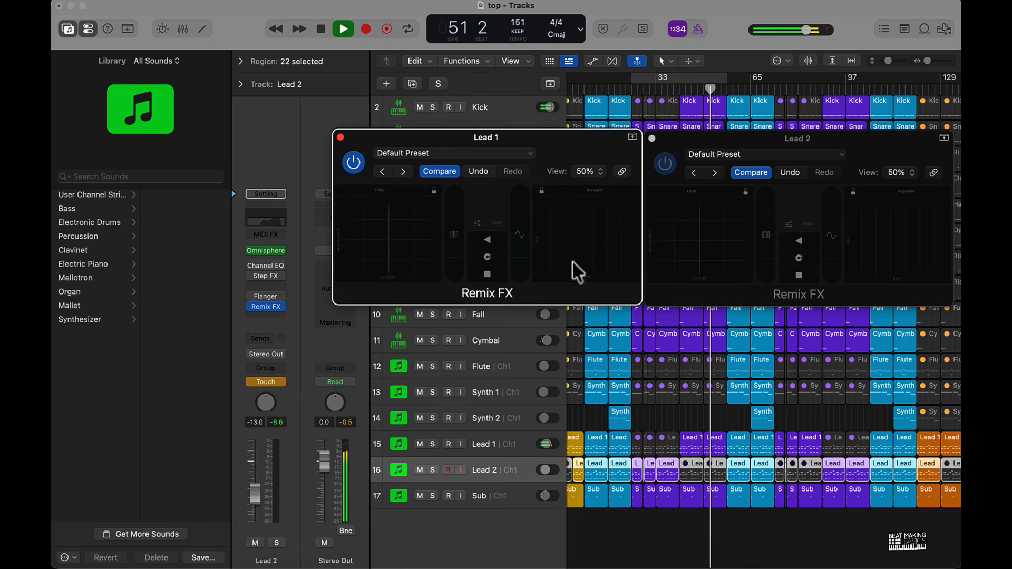
mouse_move(560, 237)
left_mouse_down()
mouse_move(553, 227)
mouse_move(566, 234)
left_mouse_up()
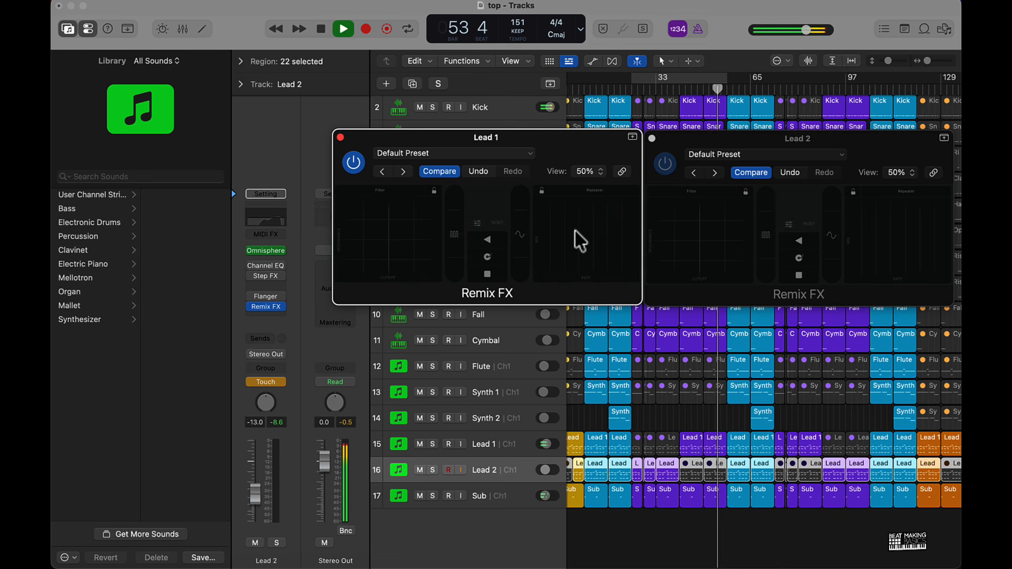
left_click_drag(456, 266, 460, 249)
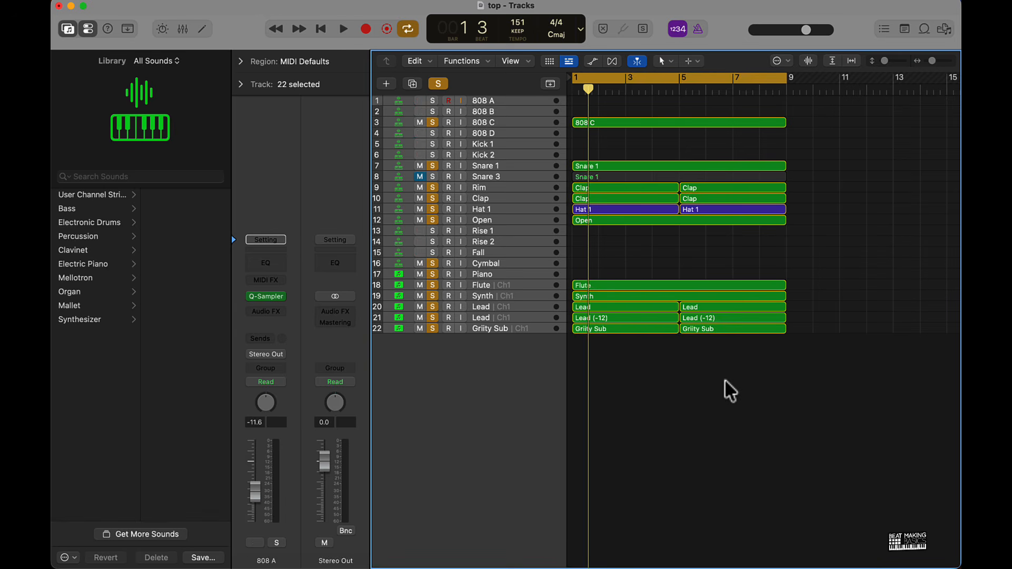
Select the 808 C track and play back the eight-bar loop to hear the current beat
scroll(722, 336, "down", 1)
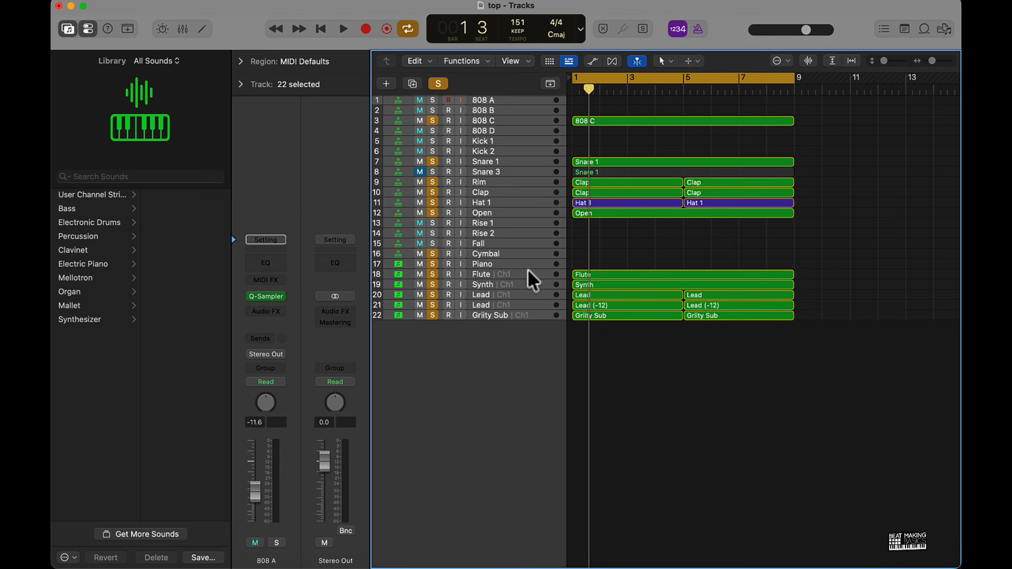
left_click(492, 124)
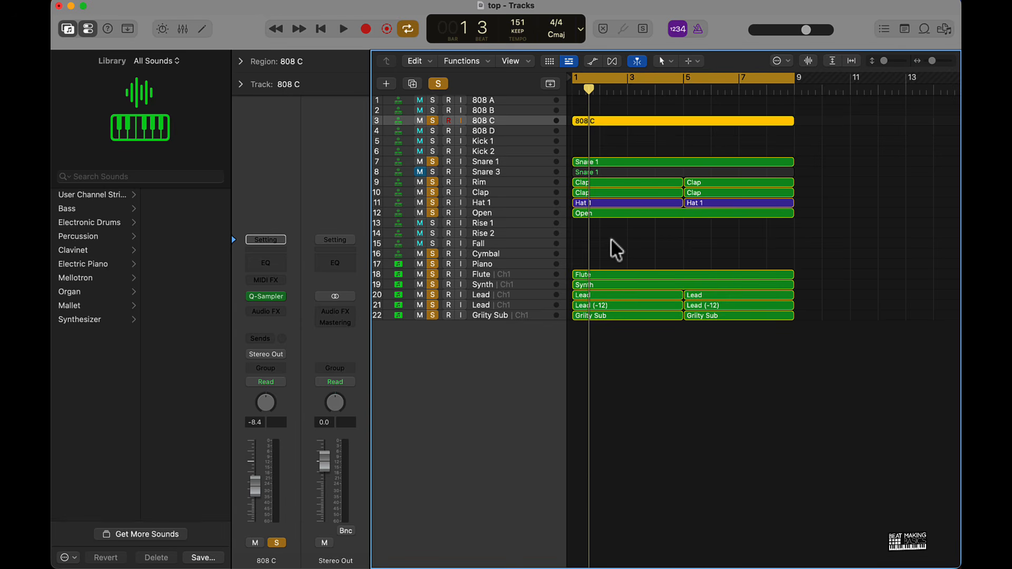
key("space")
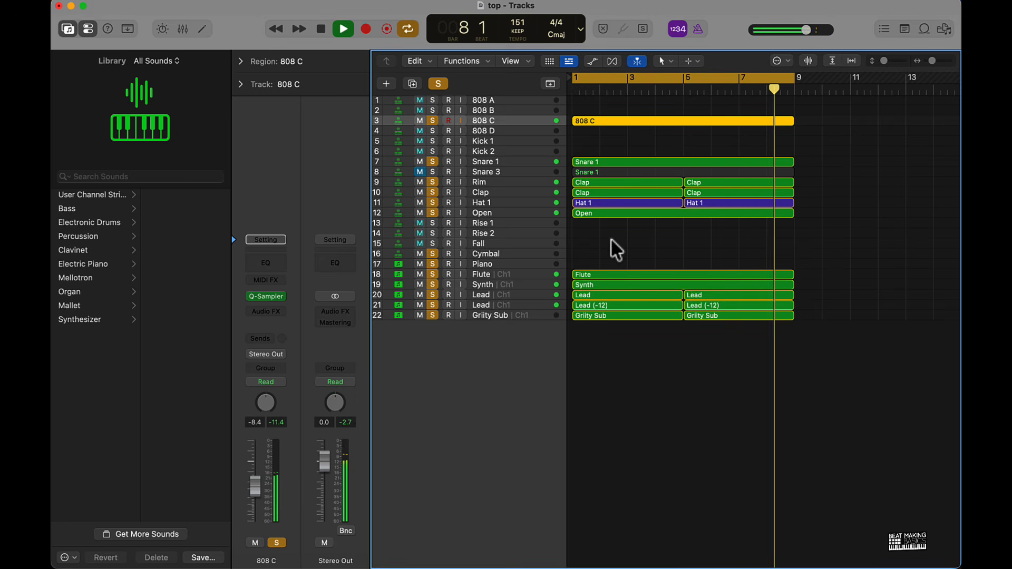
key("space")
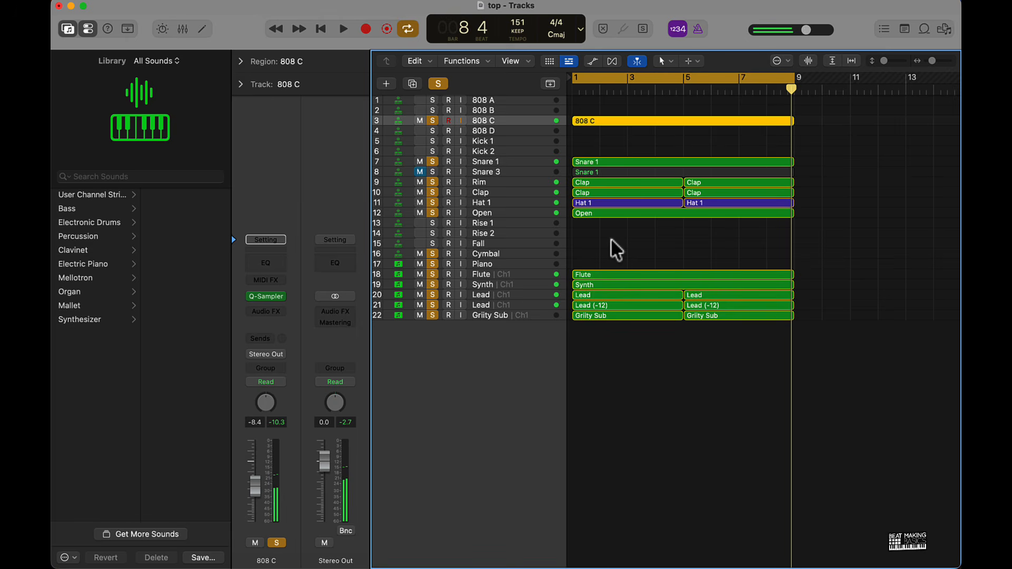
key("space")
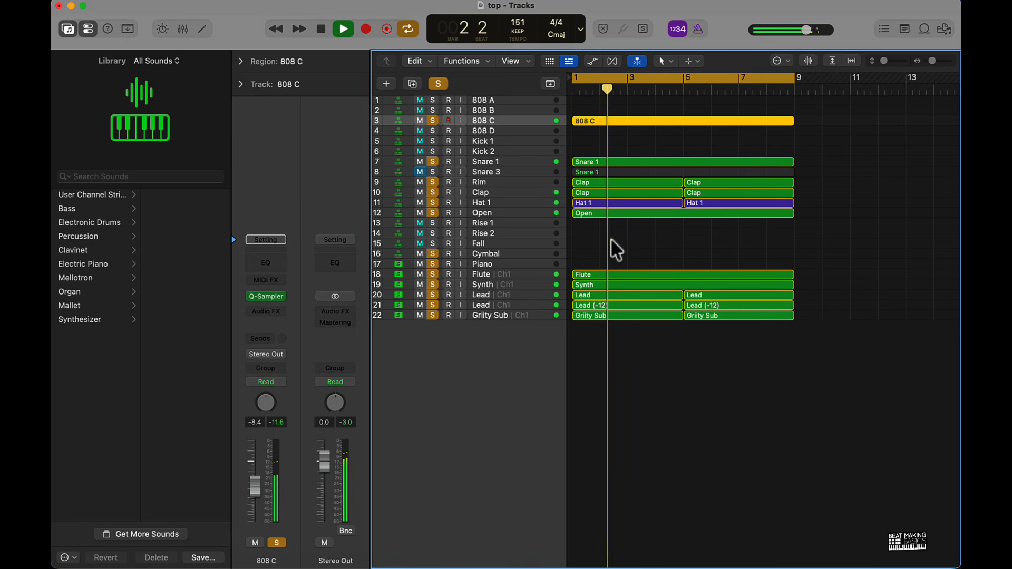
key("space")
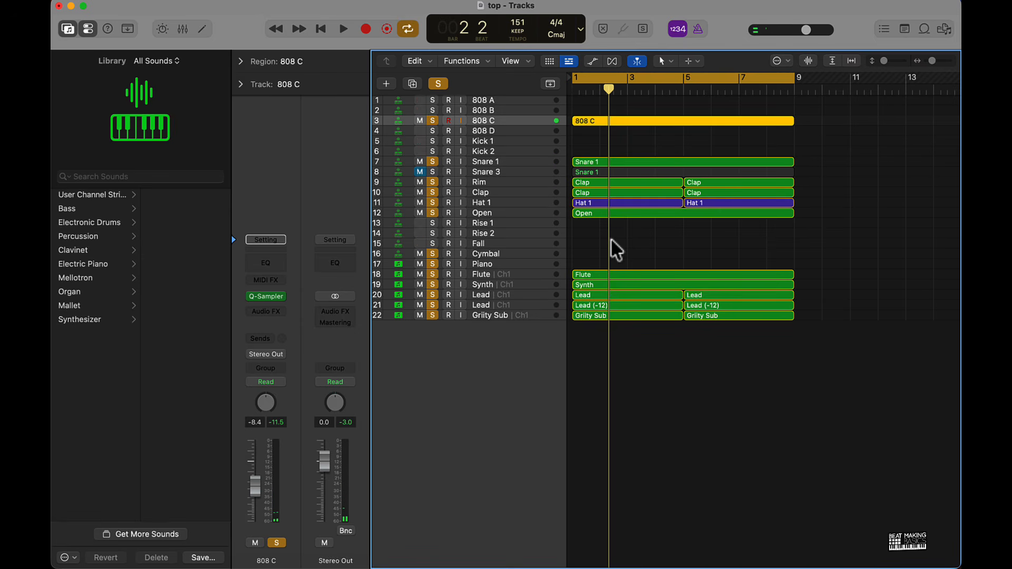
Record a held note on the Cymbal track at the start of the loop using Musical Typing
left_click(525, 255)
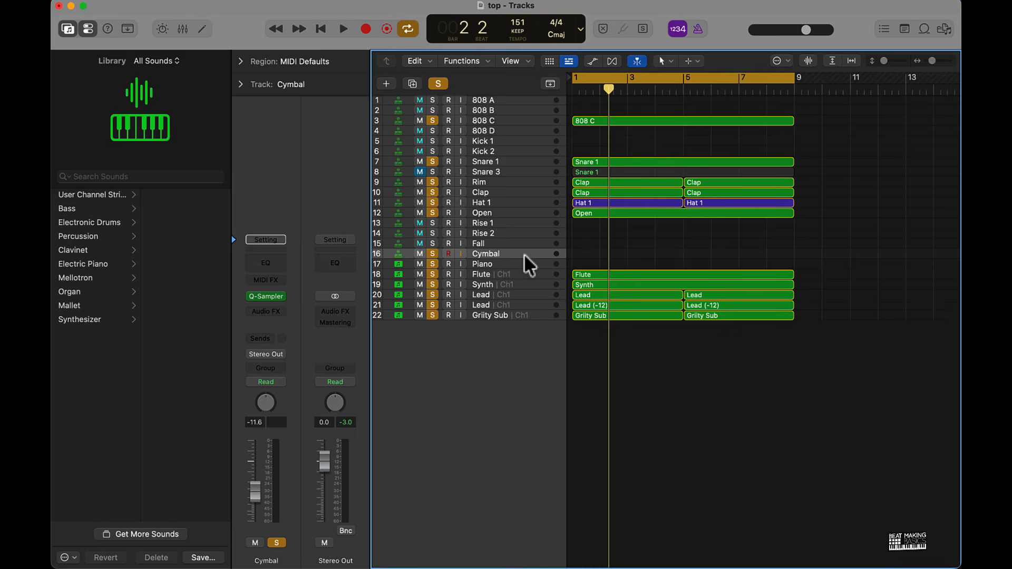
key("super+k")
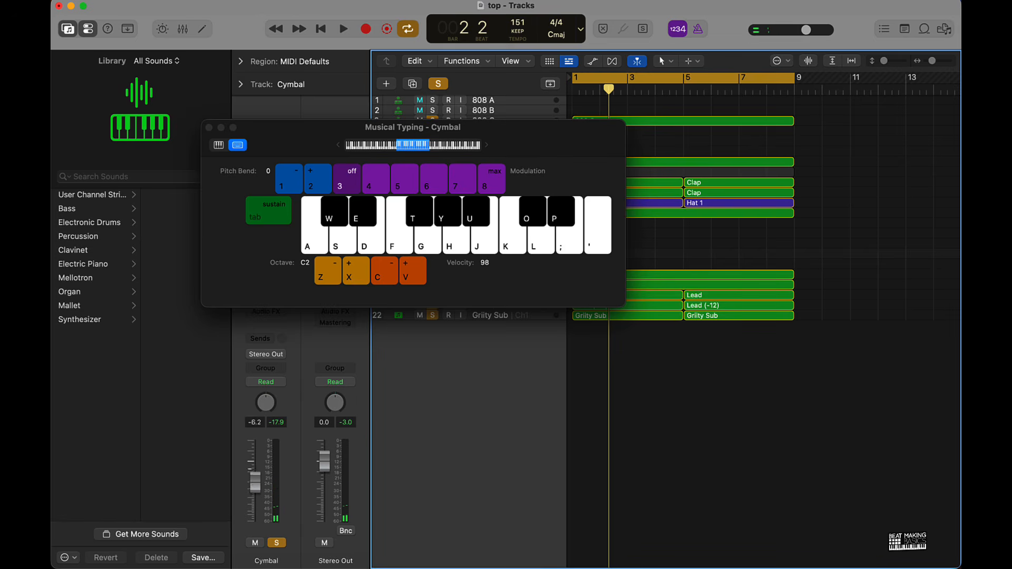
key("r")
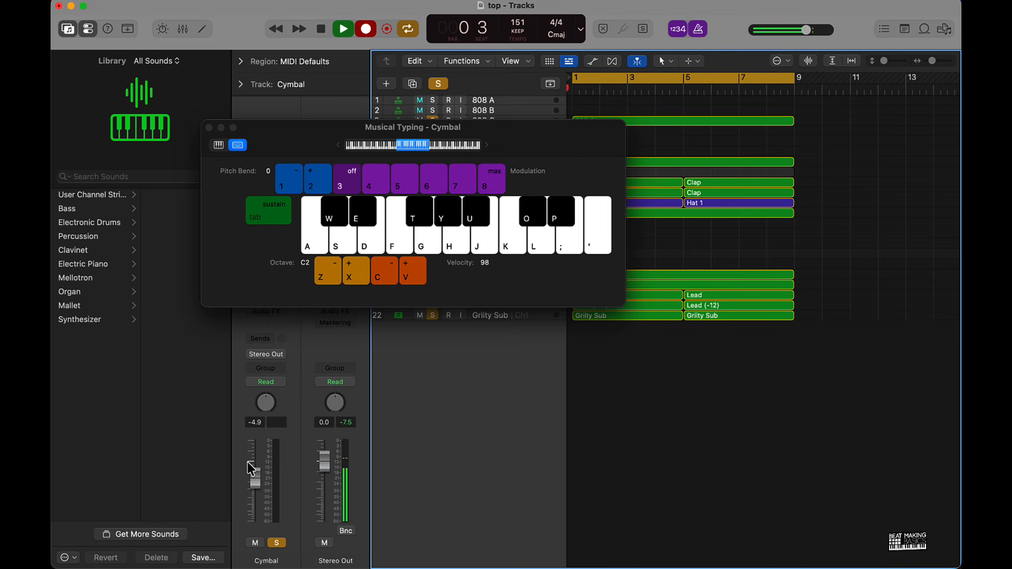
key("k")
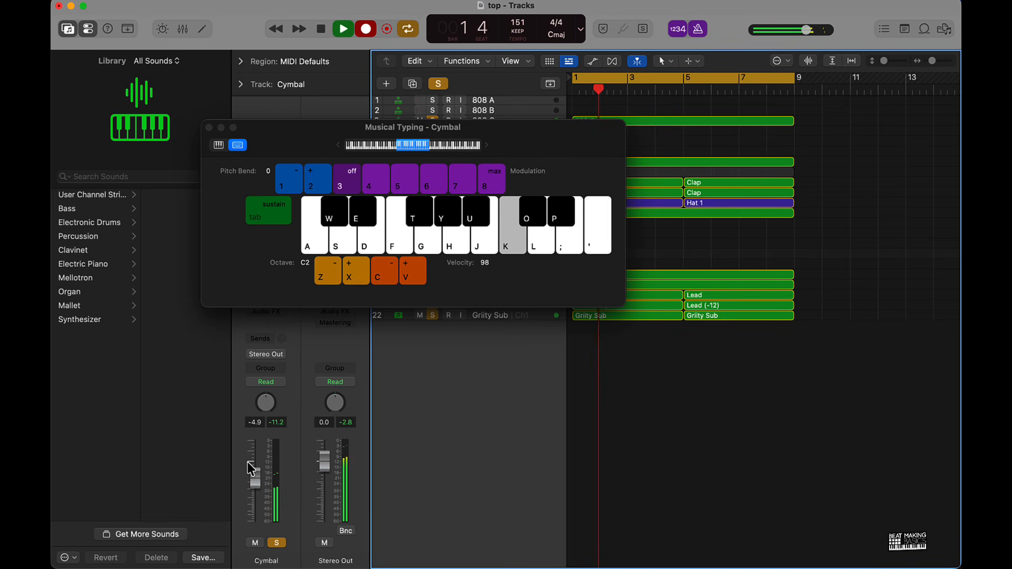
key("space")
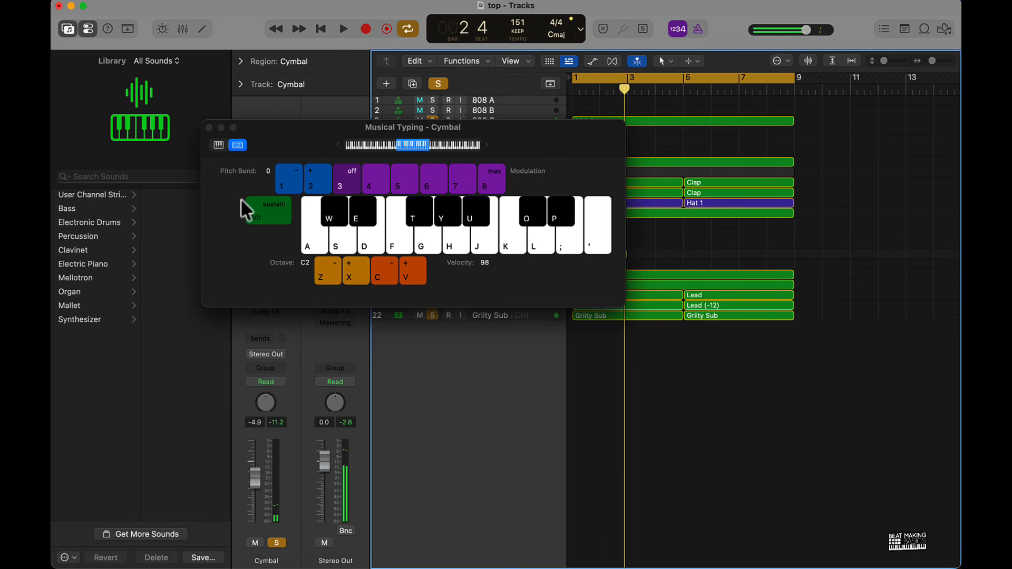
left_click(208, 127)
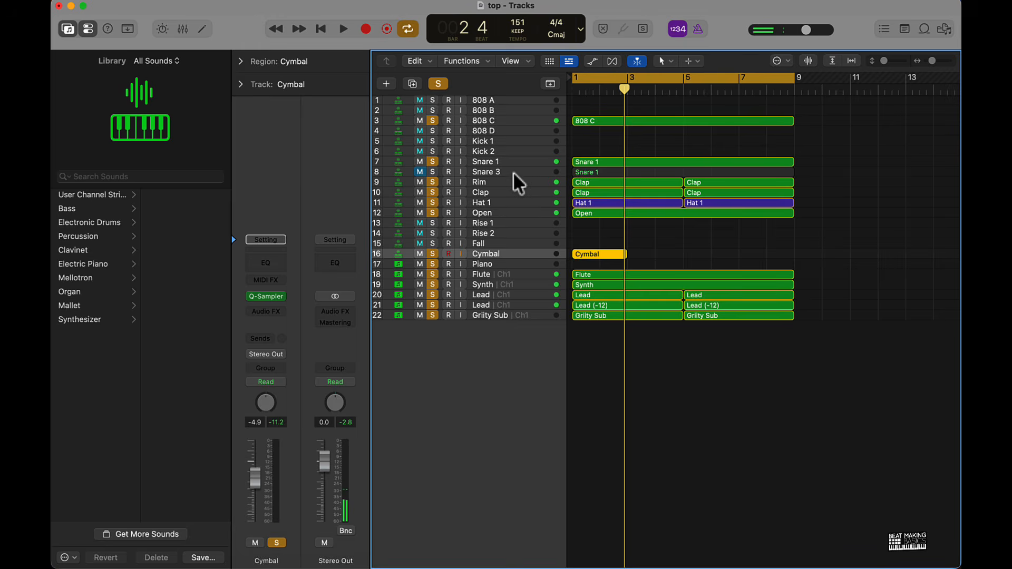
Delete the muted Snare 3 track together with its region
left_click(514, 174)
key("BackSpace")
key("BackSpace")
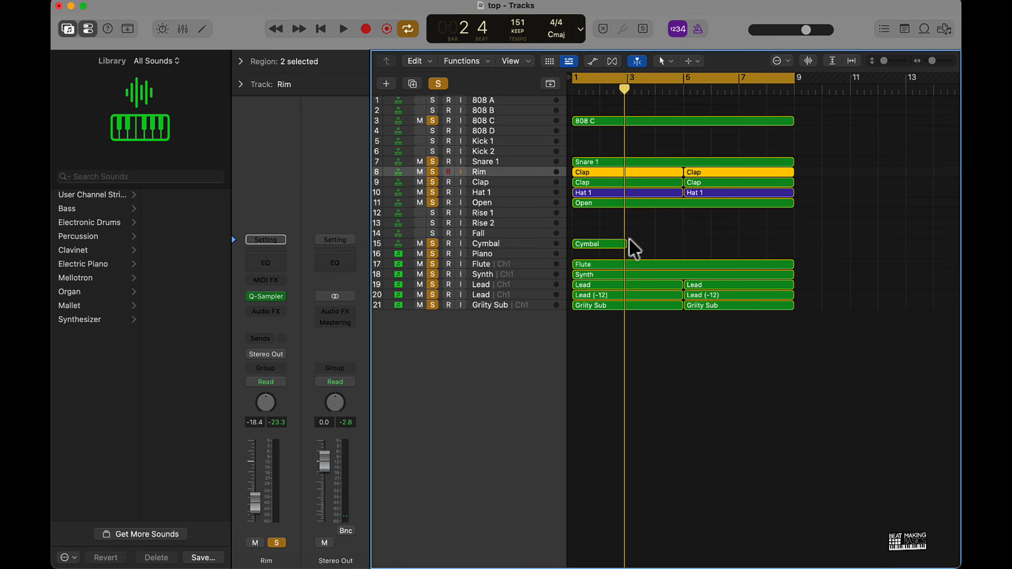
Select the recorded note in the Cymbal region and extend the region to bar 9
double_click(601, 245)
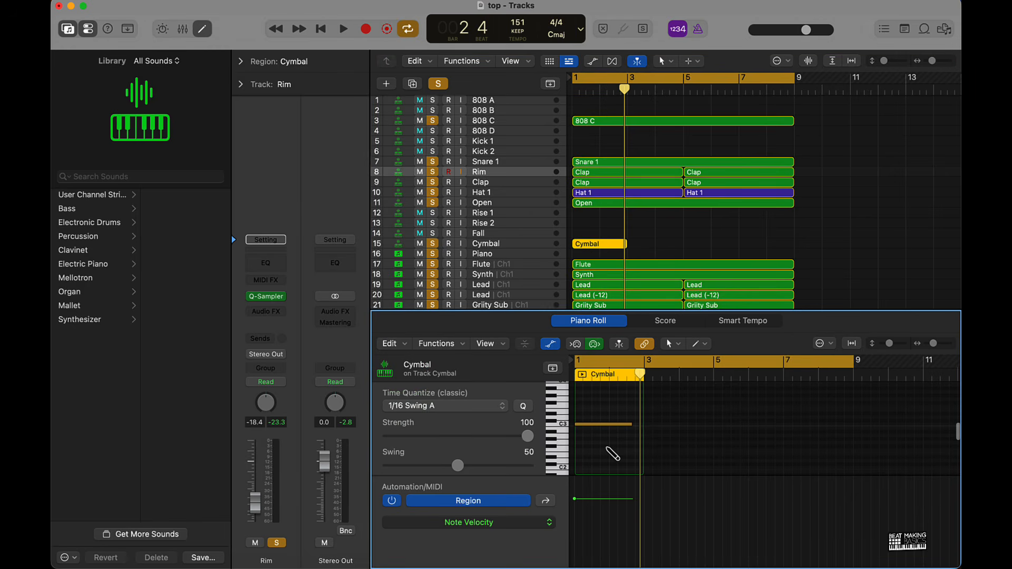
key("super+a")
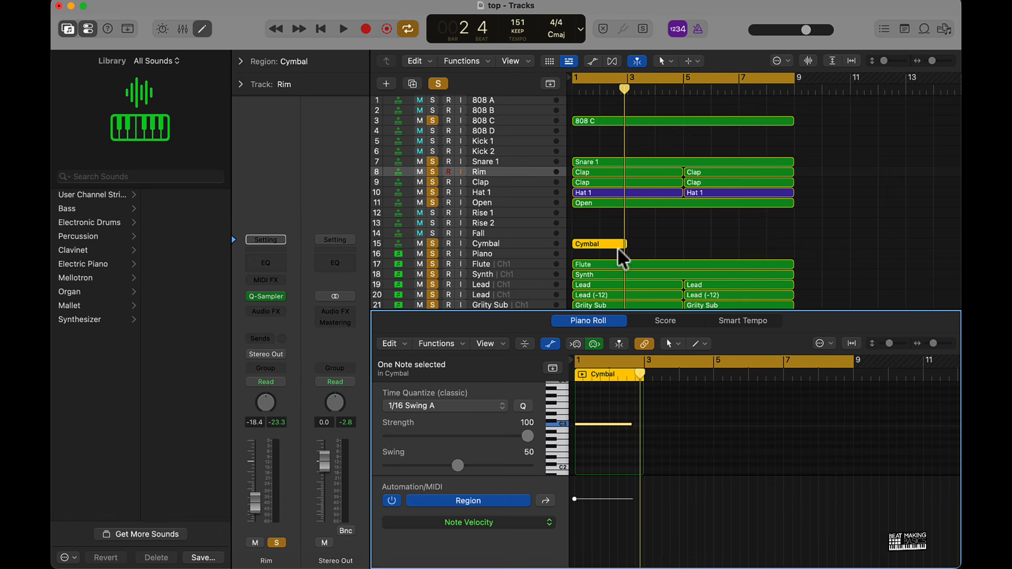
left_click_drag(622, 246, 793, 245)
Audition the Fall track's sound with Musical Typing and record a held note at the start of the loop
left_click(488, 235)
key("super+k")
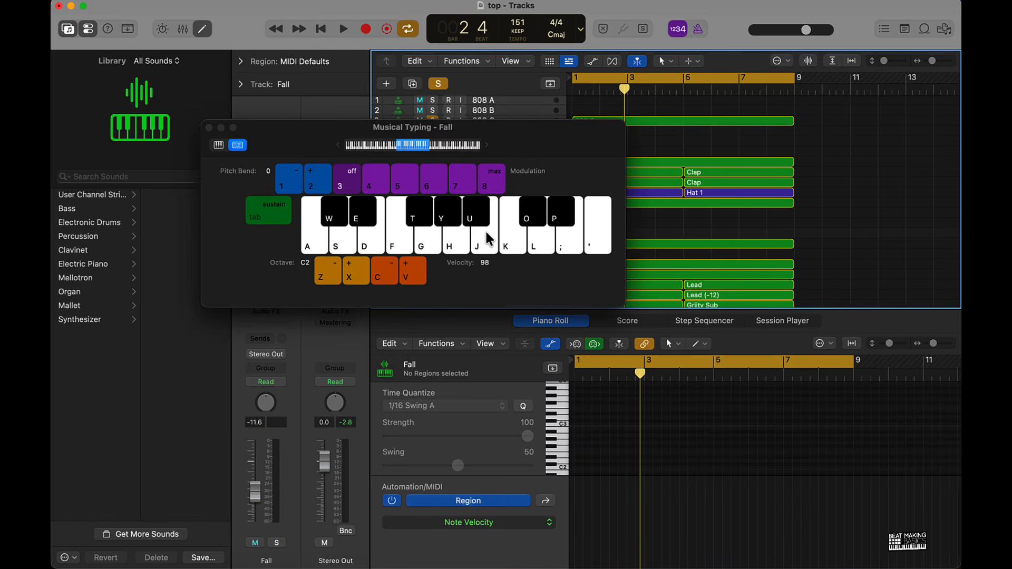
key("k")
key("k")
key("k")
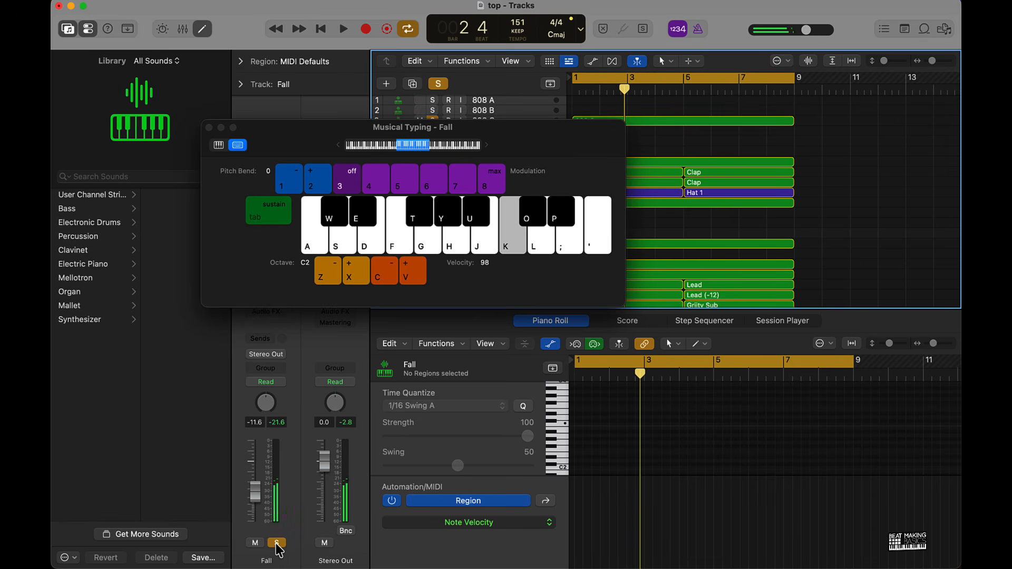
key("r")
key("k")
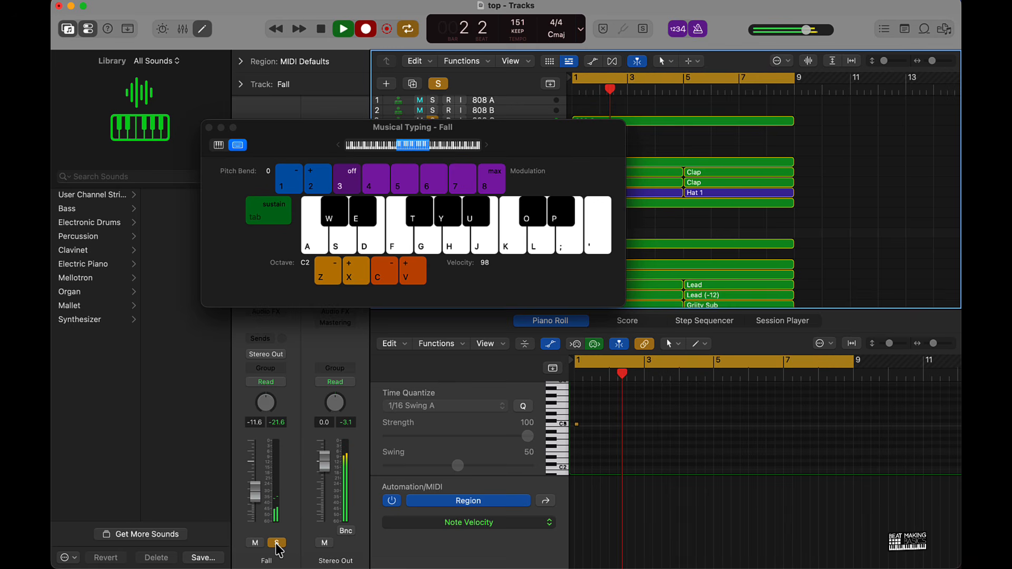
left_click(209, 128)
key("space")
Quantize the Fall note to 1/16 Swing A and extend the Fall region to bar 9
left_click(606, 442)
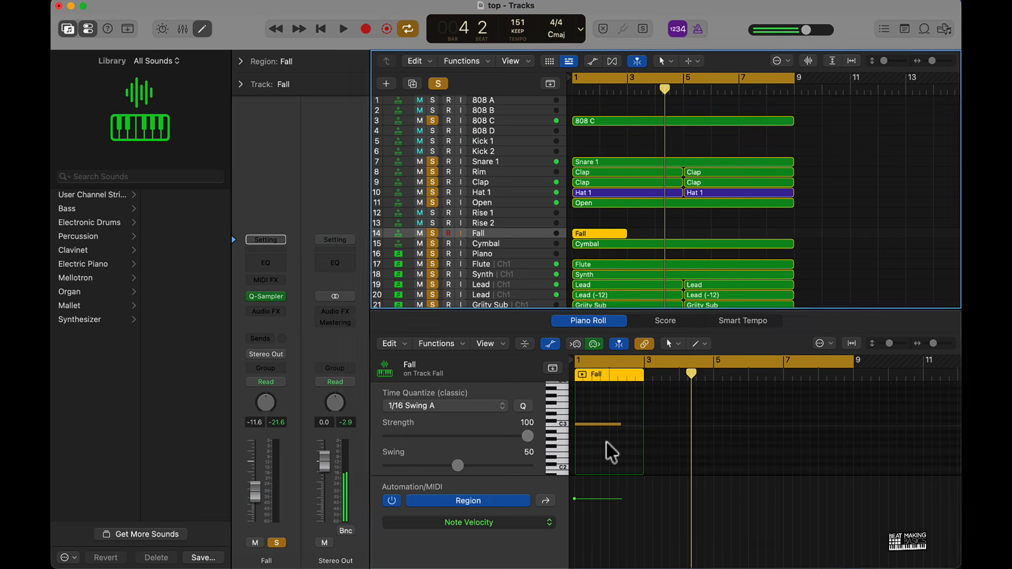
key("super+a")
left_click(528, 409)
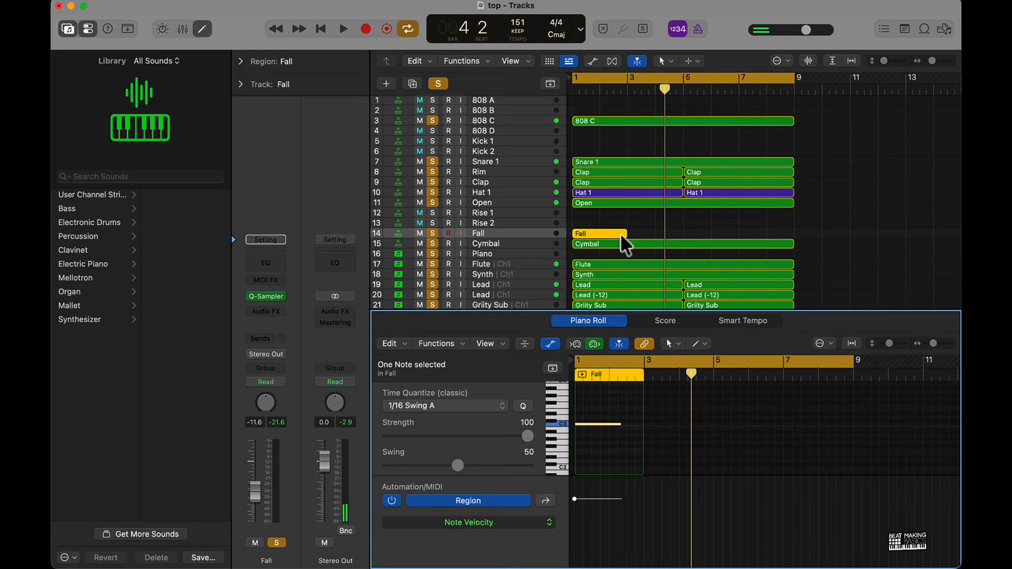
left_click_drag(625, 234, 788, 234)
Record a held riser note on the Rise 2 track from bar 7 to the loop's end using Musical Typing
left_click(527, 224)
key("super+k")
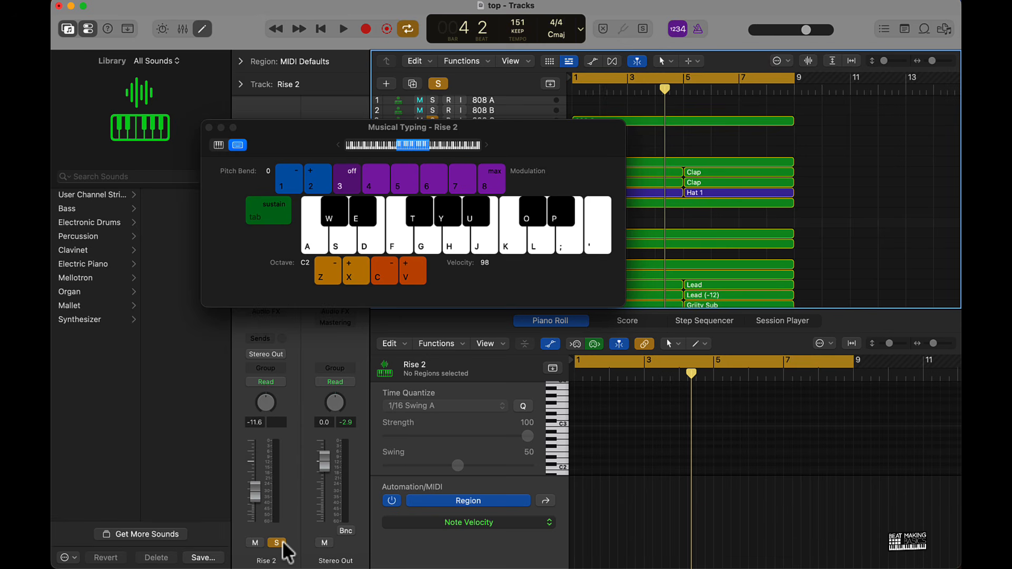
key("k")
key("r")
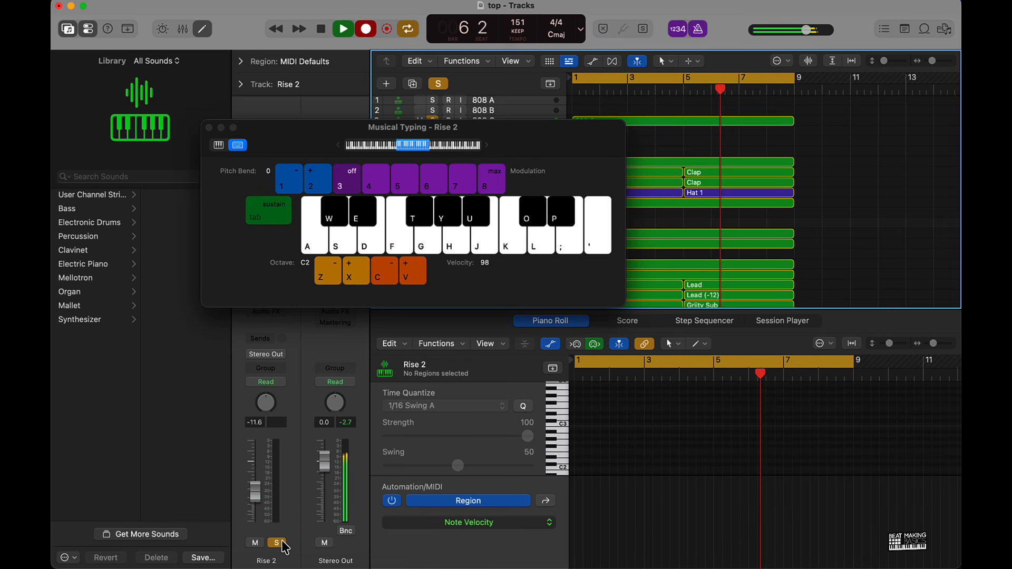
key("k")
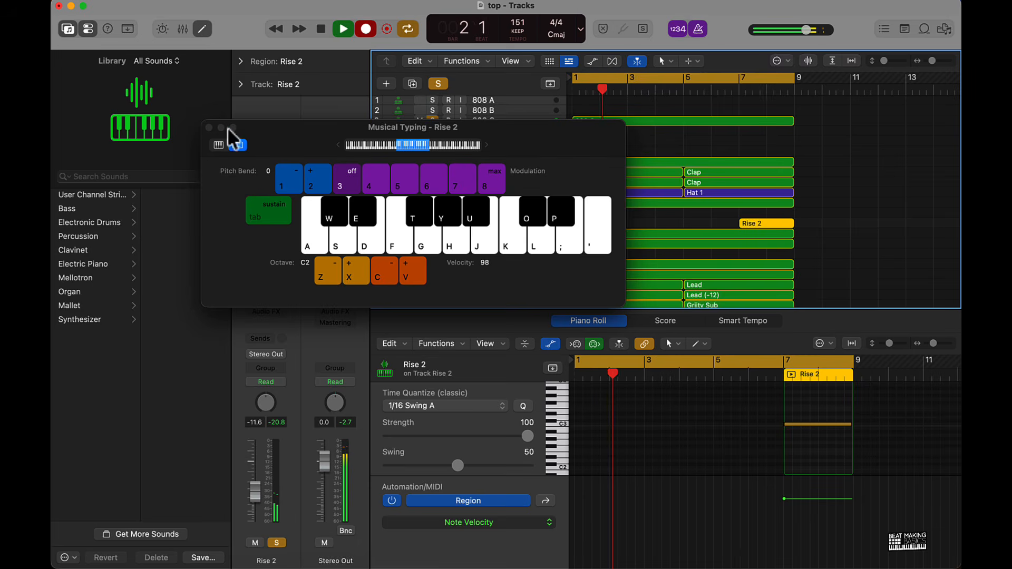
left_click(209, 128)
left_click(812, 454)
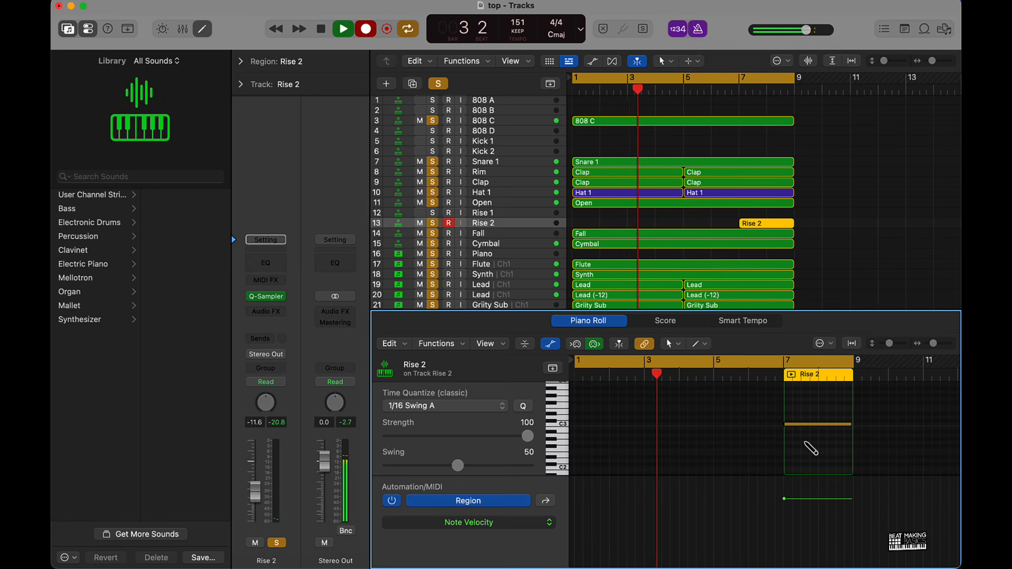
left_click(344, 31)
Extend the start of the Rise 2 region back to bar 1 and copy the region onto the Rise 1 track
key("super+a")
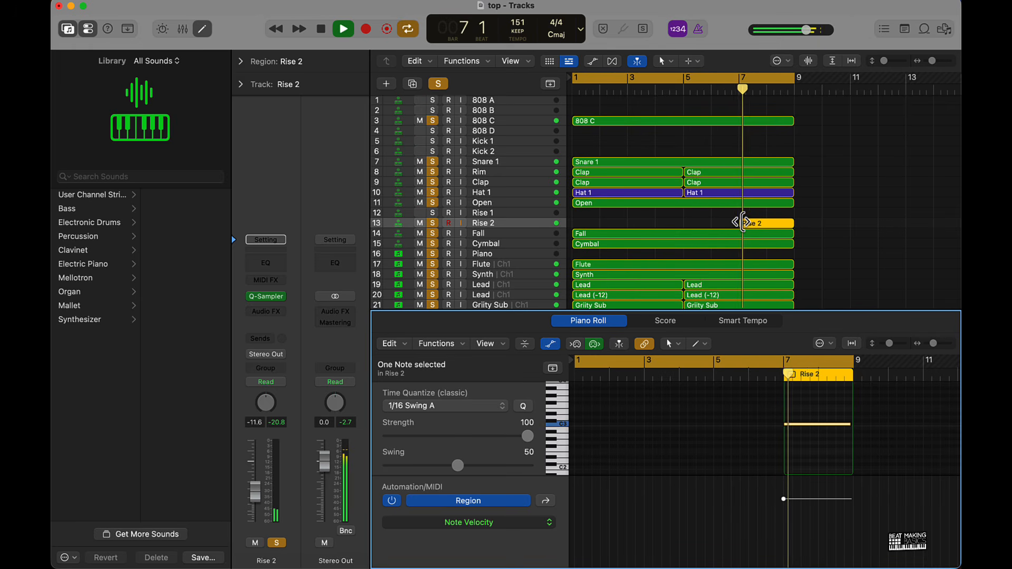
left_click_drag(743, 222, 575, 223)
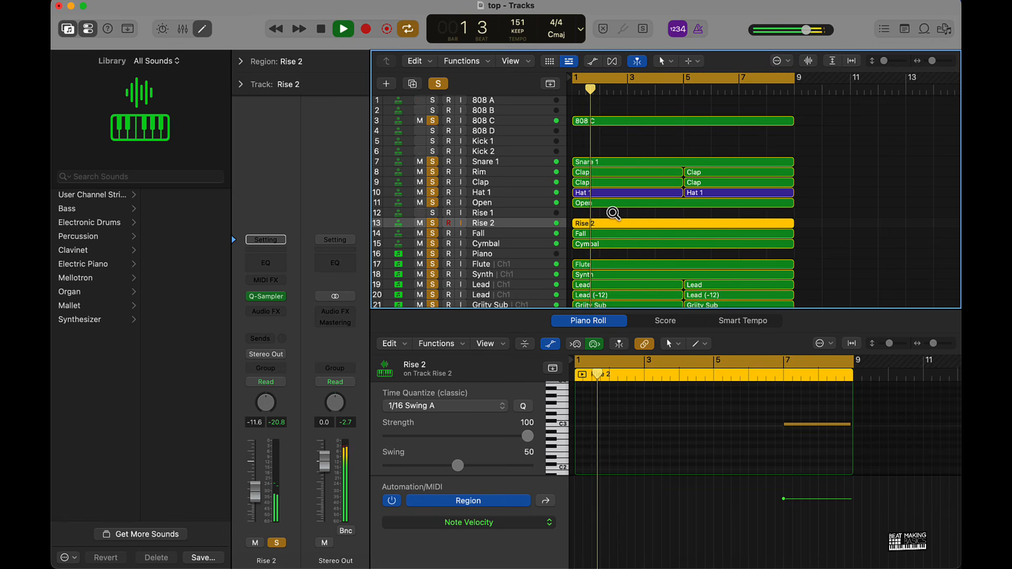
left_click_drag(639, 228, 638, 213)
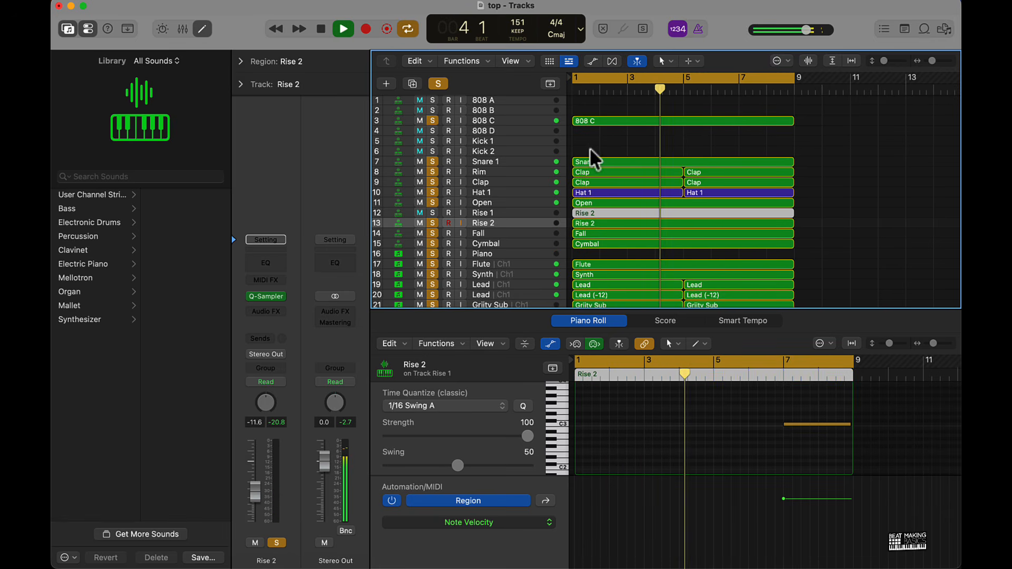
key("space")
Select the Kick 1 track and open Musical Typing to play its sound
left_click(505, 143)
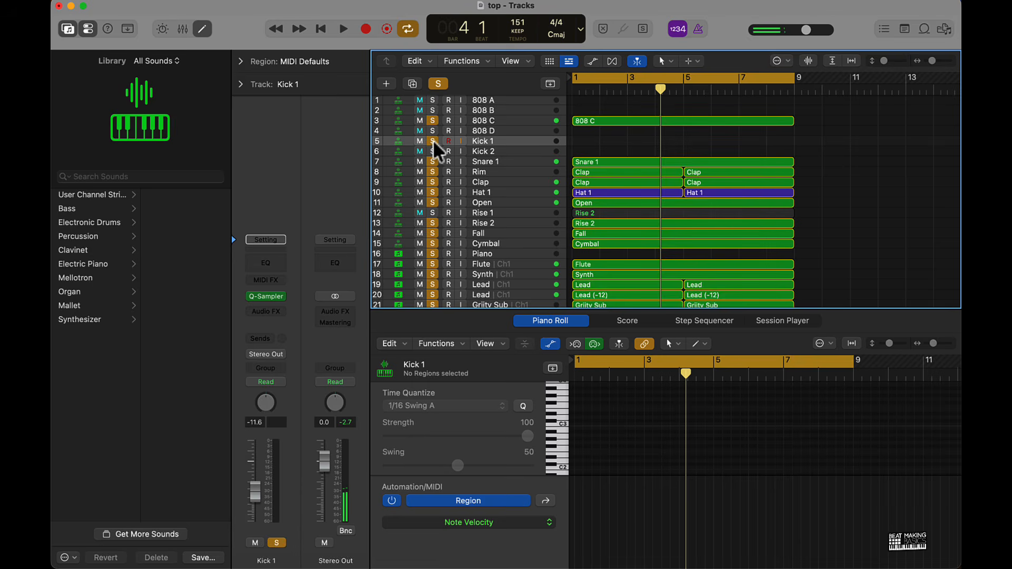
key("super+k")
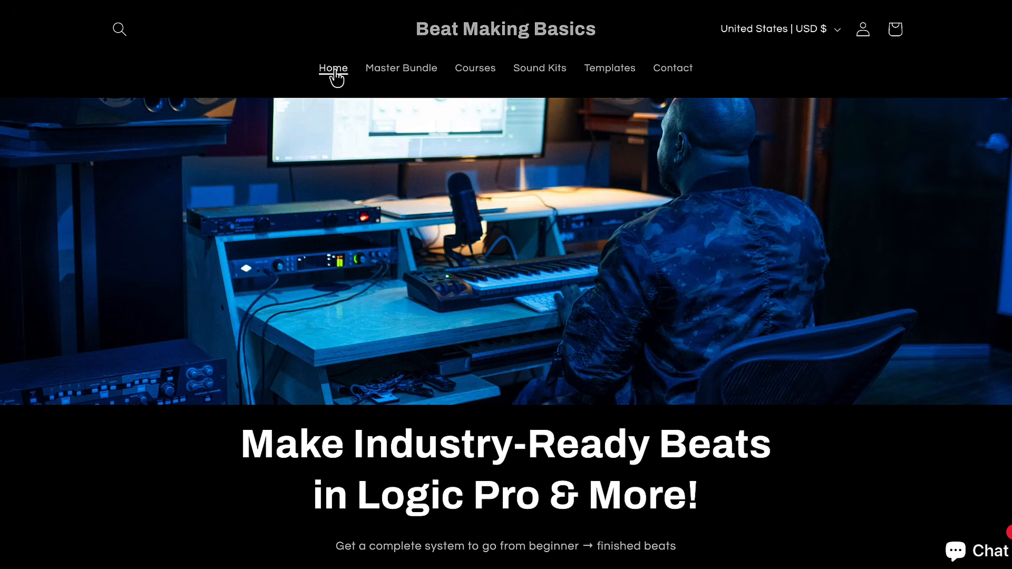
Browse the Master Bundle and Courses pages on the Beat Making Basics website
left_click(393, 72)
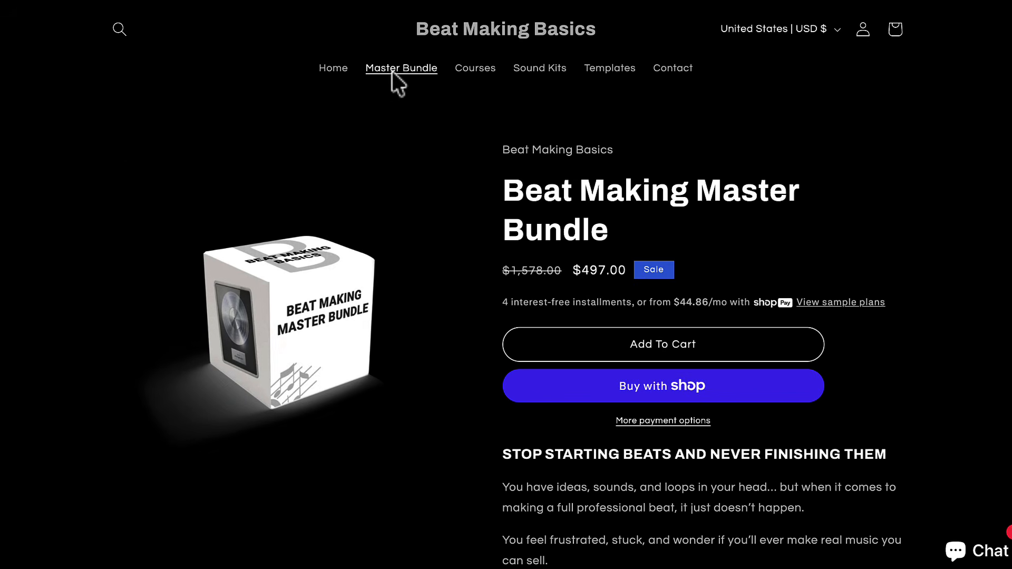
scroll(111, 212, "down", 3)
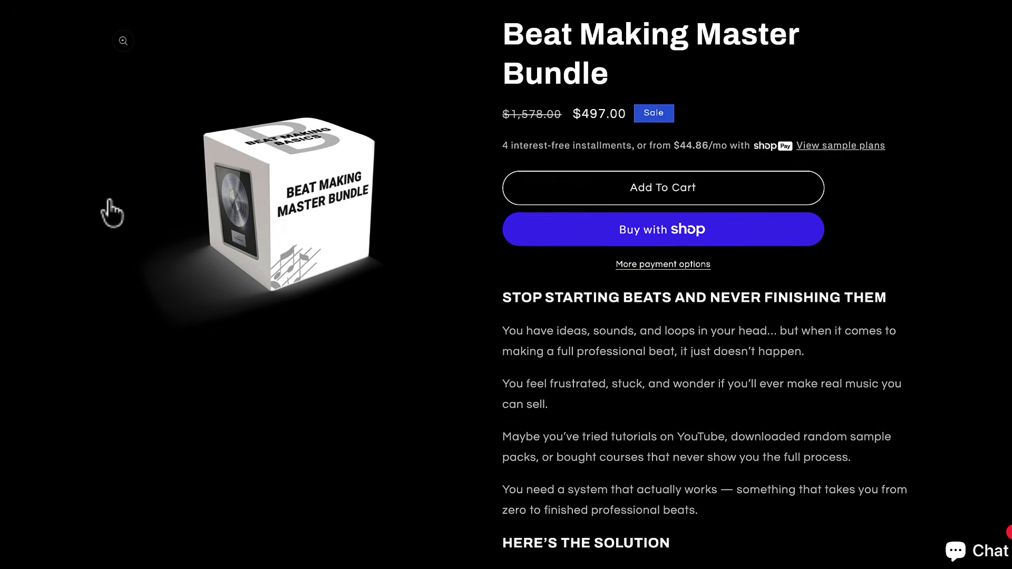
scroll(108, 214, "up", 5)
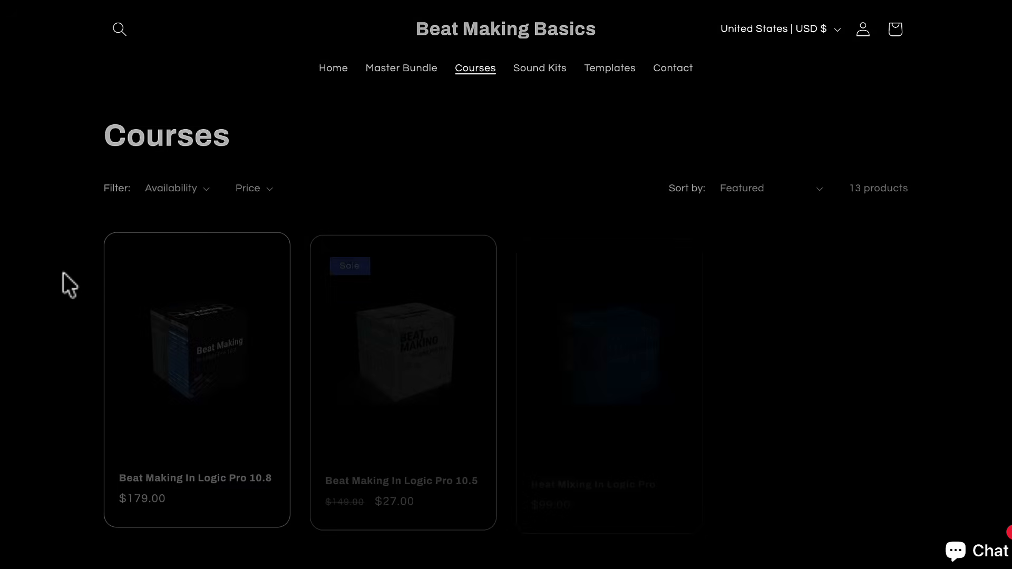
scroll(77, 331, "down", 20)
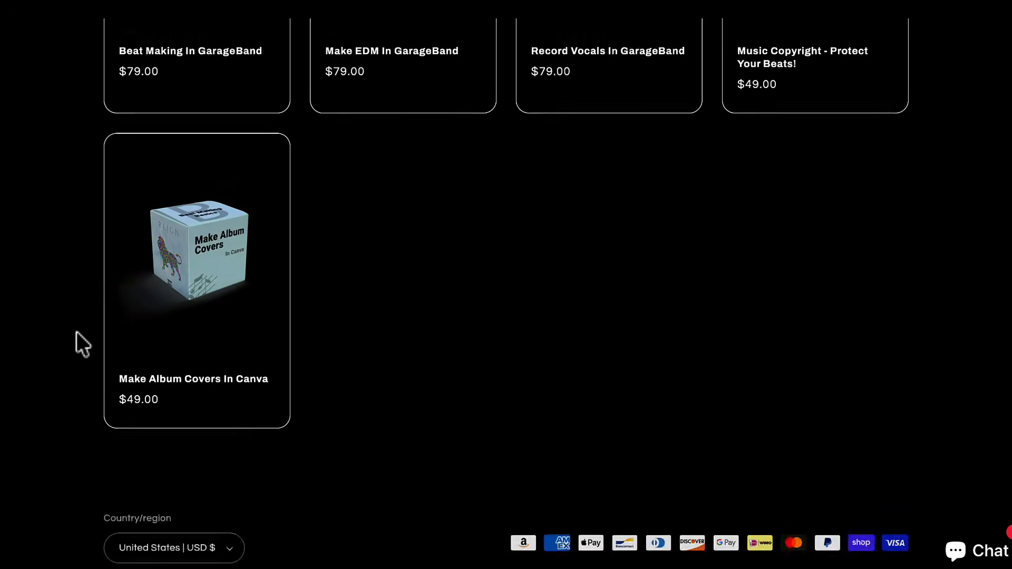
Browse the Sound Kits page of the Beat Making Basics website and open the Templates page
scroll(77, 331, "up", 15)
left_click(543, 77)
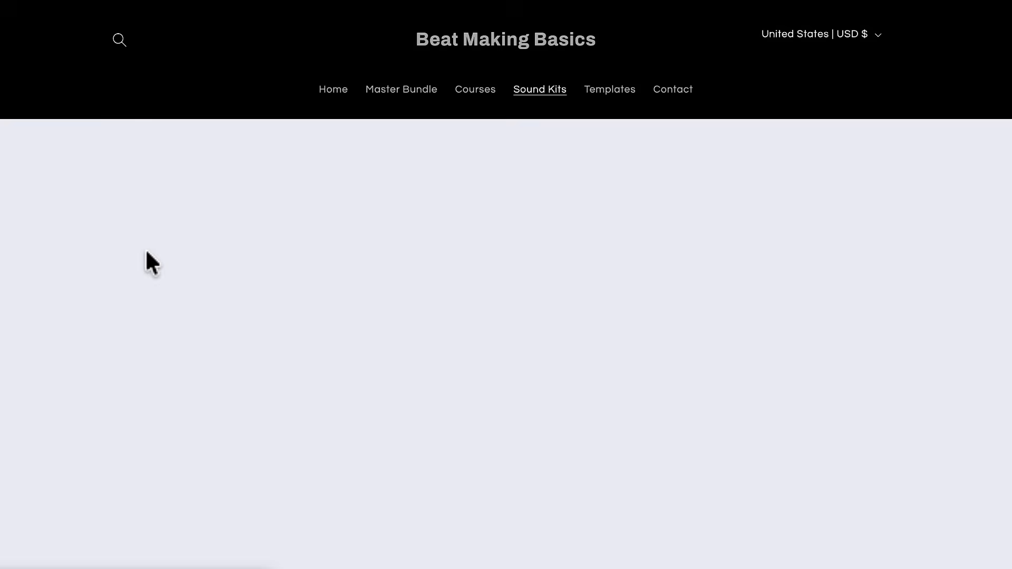
scroll(152, 262, "down", 6)
scroll(152, 262, "up", 7)
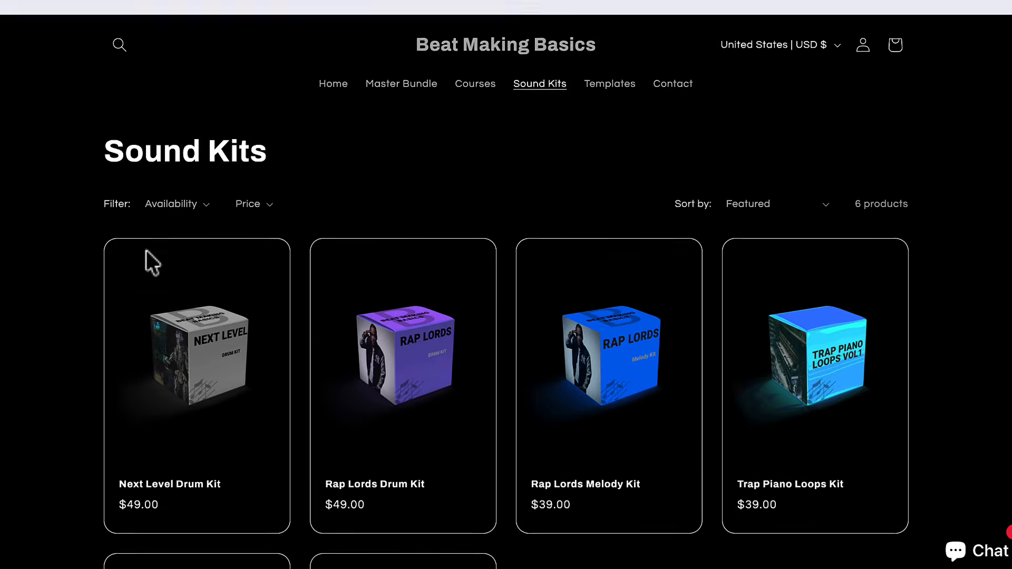
left_click(612, 71)
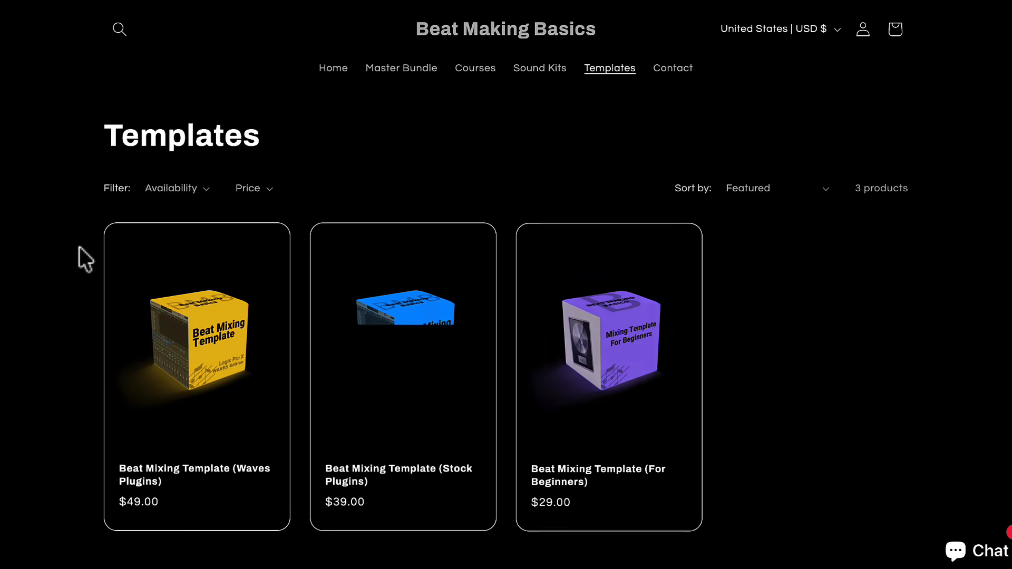
Look through the full list of products on the Courses page
left_click(477, 69)
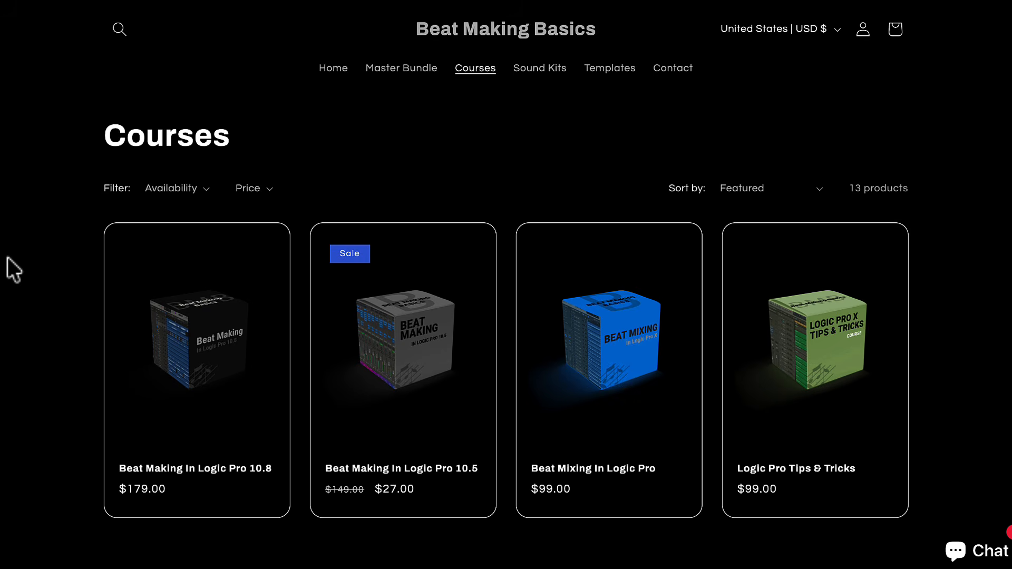
scroll(8, 264, "down", 3)
scroll(14, 270, "down", 2)
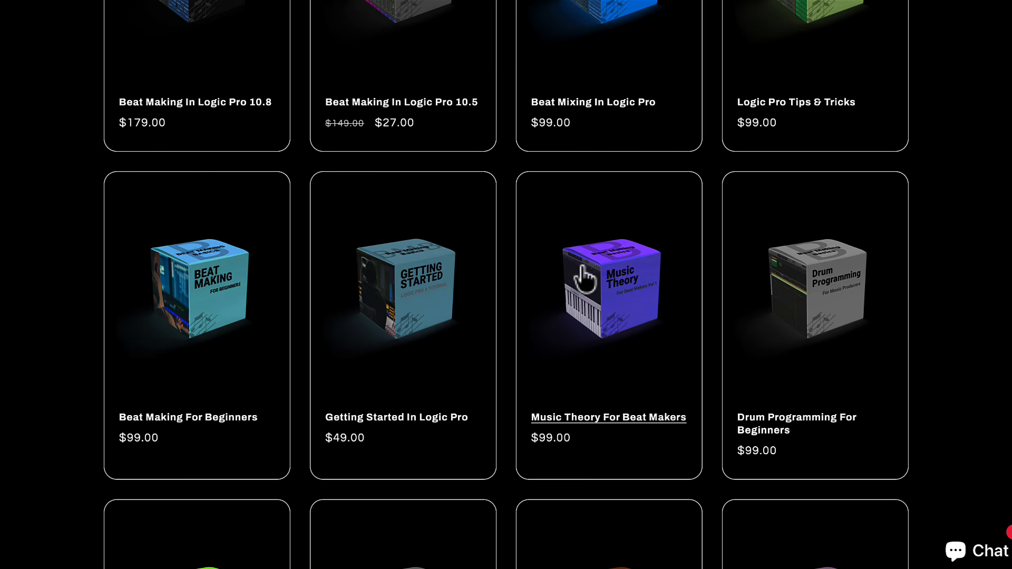
scroll(607, 305, "down", 3)
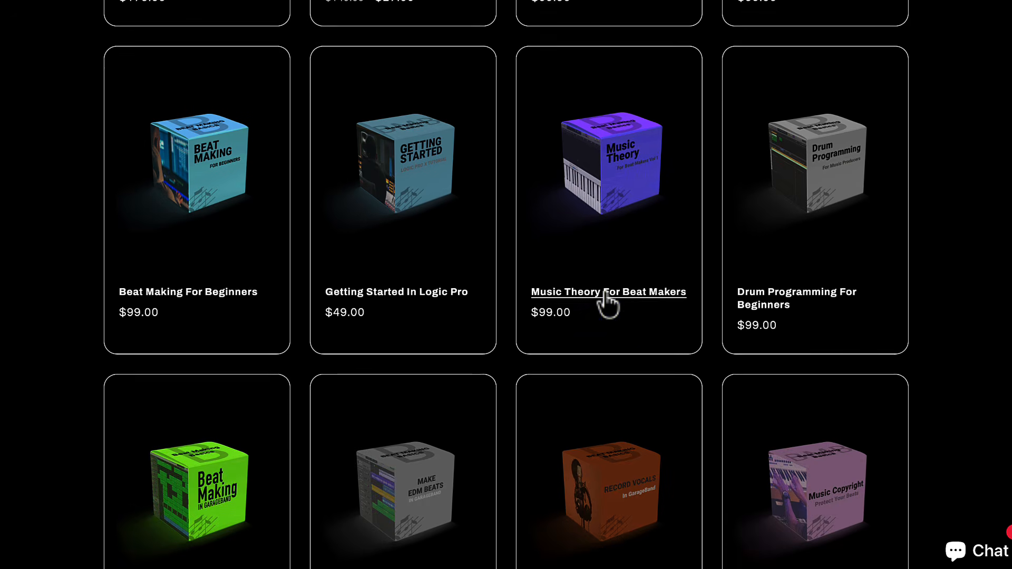
scroll(827, 199, "down", 5)
scroll(828, 199, "down", 3)
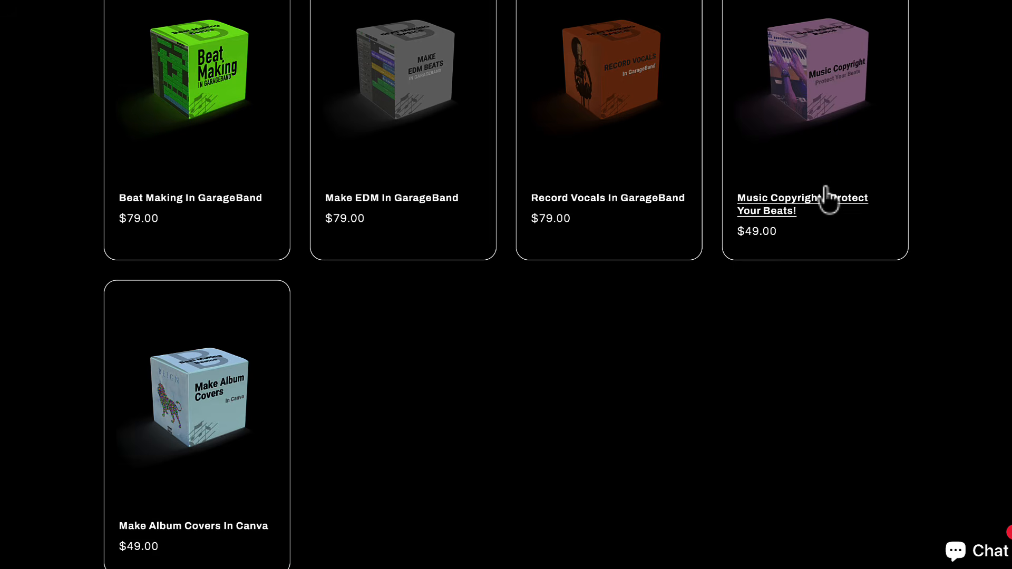
scroll(828, 199, "up", 10)
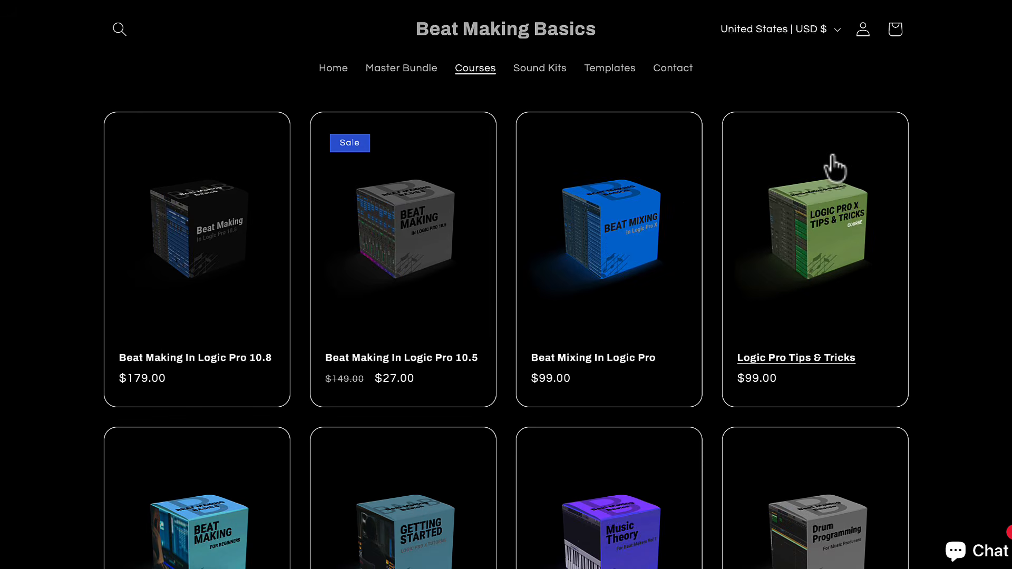
Revisit the Sound Kits and Templates pages and return to the Master Bundle page
left_click(530, 63)
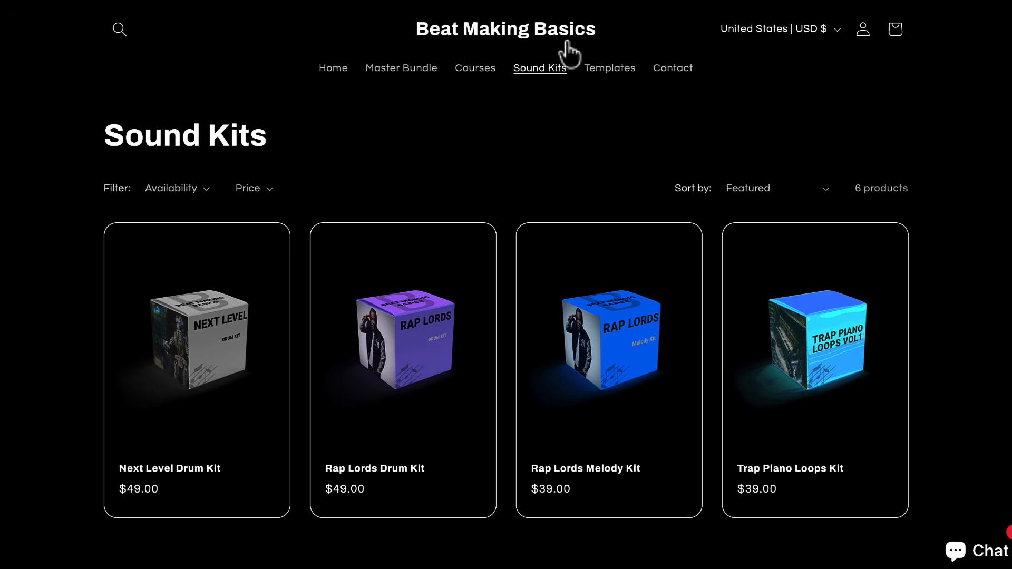
left_click(606, 72)
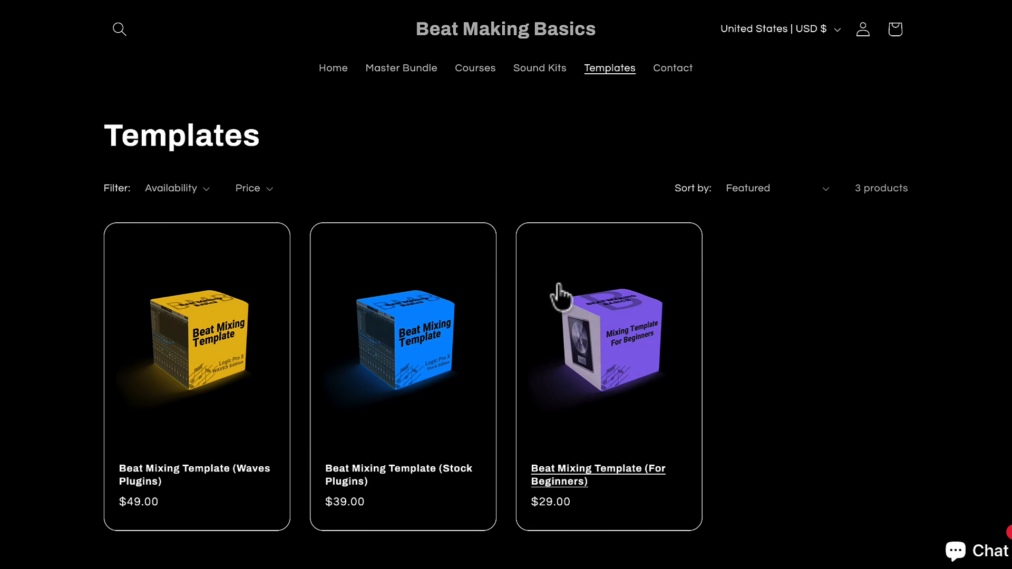
left_click(410, 79)
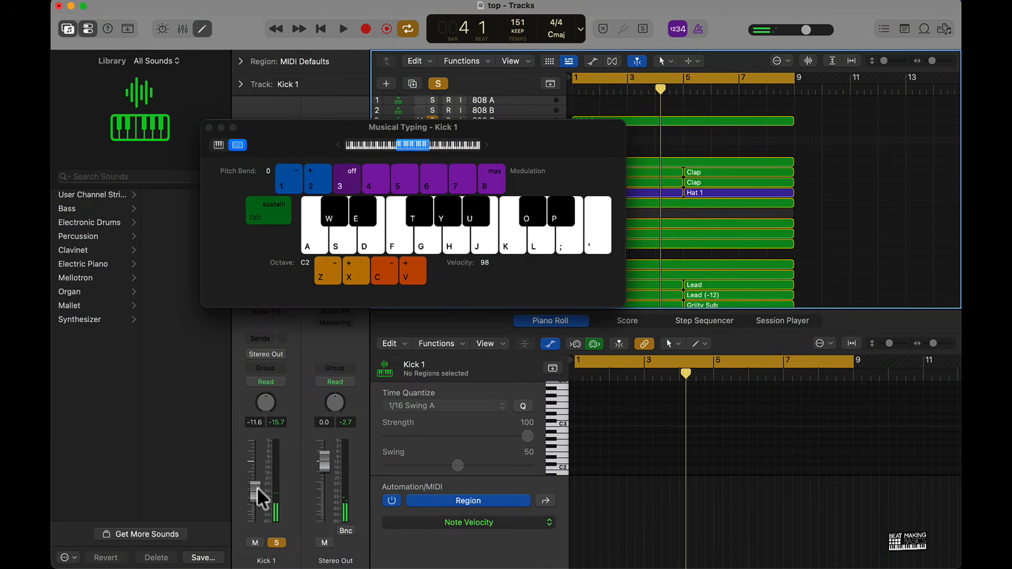
In Logic Pro, reset the Kick 1 volume to 0.0 dB and record a C3 kick pattern across bars 1 to 8 with Musical Typing
left_click(257, 487, "alt")
key("k")
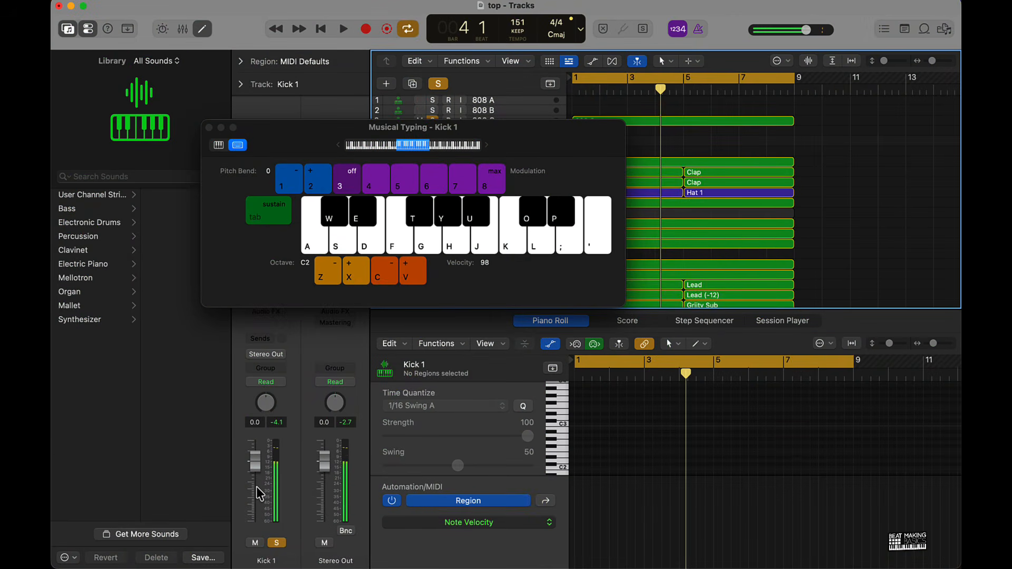
key("r")
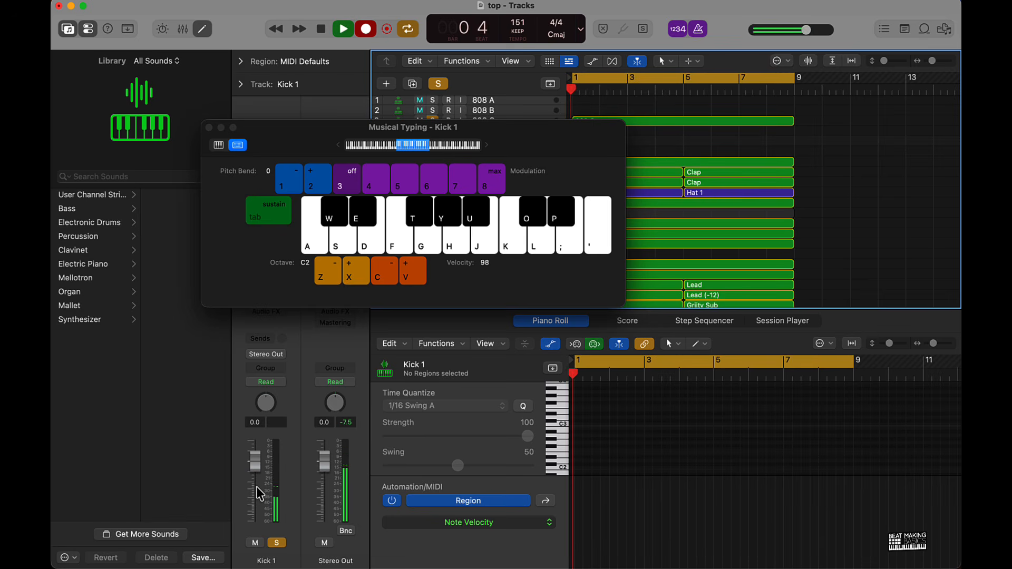
key("k")
key("k")
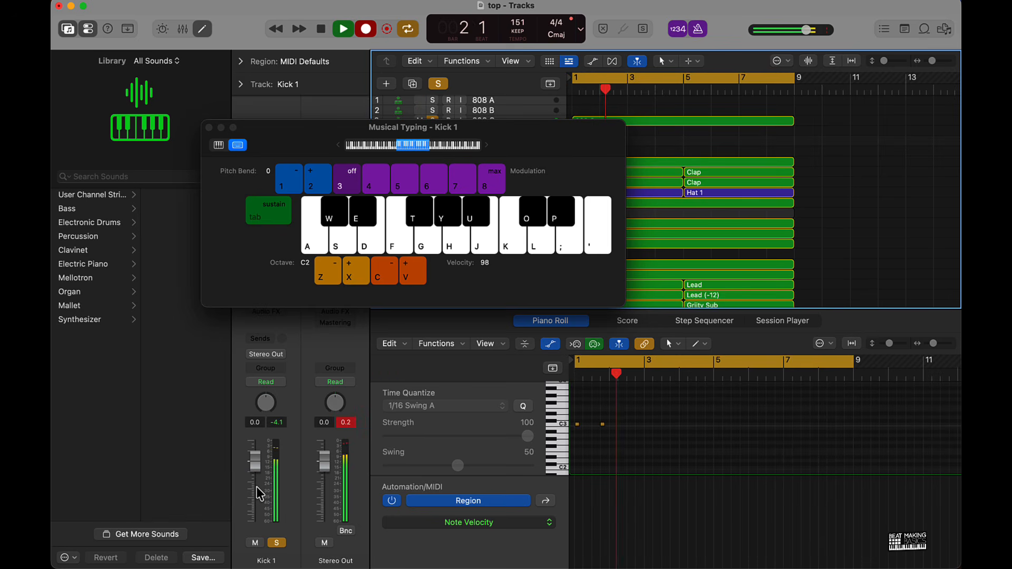
key("k")
key("k")
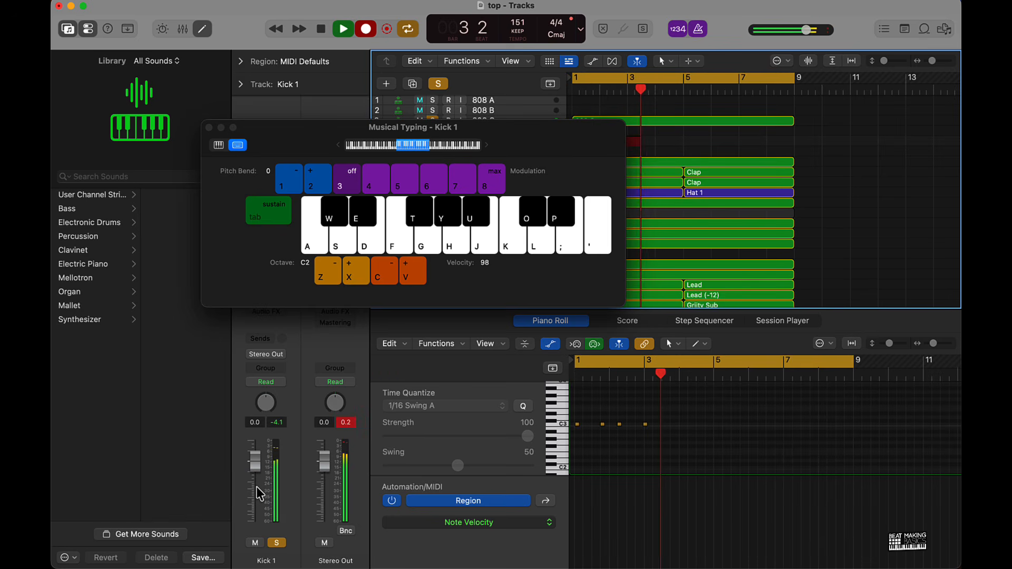
key("k")
key("k")
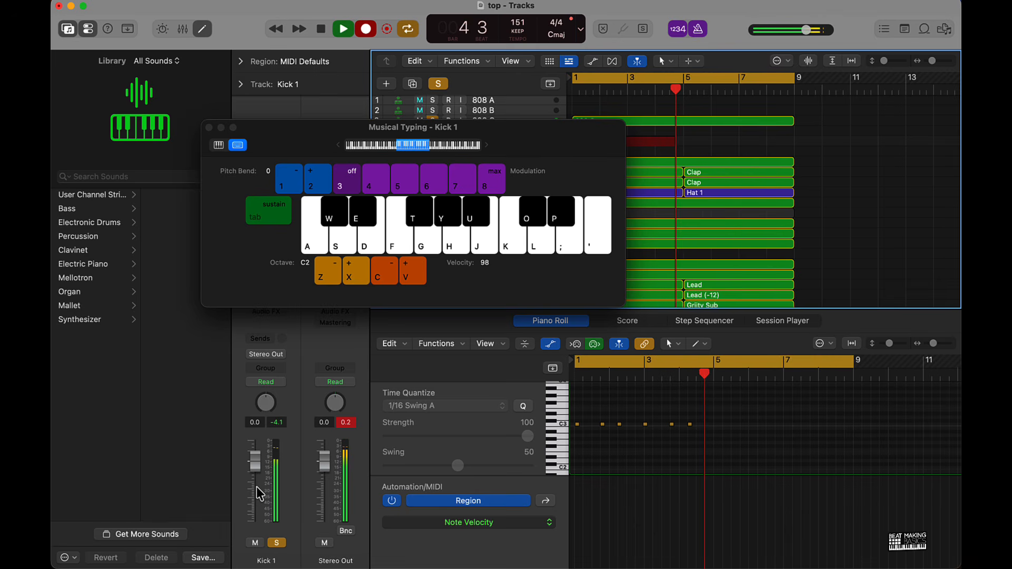
key("k")
key("k")
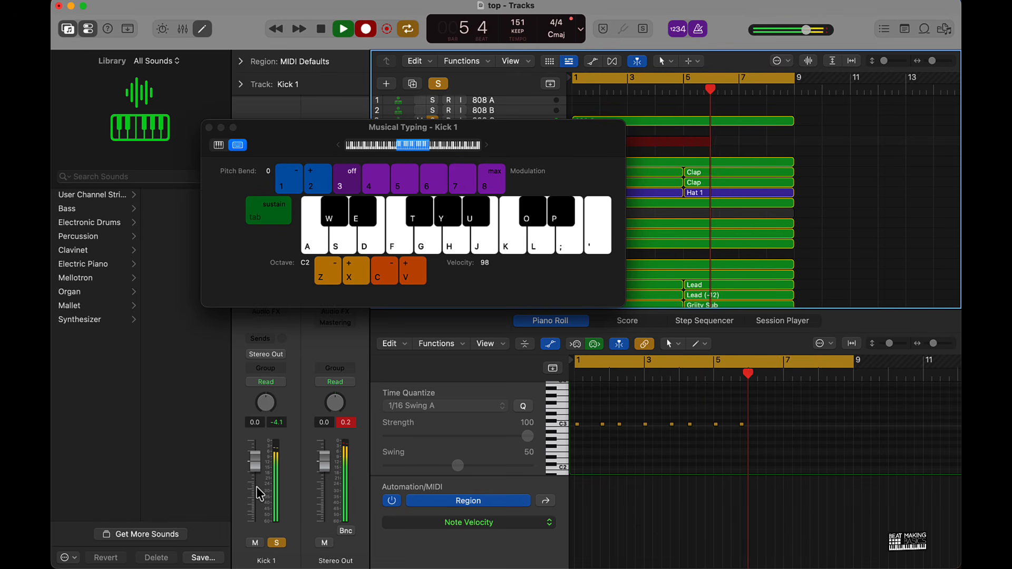
key("k")
key("k")
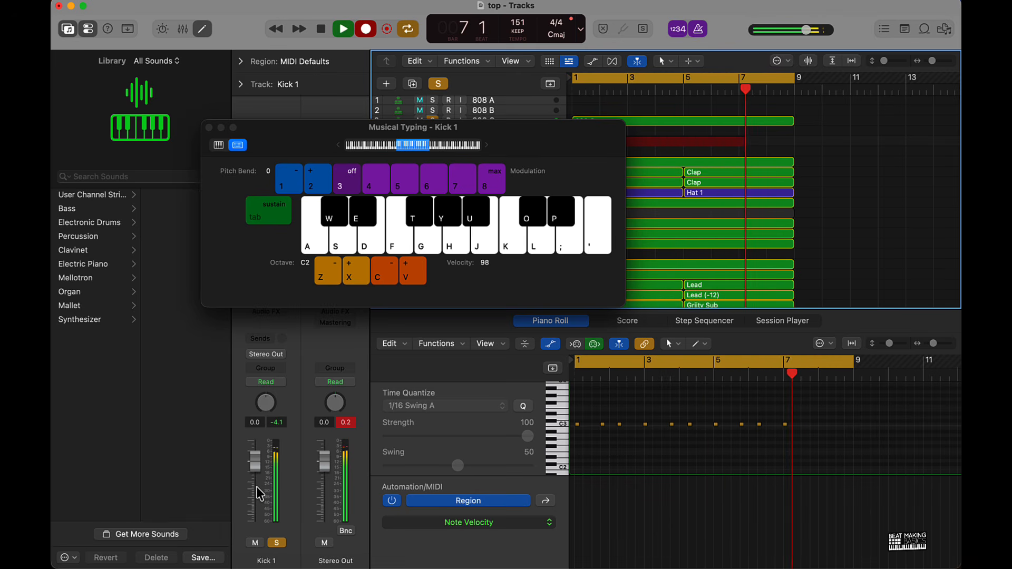
key("k")
key("k")
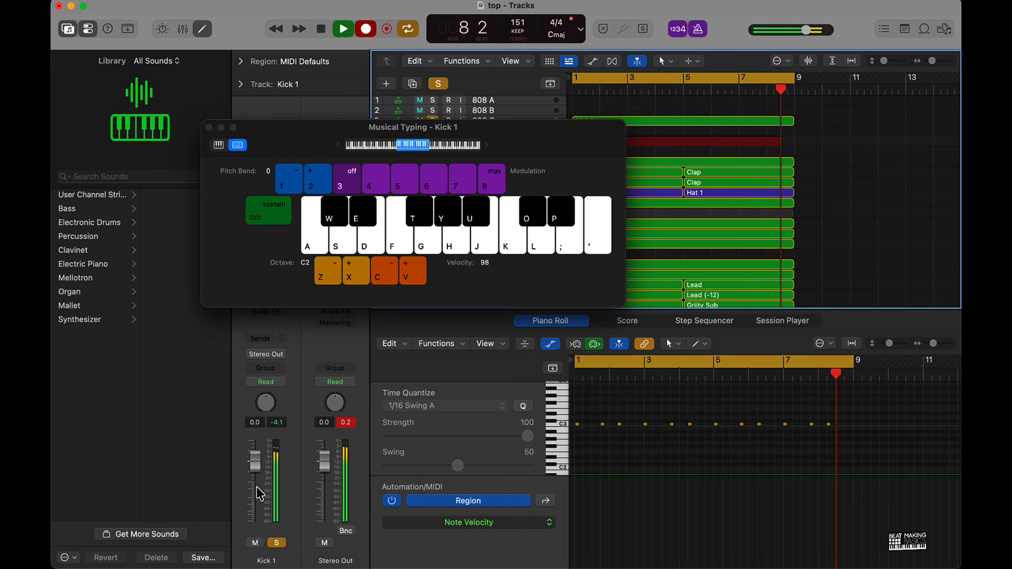
key("space")
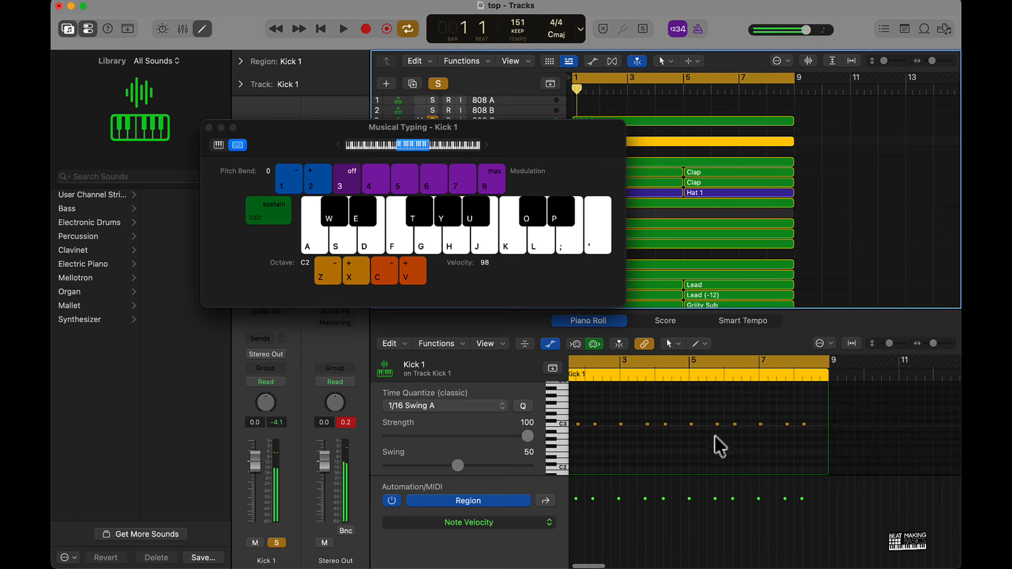
Play back the Kick 1 region and add an extra C3 kick an eighth note after the one on beat 2 of bar 4
left_click(554, 424)
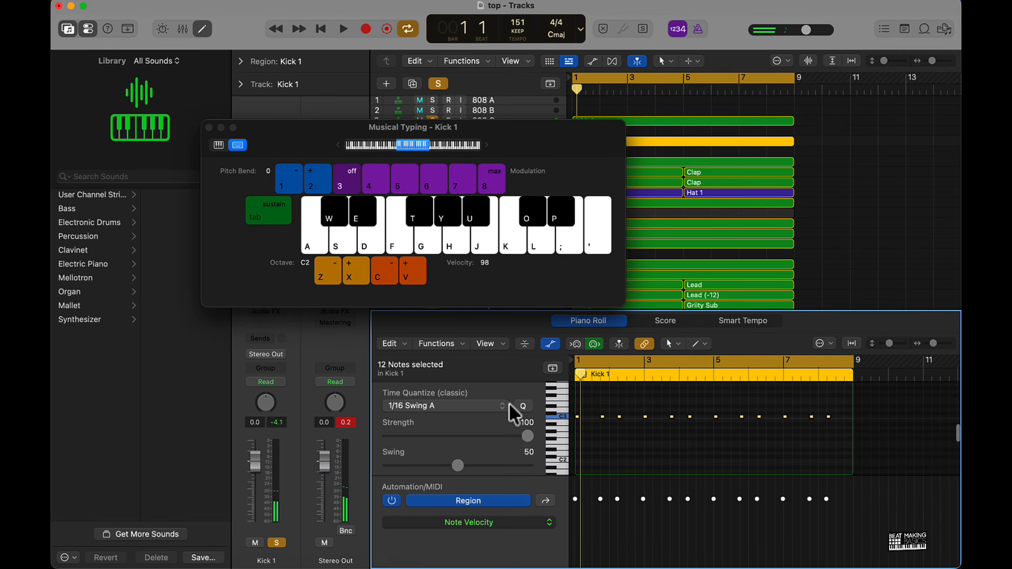
key("space")
scroll(684, 435, "up", 5)
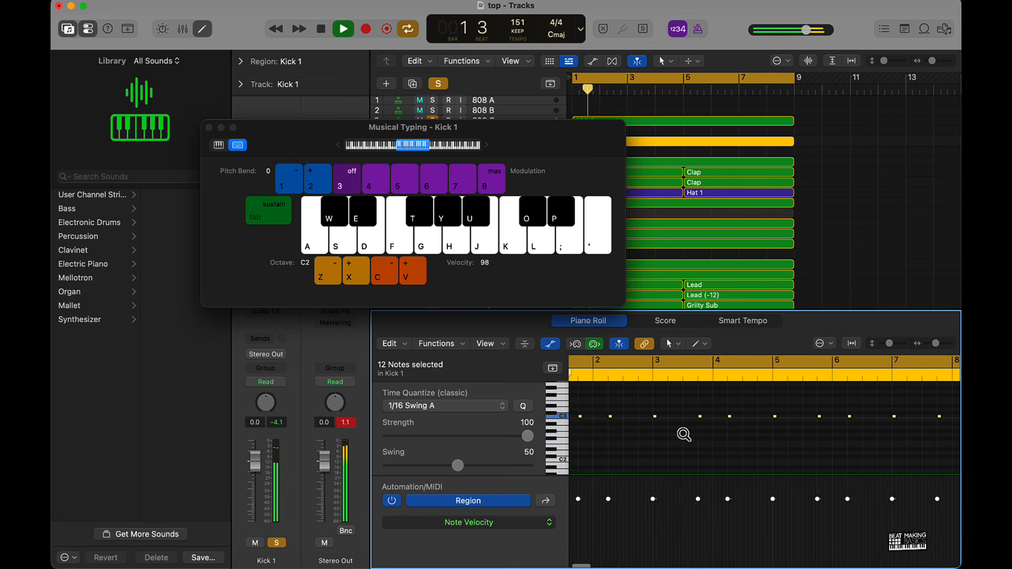
scroll(686, 440, "right", 4)
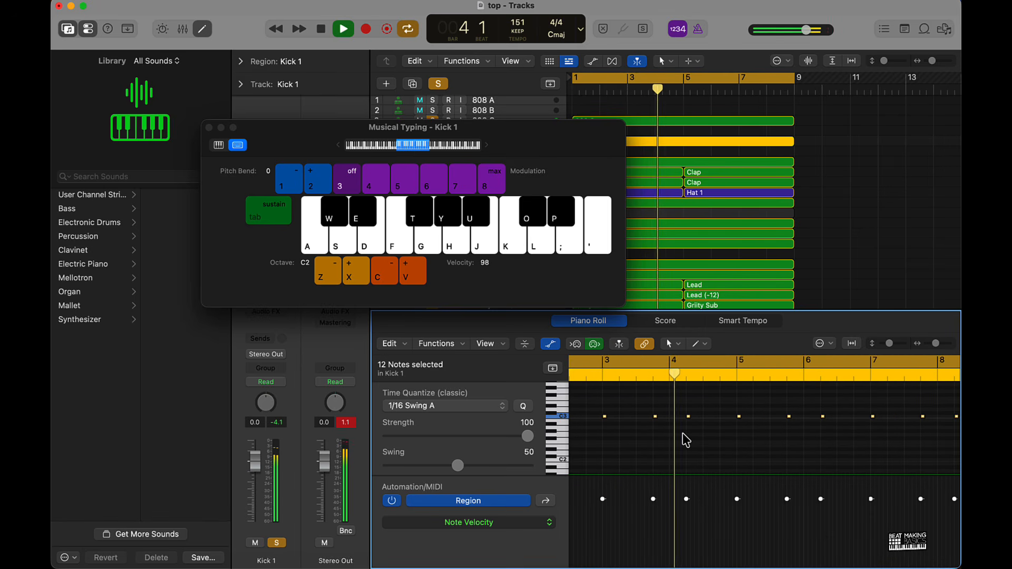
key("space")
scroll(690, 426, "up", 5)
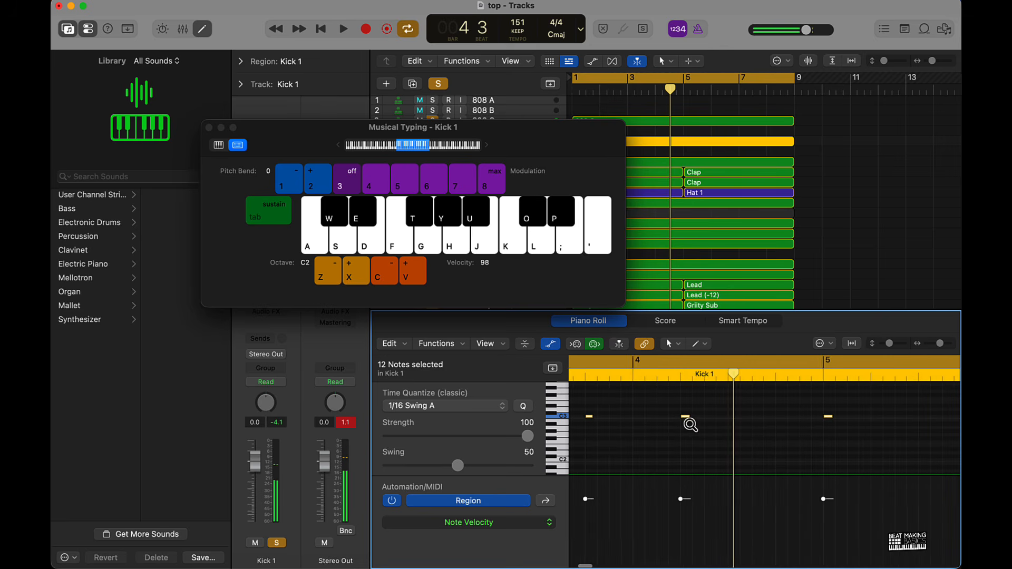
left_click(746, 416, "super")
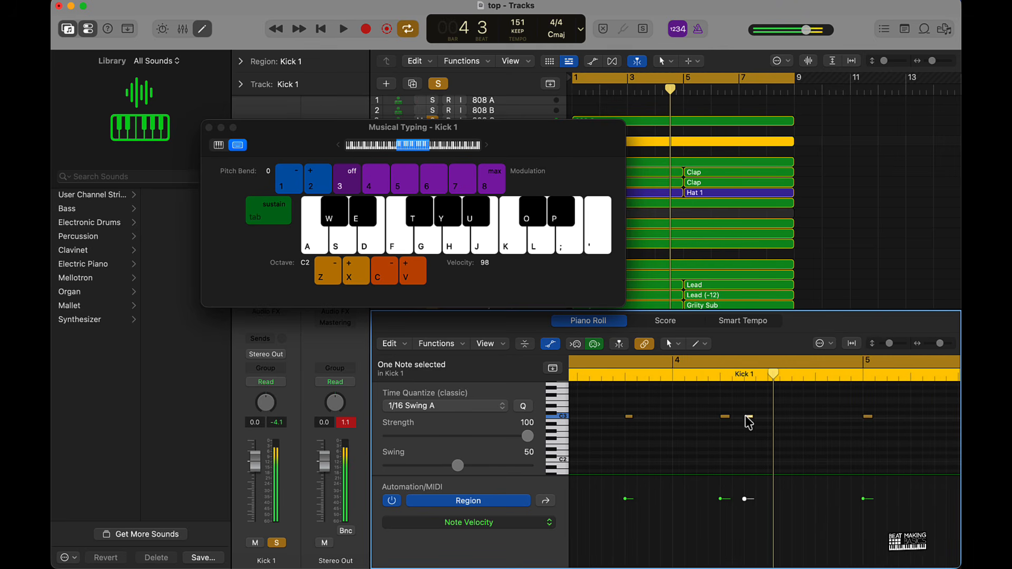
Play the kick pattern through and add a matching C3 kick an eighth note after the one on beat 2 of bar 8
left_click(620, 380)
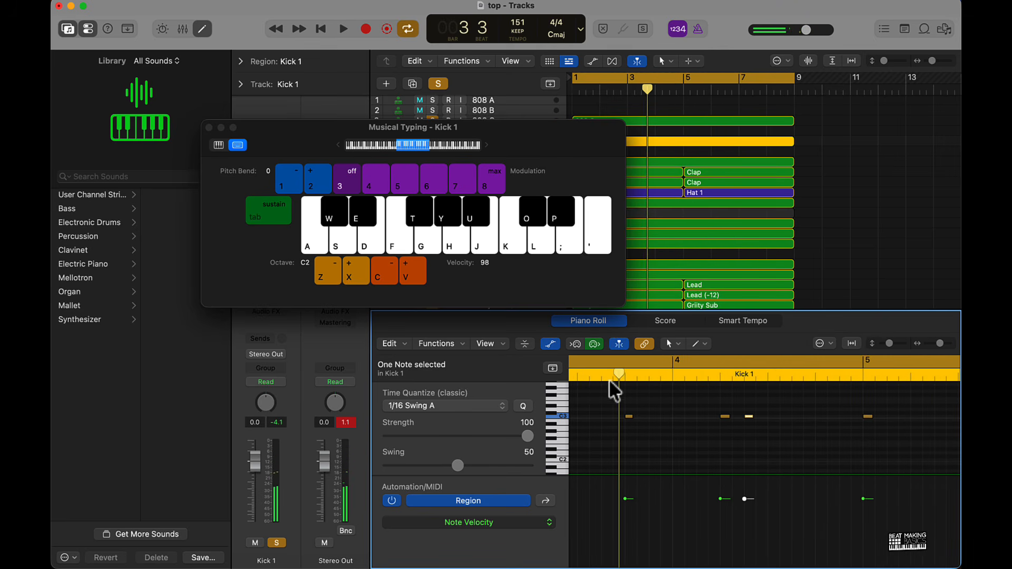
key("space")
scroll(711, 411, "down", 3)
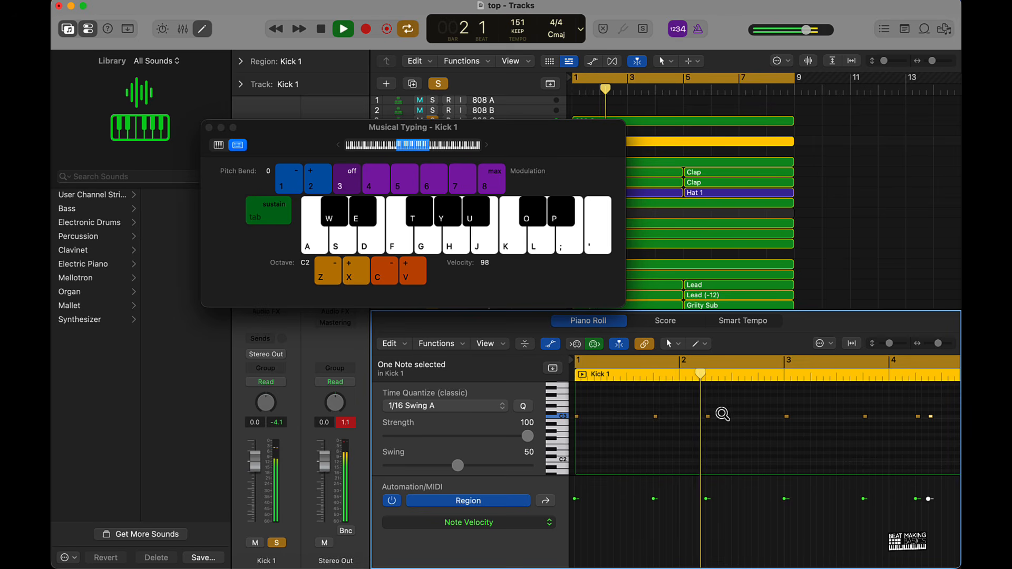
scroll(723, 416, "right", 5)
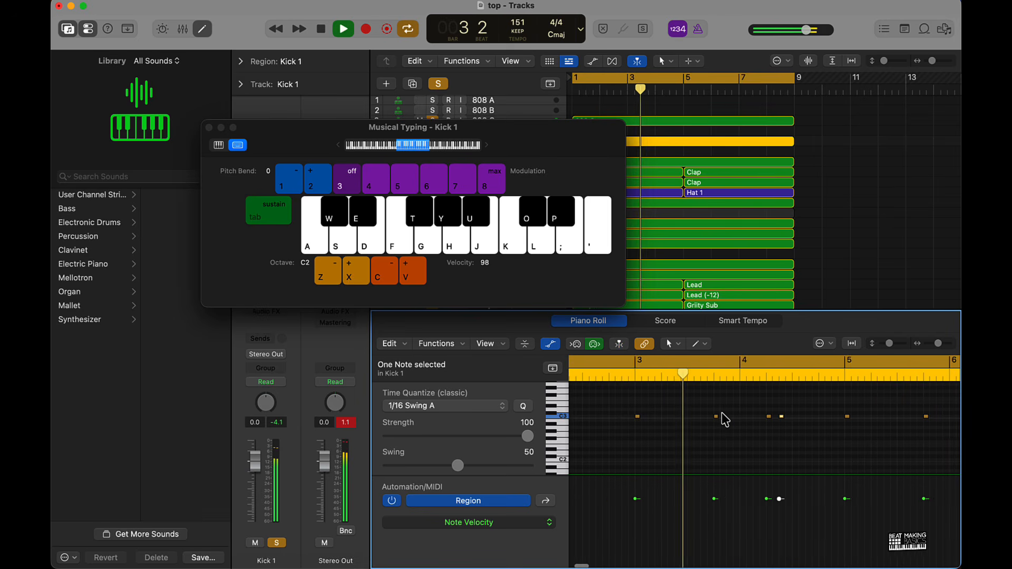
scroll(777, 428, "right", 5)
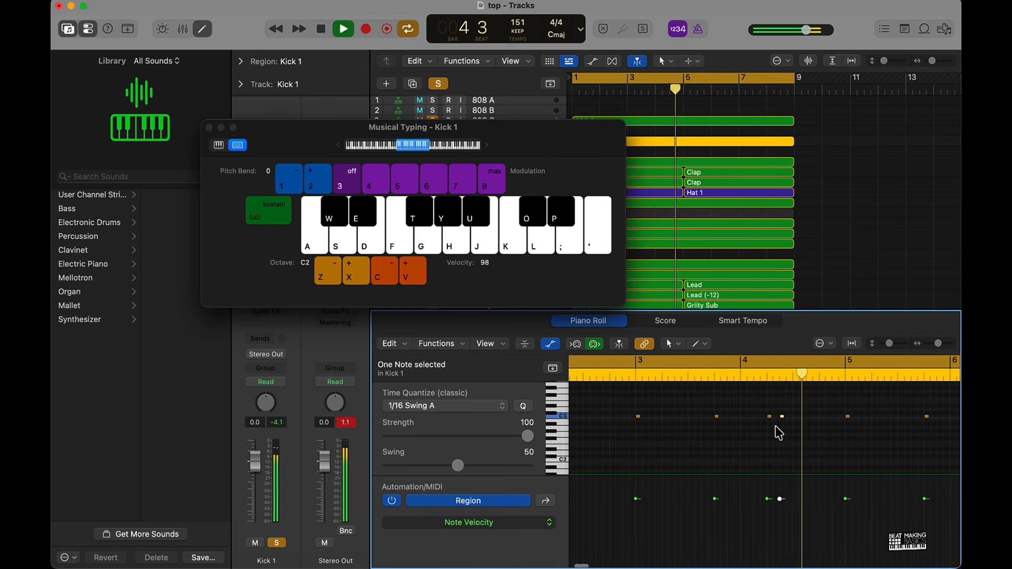
scroll(782, 437, "right", 3)
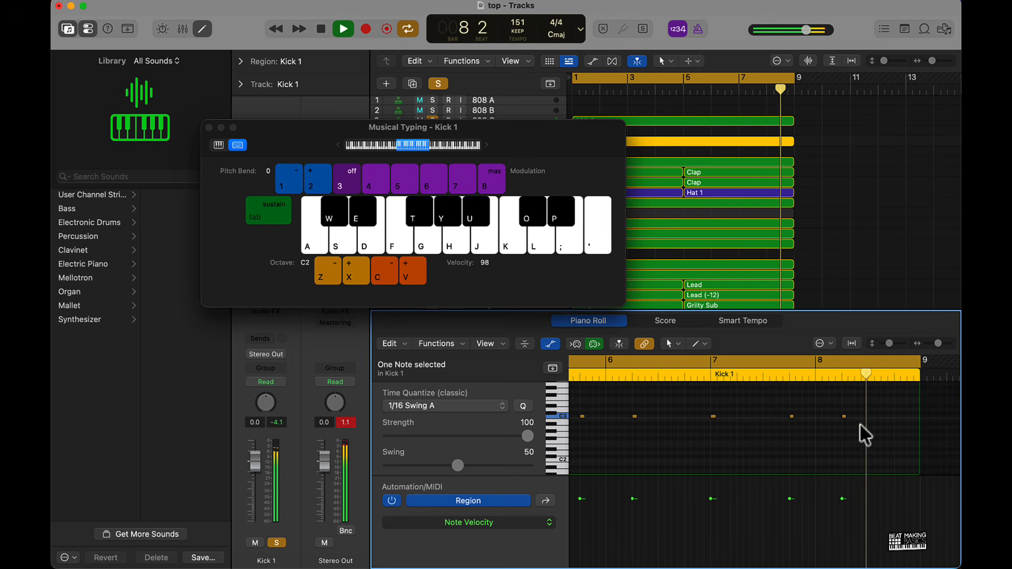
key("space")
left_click(876, 441)
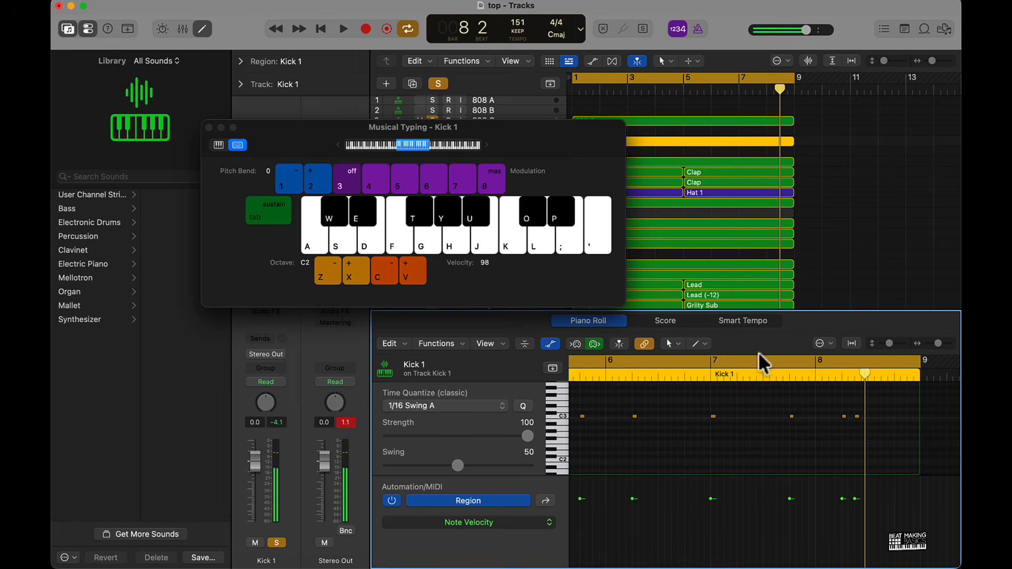
Close Musical Typing and delete the empty Kick 2, 808 D and Piano tracks
left_click(209, 128)
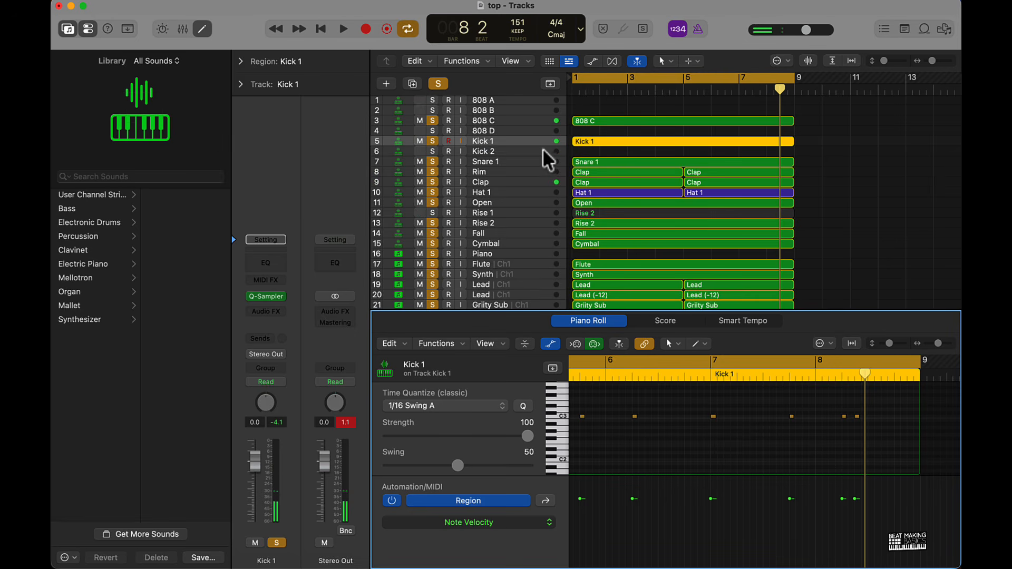
left_click(519, 152)
key("Delete")
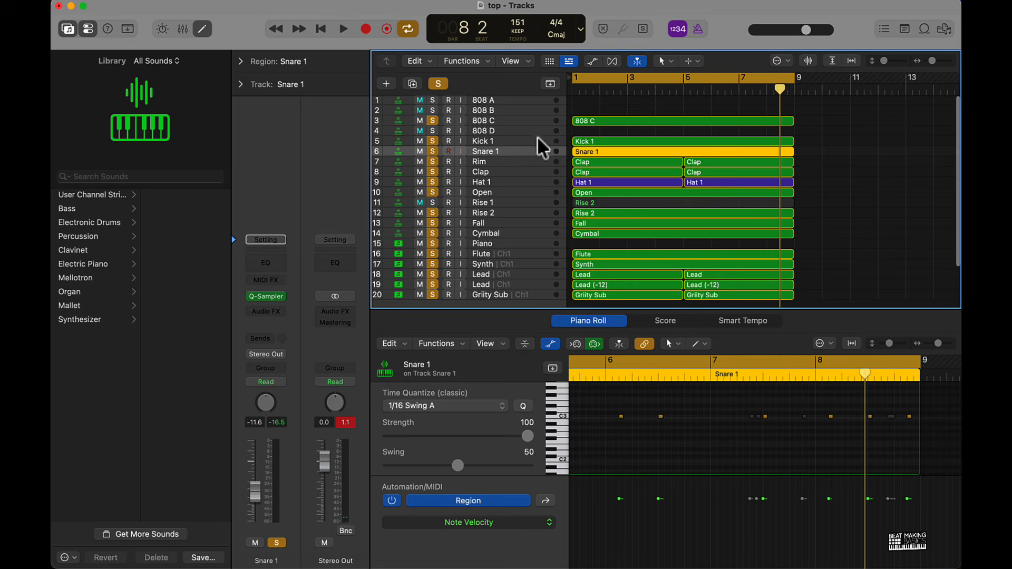
left_click(526, 131)
key("Delete")
scroll(590, 194, "down", 3)
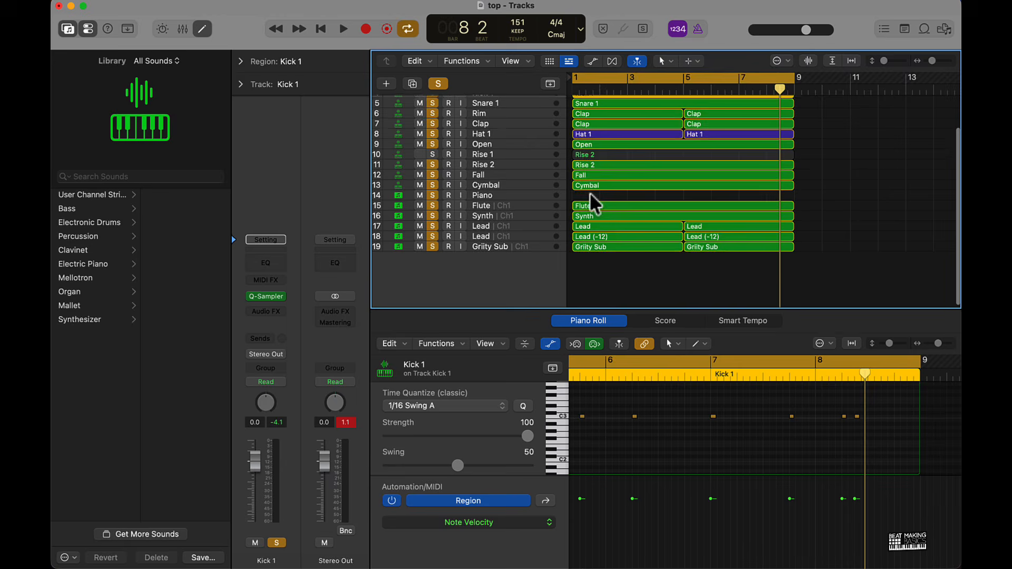
left_click(531, 191)
key("Delete")
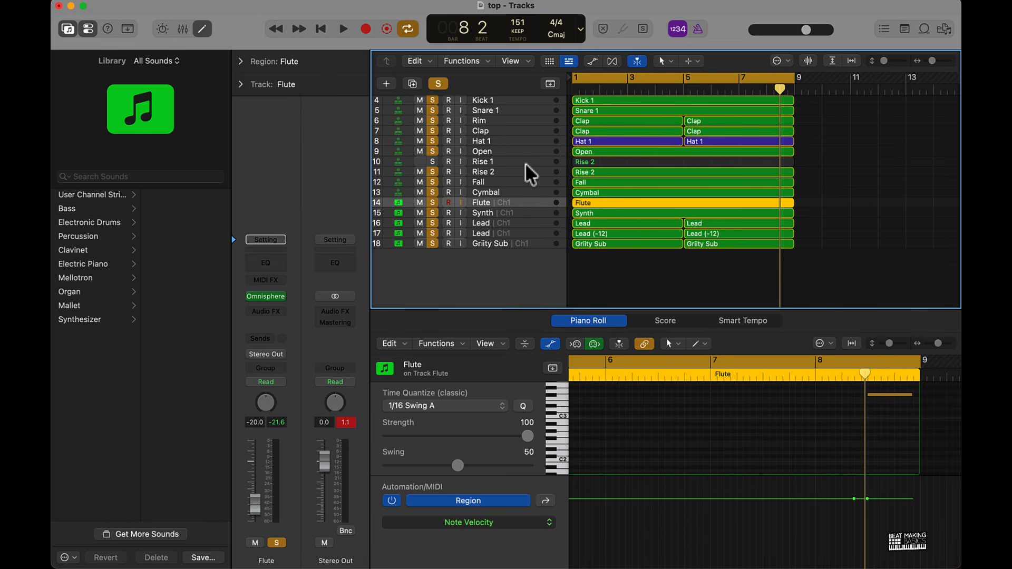
Solo the Rise 1 track, play the beat, and join the split regions on both Lead tracks and the Griity Sub track
left_click(432, 162)
key("space")
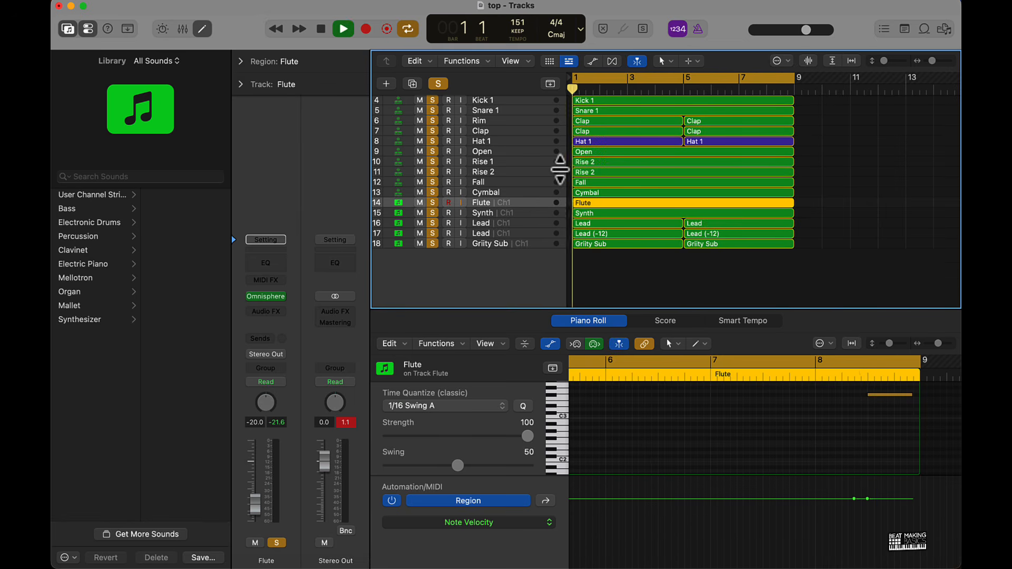
left_click(518, 225)
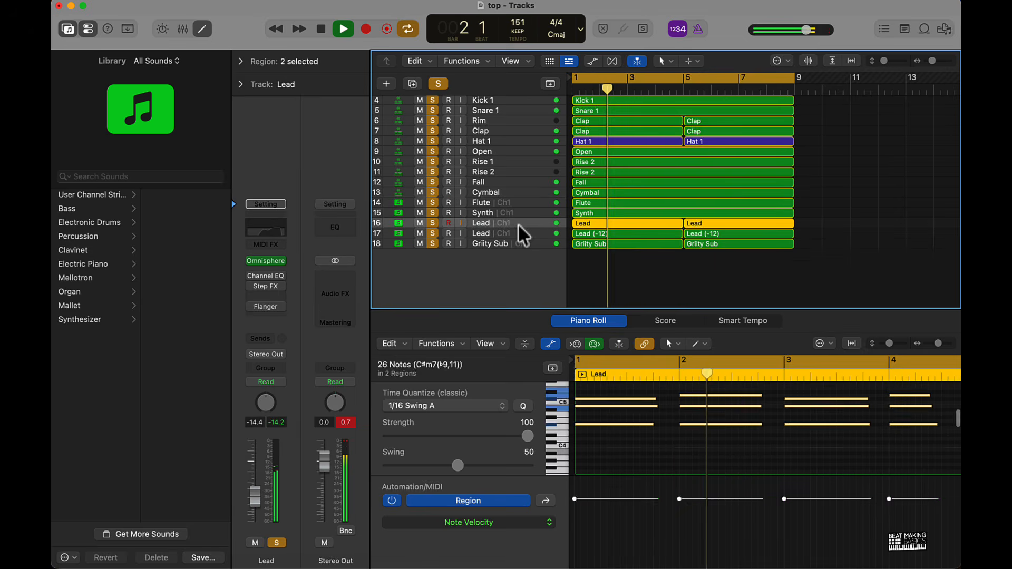
key("Down")
key("super+j")
key("Down")
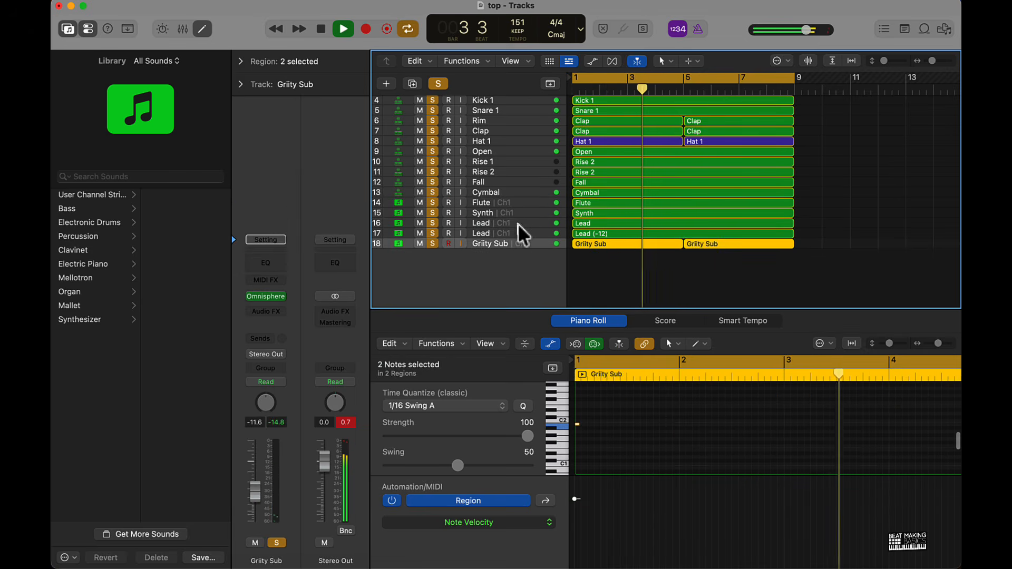
key("super+j")
Select the Hat 1 track together with its two pattern regions
key("Up")
key("Up")
key("Up")
key("Up")
key("Up")
key("Up")
key("Up")
key("Up")
key("Up")
key("Up")
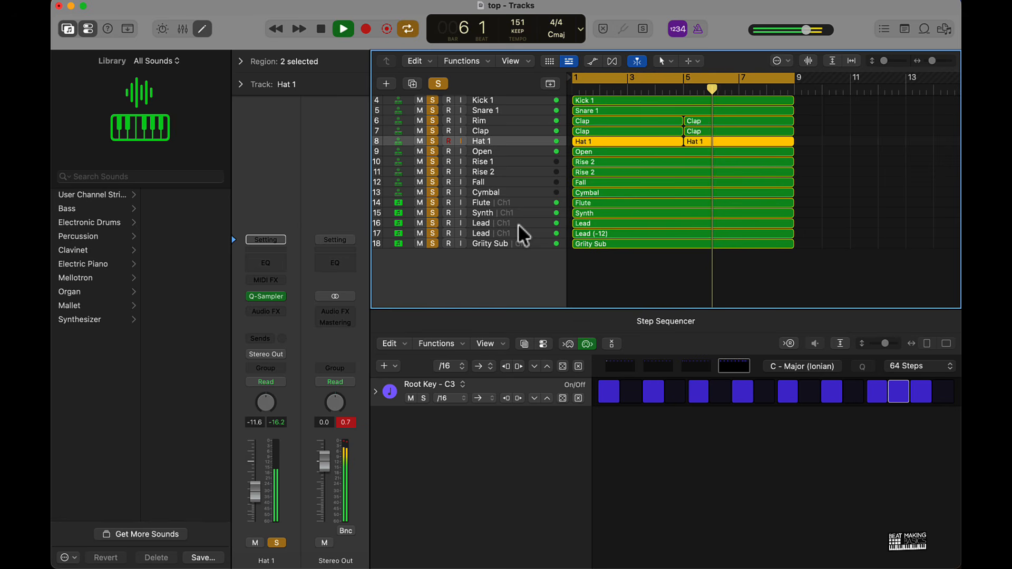
key("shift+Return")
type("A")
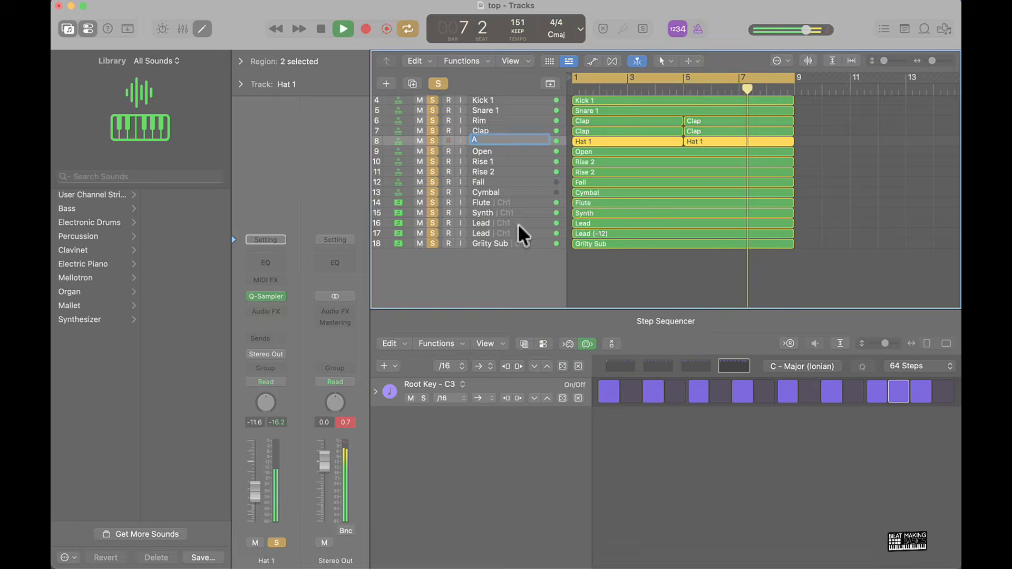
key("Escape")
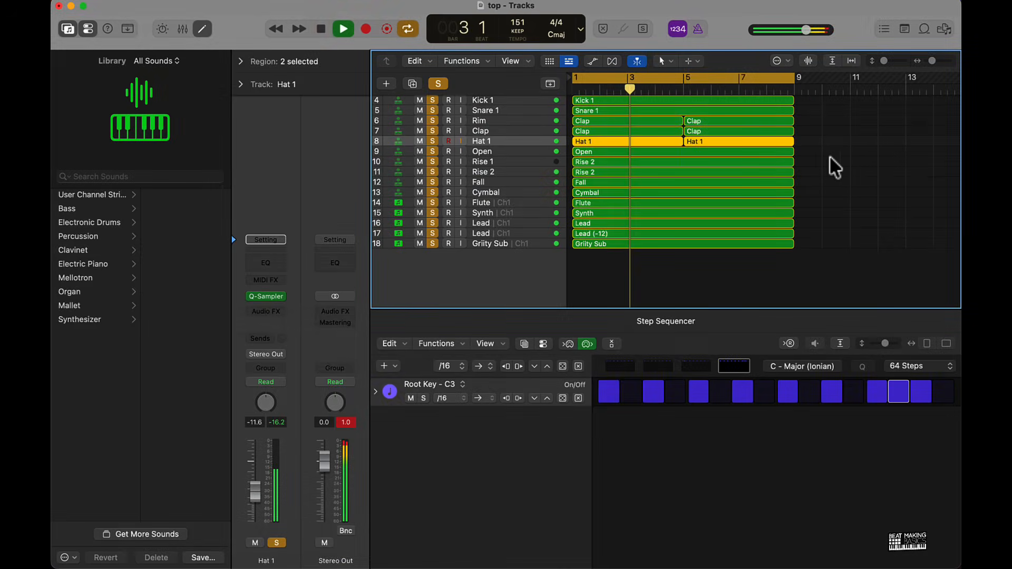
Stop playback, convert the two Hat 1 pattern regions to MIDI regions, and join them into one
key("space")
left_click_drag(827, 146, 659, 143)
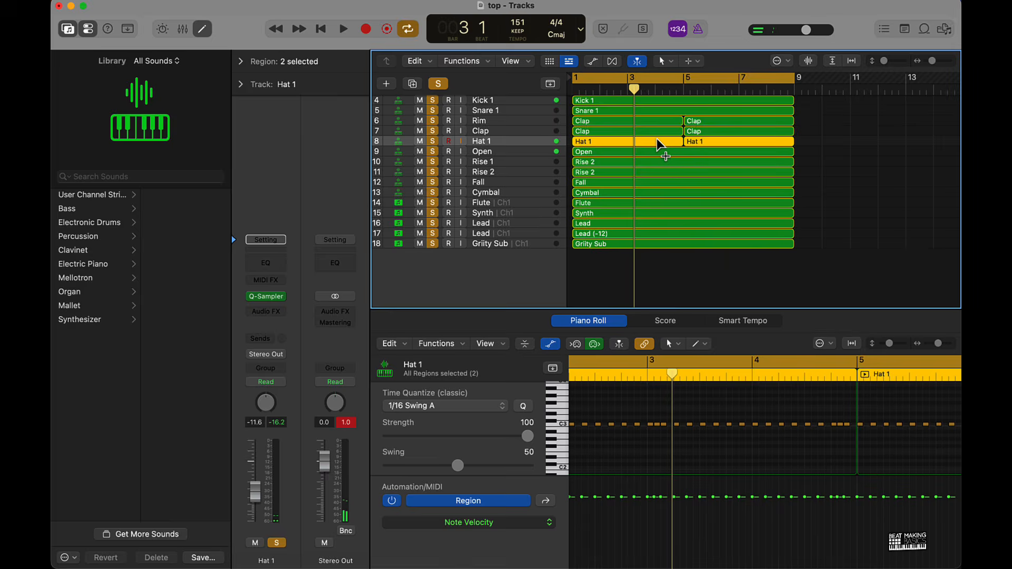
key("super+j")
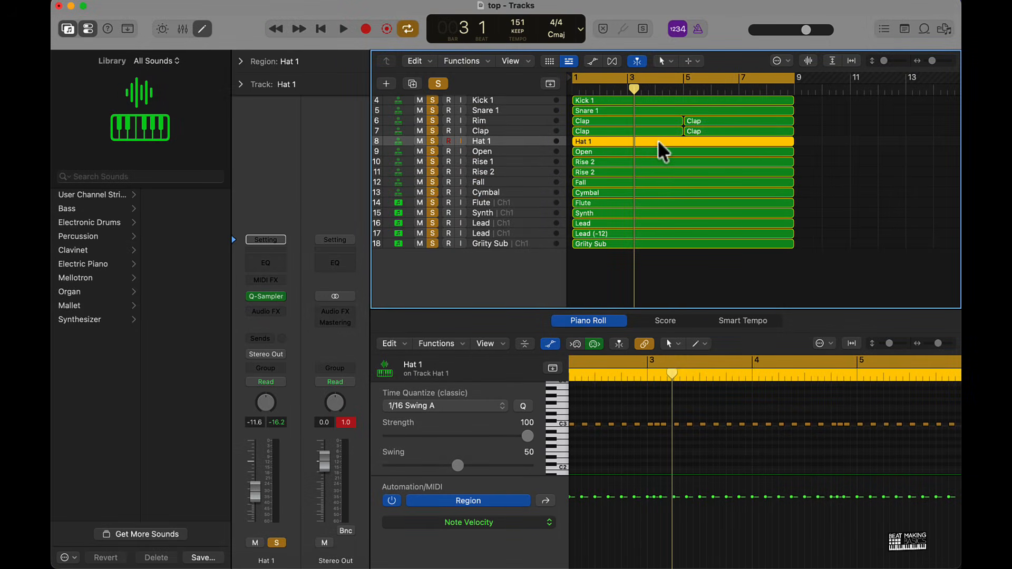
Join the split regions on the Clap and Rim tracks into one region each and clear the peak level readings
key("Up")
key("super+j")
key("Up")
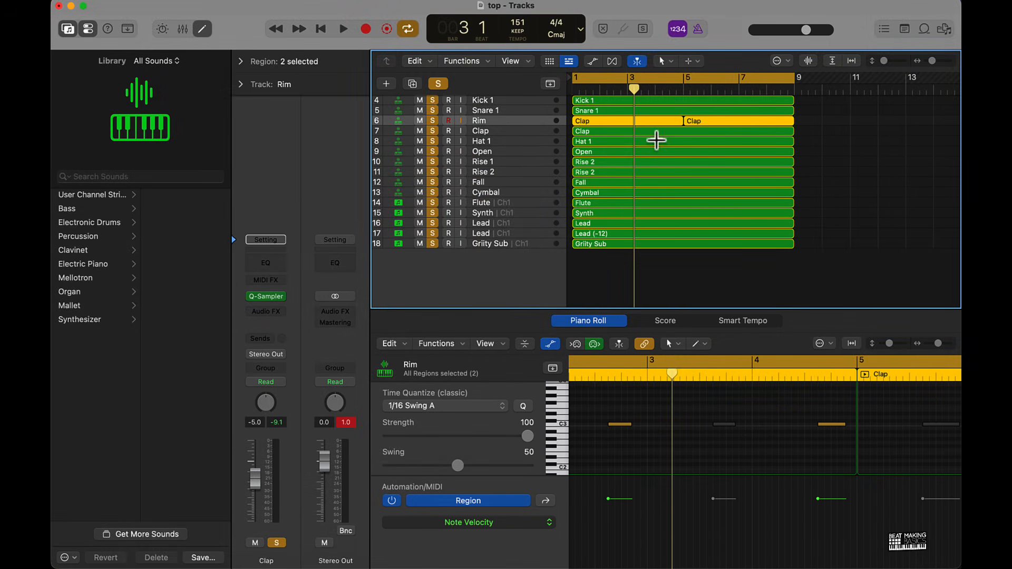
key("super+j")
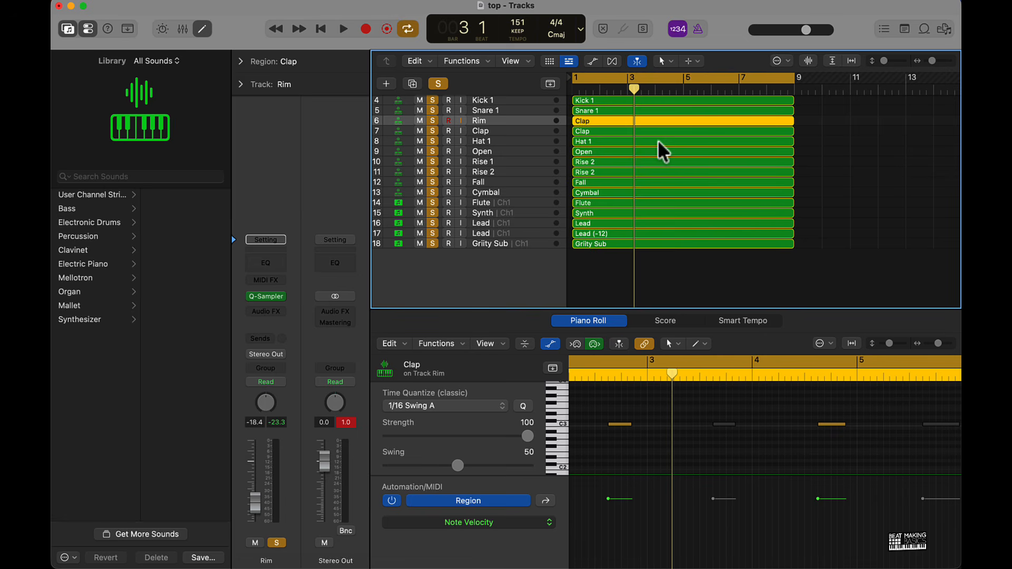
left_click(352, 423)
Delete the empty 808 A and 808 B tracks and turn off solo on all tracks
scroll(507, 125, "up", 3)
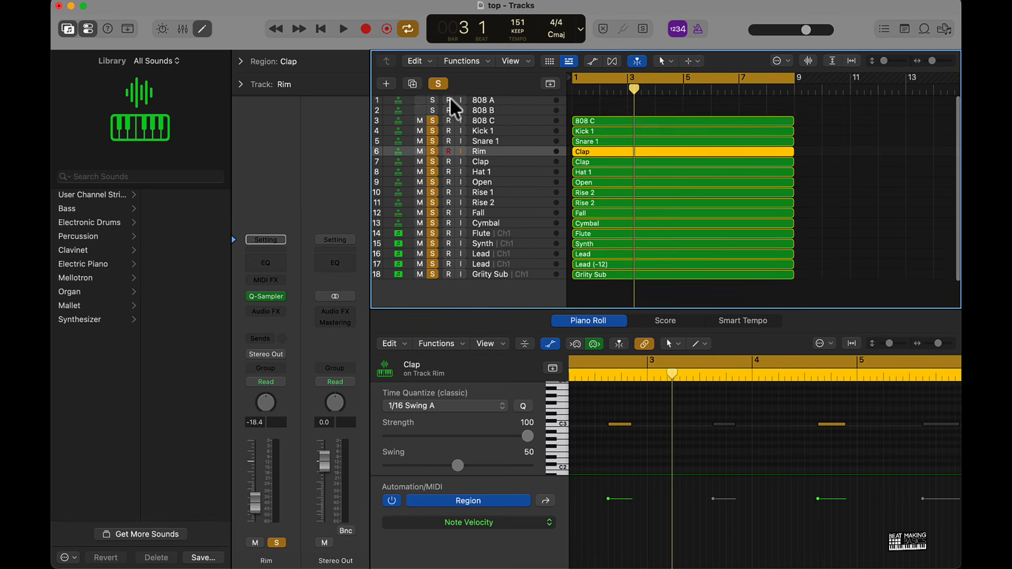
left_click(502, 101)
key("BackSpace")
key("BackSpace")
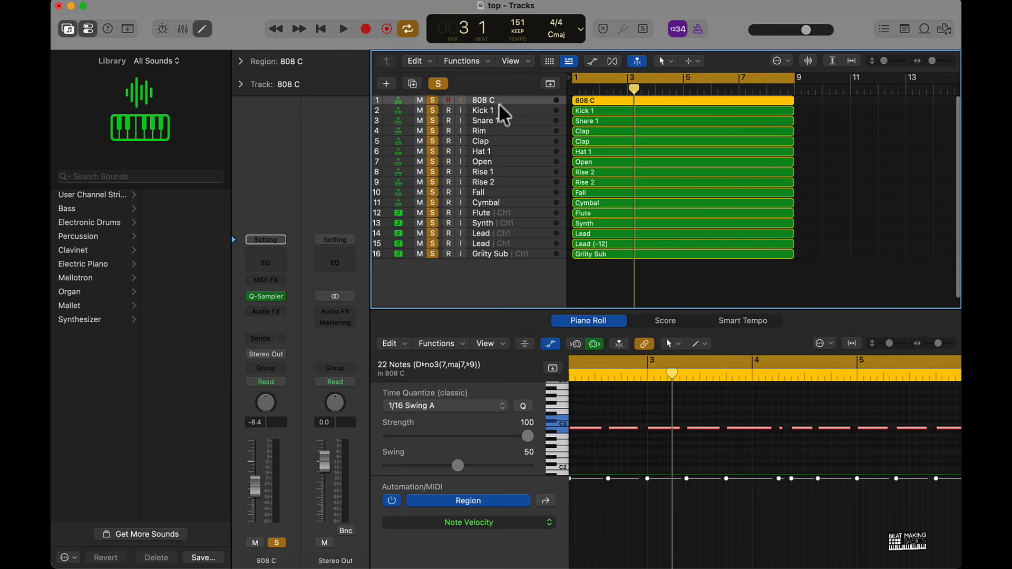
left_click(439, 84)
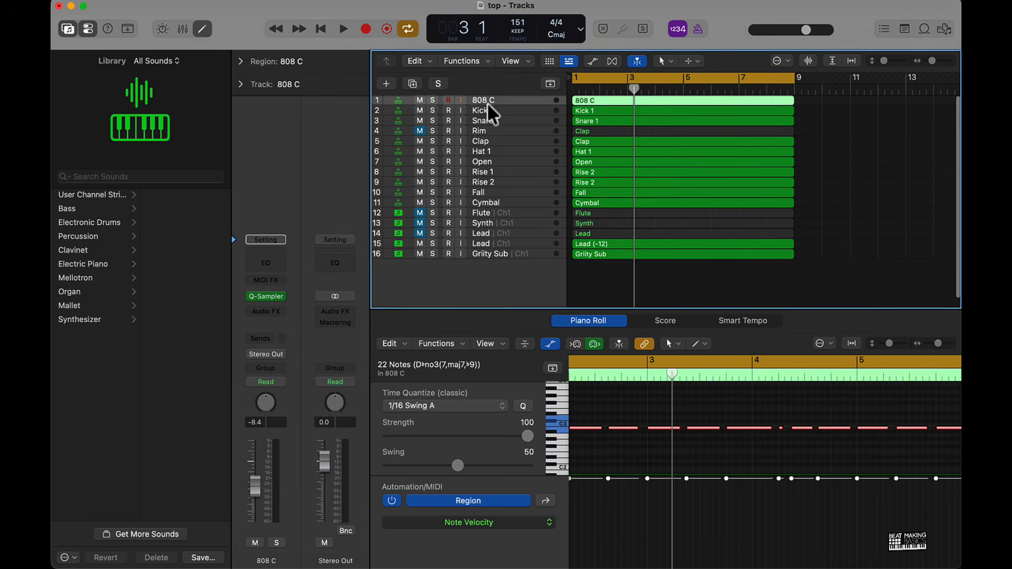
Rename the 808 C, Kick 1, Snare 1 and Hat 1 tracks as 808, Kick, Snare and Hat
double_click(487, 101)
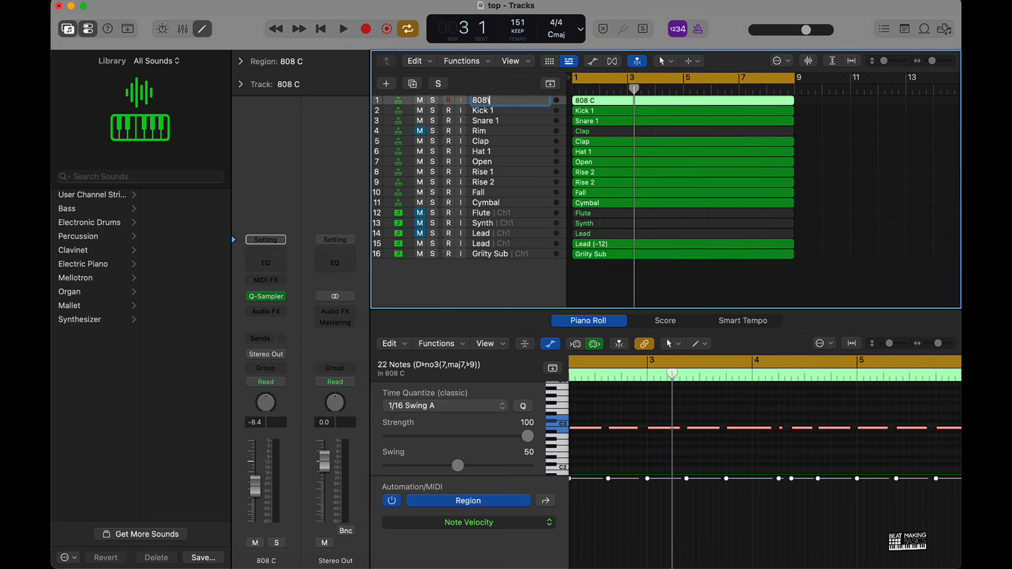
left_click(483, 111)
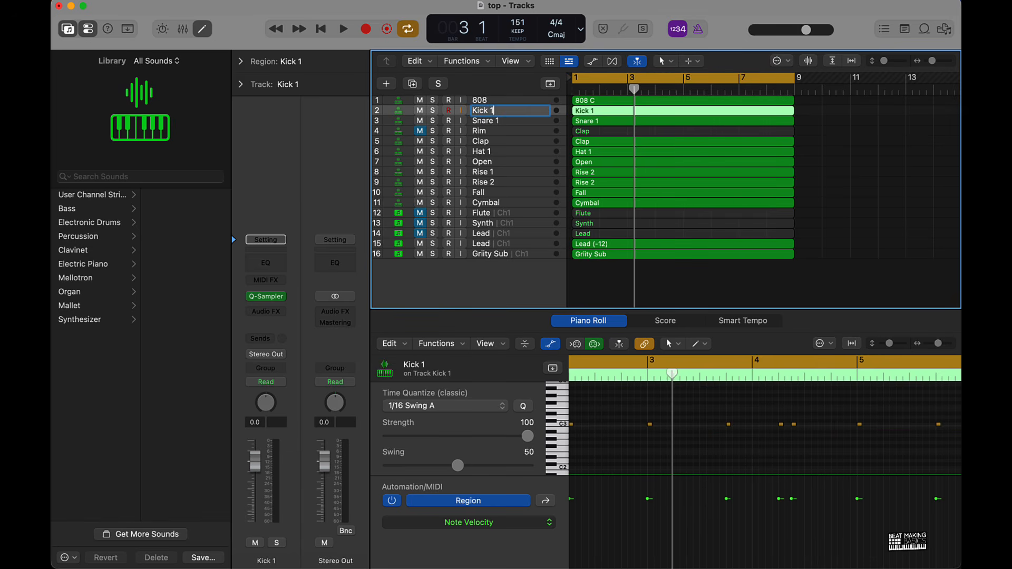
key("Tab")
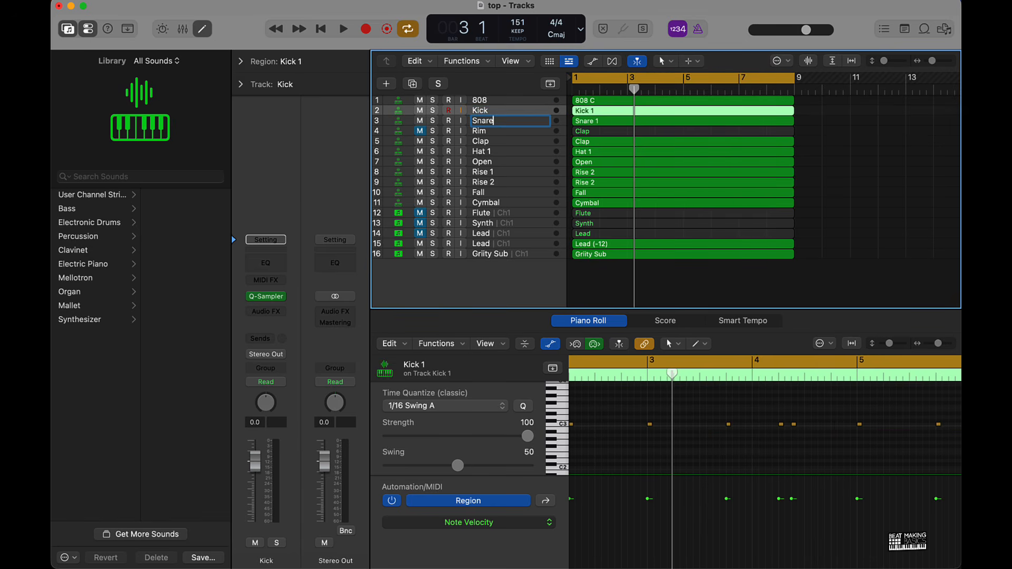
key("Tab")
key("Tab")
key("Tab")
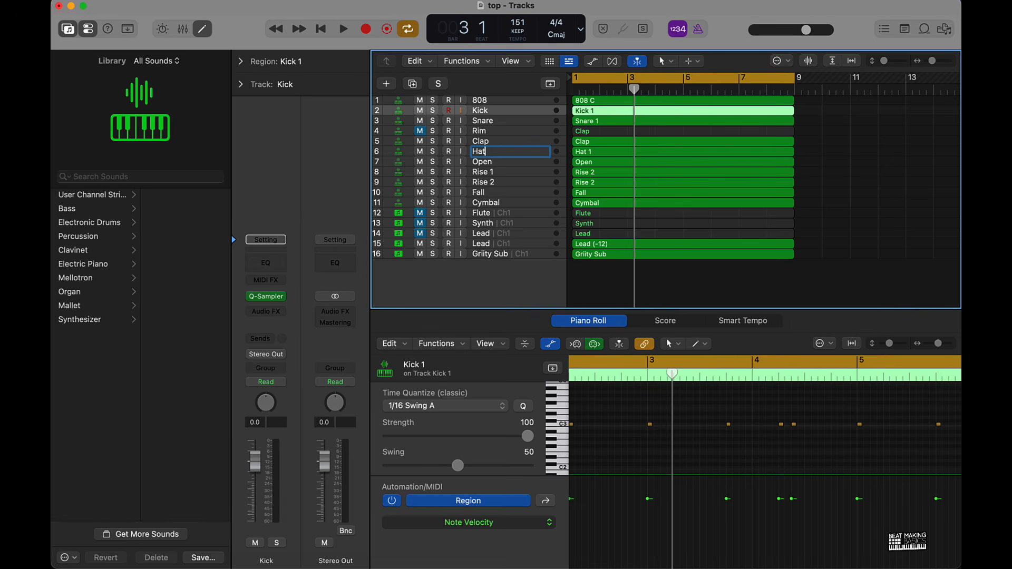
type("Hat")
key("Tab")
key("Tab")
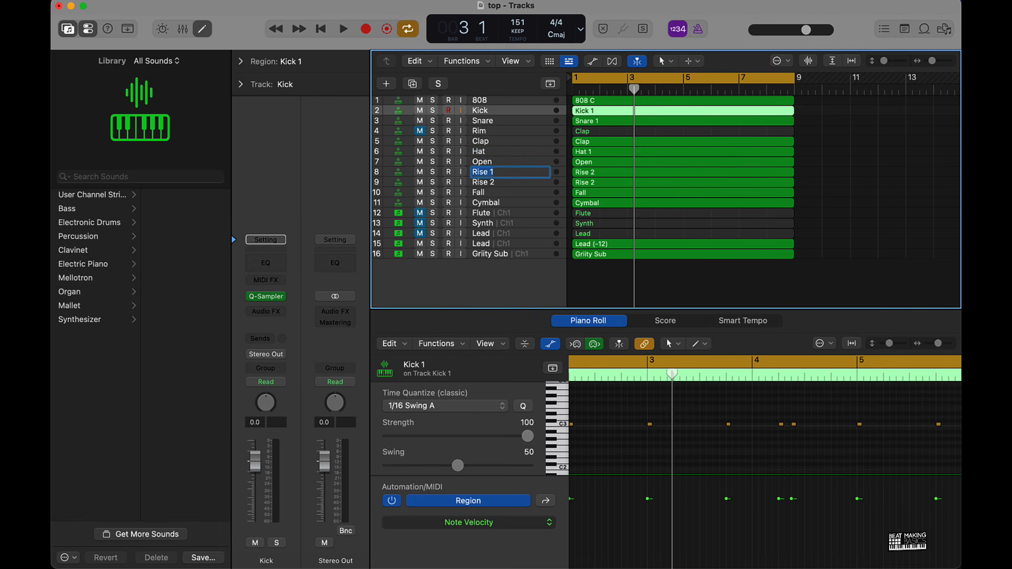
Rename the two Lead tracks as Lead 1 and Lead 2, and the Griity Sub track as Sub
key("Tab")
key("Tab")
key("Tab")
key("Tab")
key("Tab")
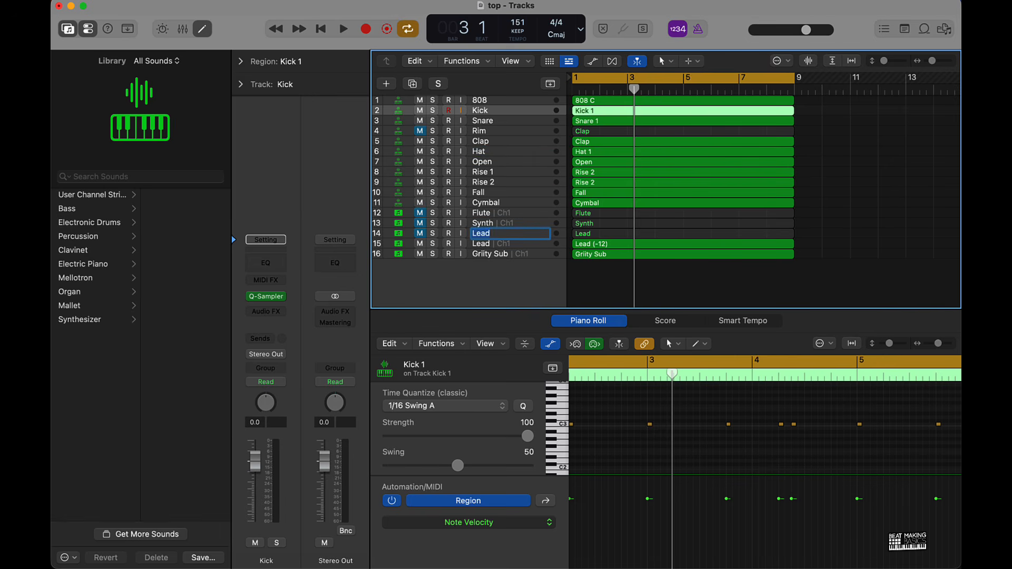
key("Tab")
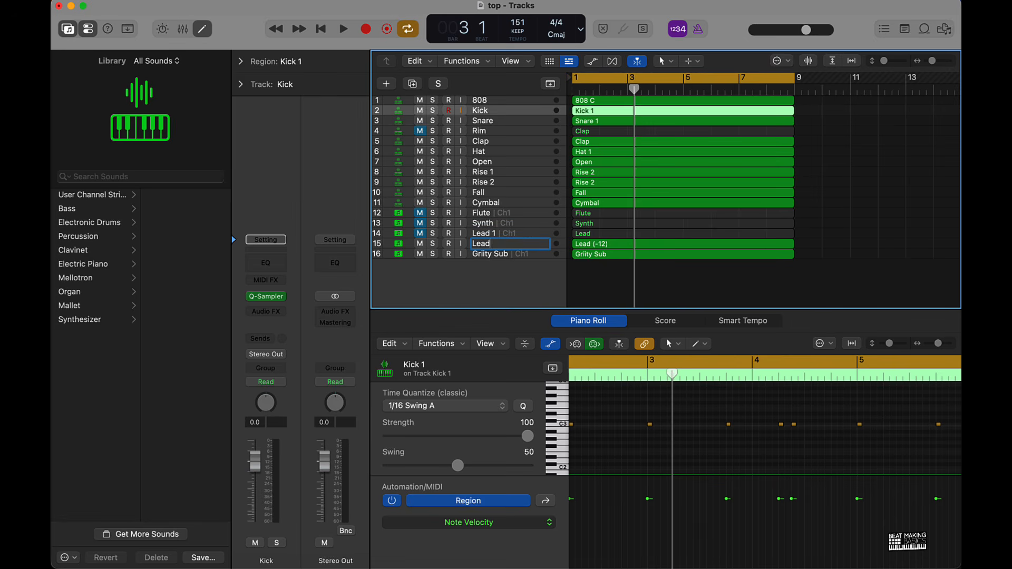
key("Tab")
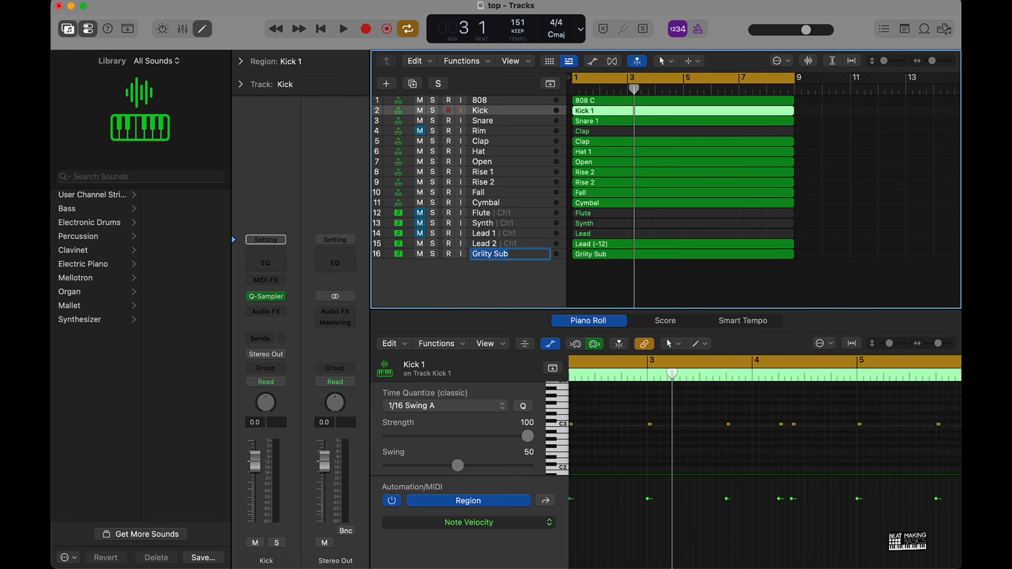
type("Sub")
key("Return")
Name all regions after their tracks and unmute the Rim, Flute, Synth and Lead 1 tracks
key("super+a")
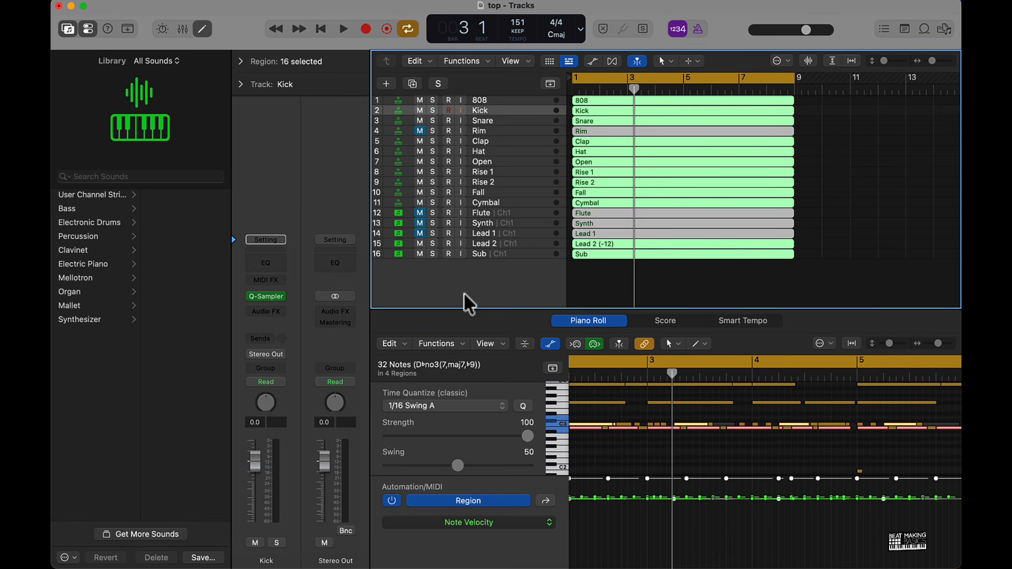
left_click(859, 187)
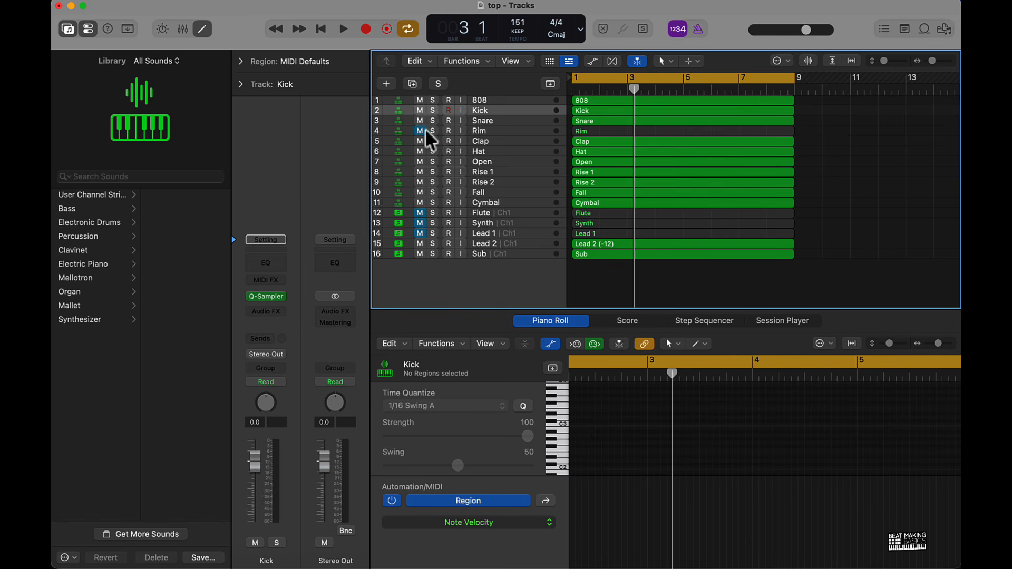
left_click_drag(420, 131, 437, 264)
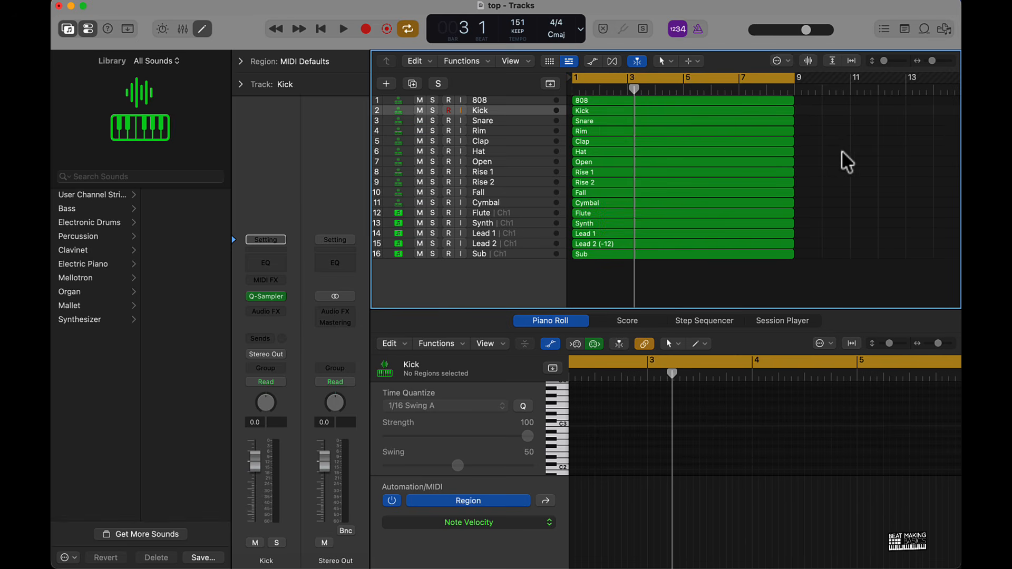
Select all regions and repeat them back to back until the eight-bar block fills 14 consecutive sections
key("super+Left")
key("super+Up")
scroll(787, 154, "left", 2)
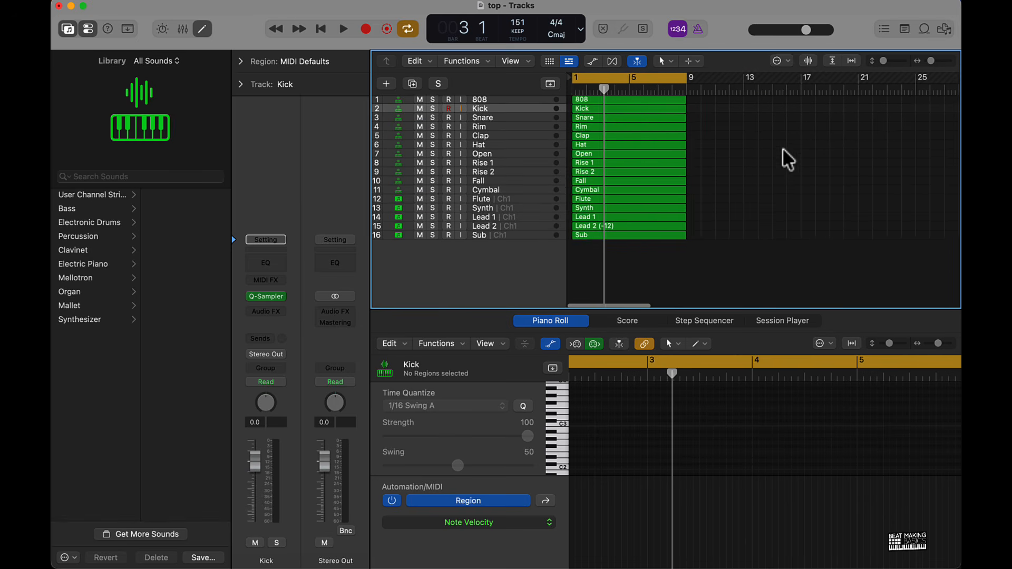
scroll(782, 151, "down", 1)
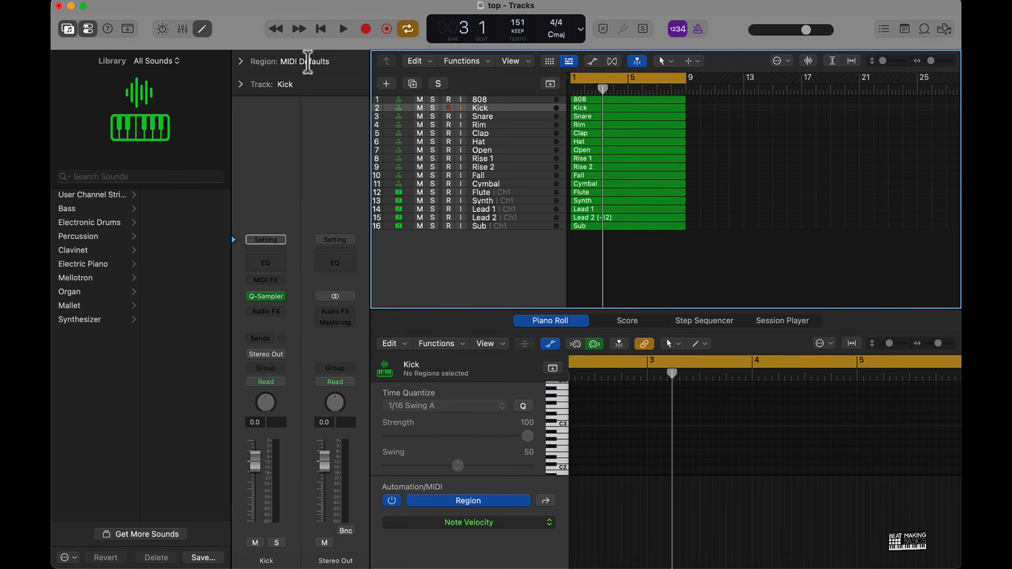
key("super+a")
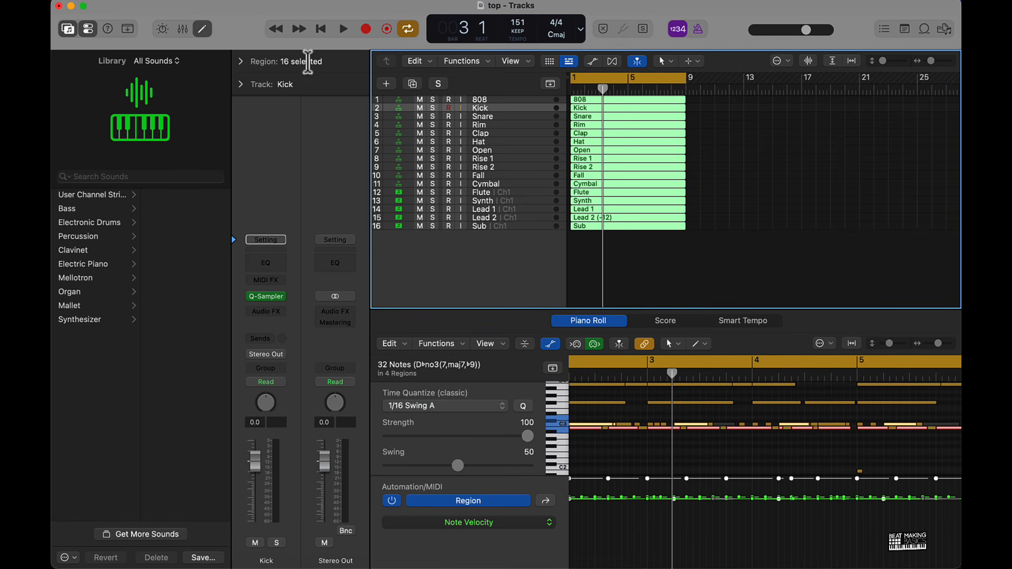
key("super+r")
key("super+r")
key("super+r")
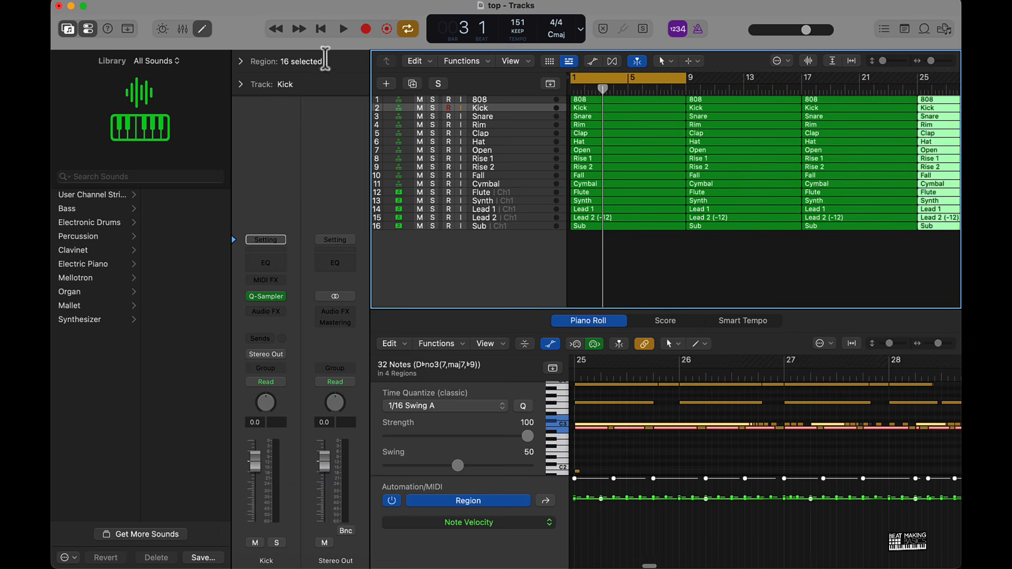
key("super+r")
key("super+r")
scroll(763, 192, "down", 5)
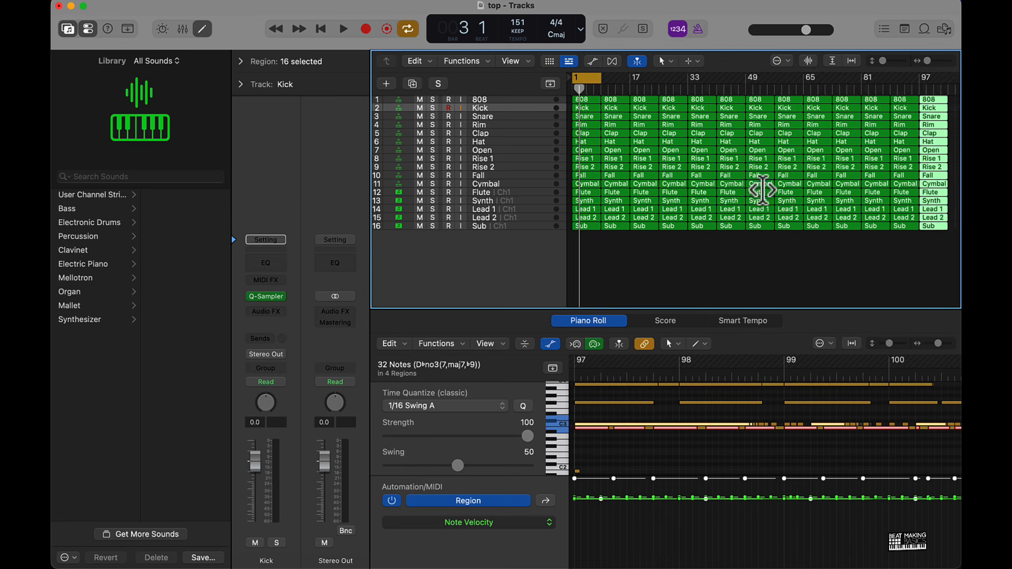
key("super+r")
left_click(701, 268)
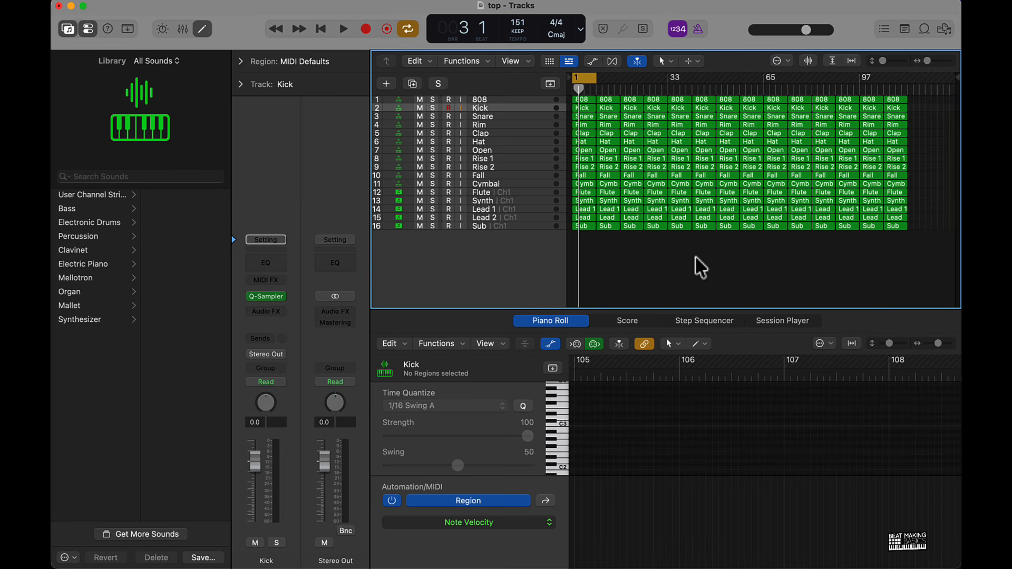
Hide the Piano Roll editor and enlarge the timeline around the first sections of the arrangement
left_click(203, 30)
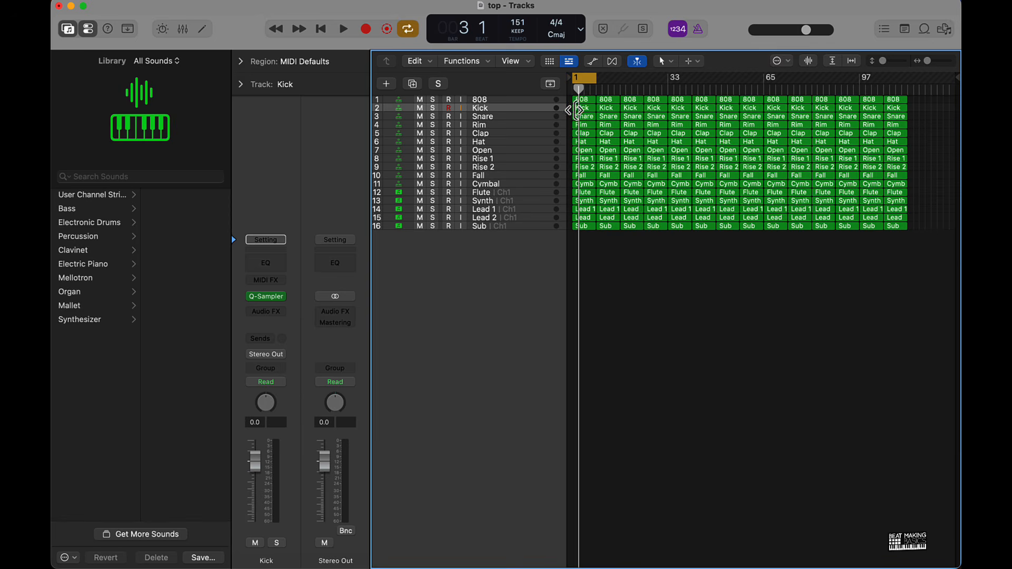
scroll(586, 79, "up", 5)
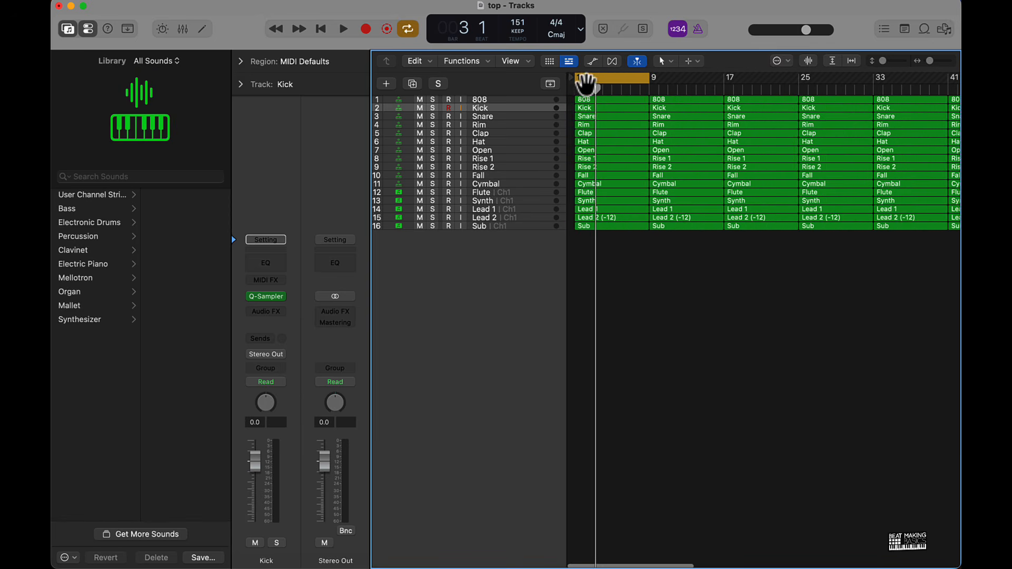
left_click_drag(590, 80, 809, 78)
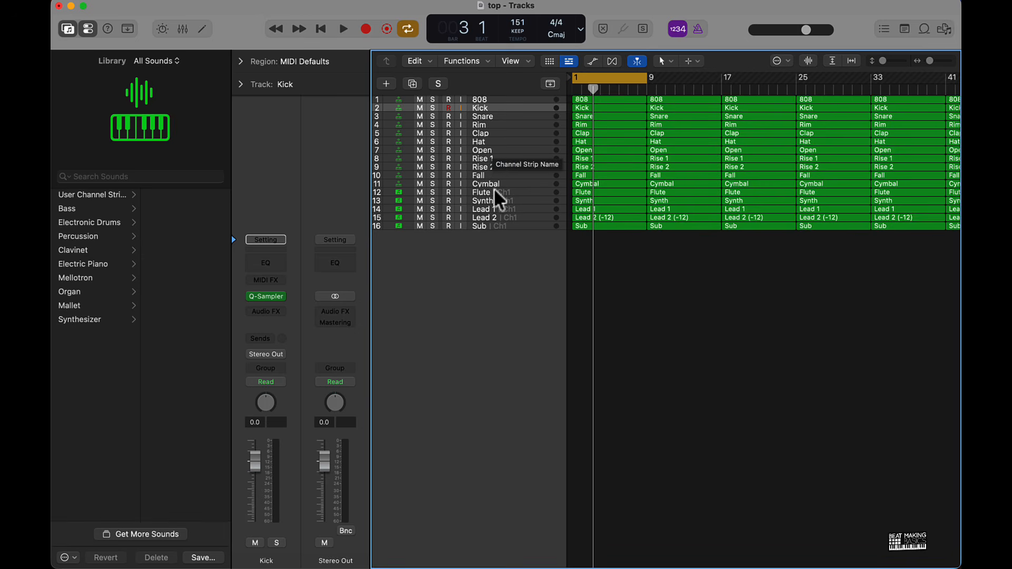
Mute the regions in bars 1 to 8 on the tracks from 808 through Synth
left_click(591, 203)
left_click_drag(587, 194, 584, 84)
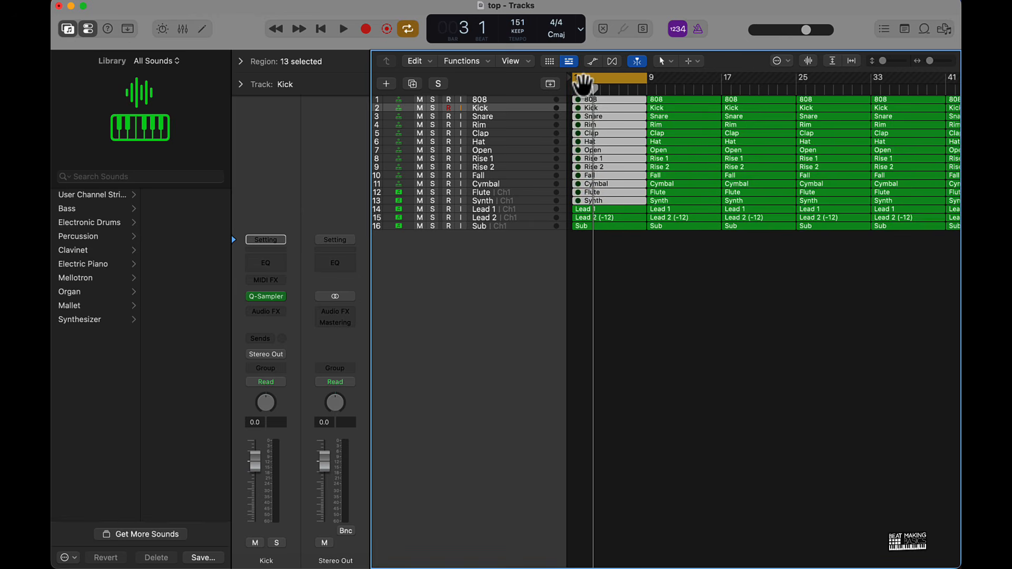
left_click(605, 218)
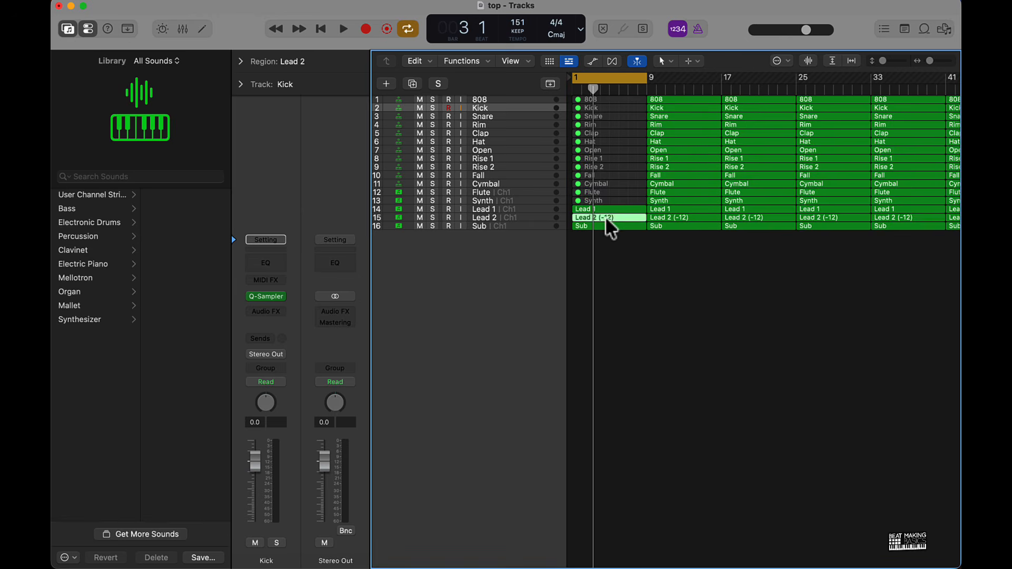
Audition bars 1 to 8 with the Lead 2 region muted, and unmute that region again during playback
key("ctrl+m")
key("Return")
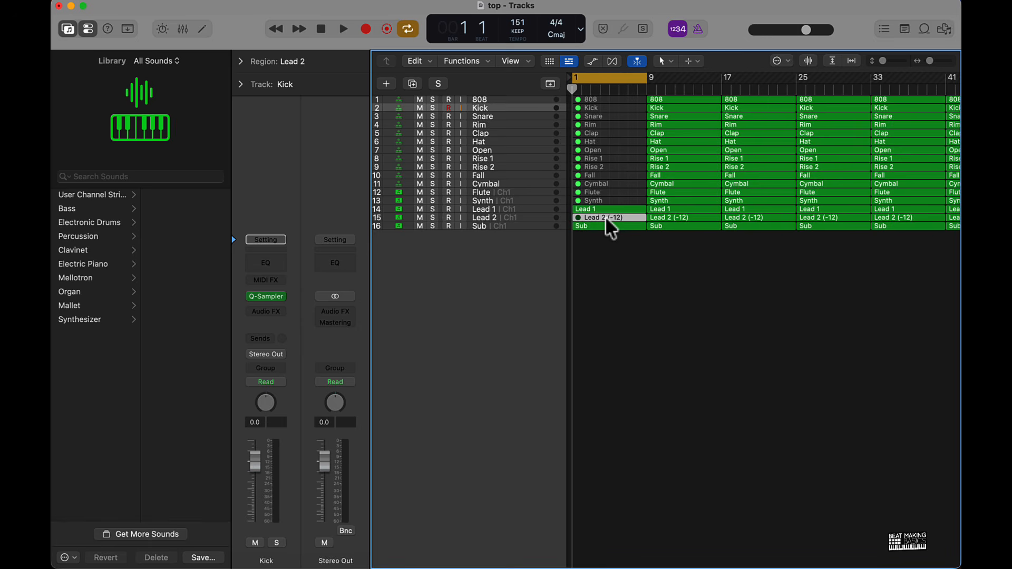
left_click(590, 240)
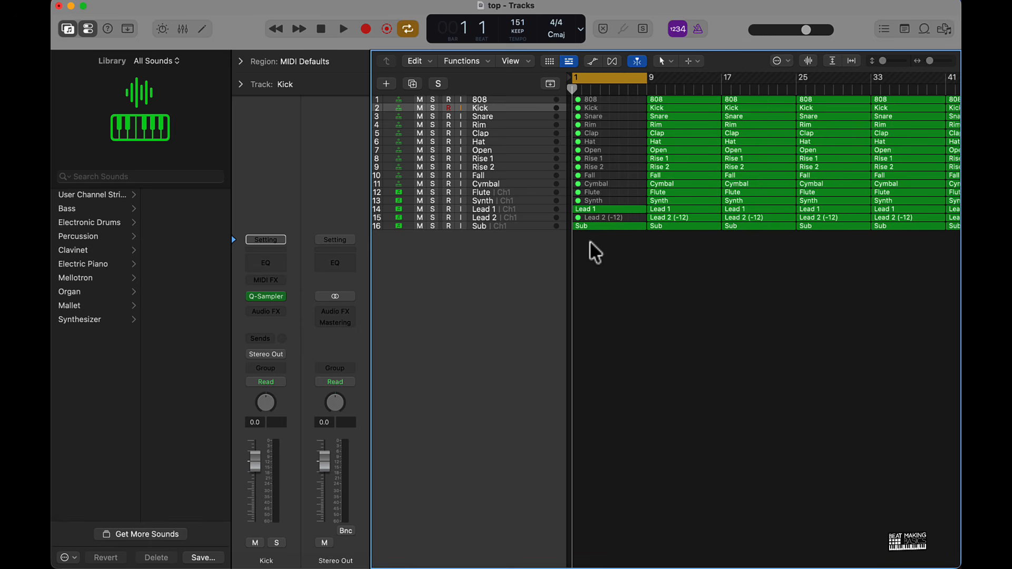
key("space")
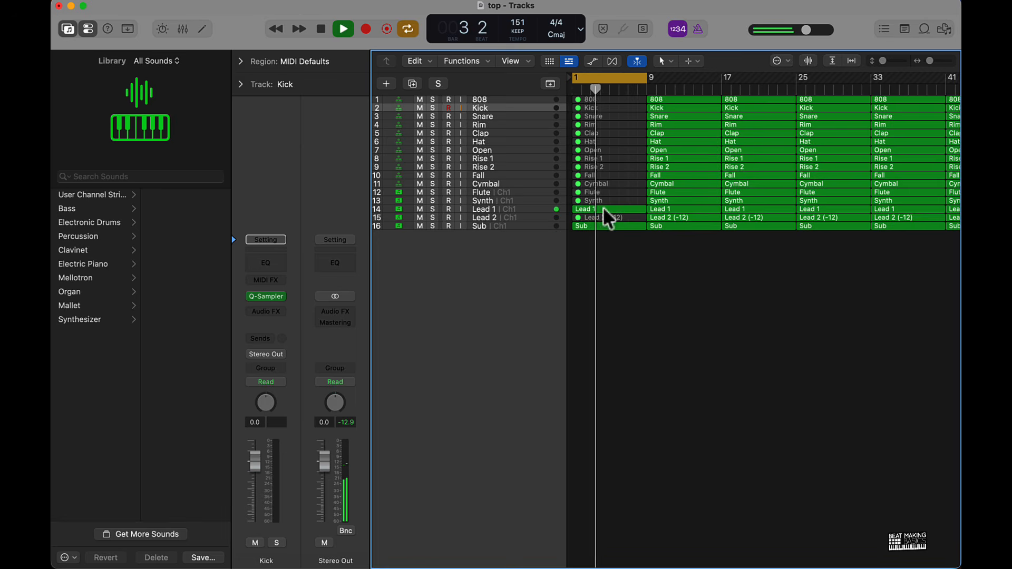
left_click(596, 211)
left_click(594, 216)
key("ctrl+m")
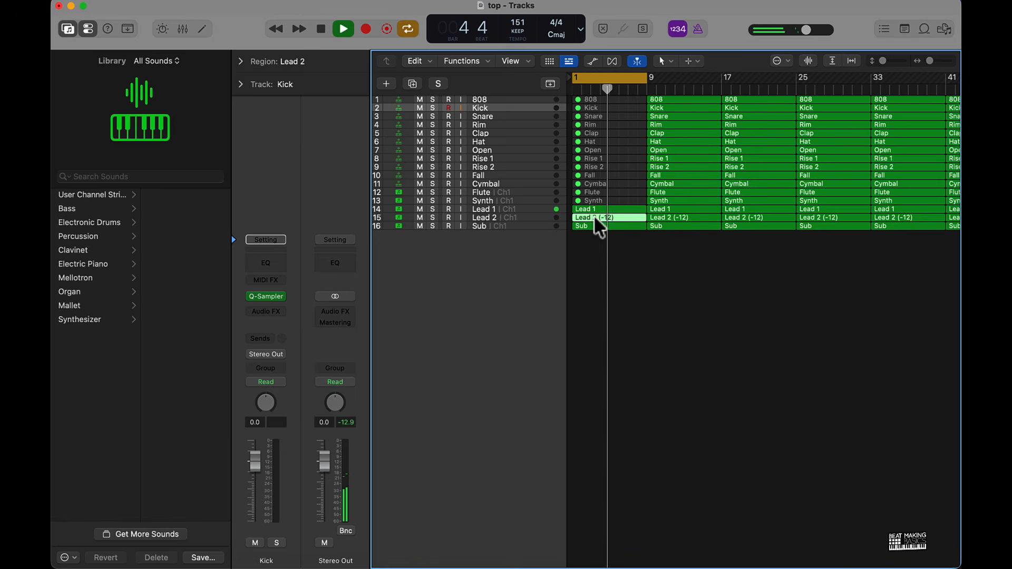
Raise the Lead 1 track's volume to -9.2 dB while the first eight bars play
left_click(494, 216)
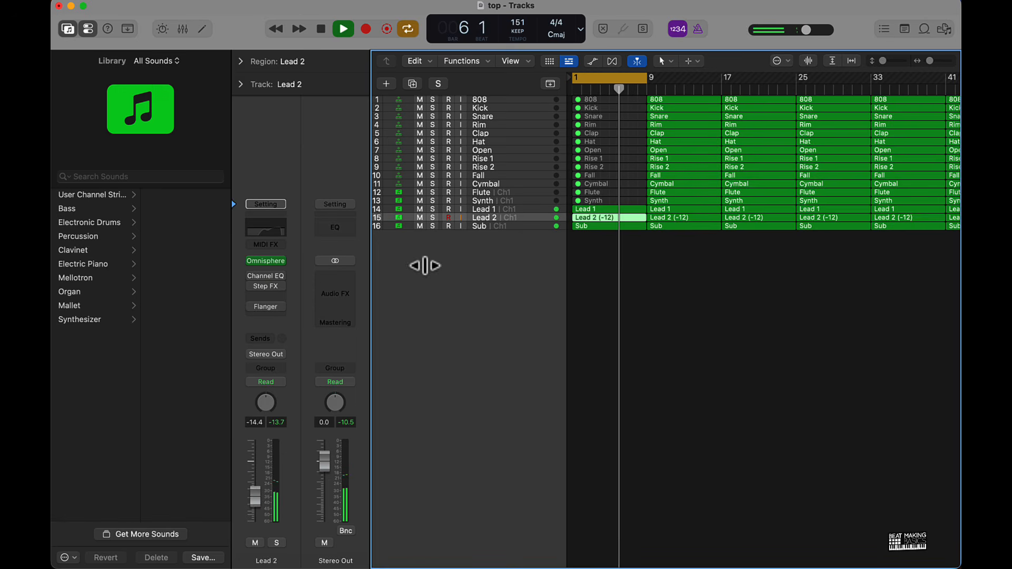
left_click(530, 210)
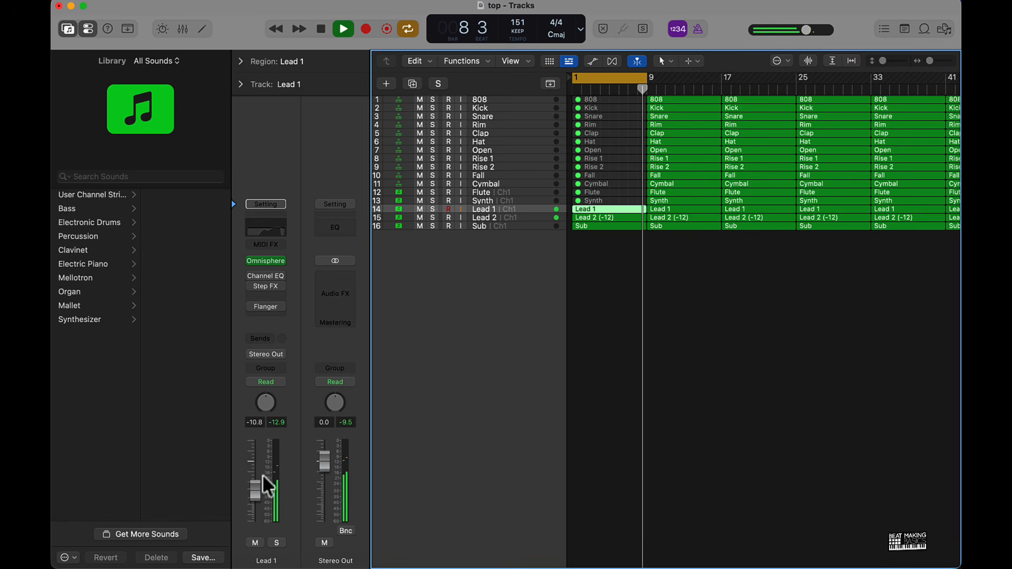
left_click_drag(257, 493, 257, 490)
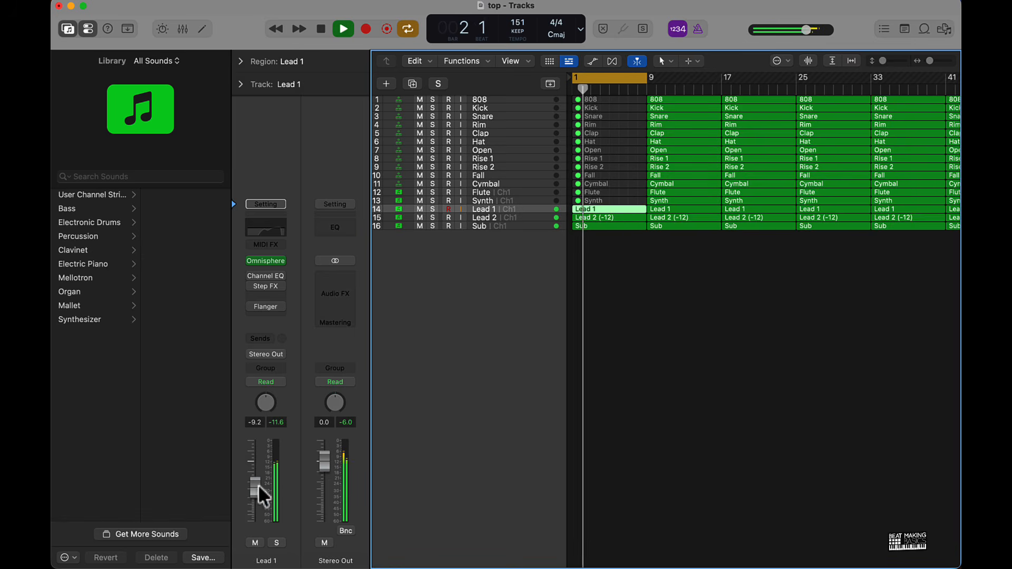
left_click(700, 425)
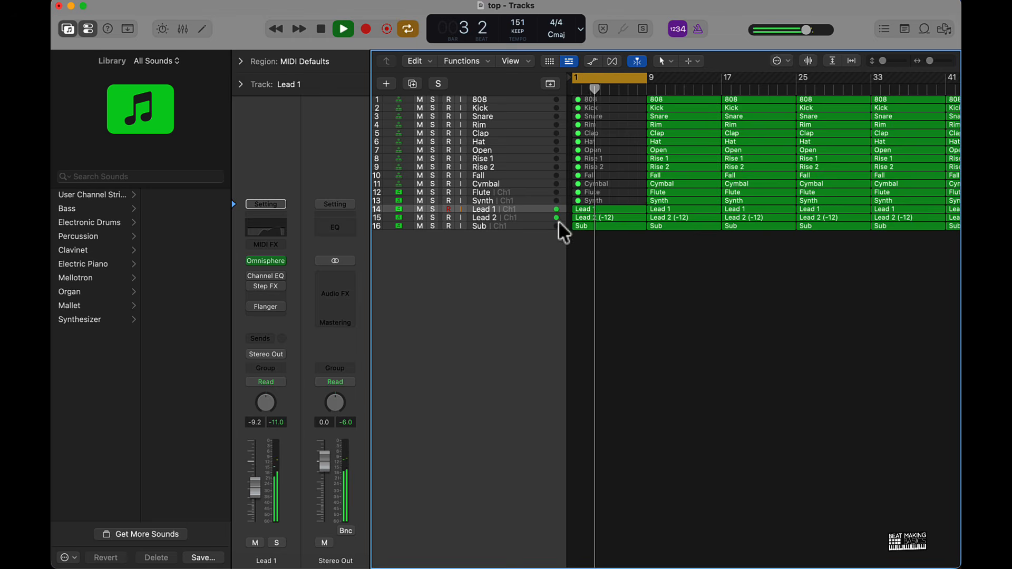
Try unmuting the Synth region in bars 1 to 8 during playback, and mute it again
left_click(492, 200)
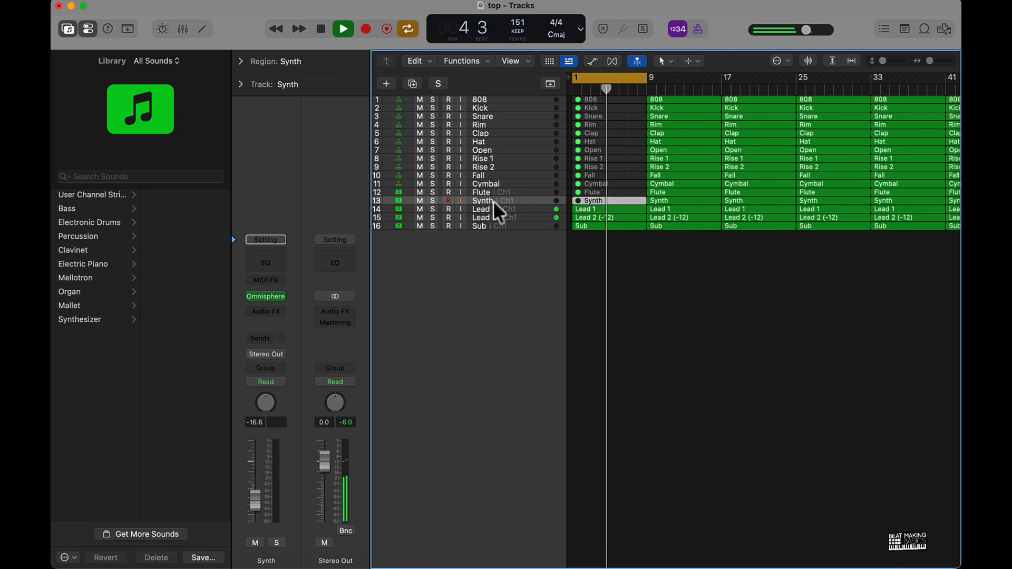
key("ctrl+m")
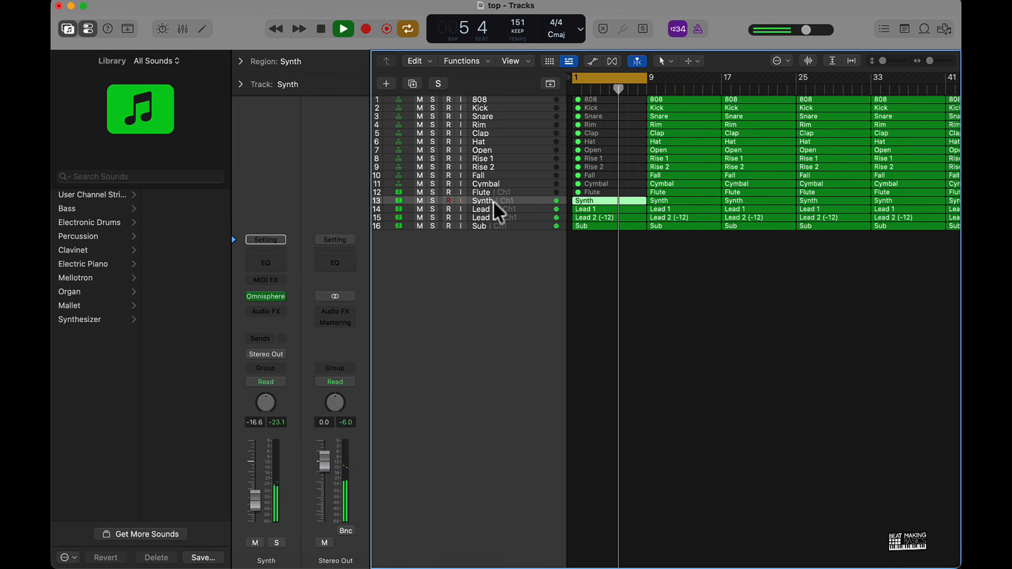
key("space")
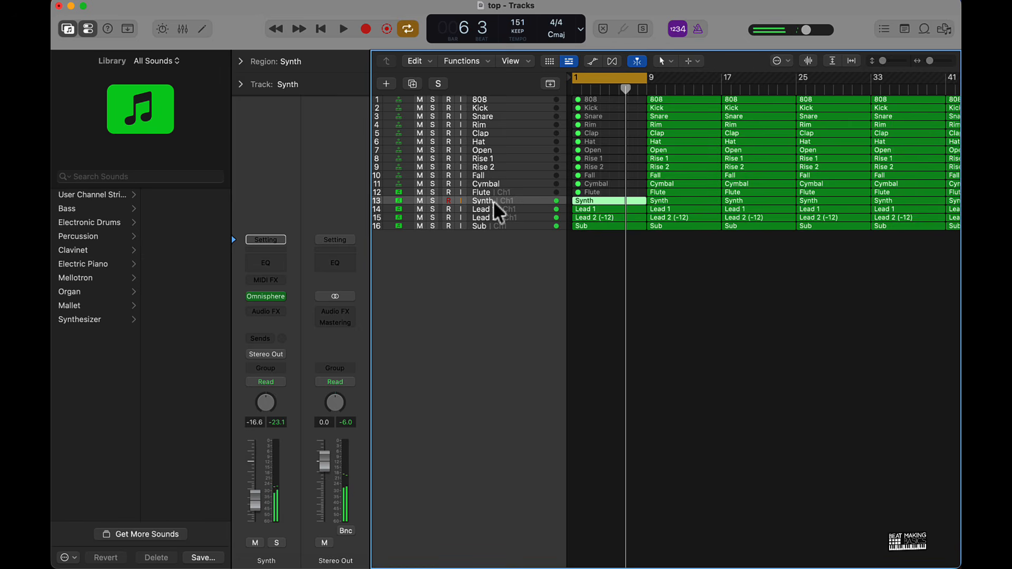
key("ctrl+m")
Split the first Lead 2 region at bar 5 and mute its first half
key("comma")
key("comma")
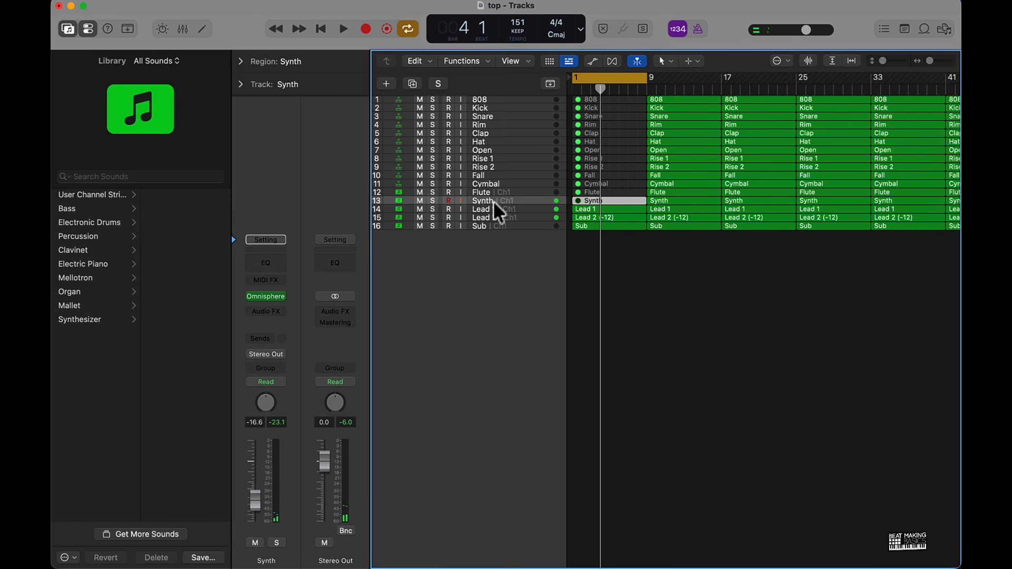
key("period")
left_click(583, 218)
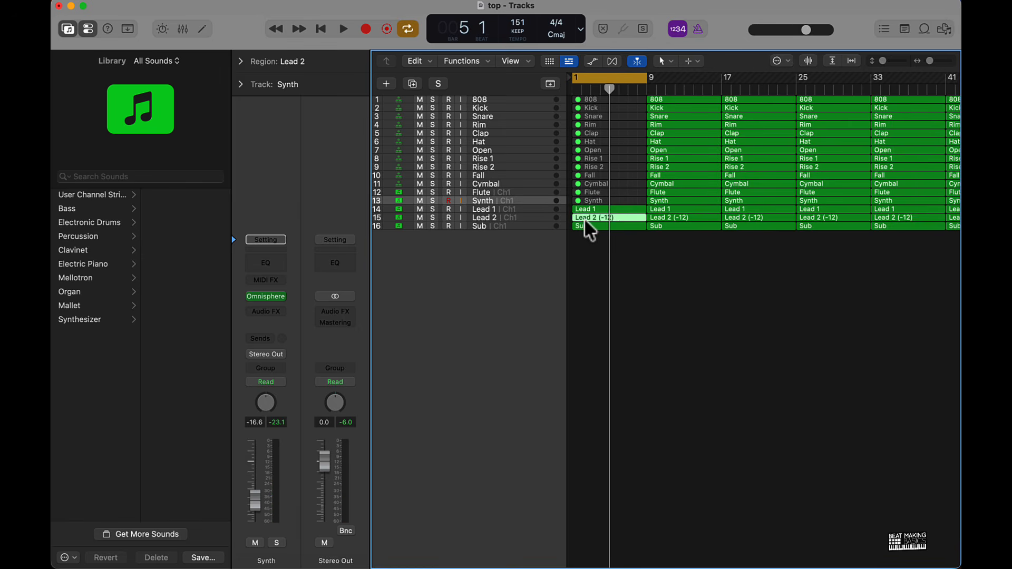
key("super+t")
left_click(584, 218)
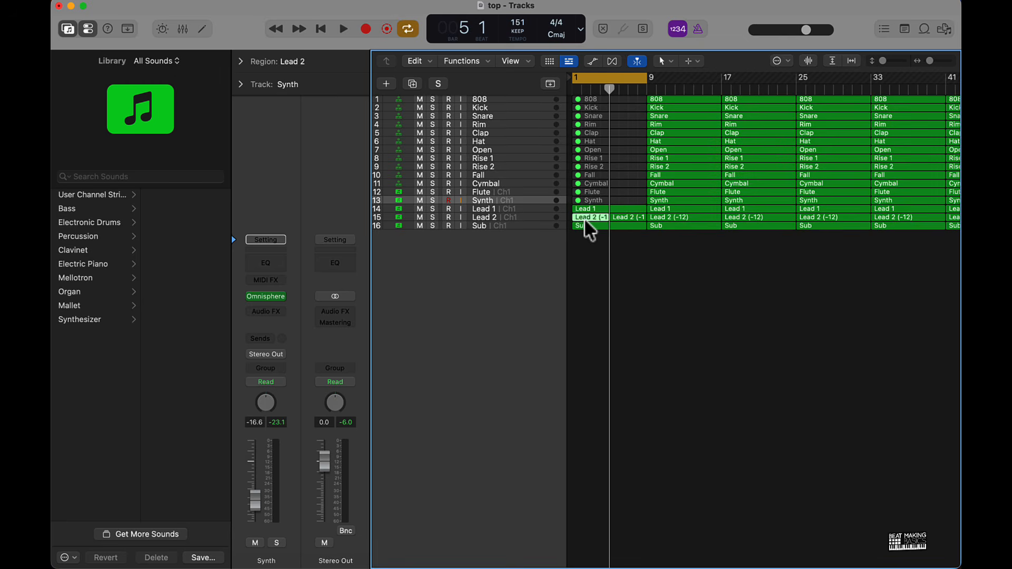
left_click(685, 319)
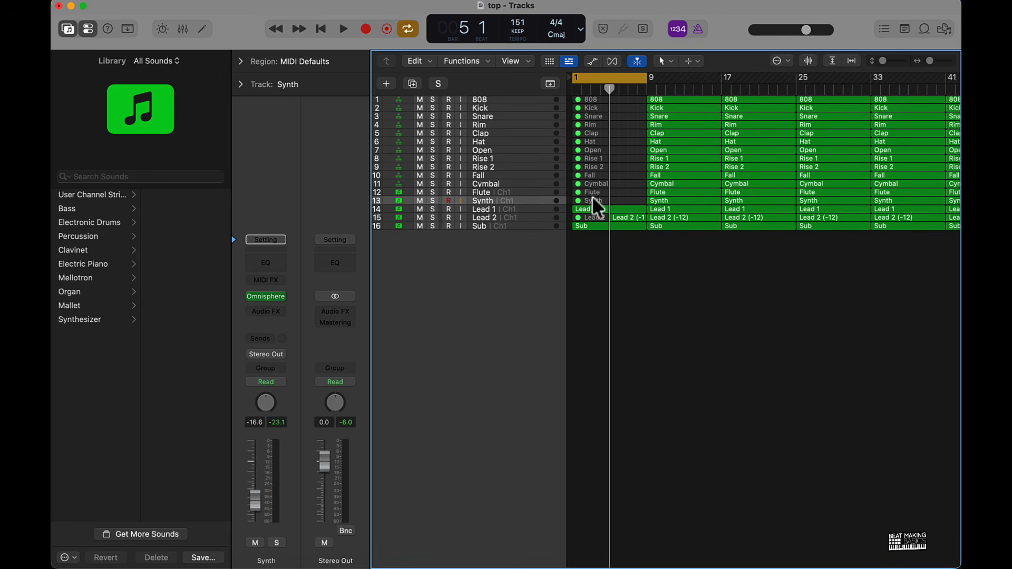
Try deleting the muted 808 through Synth regions in bars 1 to 8, undo the deletion, and toggle their mute state back to muted
left_click_drag(571, 200, 592, 91)
key("Delete")
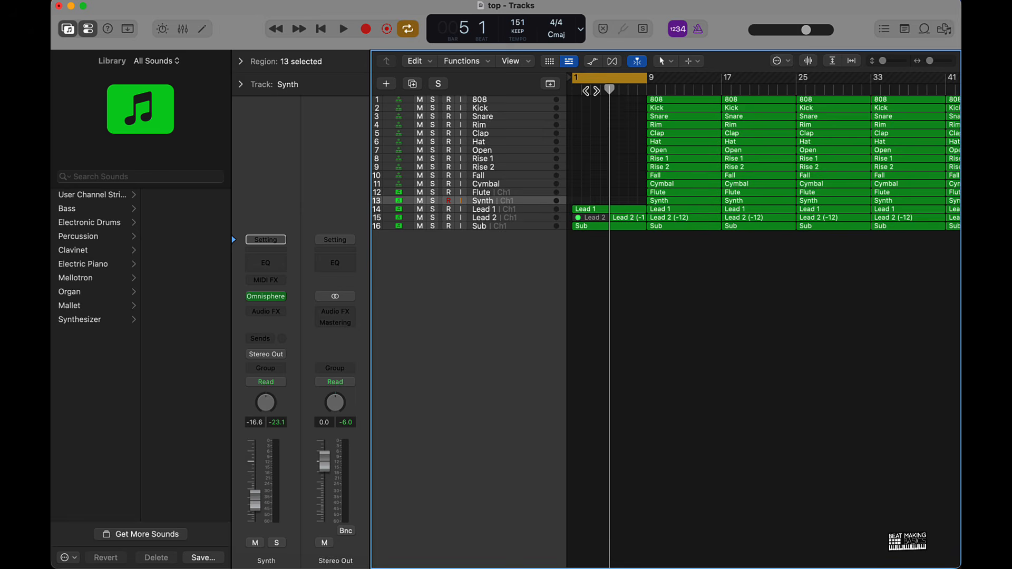
key("super+z")
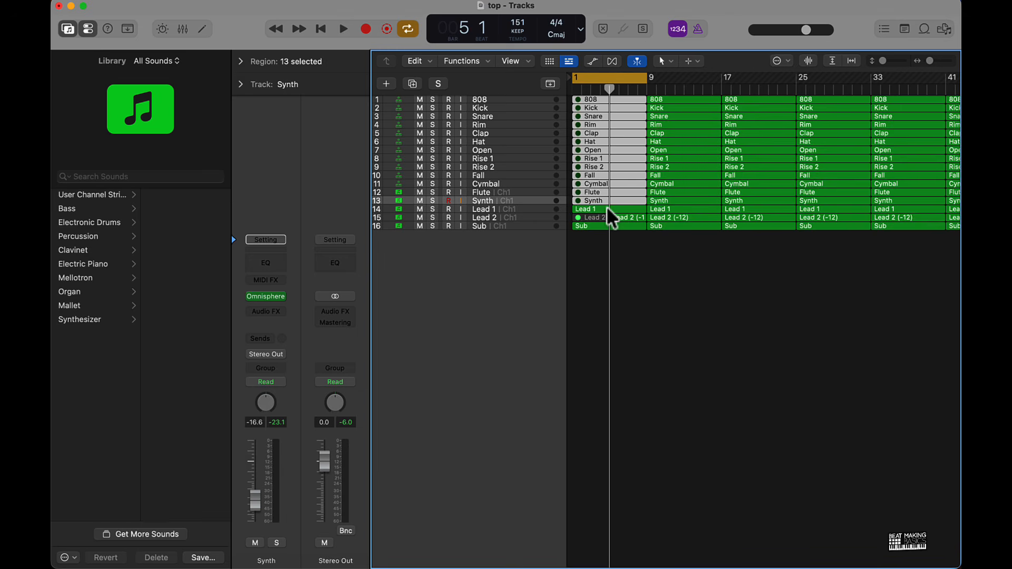
key("m")
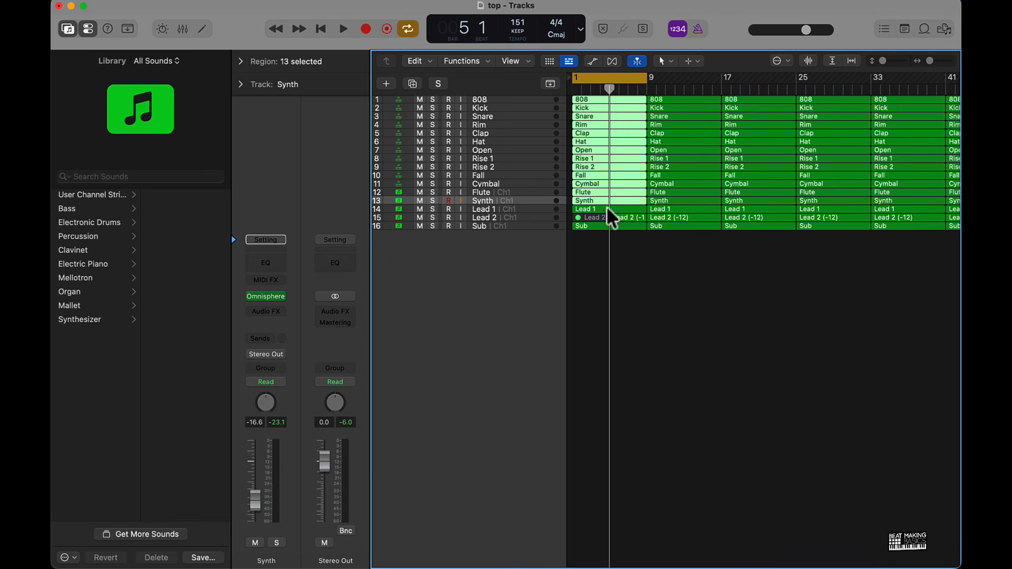
key("m")
key("m")
key("m")
left_click(628, 242)
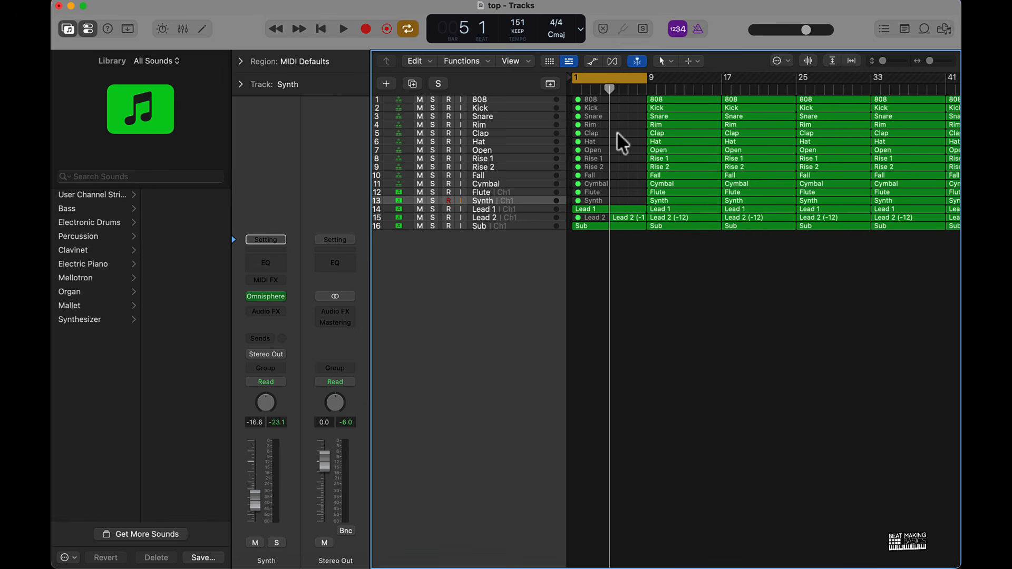
Play from the start, turn off cycle mode, and unmute the Rise 1 and Rise 2 regions in bars 1 to 8
left_click(533, 209)
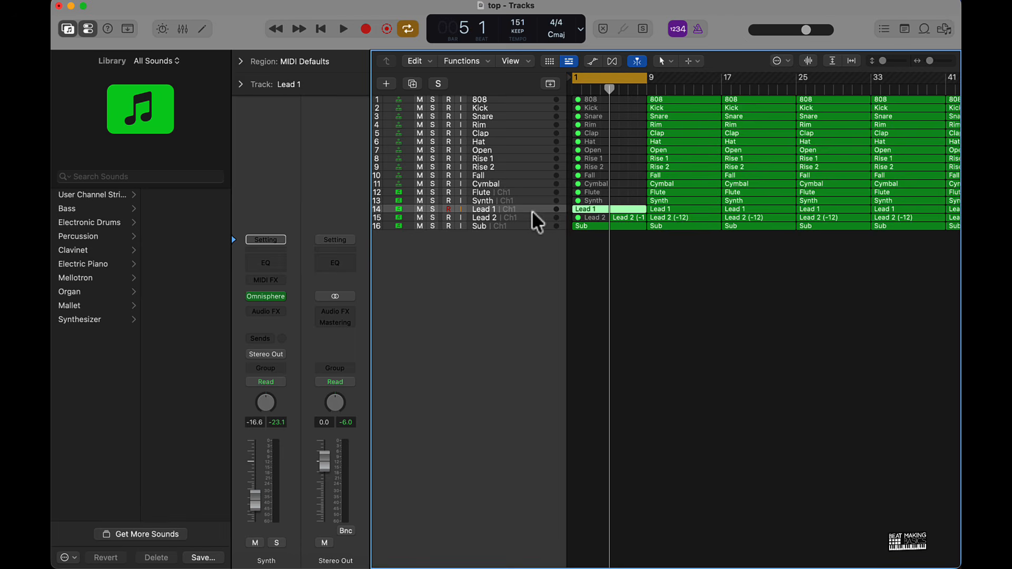
key("Return")
key("space")
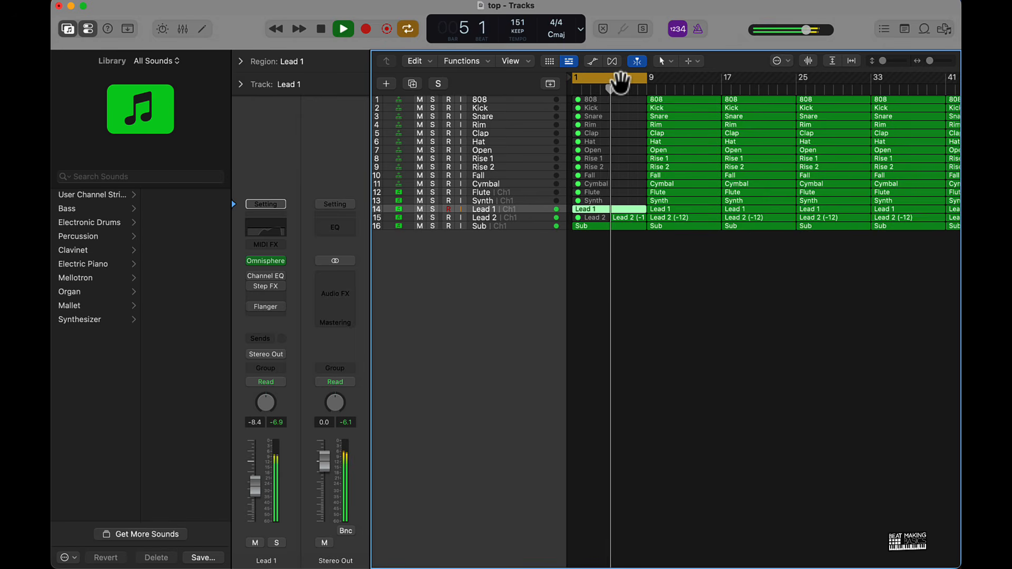
left_click(616, 80)
left_click(612, 159)
left_click(613, 168, "shift")
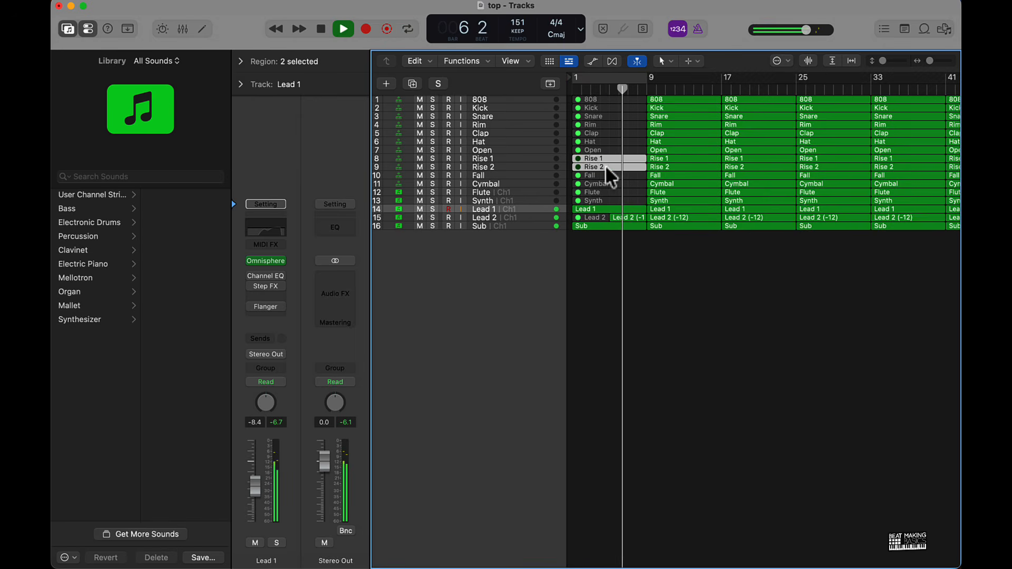
left_click(722, 283)
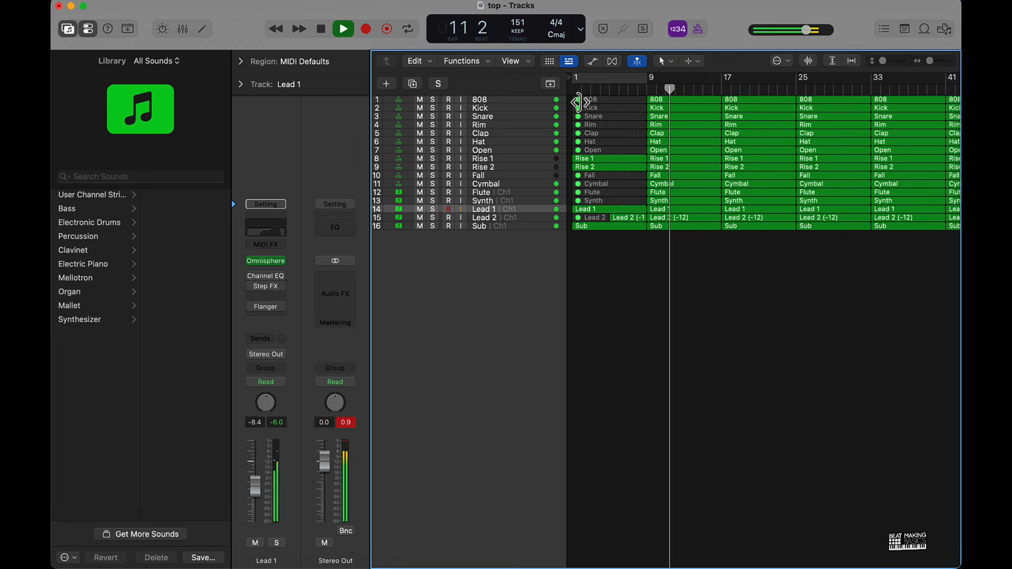
Raise the Rim track's volume to -14.4 dB during playback
left_click(493, 134)
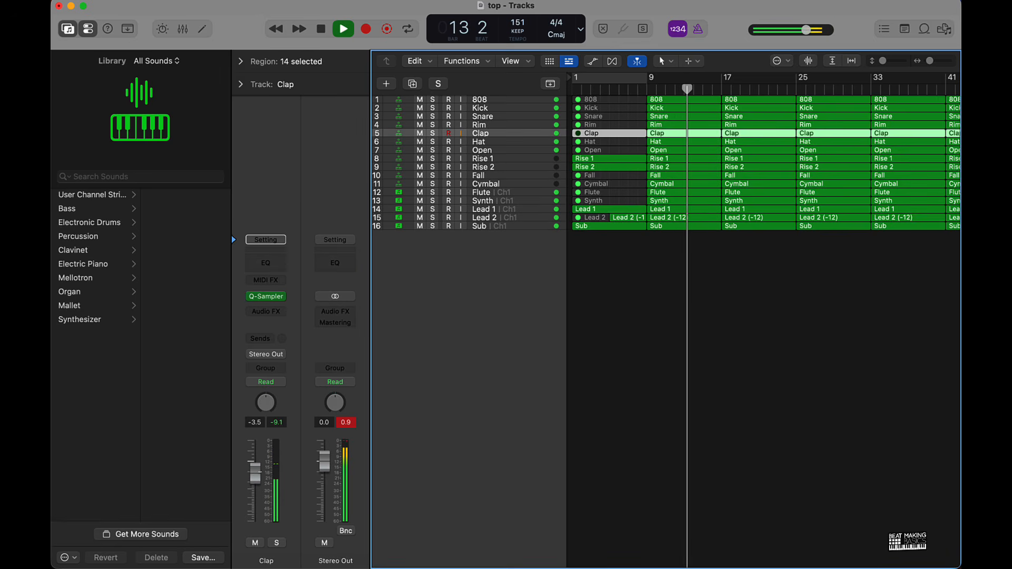
left_click(498, 125)
left_click_drag(260, 491, 260, 486)
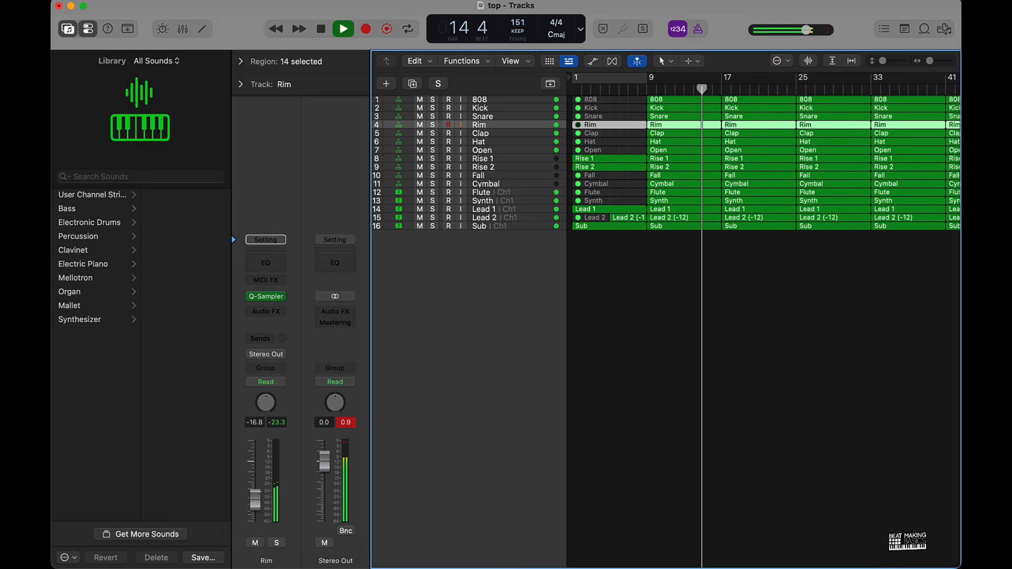
left_click(772, 319)
Set the Synth track's volume to -17.0 dB and stop playback
scroll(774, 309, "right", 3)
scroll(773, 308, "right", 2)
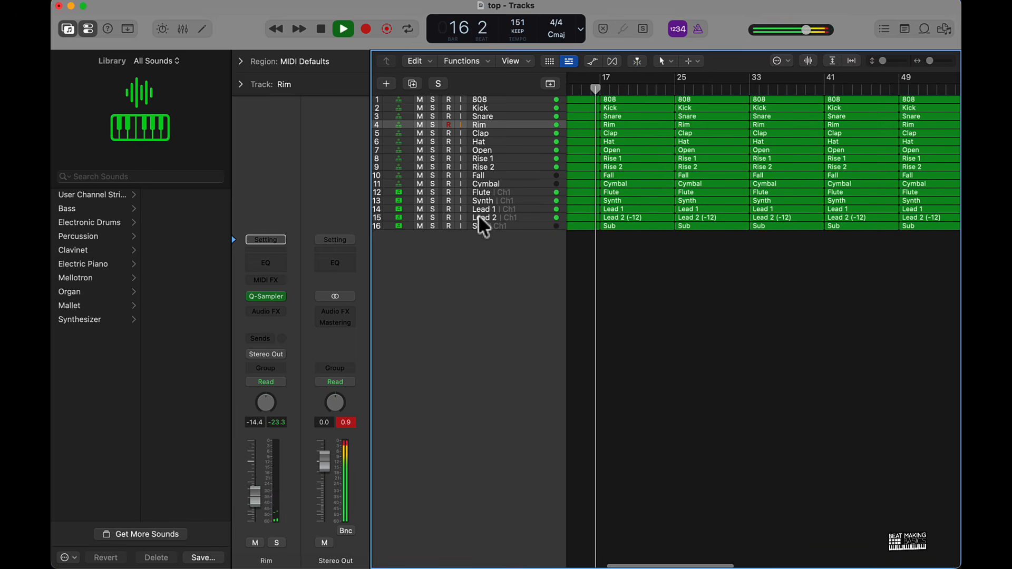
left_click(497, 202)
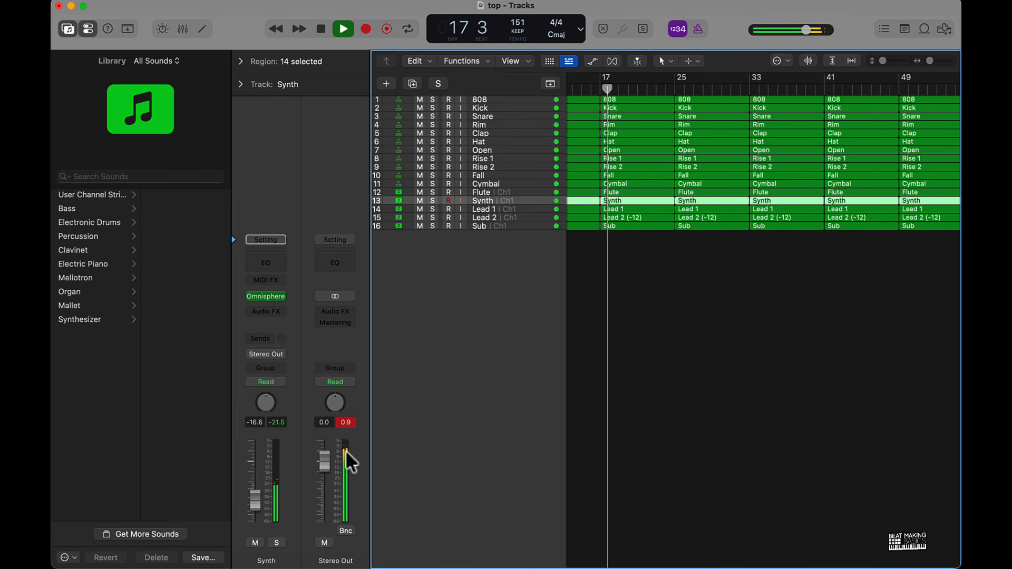
left_click_drag(259, 511, 259, 501)
left_click(703, 303)
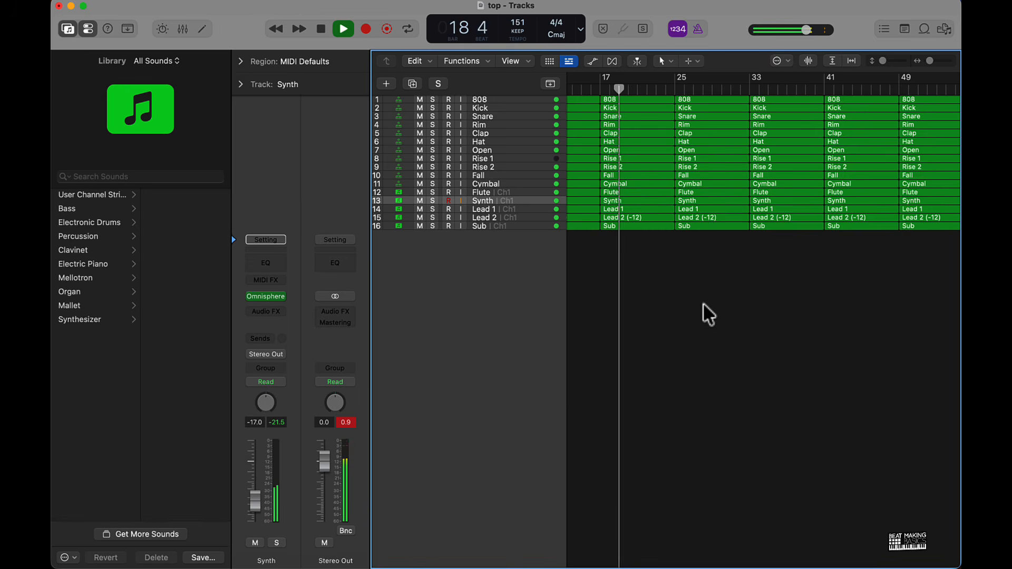
key("space")
Duplicate the Synth track with its settings and copy the Synth regions at bars 17 and 9 onto the new track
scroll(655, 234, "left", 6)
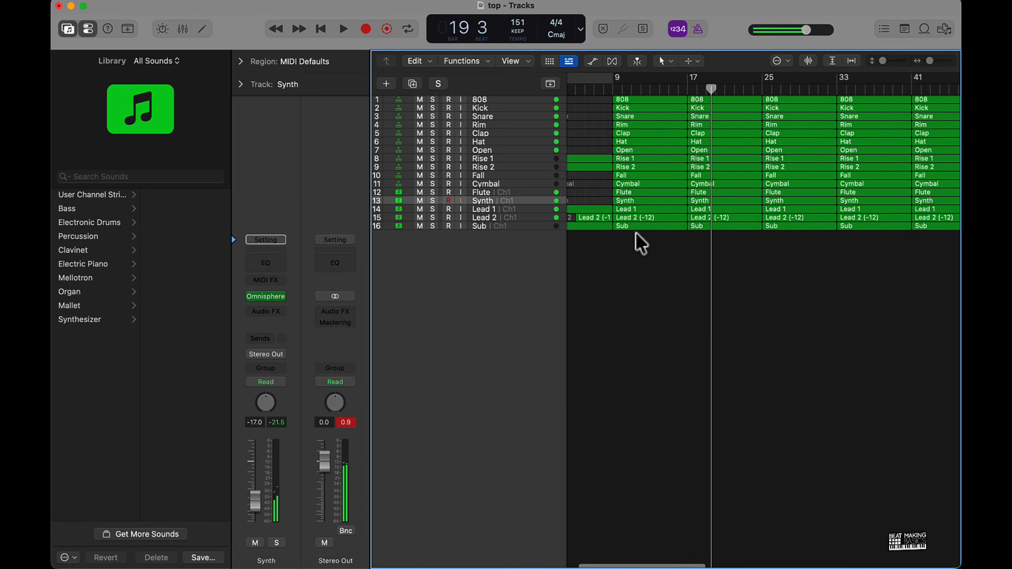
key("super+Left")
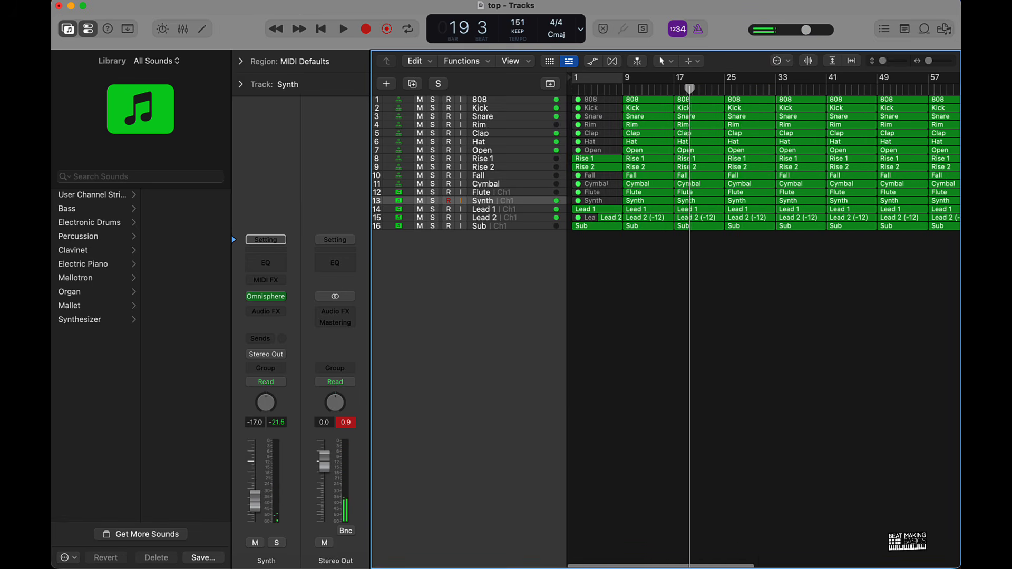
left_click(500, 201)
key("super+d")
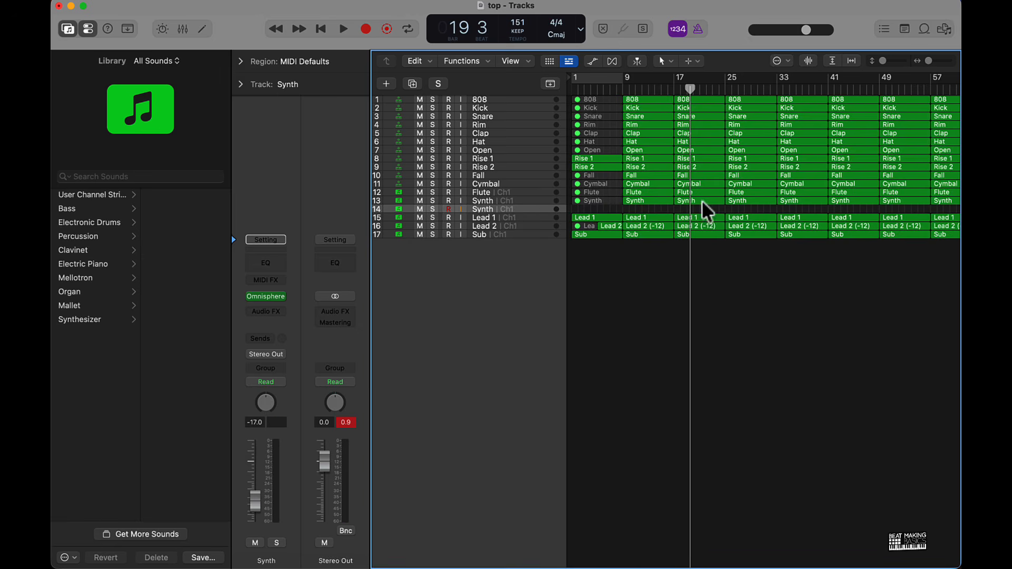
left_click_drag(701, 201, 701, 206)
left_click_drag(647, 200, 653, 207)
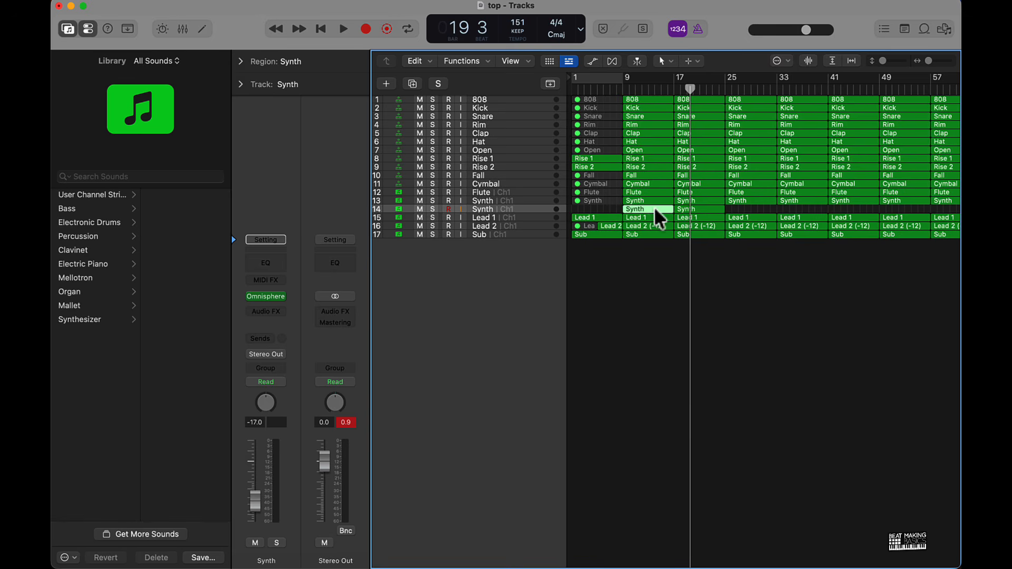
Remove the bar 9 copy from the duplicate Synth track and open the bar 17 copy in the Piano Roll
left_click(697, 211)
left_click(660, 284)
key("super+Down")
key("super+Down")
key("super+Down")
key("super+Down")
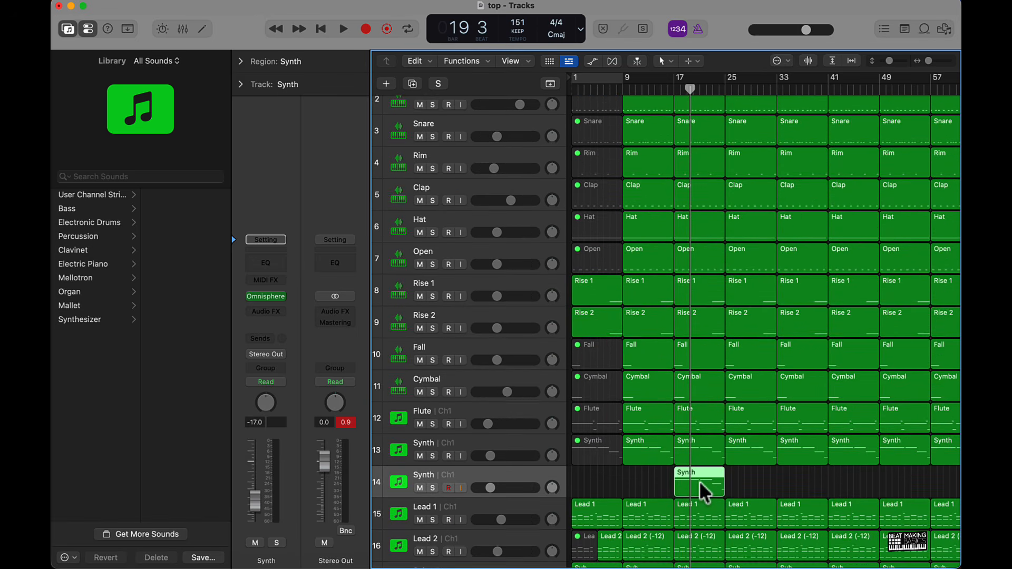
double_click(700, 482)
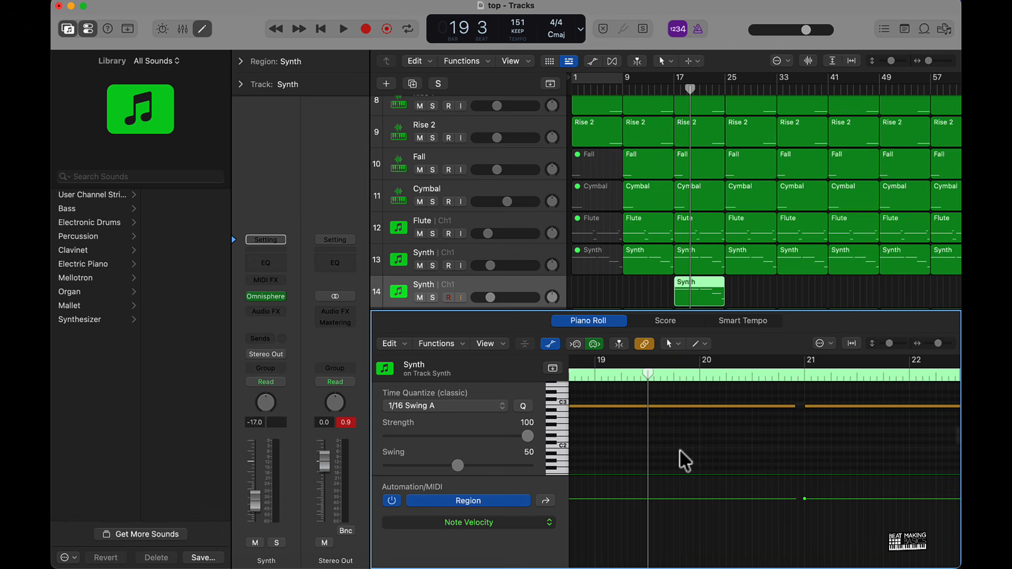
left_click(706, 287)
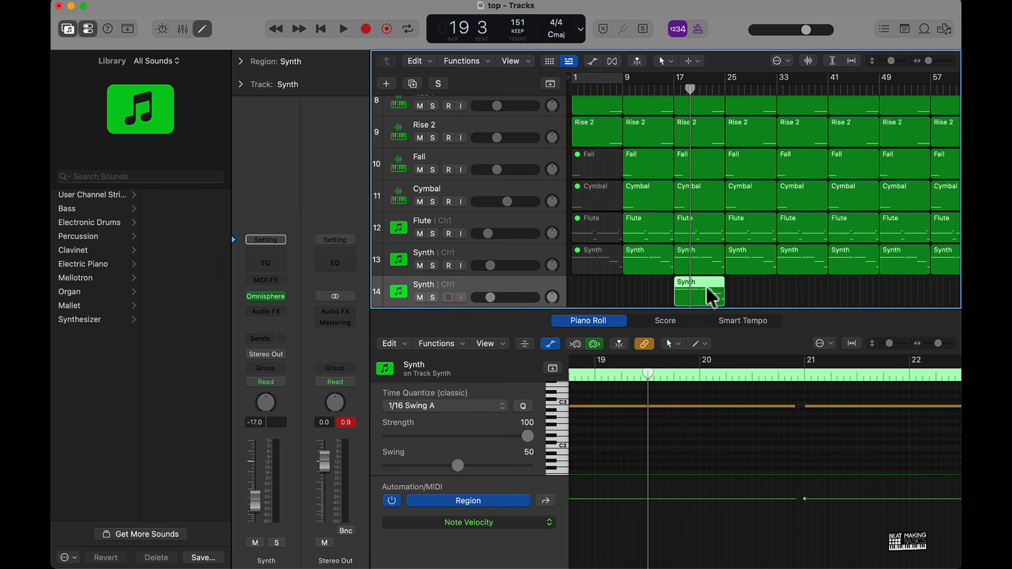
Transpose the Synth copy at bar 17 up one octave and lower the duplicate Synth track's volume to -25.0 dB
key("alt+shift+Up")
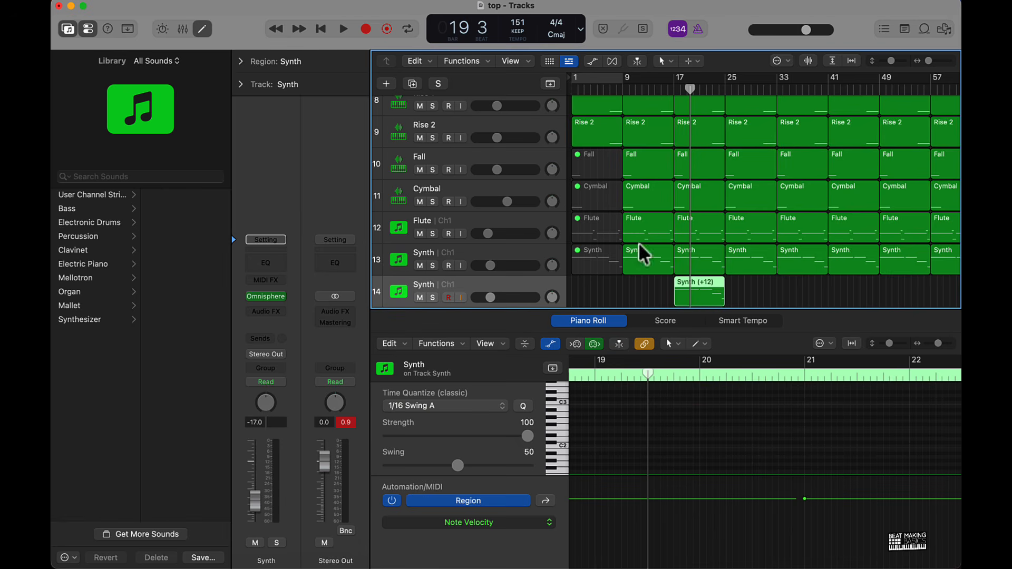
left_click(201, 30)
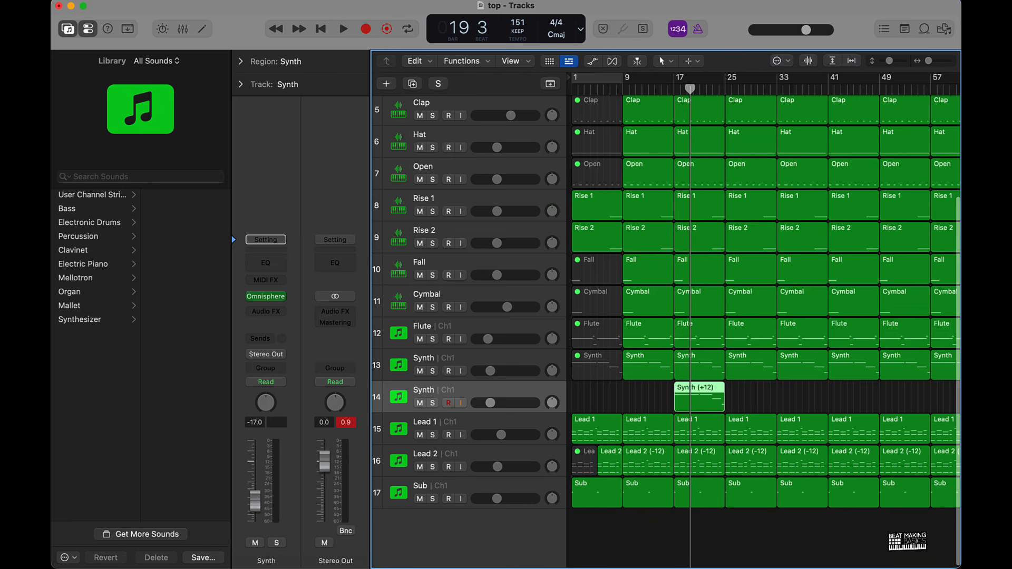
left_click_drag(485, 408, 480, 408)
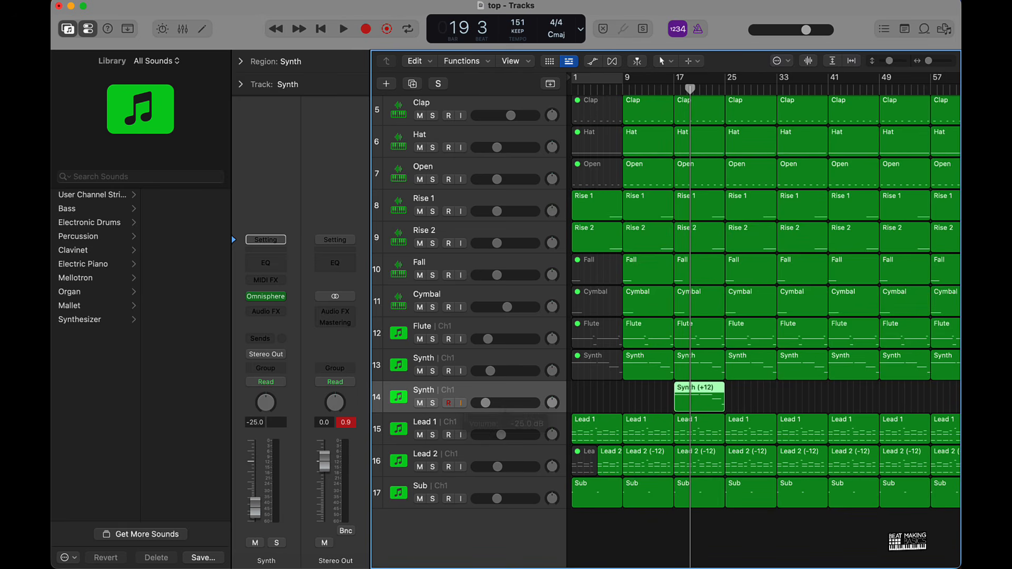
Balance both Synth tracks during playback from bar 8, lowering the original slightly and setting the duplicate to -16.4 dB
double_click(621, 91)
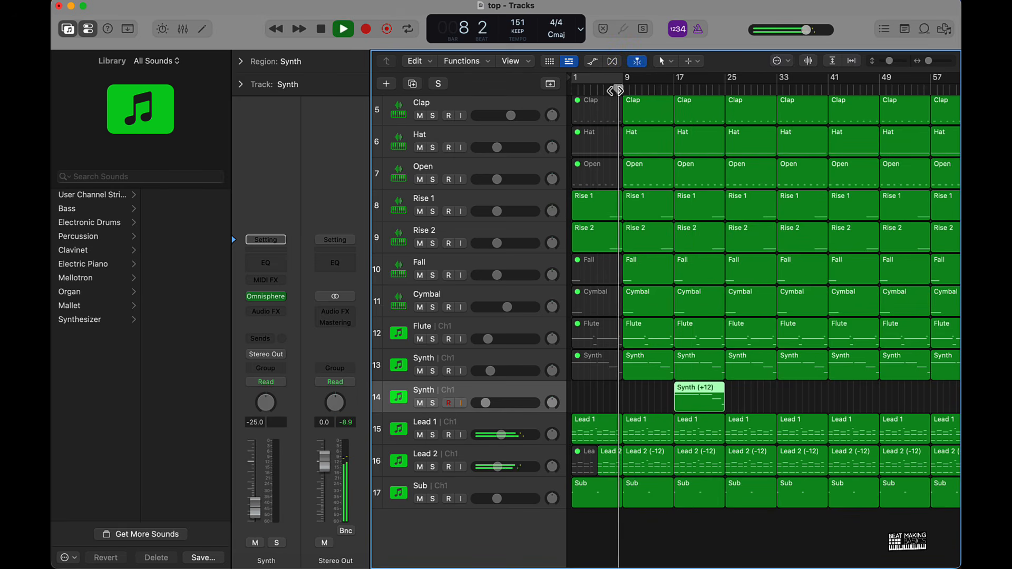
key("super+Left")
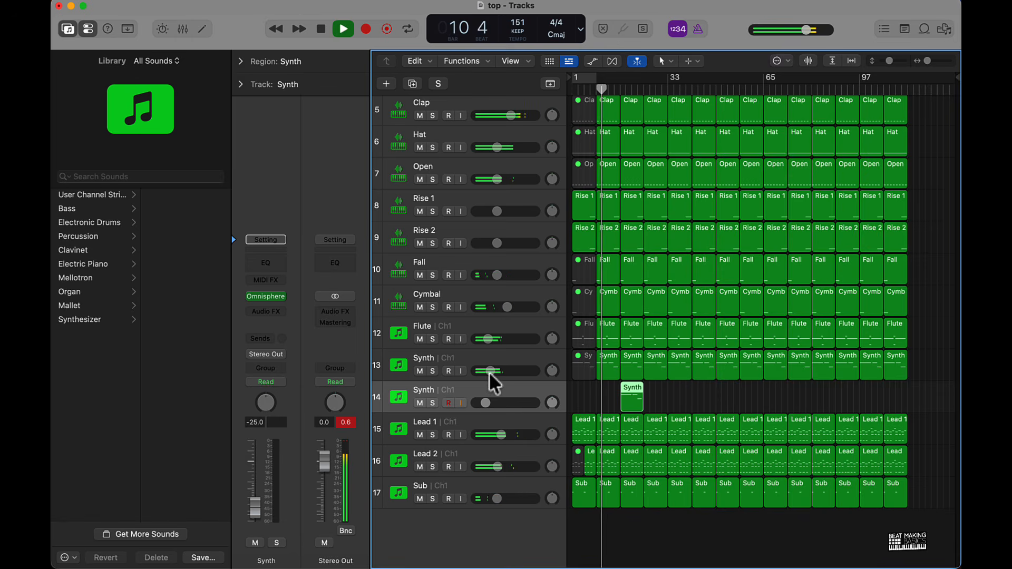
mouse_move(492, 372)
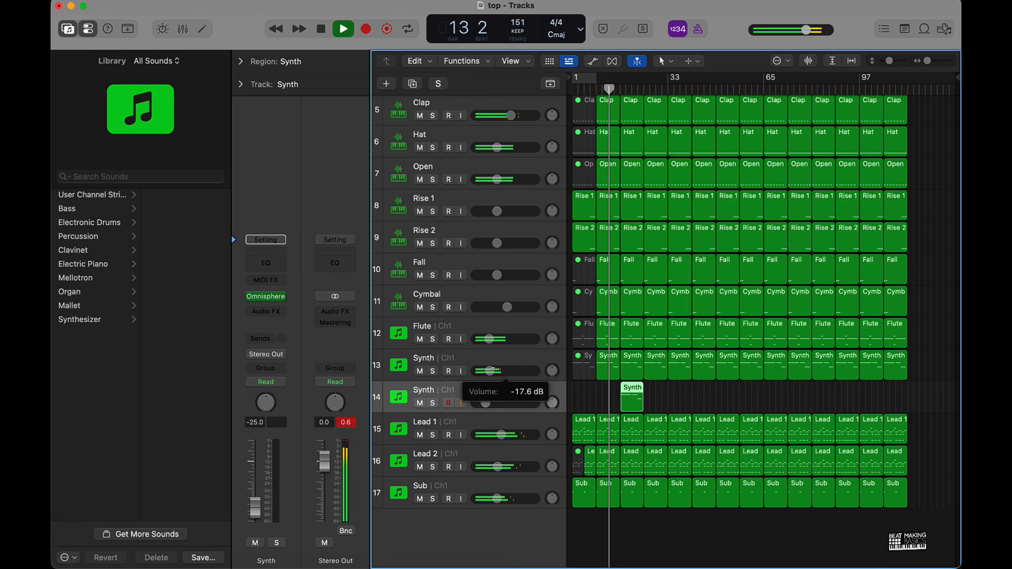
left_click_drag(486, 402, 489, 403)
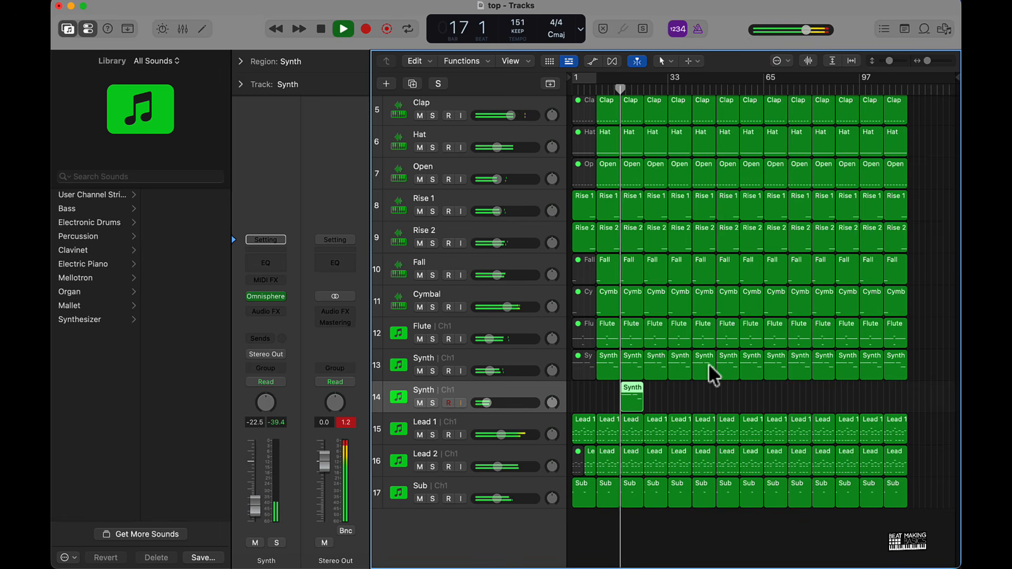
left_click_drag(485, 404, 487, 370)
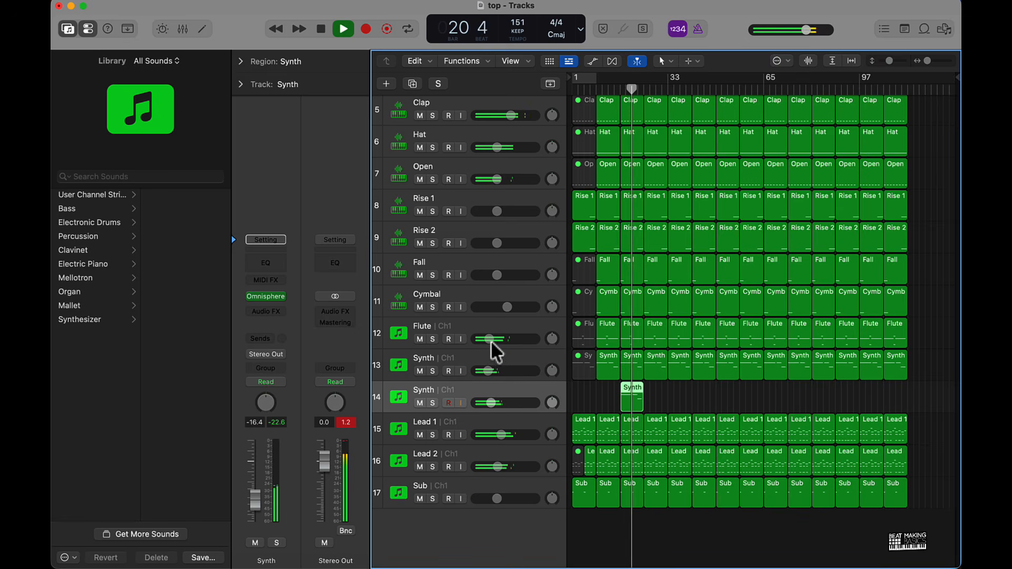
left_click(671, 394)
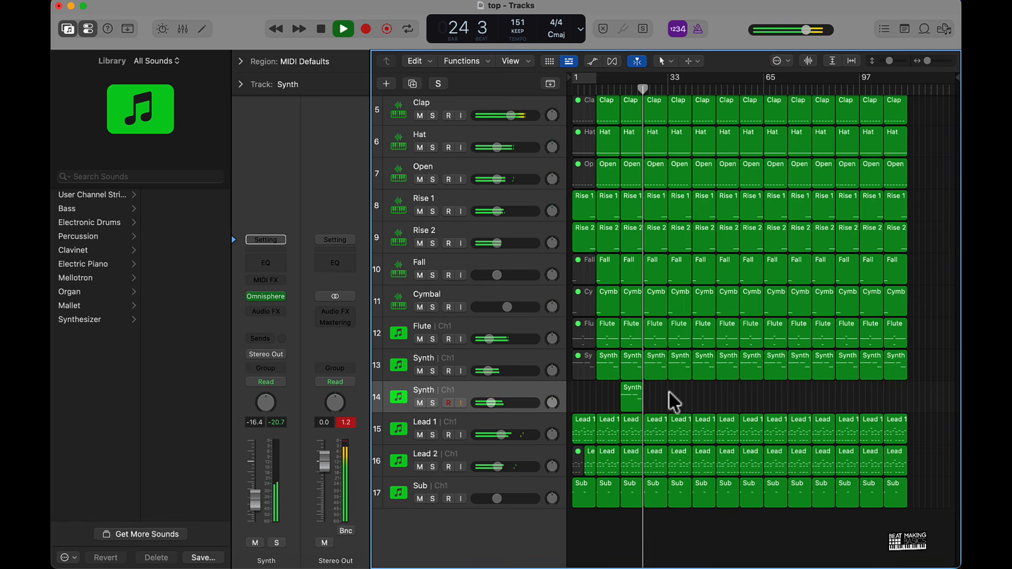
key("space")
Color all regions from bar 9 to bar 25 on every track blue
left_click(668, 391, "ctrl+alt")
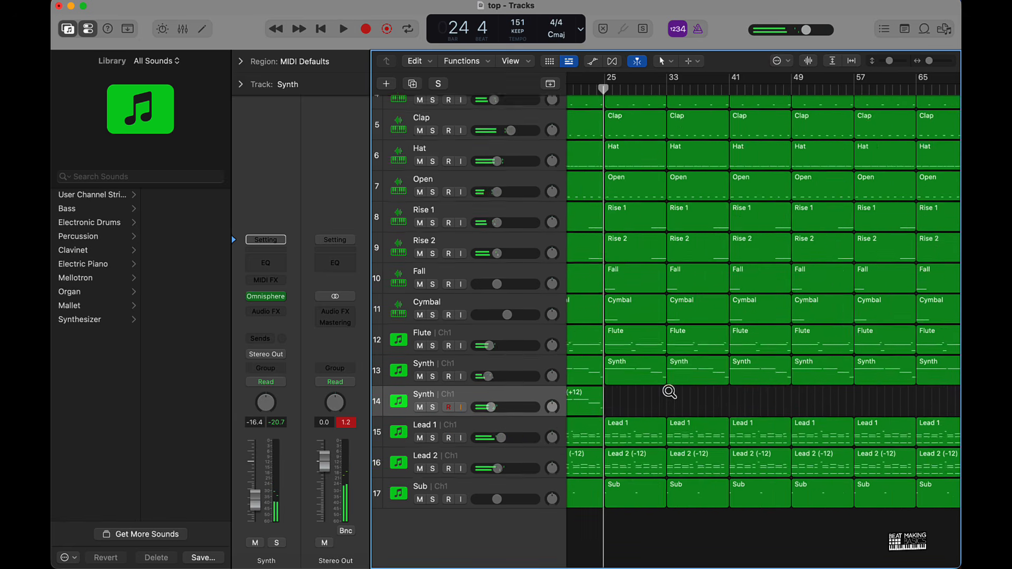
scroll(669, 391, "down", 4)
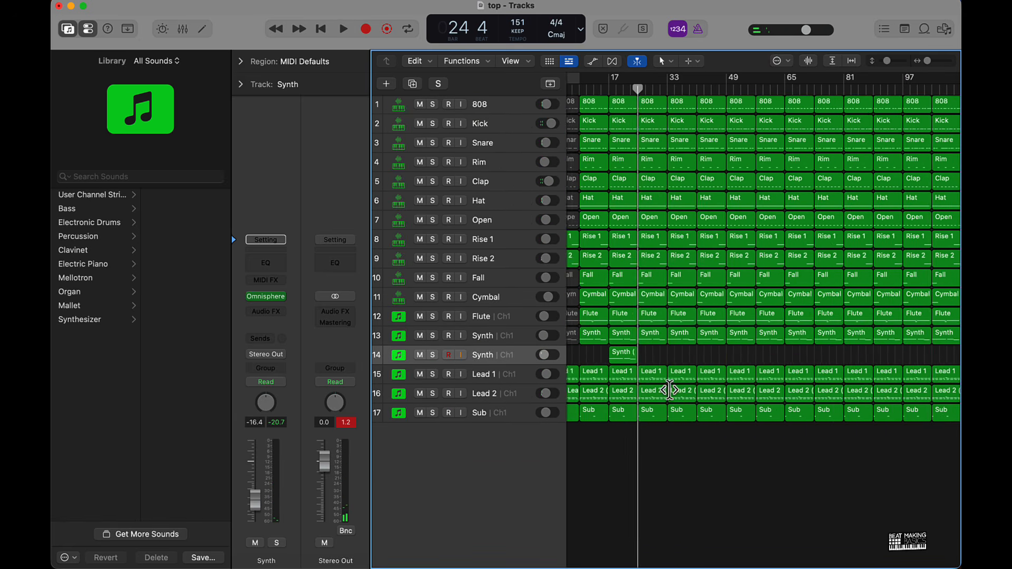
scroll(670, 391, "down", 3)
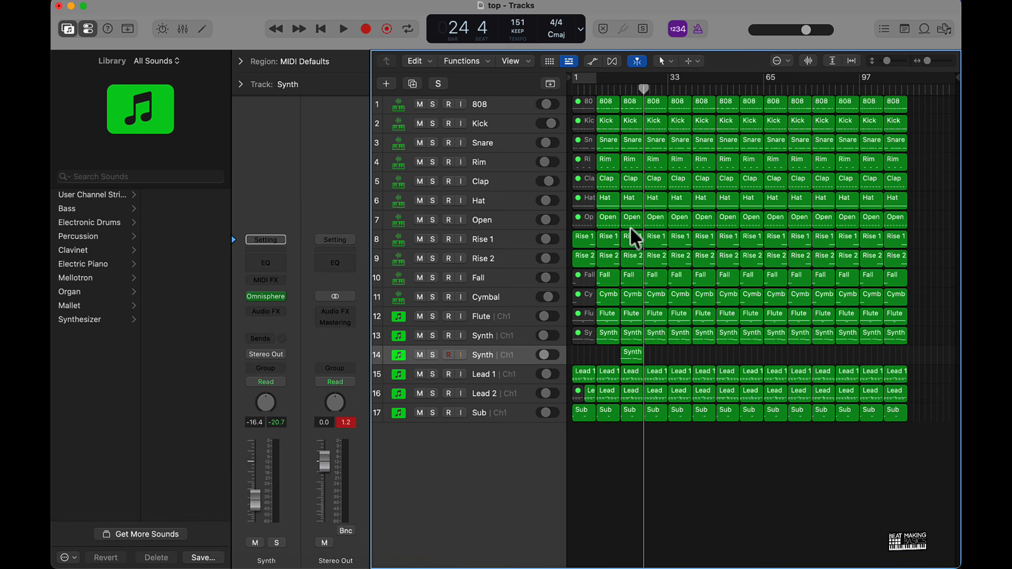
left_click_drag(633, 454, 598, 103)
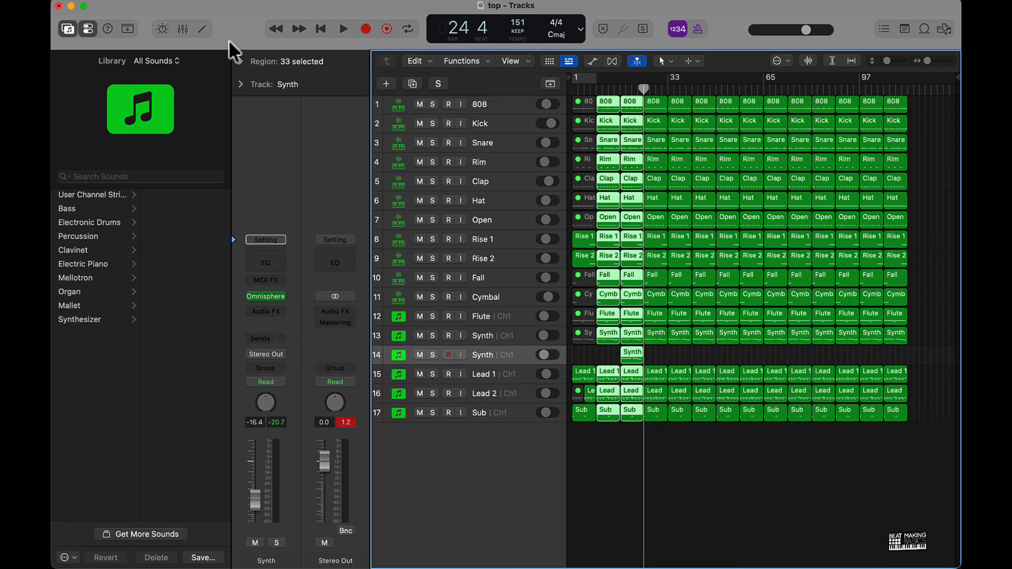
left_click(128, 28)
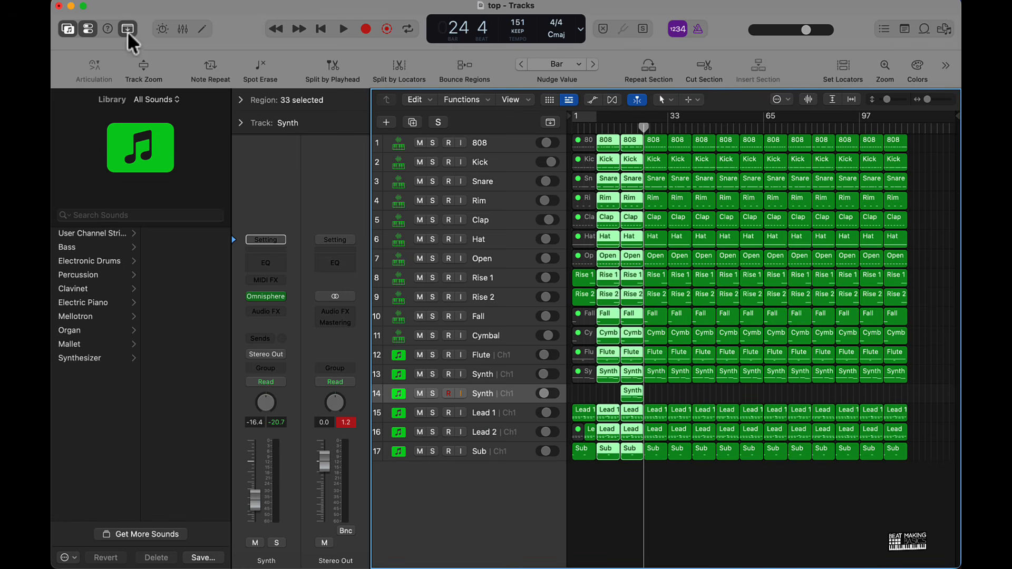
left_click(915, 71)
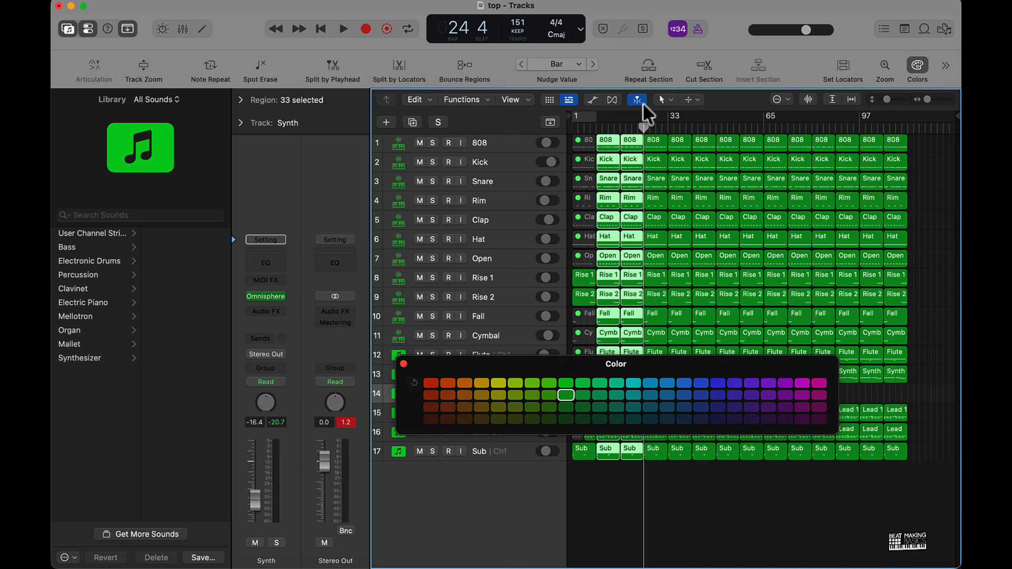
left_click(650, 383)
left_click(403, 363)
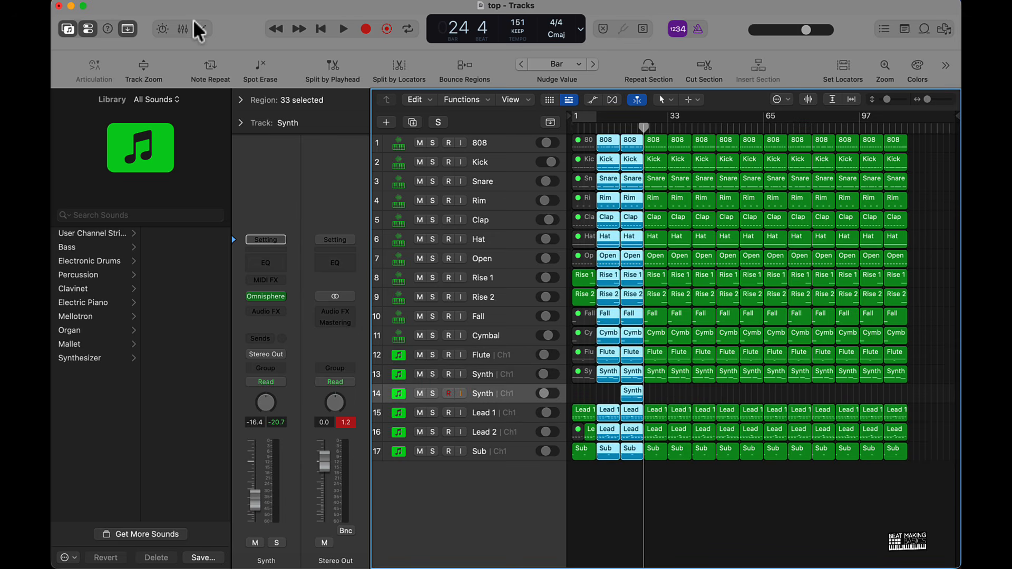
left_click(128, 29)
left_click(623, 487)
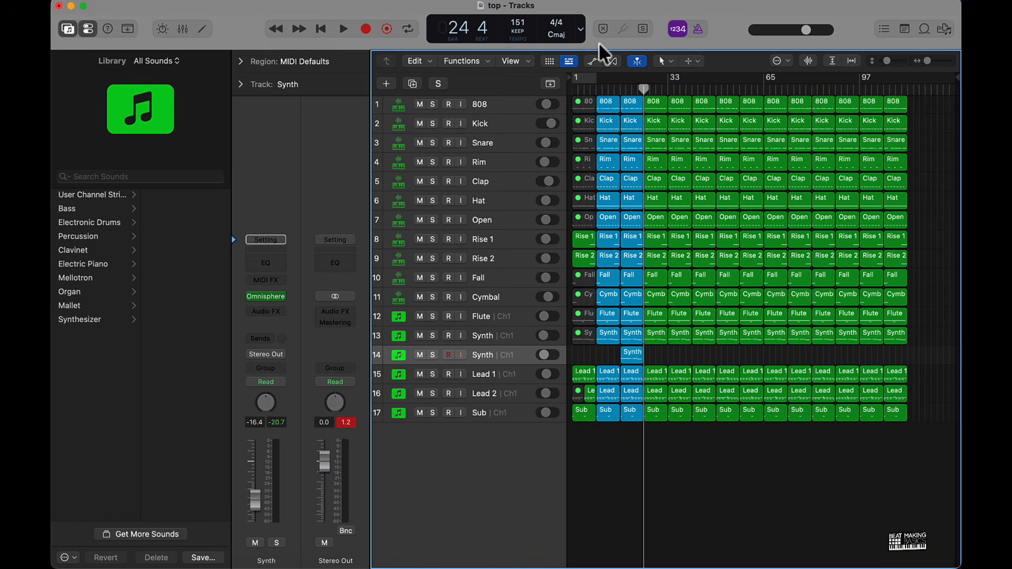
Color all intro regions in bars 1 to 8, including the muted ones, amber yellow
left_click_drag(594, 451, 560, 11)
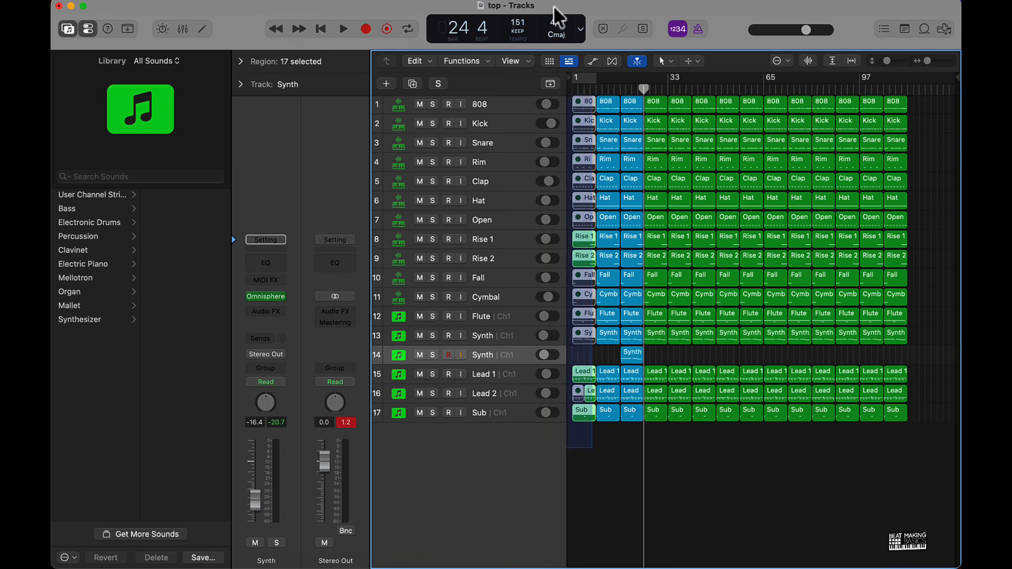
left_click(128, 29)
left_click(903, 78)
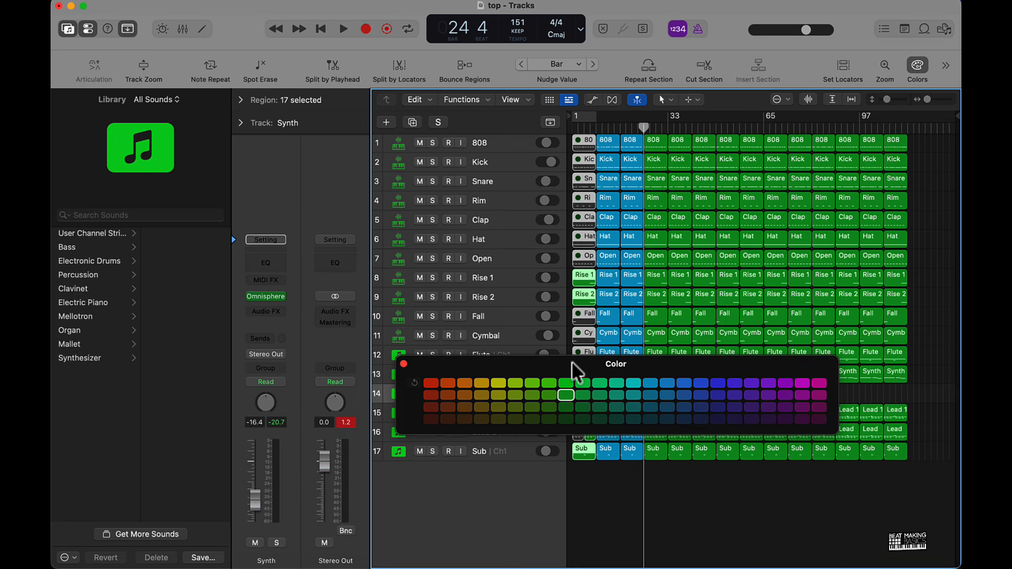
left_click(482, 384)
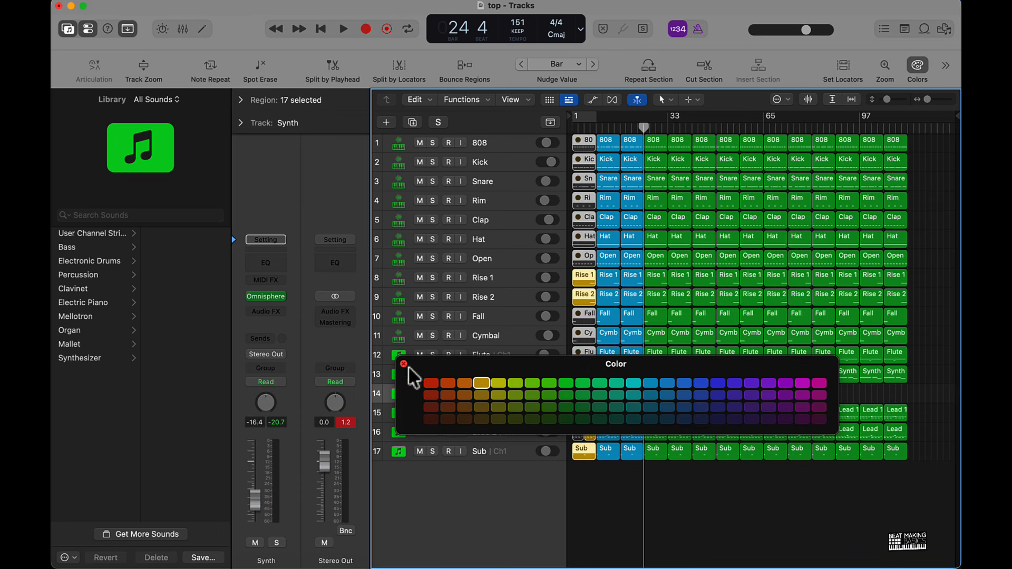
left_click(404, 364)
left_click(789, 532)
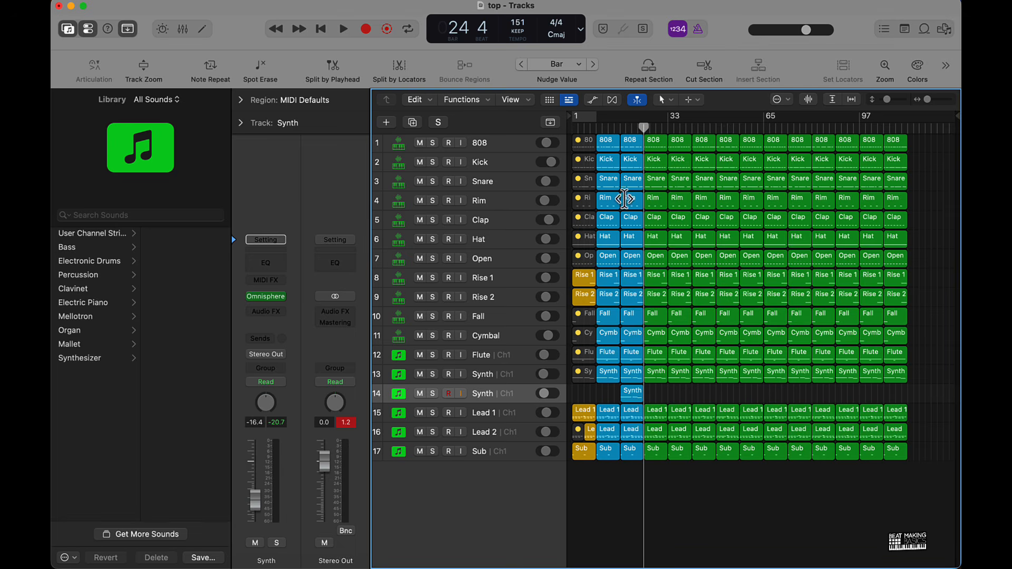
left_click(131, 30)
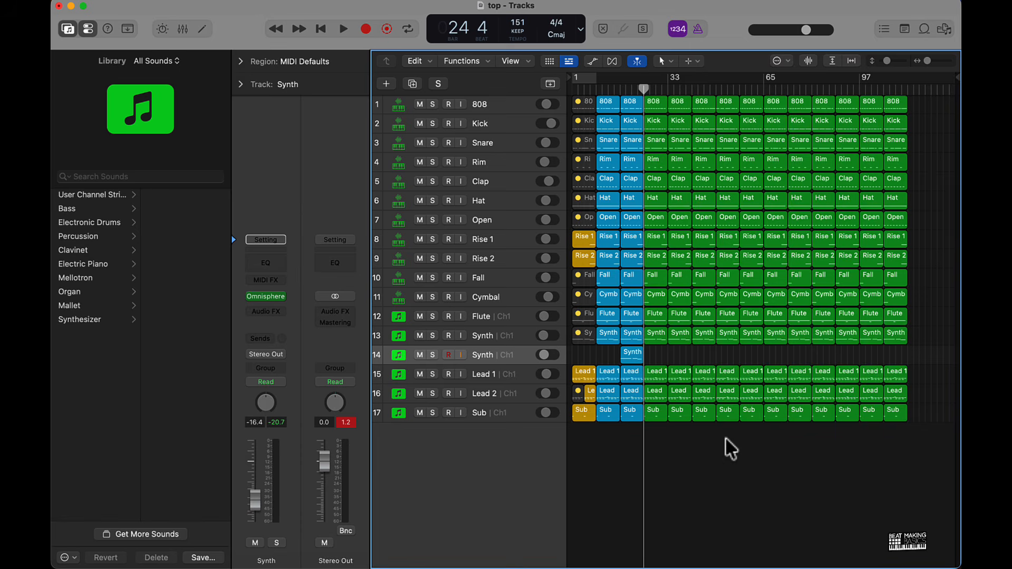
Show the global tracks and add two arrangement markers, labelling the second one Chorus
scroll(725, 438, "up", 5)
scroll(725, 437, "down", 5)
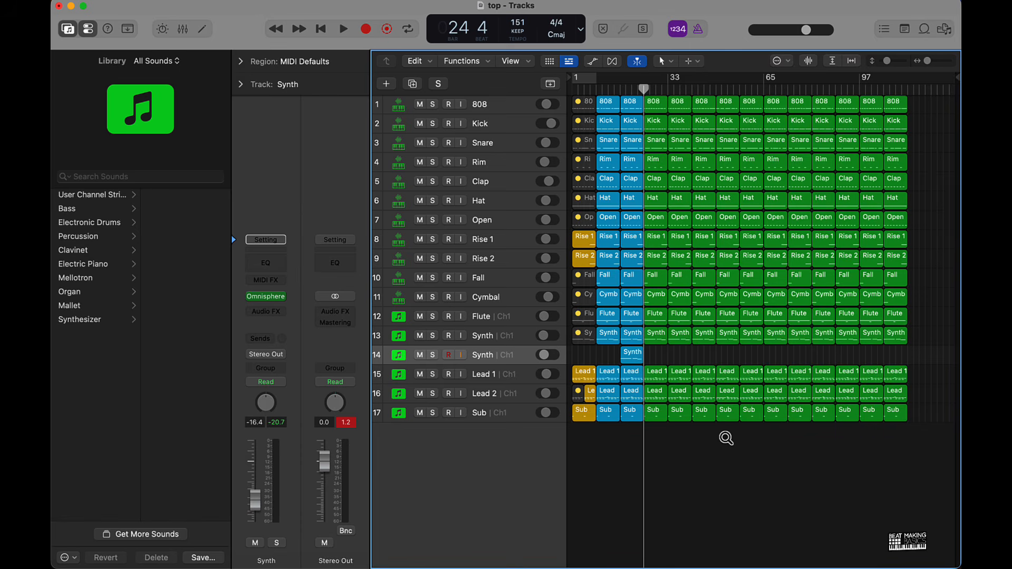
left_click(550, 83)
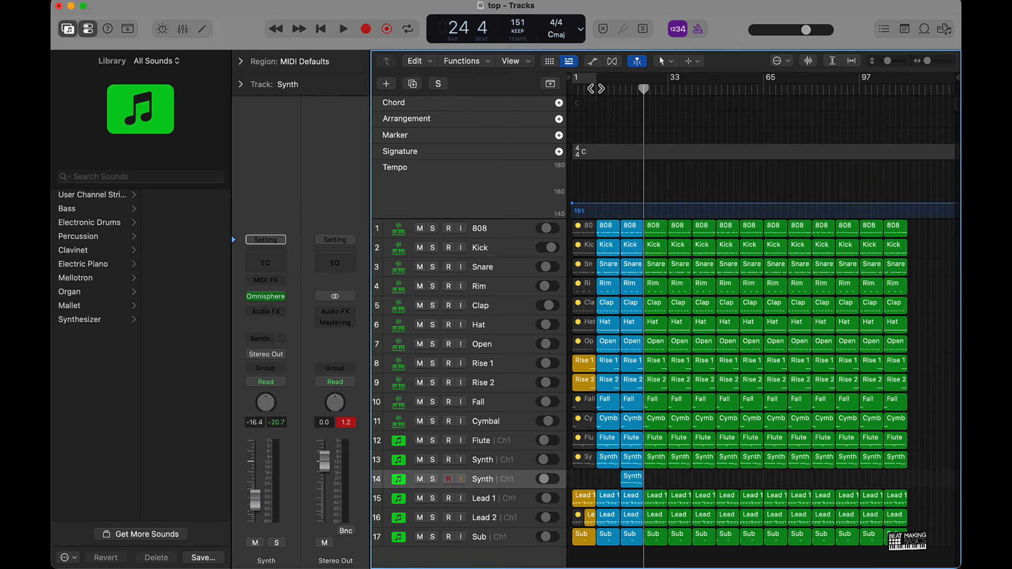
left_click(558, 119)
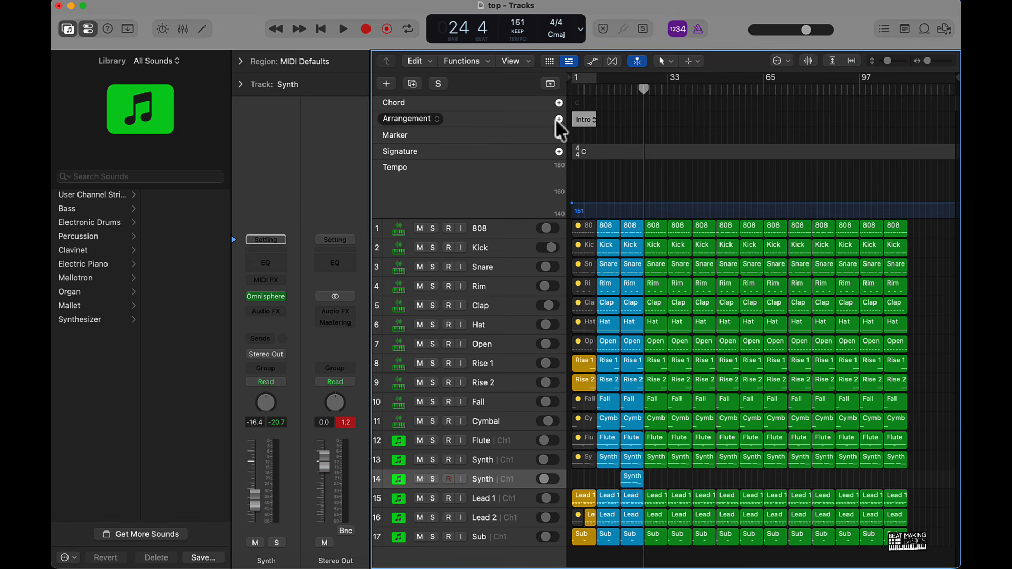
left_click(559, 119)
left_click(612, 119)
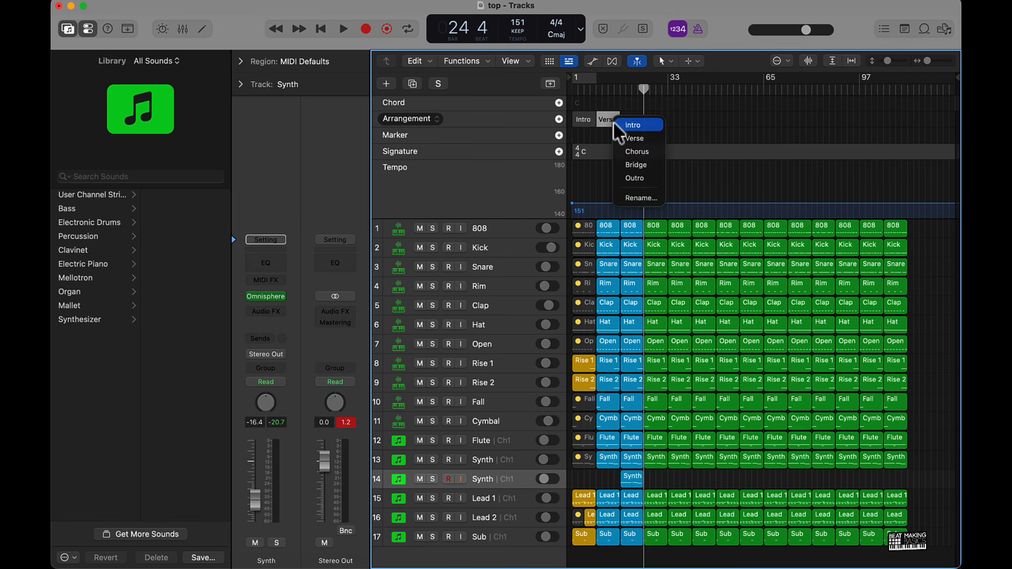
left_click(643, 152)
Change the second arrangement marker's label to Intro and hide the global tracks
left_click(620, 126)
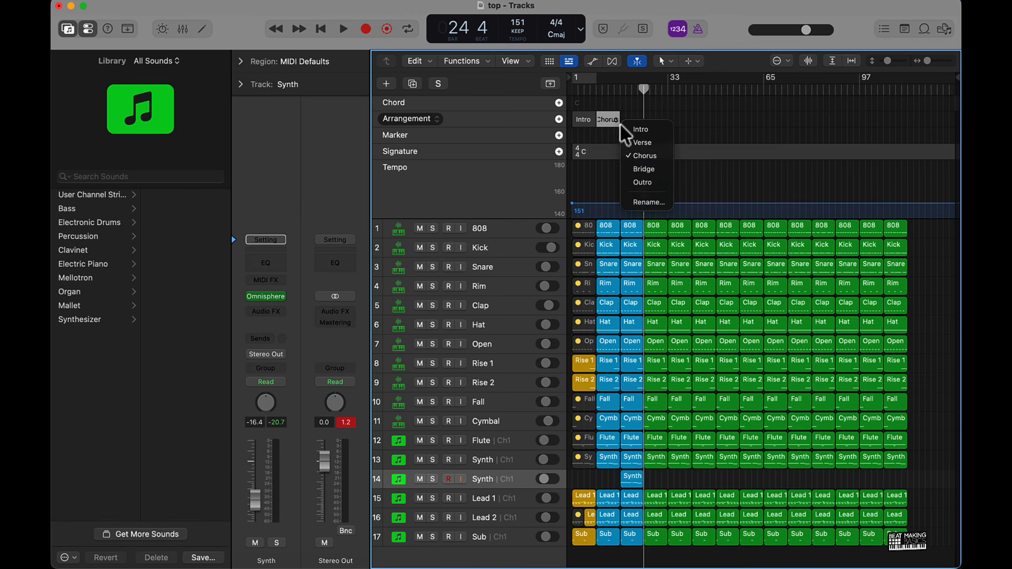
left_click(618, 126)
left_click(622, 126)
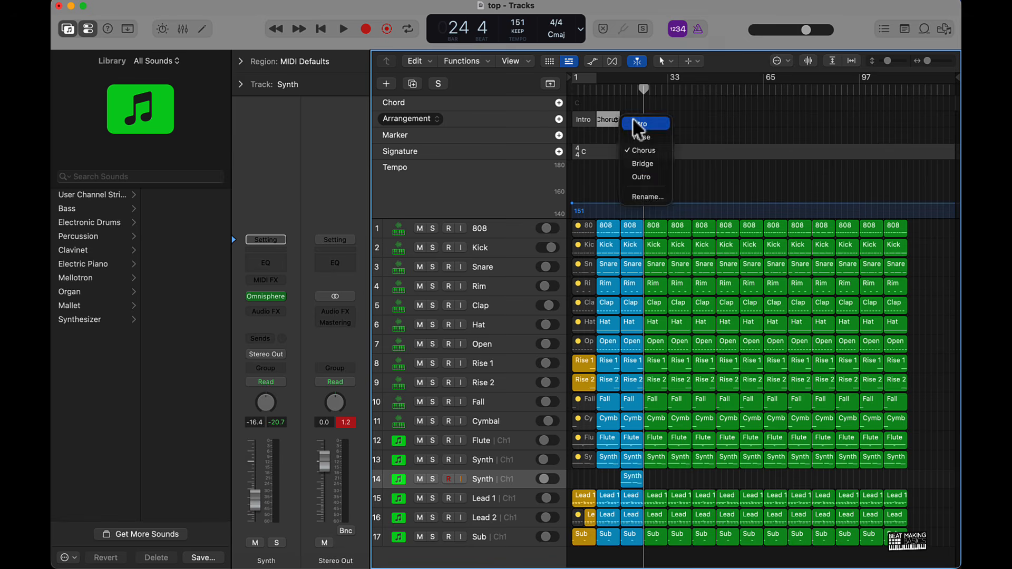
left_click(632, 127)
left_click(603, 124)
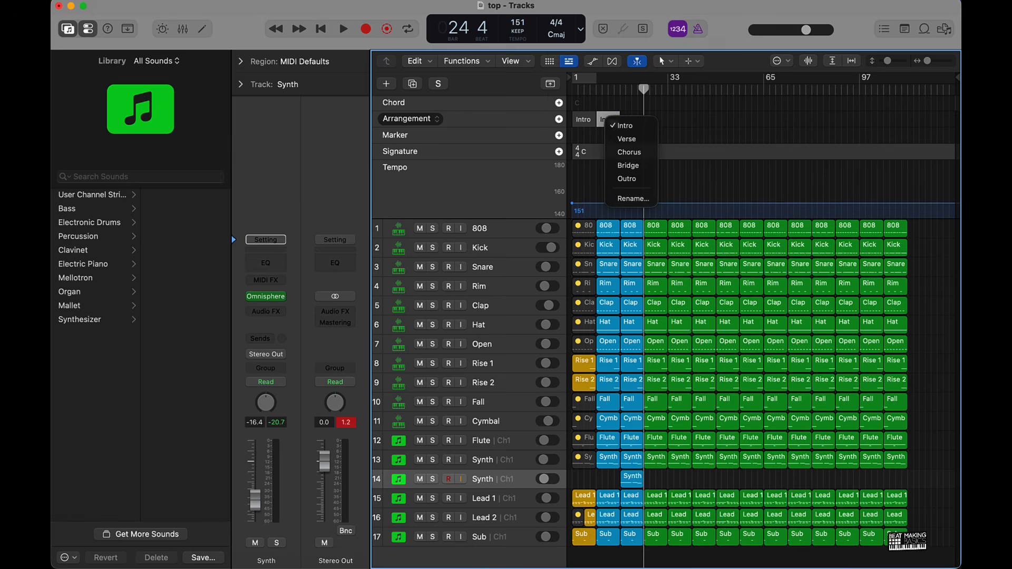
left_click(550, 83)
left_click(550, 83)
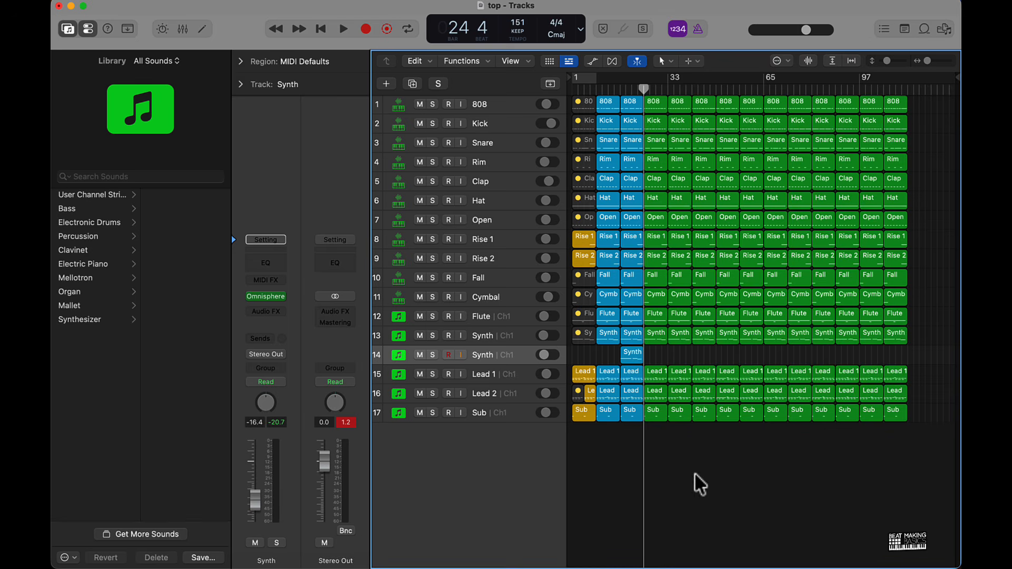
Set the cycle range over bars 9 to 17, the first block of blue regions
left_click(643, 437, "ctrl+alt")
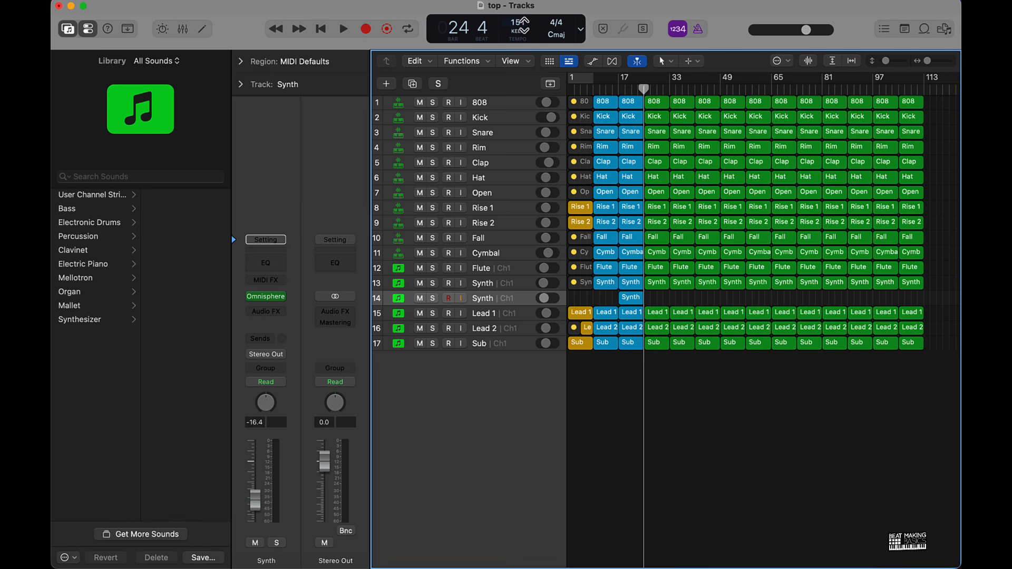
scroll(626, 217, "up", 10)
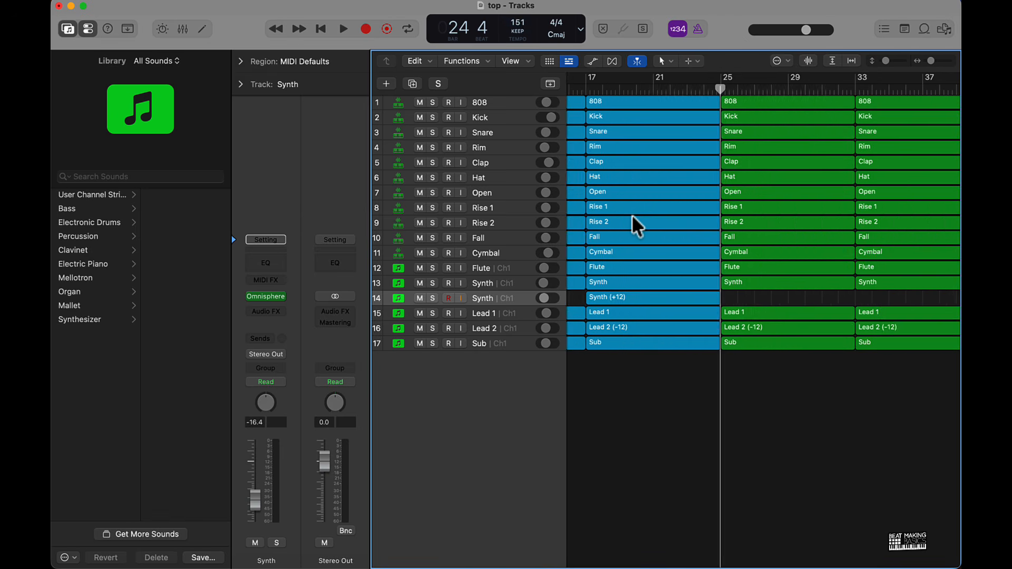
scroll(633, 215, "left", 3)
scroll(633, 214, "left", 3)
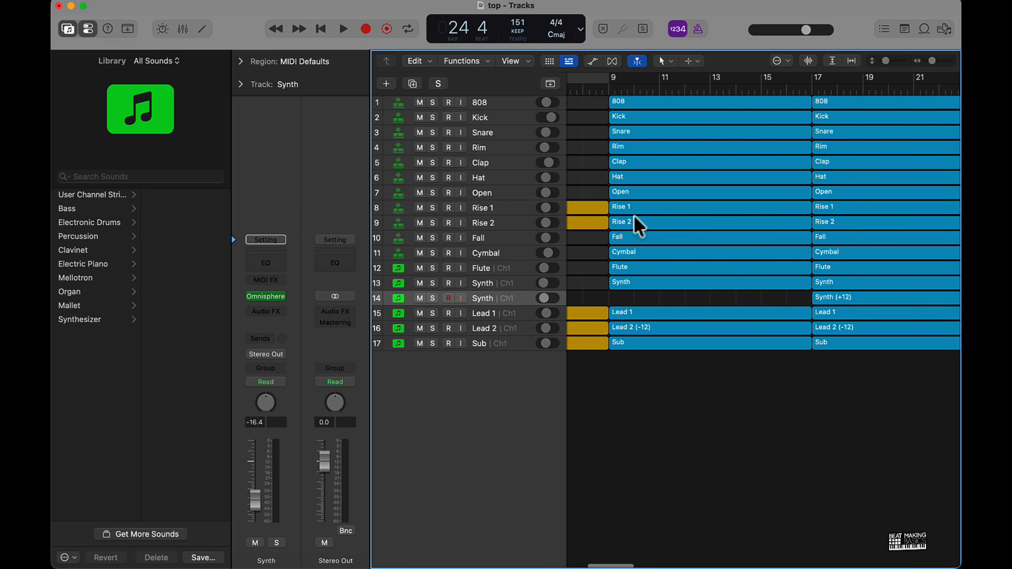
scroll(633, 214, "down", 3)
scroll(633, 214, "up", 8)
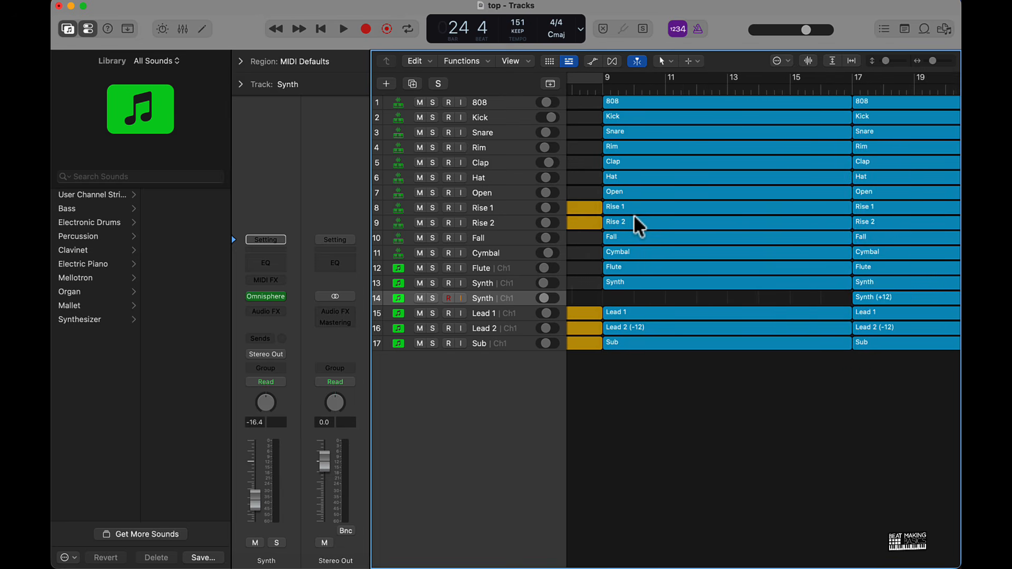
scroll(634, 214, "down", 1)
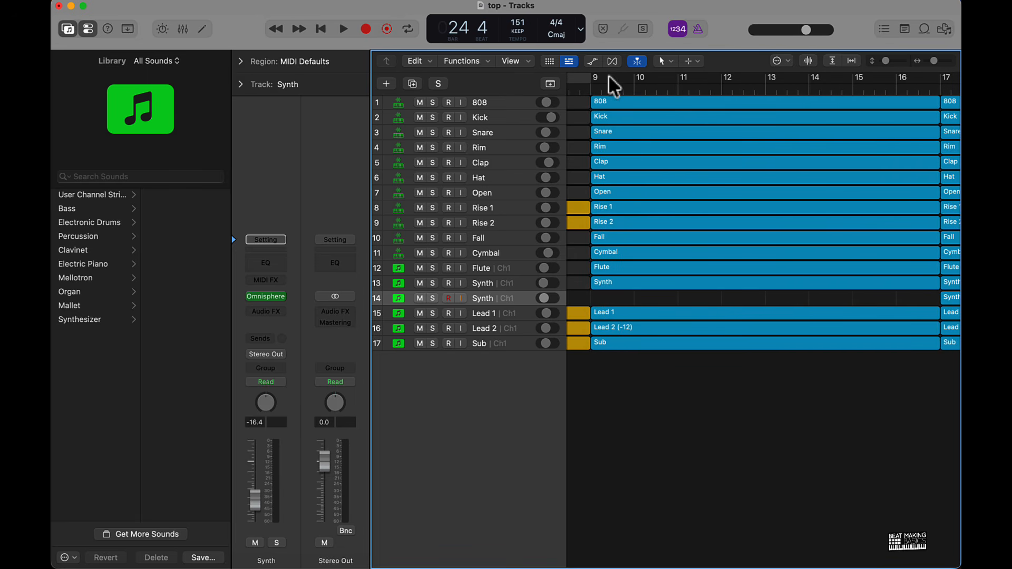
left_click_drag(615, 77, 950, 93)
scroll(878, 104, "down", 6)
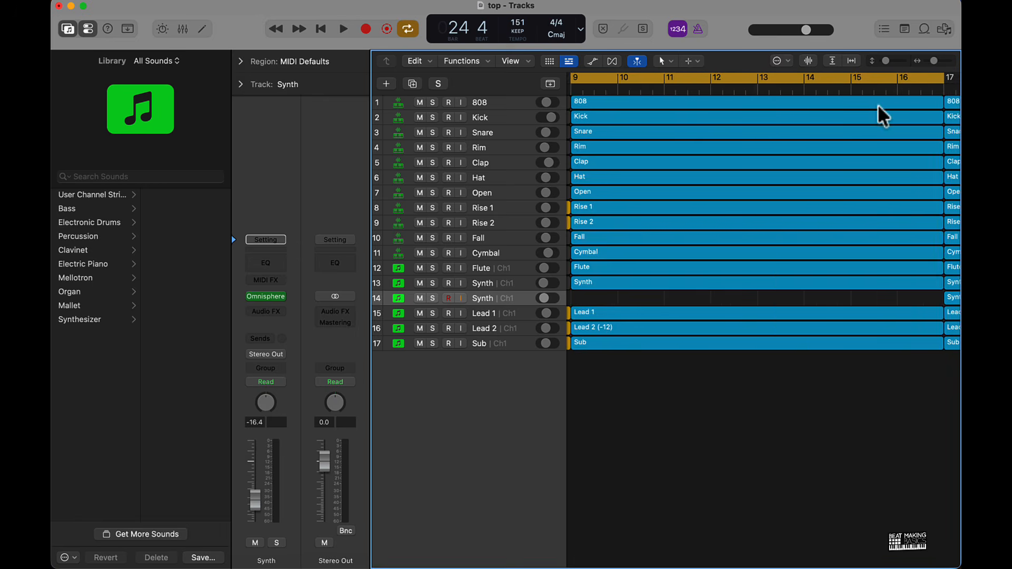
scroll(877, 104, "down", 4)
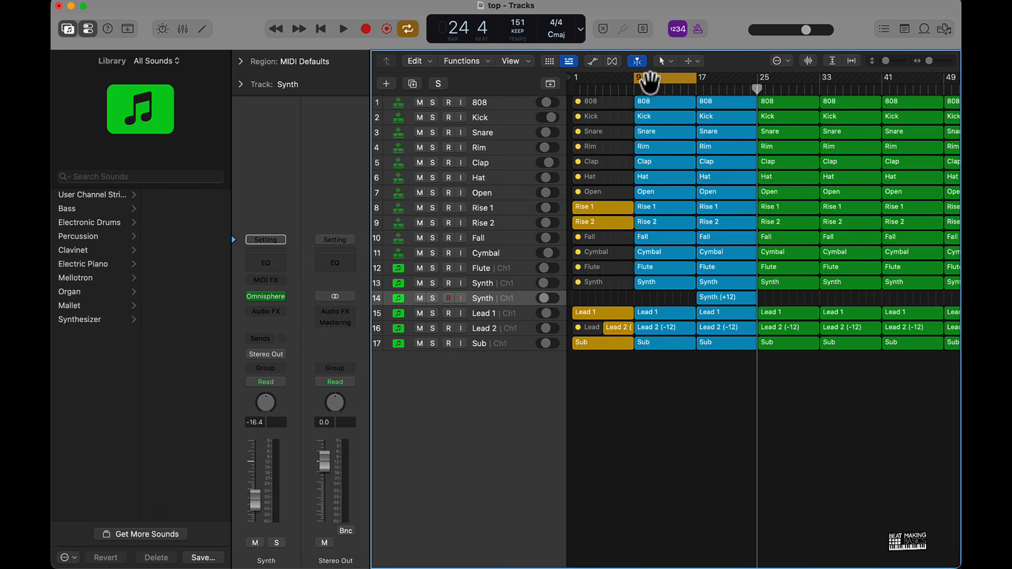
Extend the cycle range to cover both blue blocks, bars 9 to 25, and switch cycling off
left_click(652, 80)
left_click_drag(642, 80, 757, 76)
left_click_drag(644, 81, 638, 81)
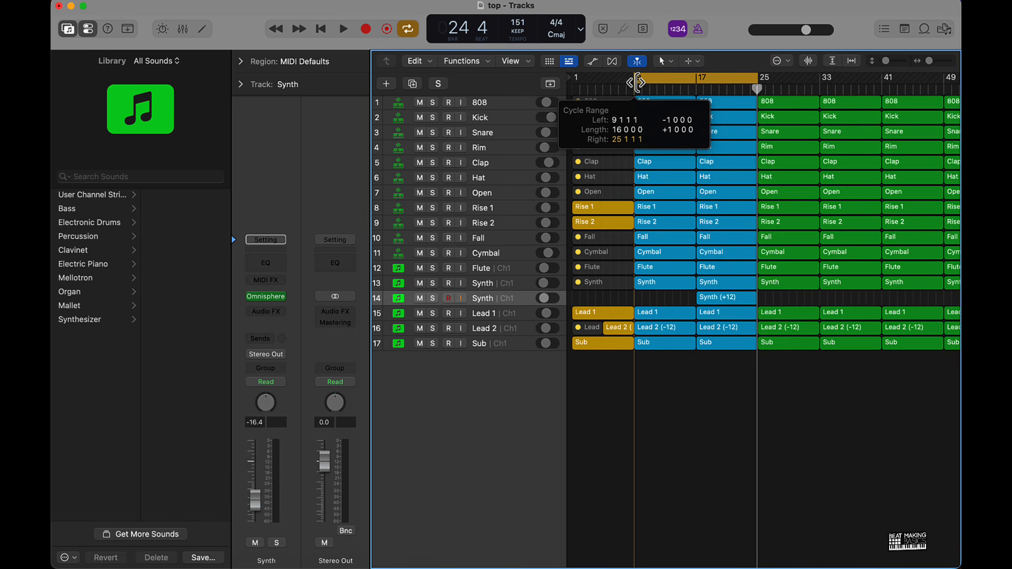
left_click_drag(638, 82, 638, 82)
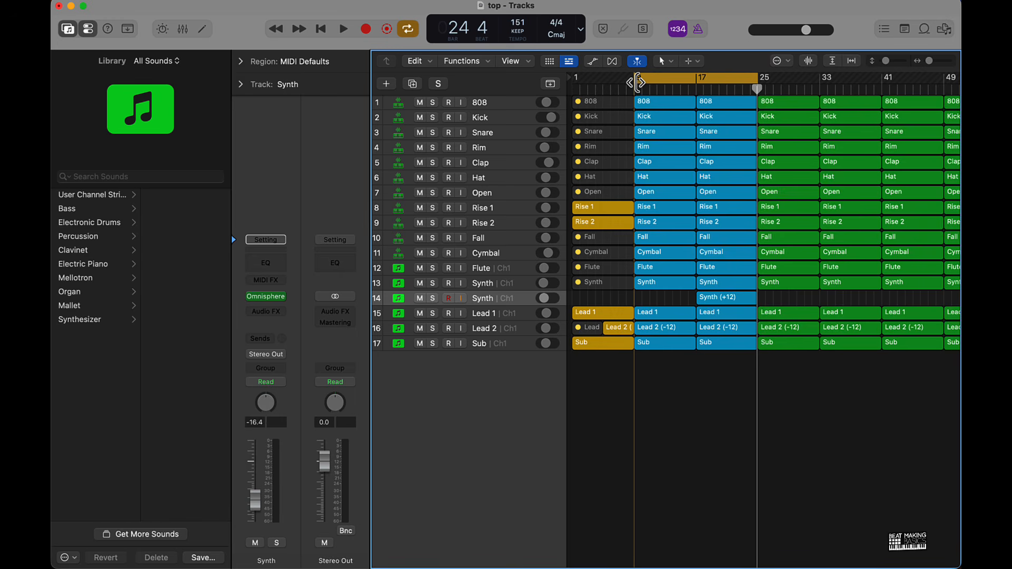
left_click(731, 81)
Select the regions on all tracks from bar 25 to bar 57 and set the cycle range to the same 32 bars
scroll(849, 96, "right", 5)
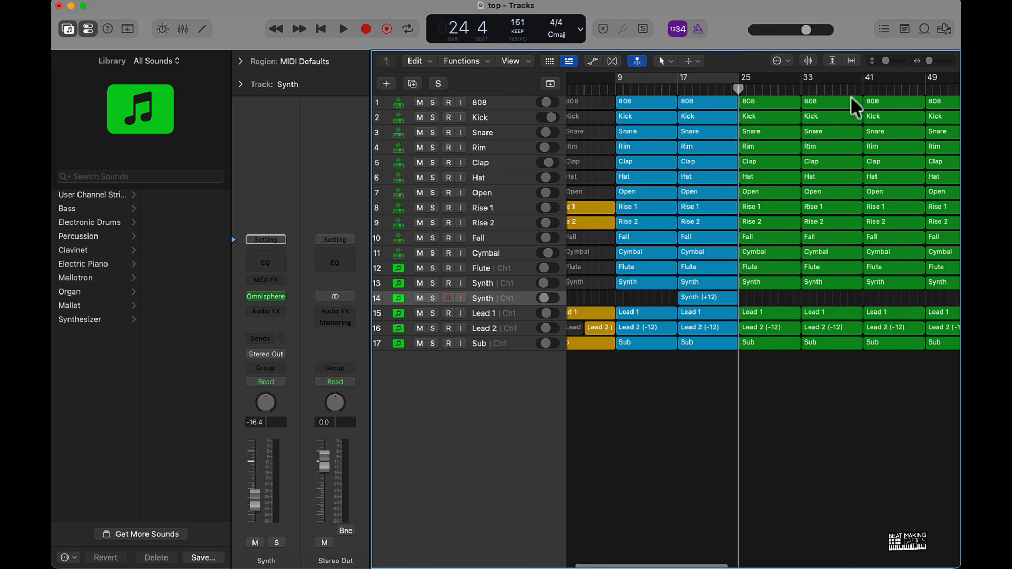
scroll(807, 98, "left", 3)
left_click_drag(634, 383, 830, 61)
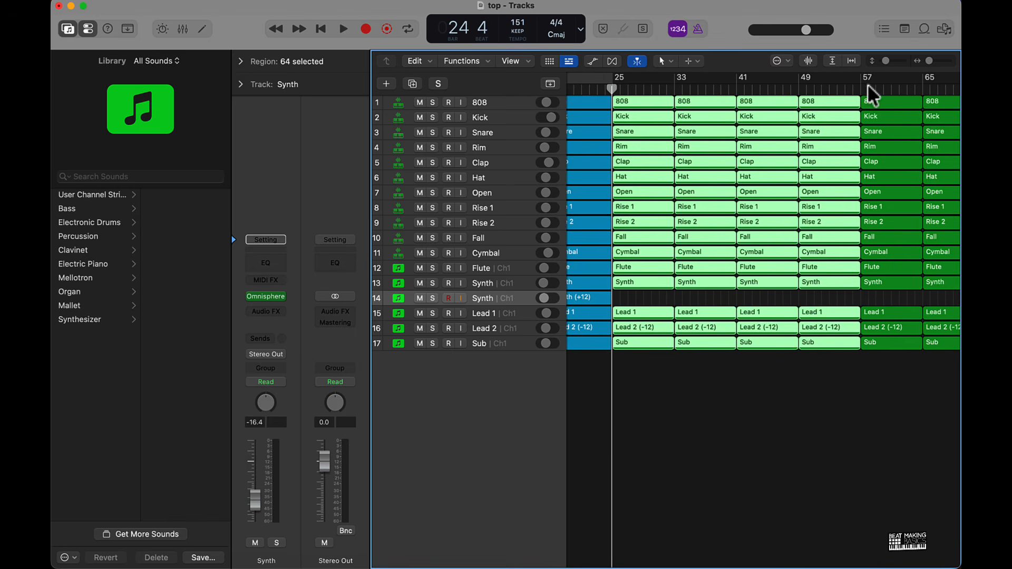
scroll(672, 104, "up", 5)
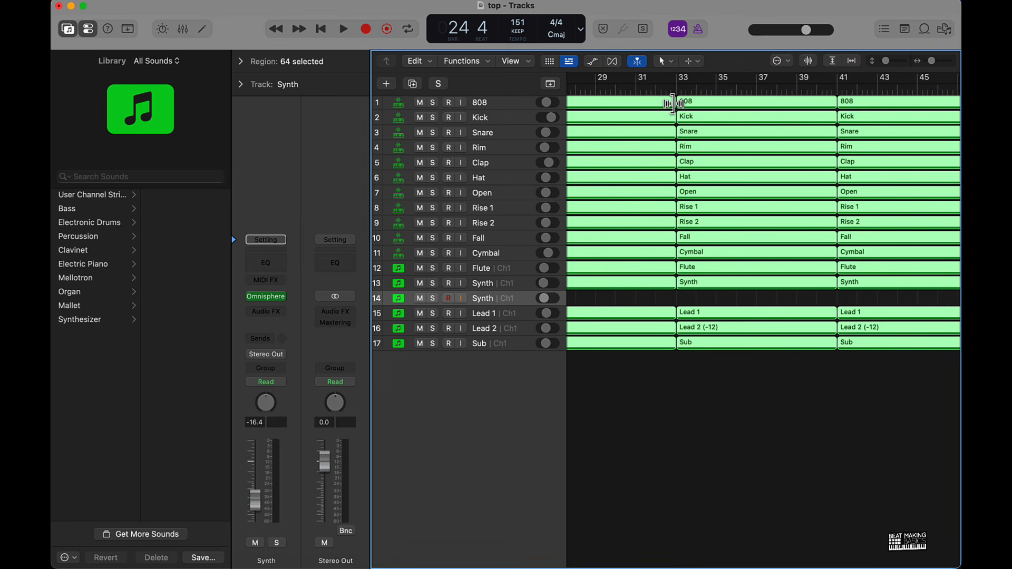
scroll(673, 103, "down", 3)
scroll(672, 103, "up", 1)
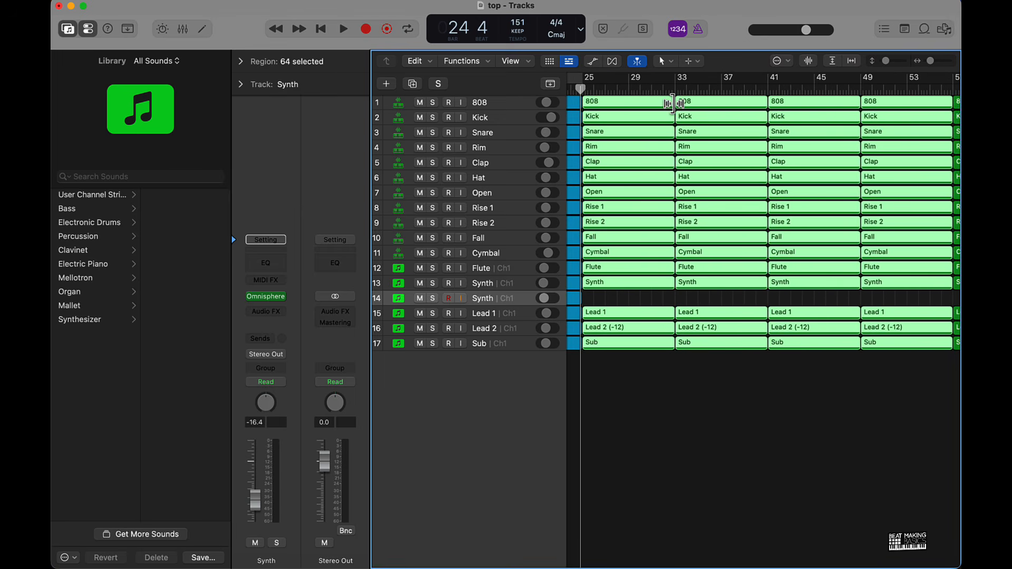
scroll(672, 103, "up", 1)
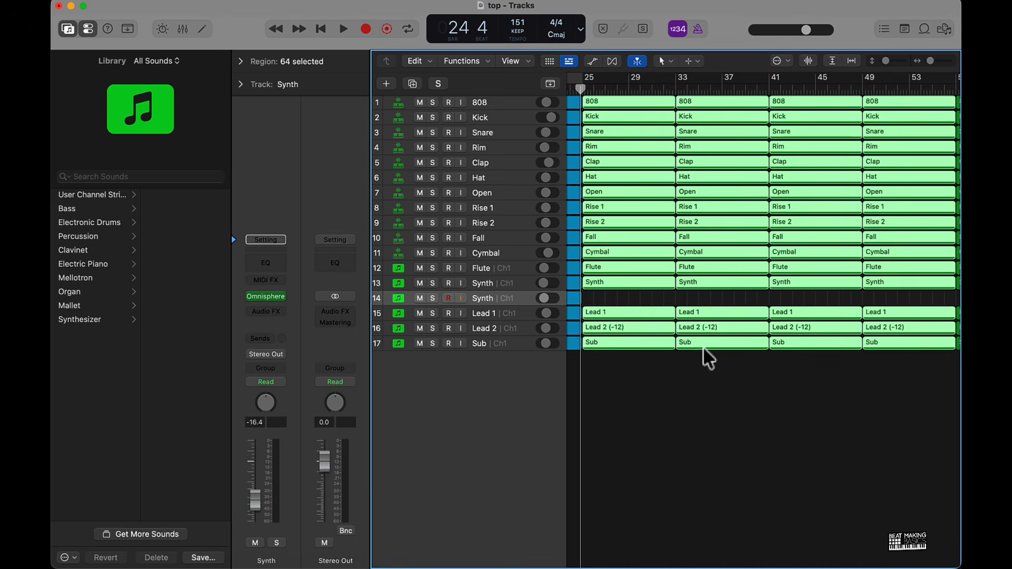
left_click(720, 425, "ctrl+alt")
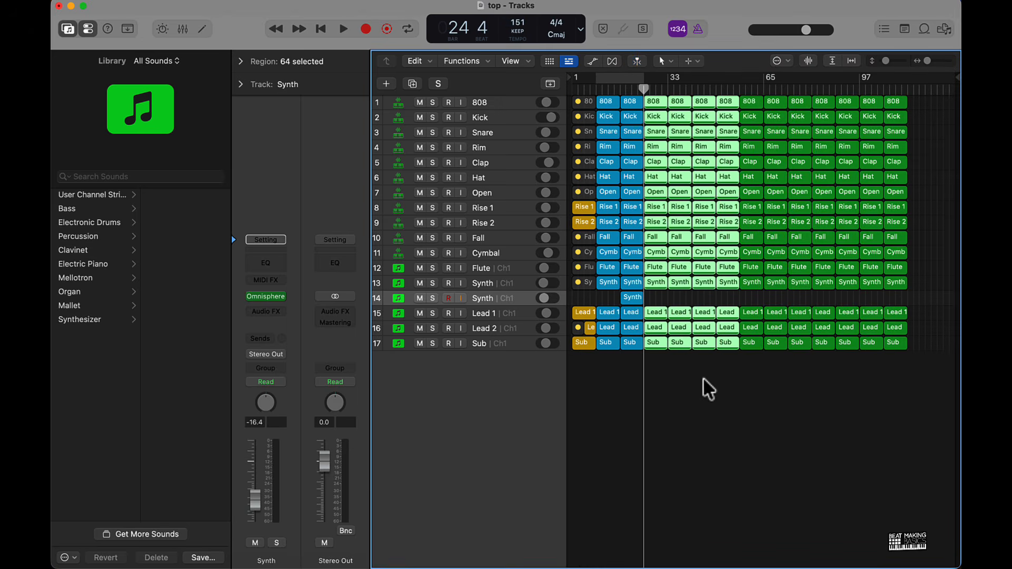
left_click_drag(647, 80, 734, 79)
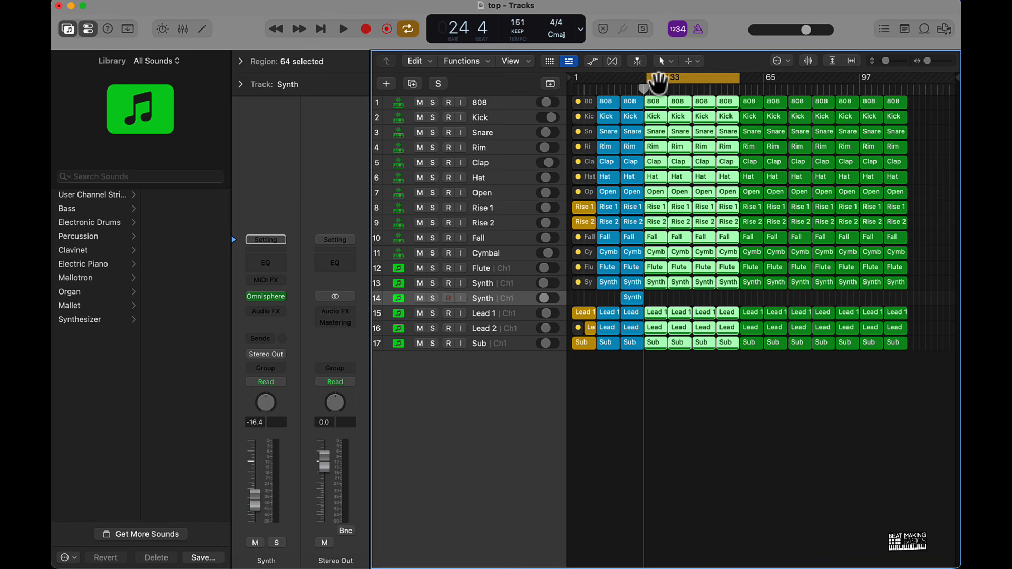
left_click_drag(649, 80, 647, 81)
Mute the four Flute regions and the four Synth regions on track 13 between bars 25 and 57
scroll(651, 199, "up", 5)
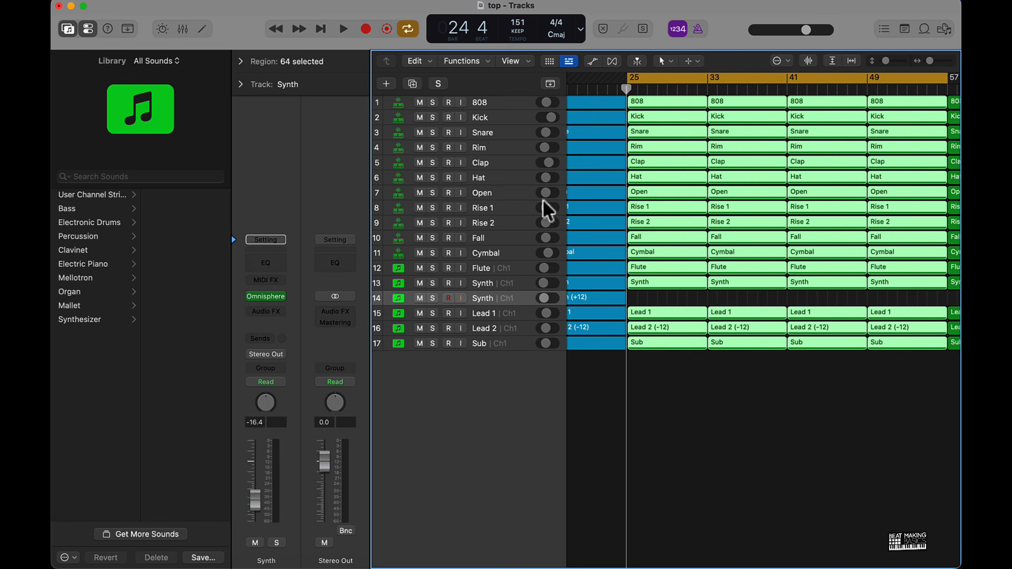
scroll(648, 345, "left", 3)
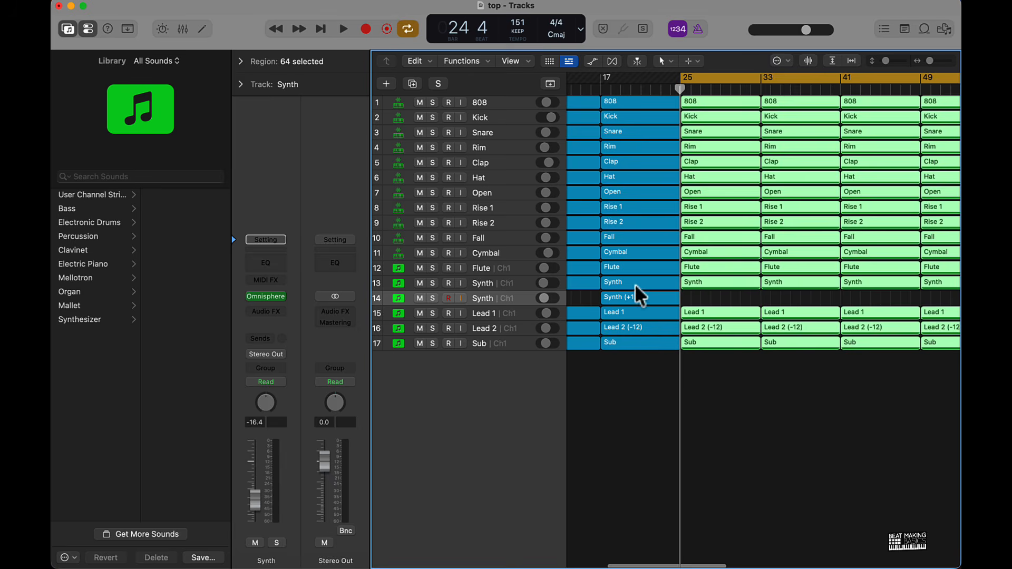
left_click(704, 296)
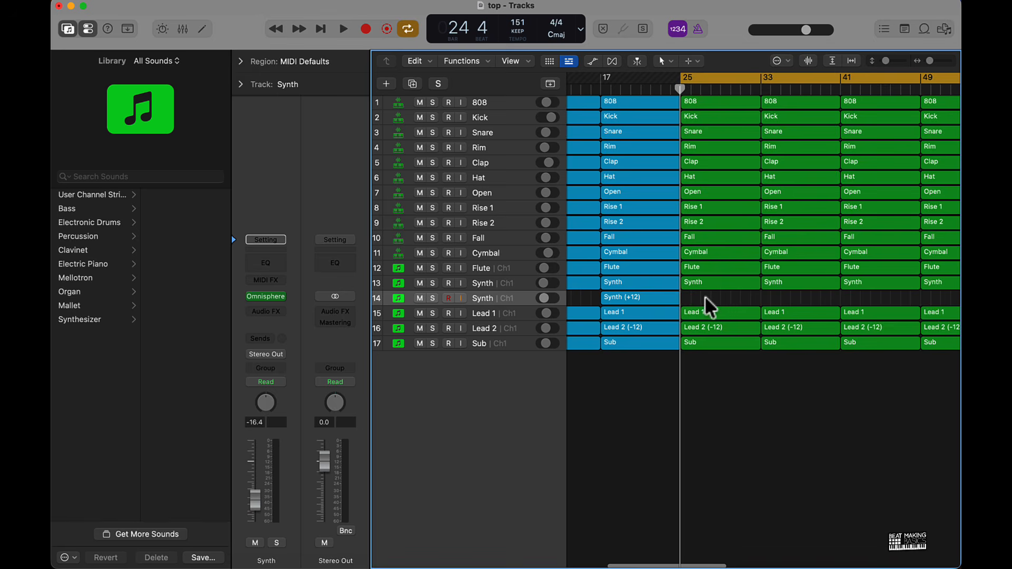
scroll(705, 296, "down", 5)
left_click_drag(706, 300, 823, 269)
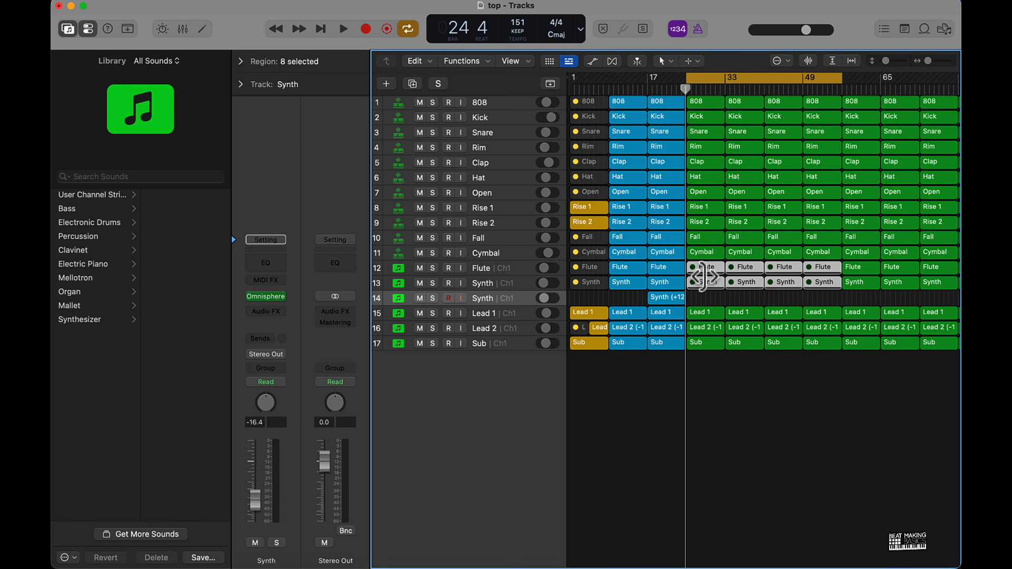
Mute the Kick and Lead 1 regions in bars 25 to 41 and the Lead 2 regions in bars 41 to 57
left_click(700, 118)
left_click(736, 118, "shift")
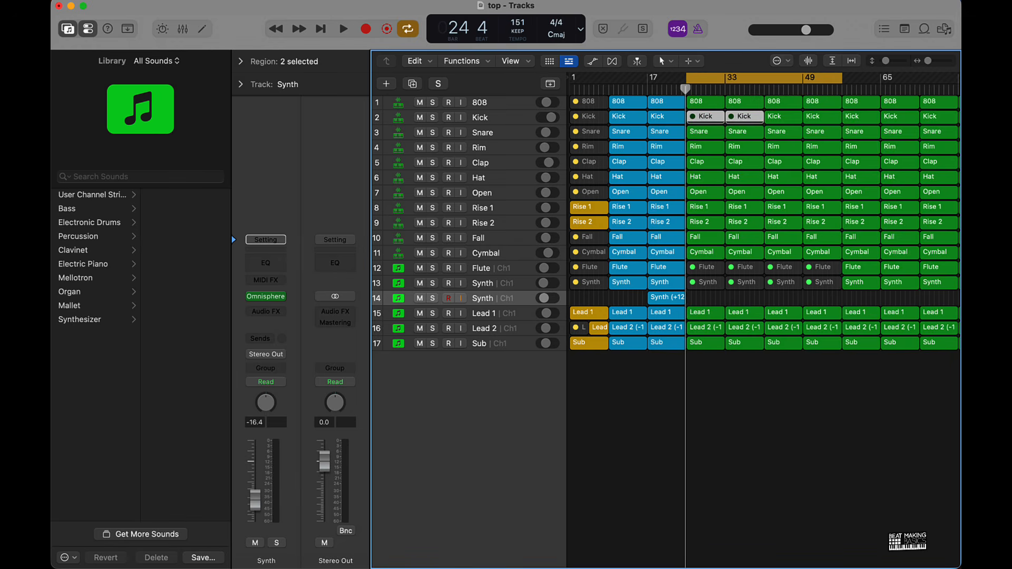
left_click(732, 302)
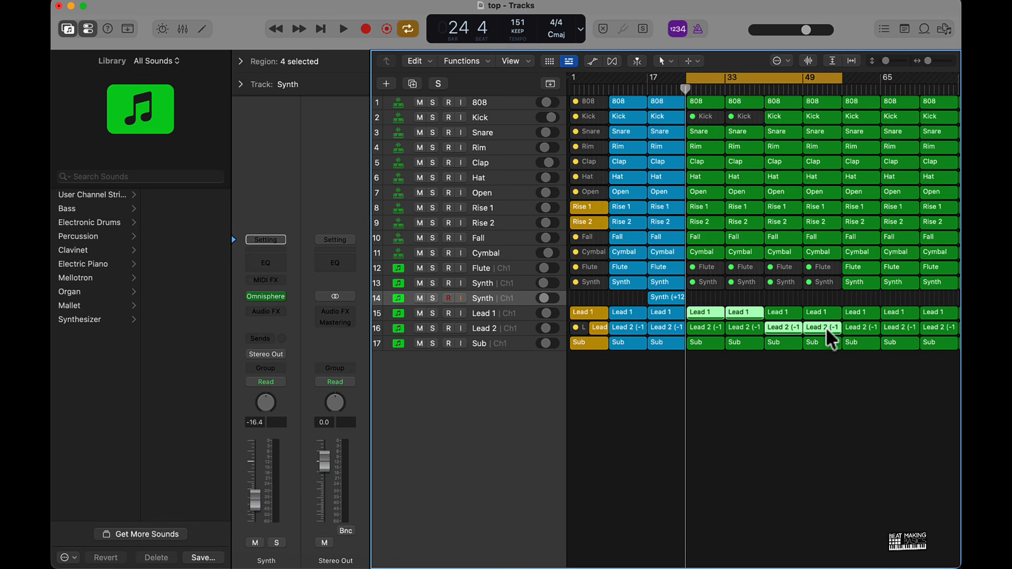
key("ctrl+m")
left_click(771, 397)
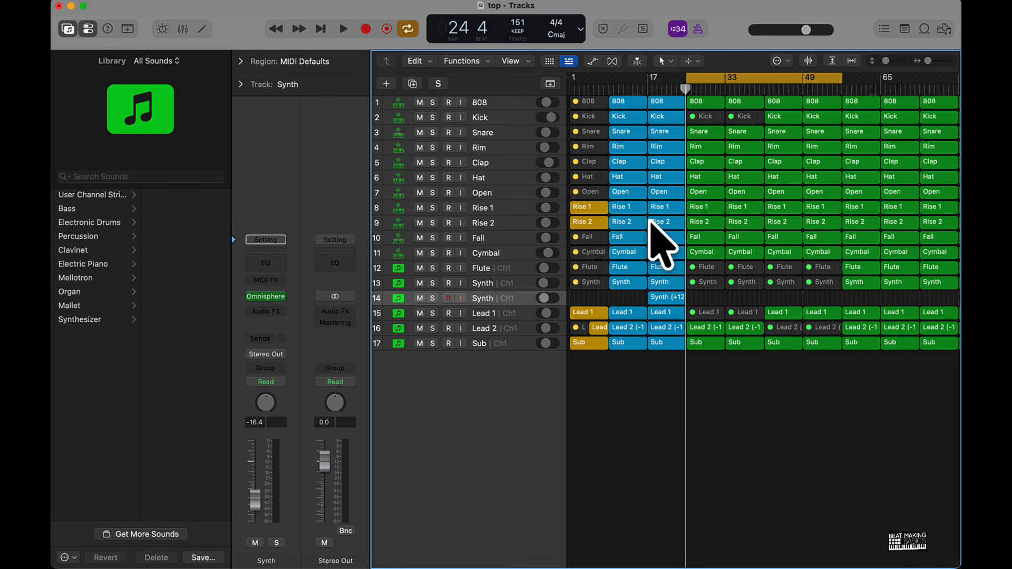
Mute the Rise 1 and Rise 2 regions in bars 25 to 33 and bars 41 to 49
left_click(699, 211)
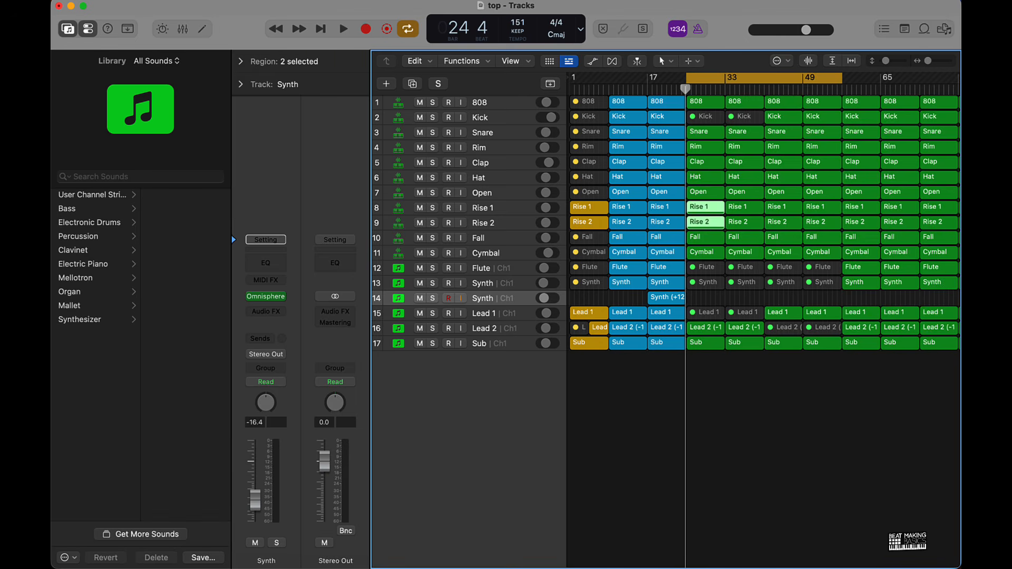
key("ctrl+m")
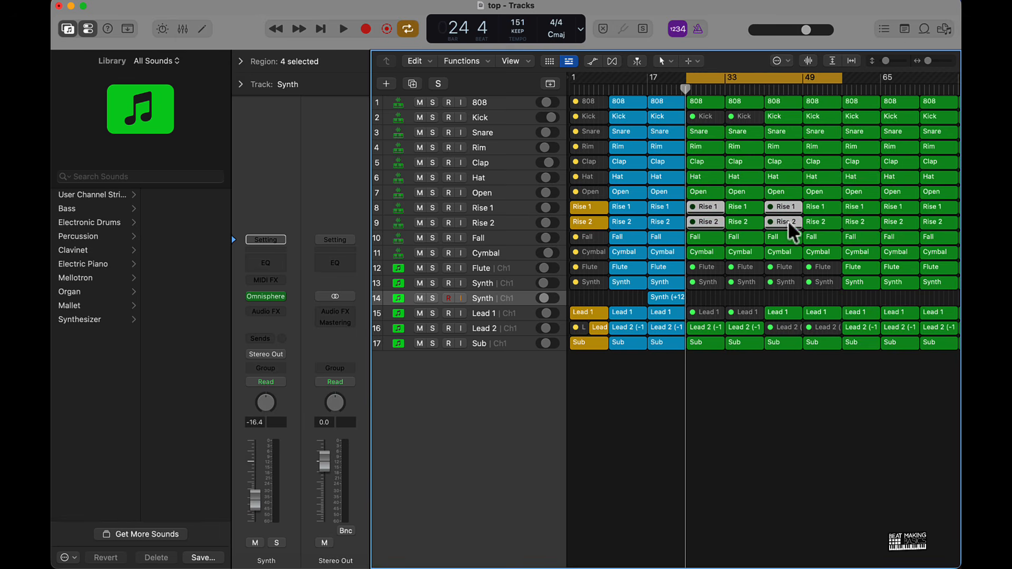
left_click(739, 299)
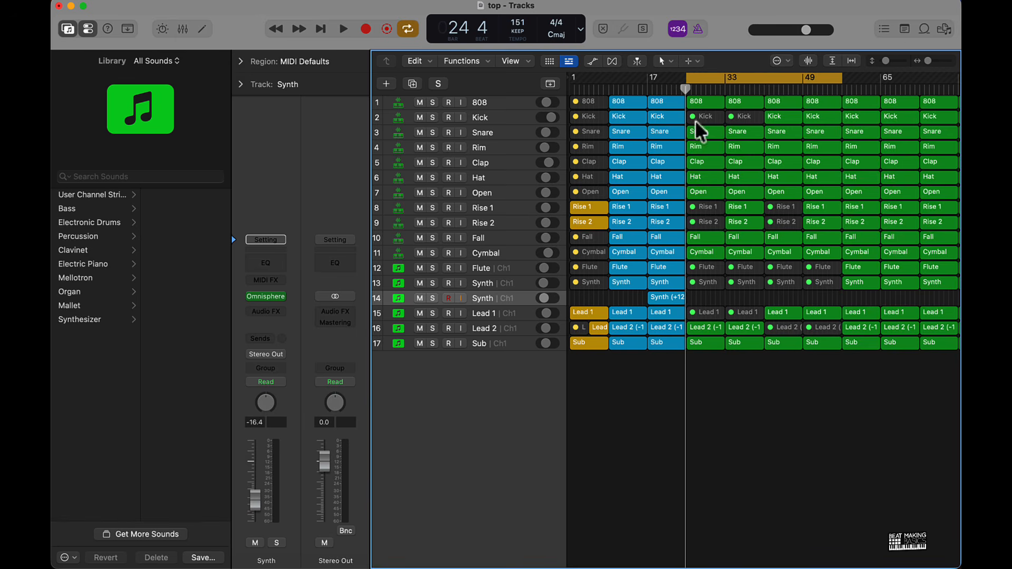
Switch cycle mode off and play the arrangement from bar 17
left_click(688, 78)
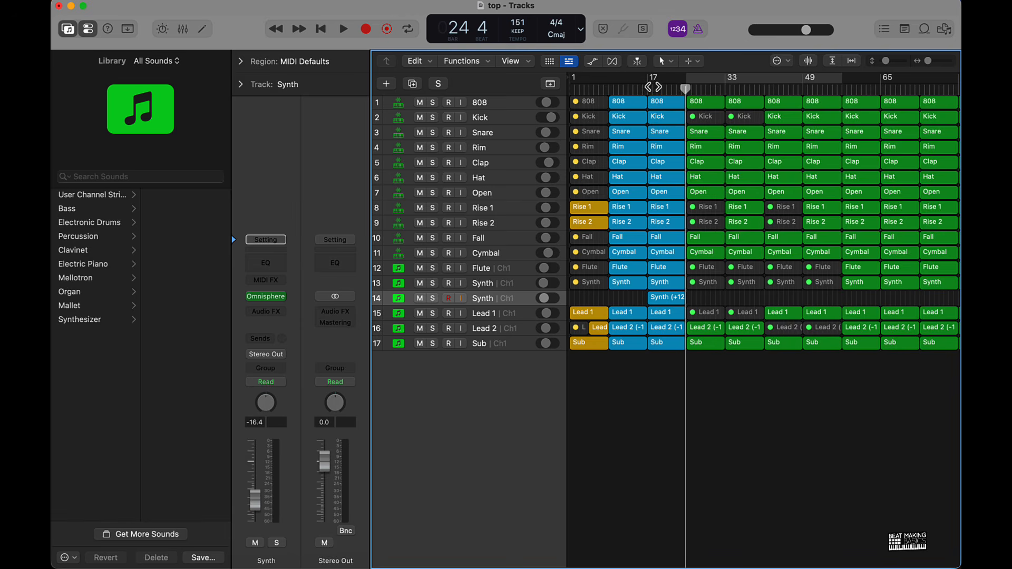
key("Return")
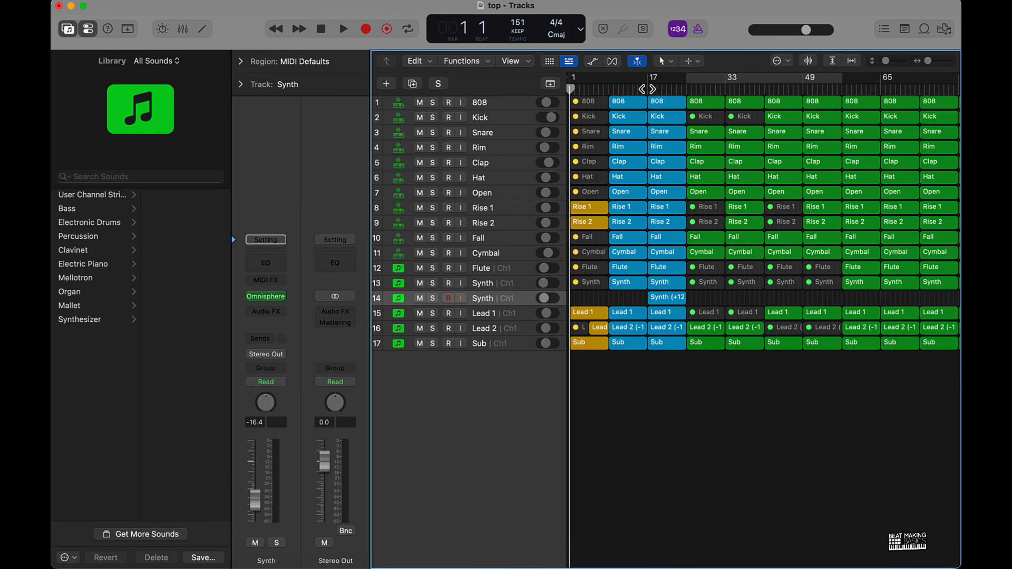
double_click(647, 90)
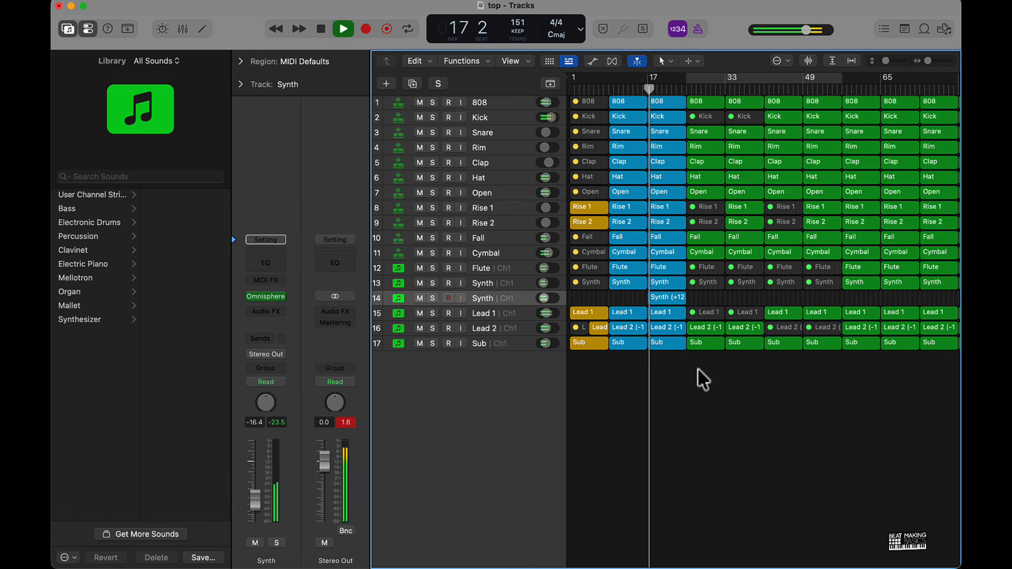
Lower the faders of all 17 tracks together in the mixer, bringing 808 to -10.0 dB, and deselect the regions
left_click(182, 28)
scroll(466, 528, "left", 3)
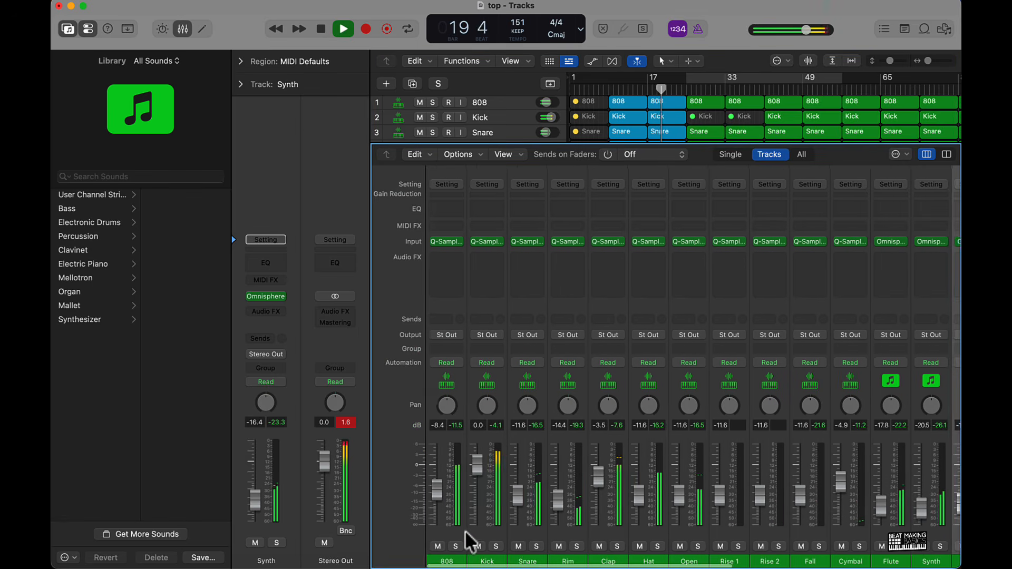
left_click(464, 530)
scroll(610, 507, "right", 10)
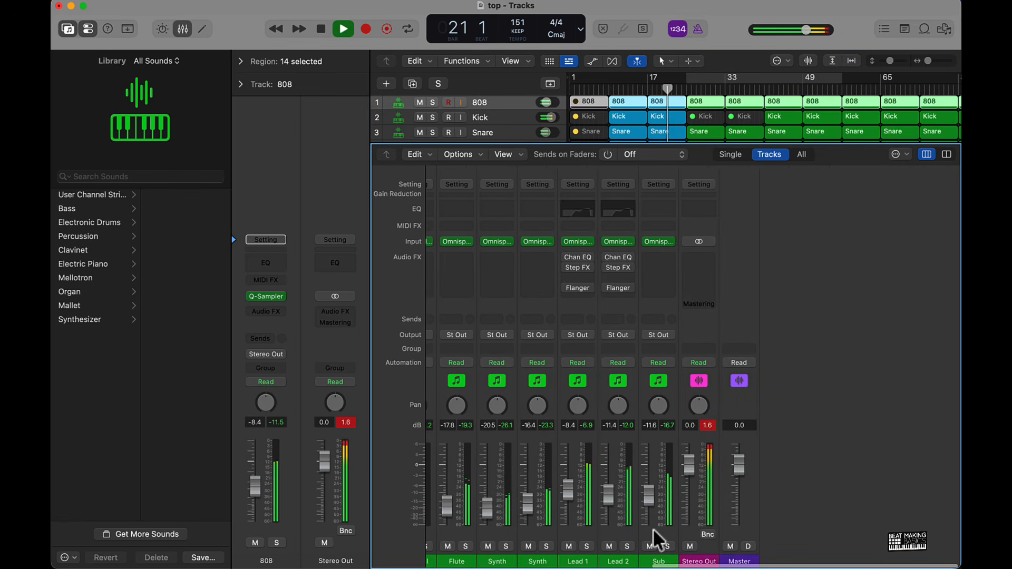
key("super+a")
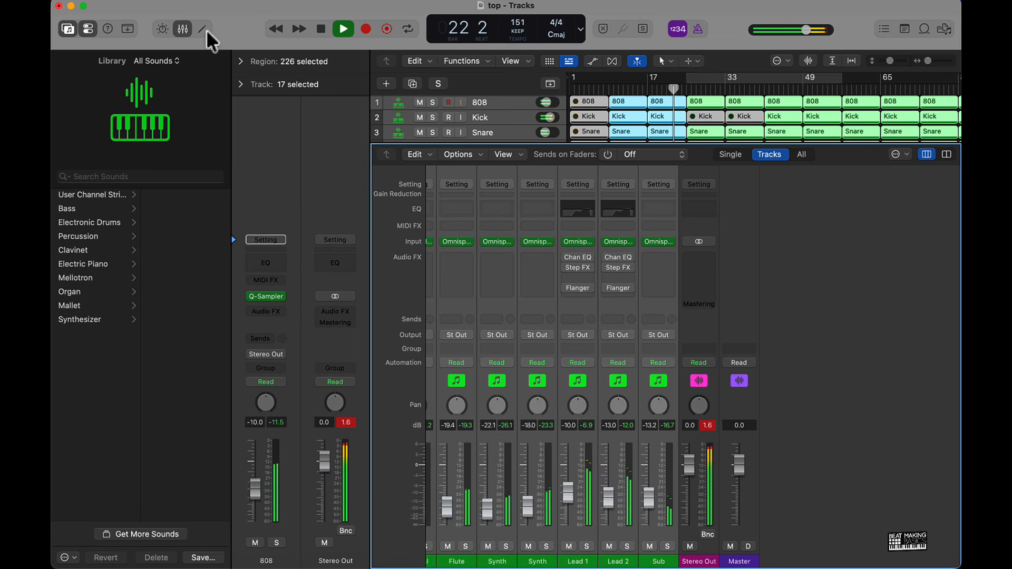
left_click(182, 29)
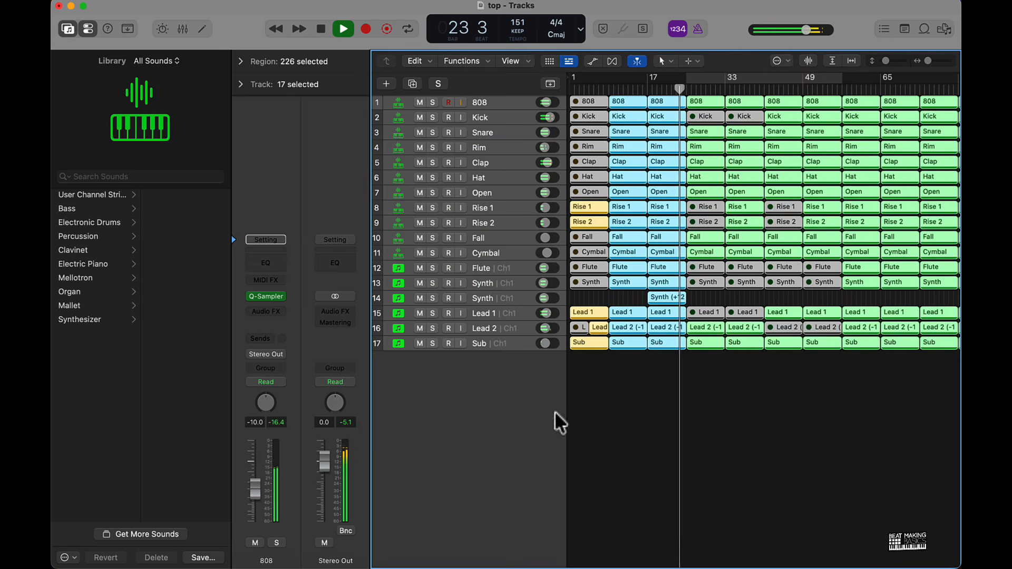
left_click(806, 407)
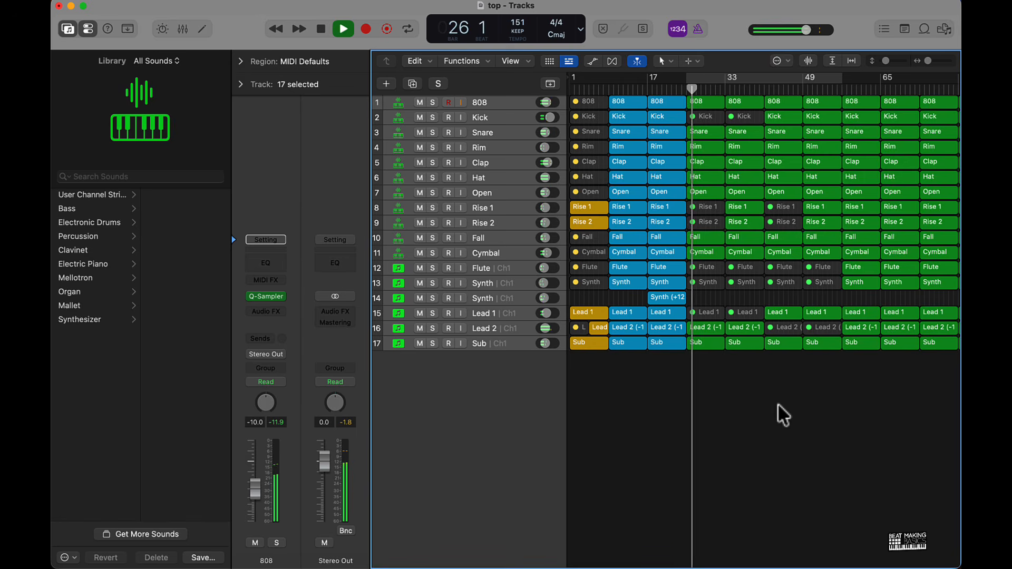
key("XF86AudioRaiseVolume")
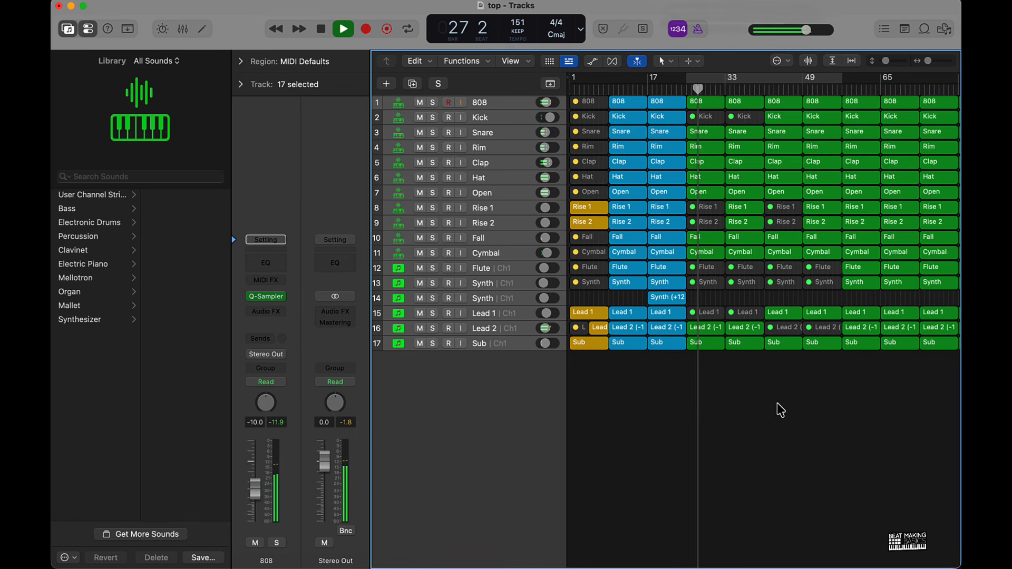
Stop playback and split the regions of all tracks at bar 28 beat 3, shortening the notes that cross the split point
key("space")
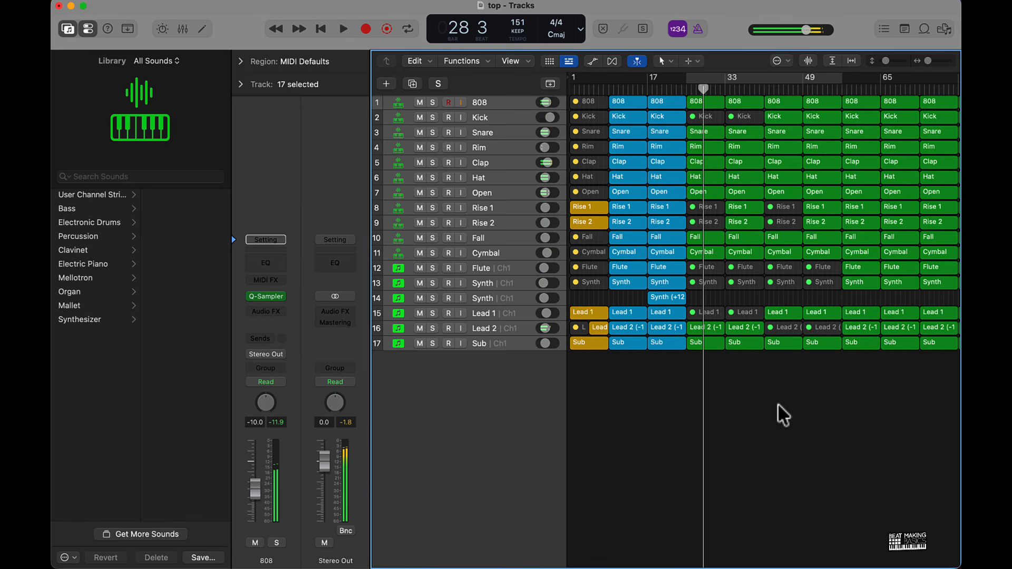
left_click(785, 392, "ctrl+alt")
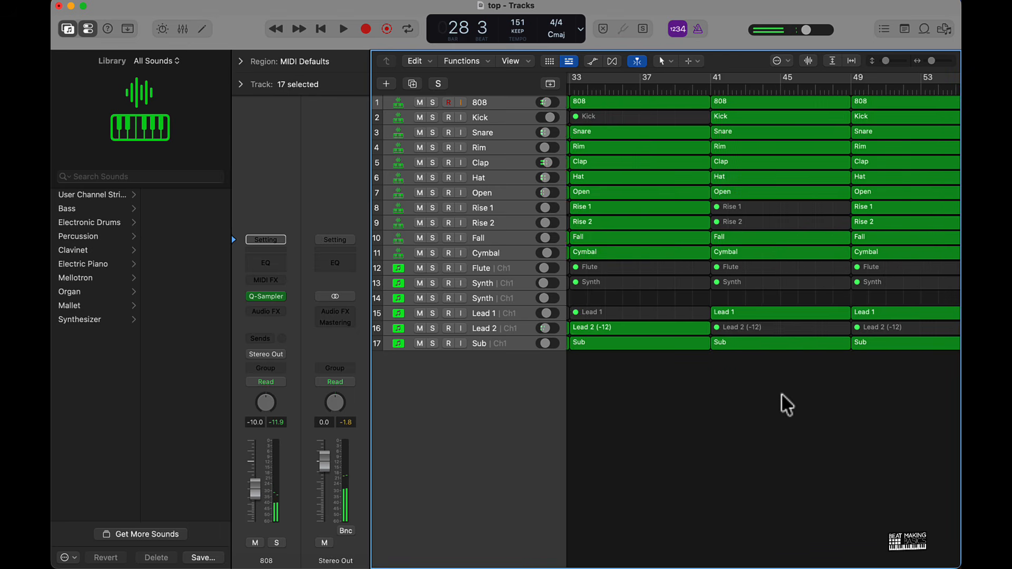
scroll(720, 266, "up", 5)
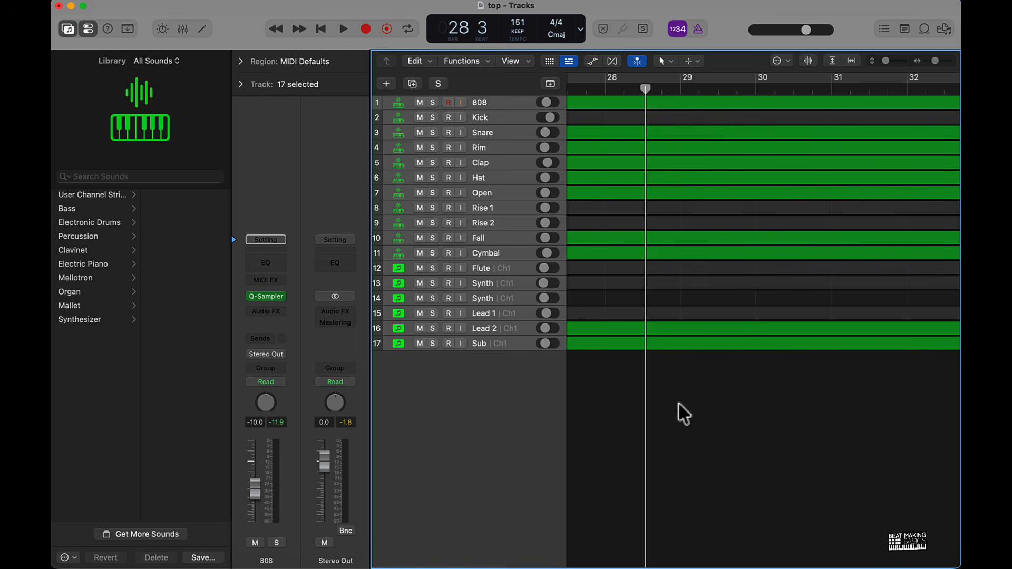
key("super+a")
key("super+t")
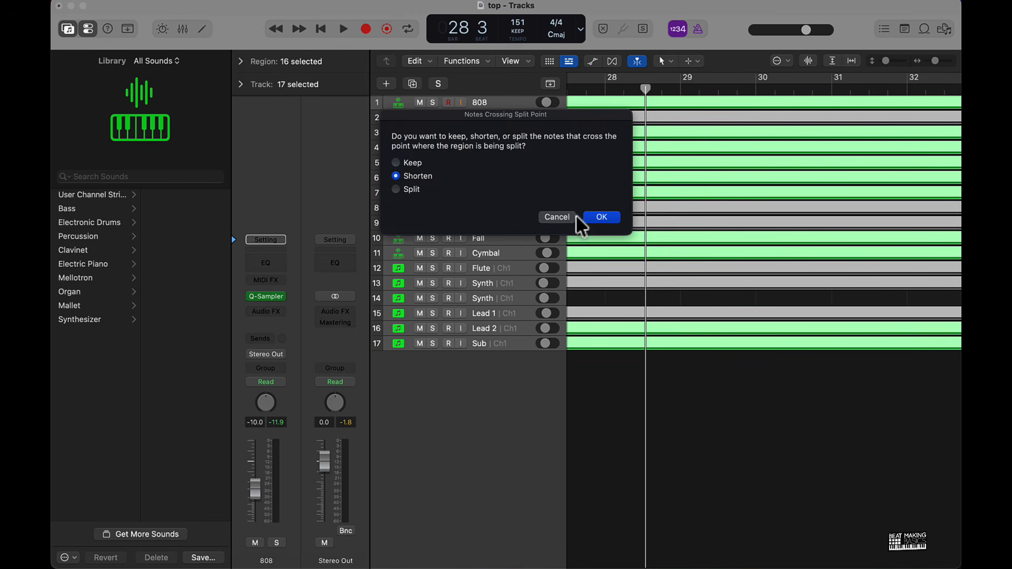
left_click(605, 216)
Split the regions again at bar 29 and mute the slices between bar 28 beat 3 and bar 29 on every track
left_click(680, 83)
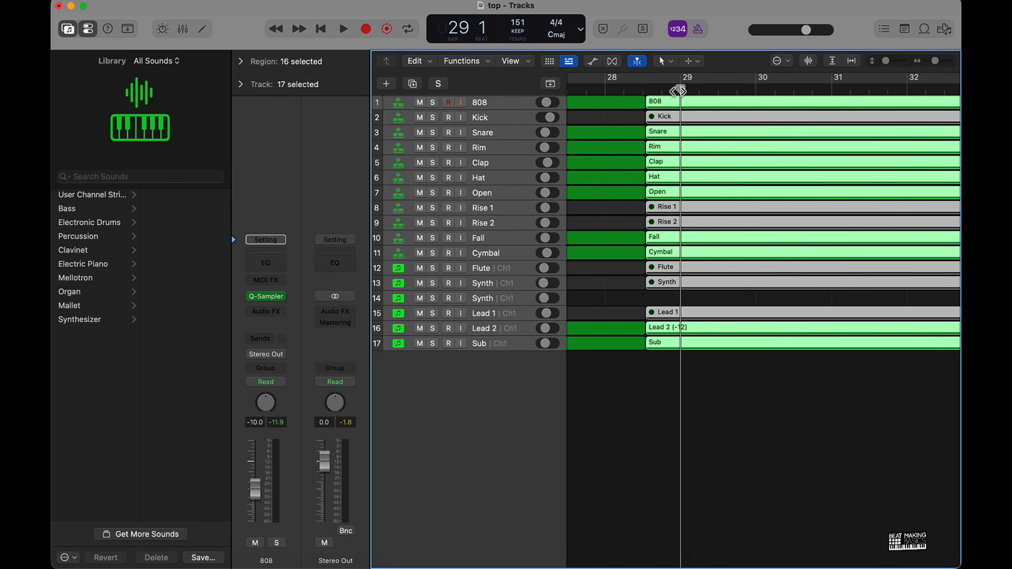
key("super+t")
left_click_drag(675, 366, 661, 83)
Play the arrangement from bar 25 with all regions deselected
key("comma")
key("comma")
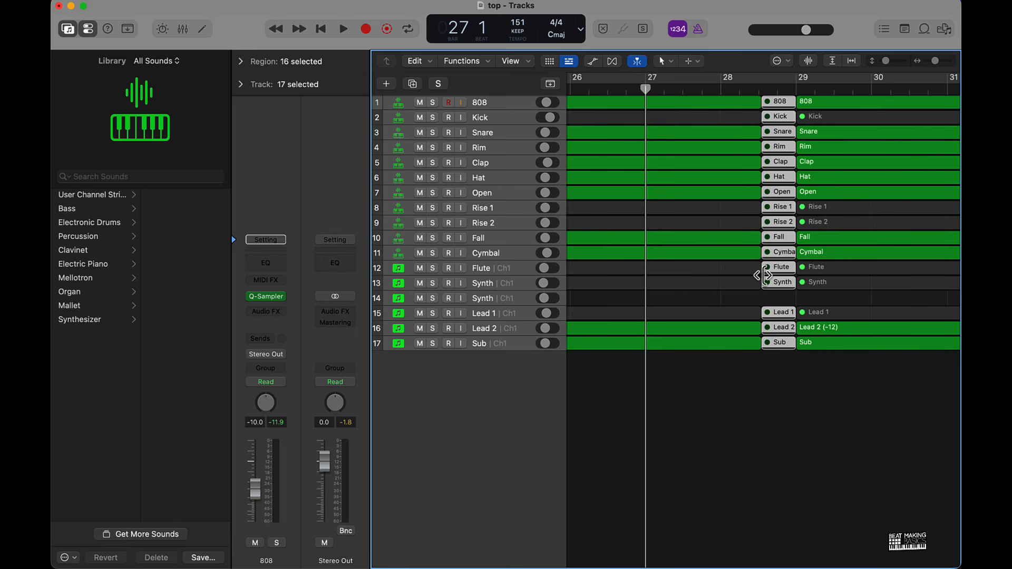
key("comma")
key("comma")
key("space")
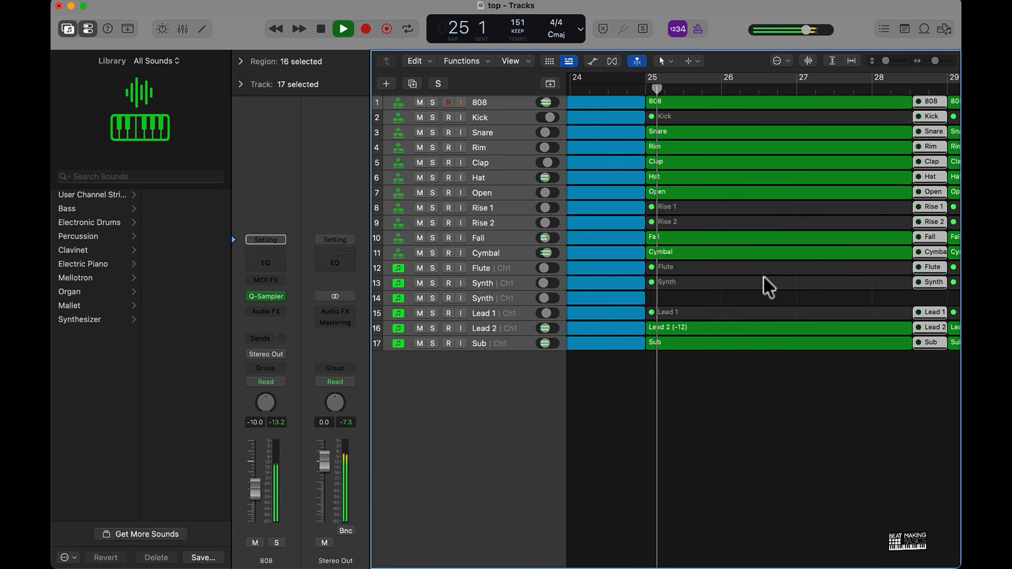
left_click(784, 395)
left_click(784, 393, "ctrl+alt")
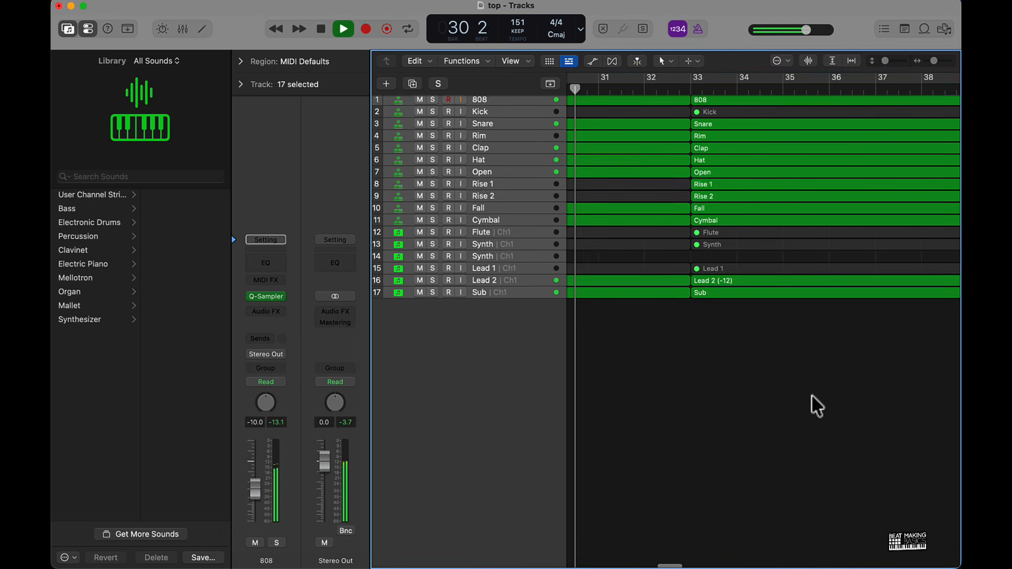
left_click(714, 164)
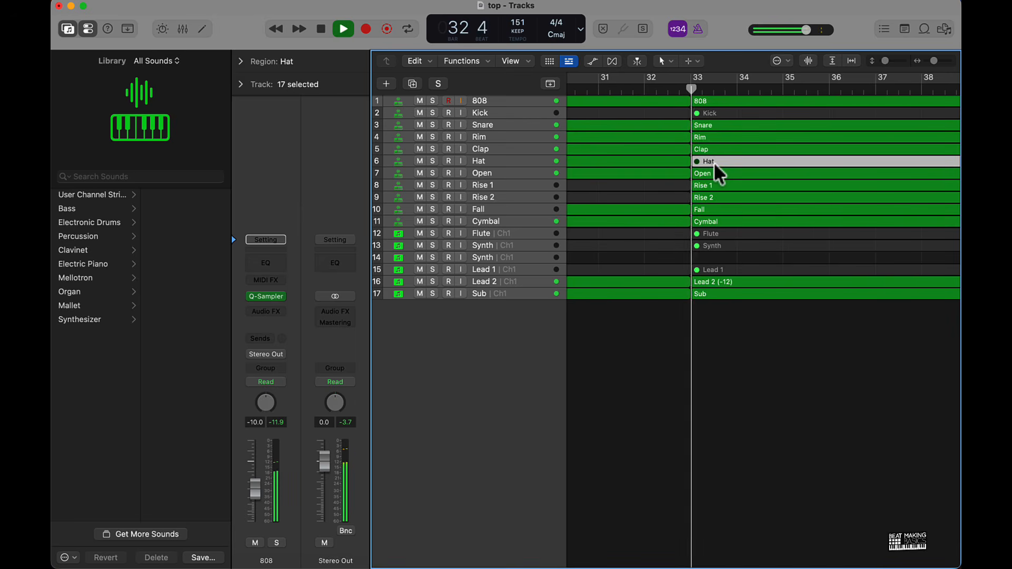
scroll(714, 161, "down", 5)
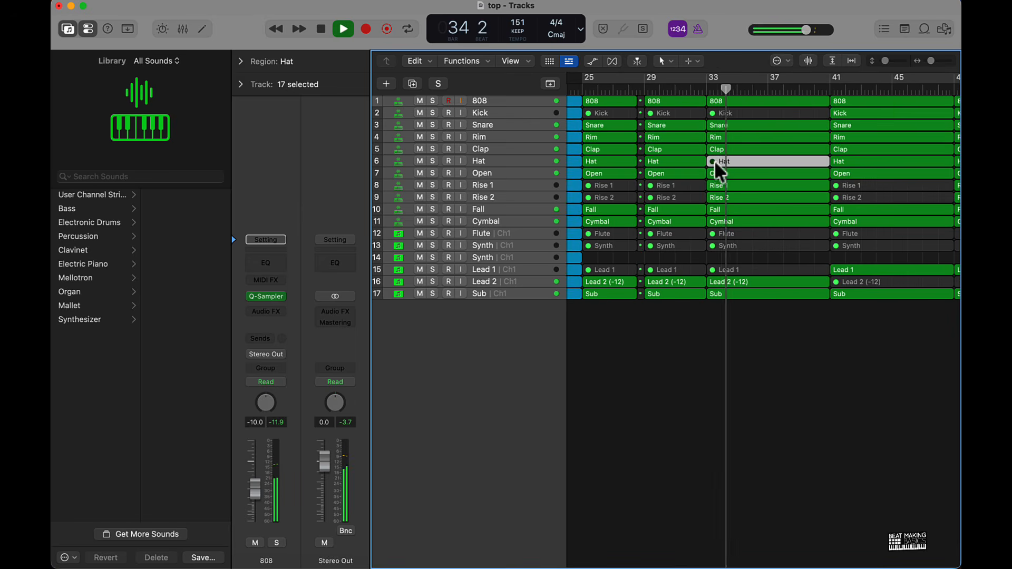
left_click(872, 377)
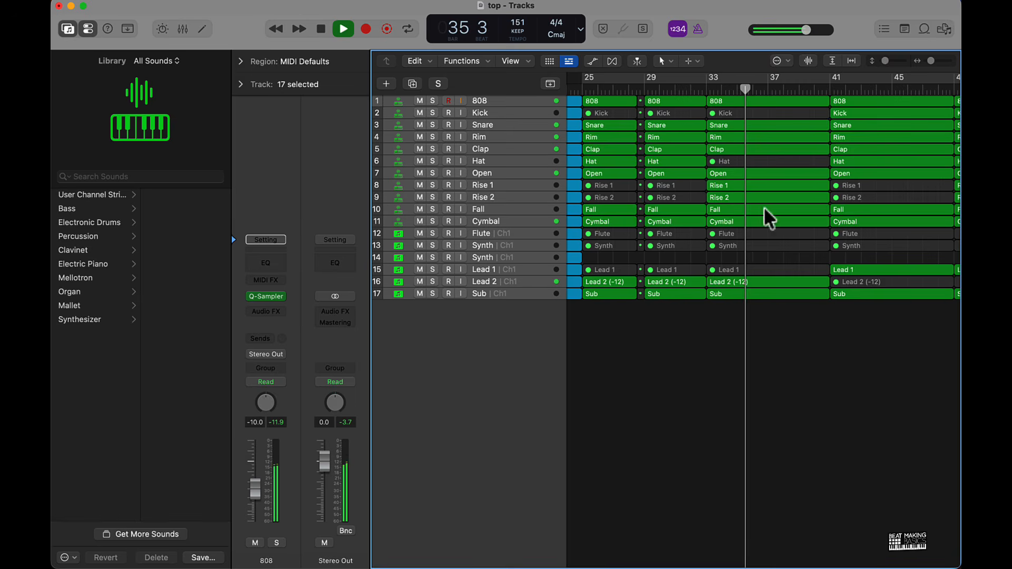
left_click(773, 162)
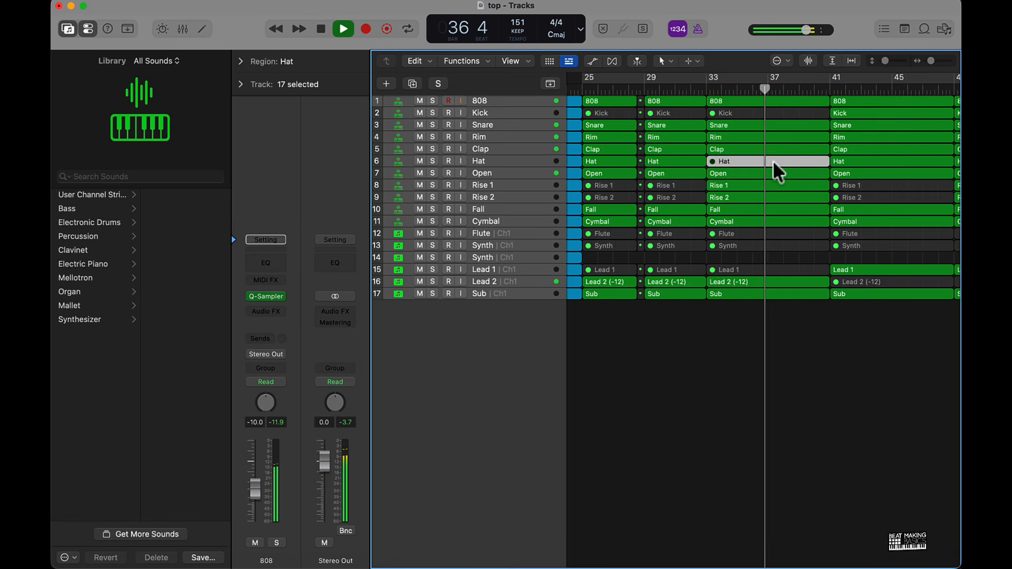
key("ctrl+m")
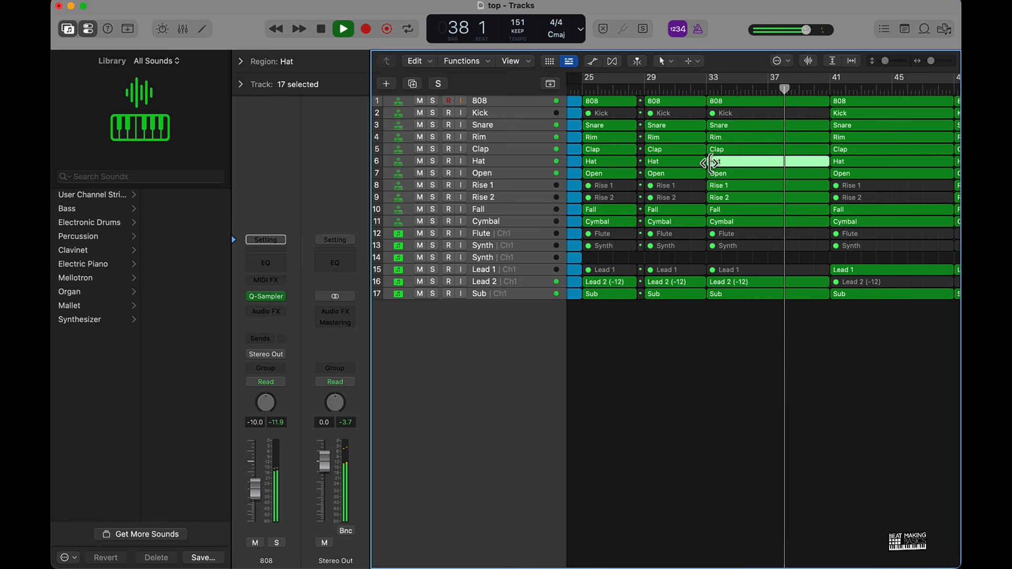
Trim the Hat region in bars 33 to 41 to start at bar 37 and end about half a bar before bar 41
left_click_drag(713, 161, 820, 161)
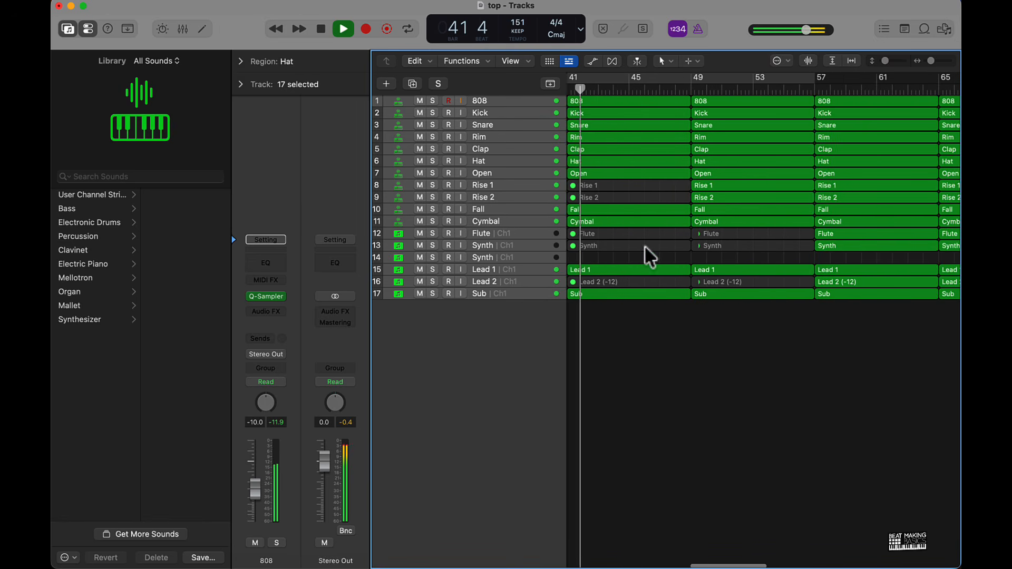
left_click(627, 257)
scroll(632, 256, "left", 5)
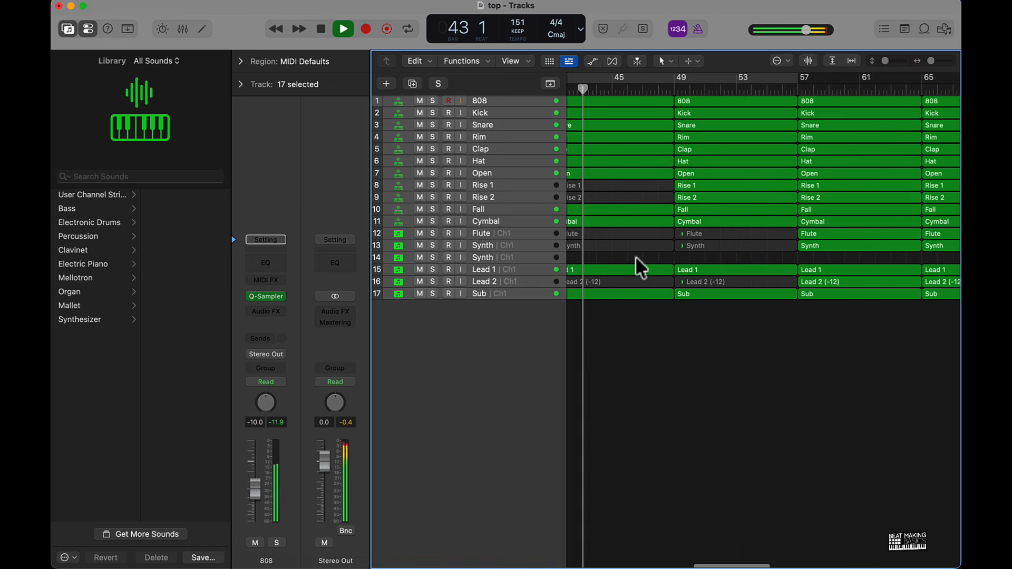
scroll(637, 255, "left", 2)
scroll(632, 269, "right", 2)
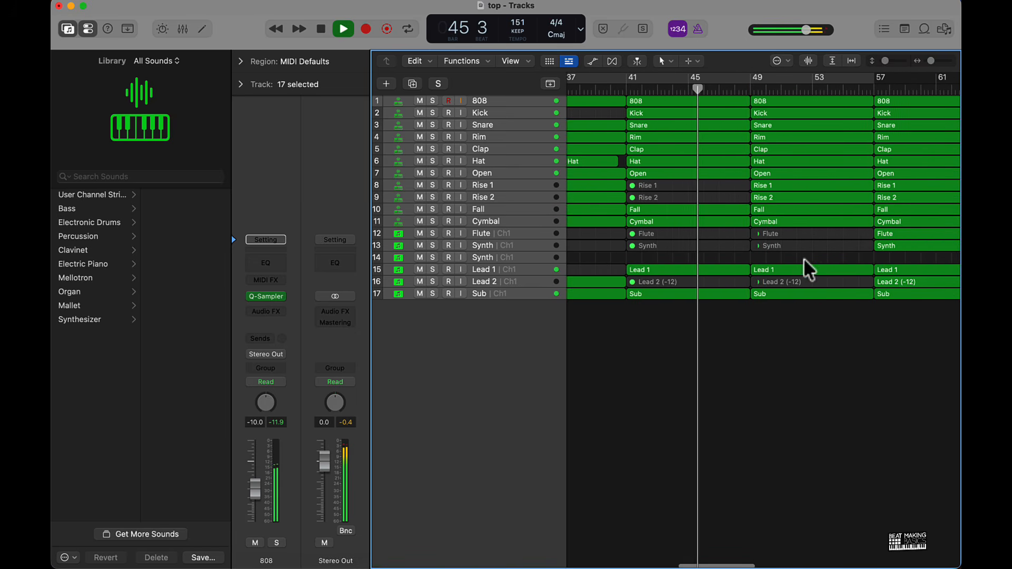
Raise the Hat track's volume to -9.0 dB and deselect its regions
left_click(501, 162)
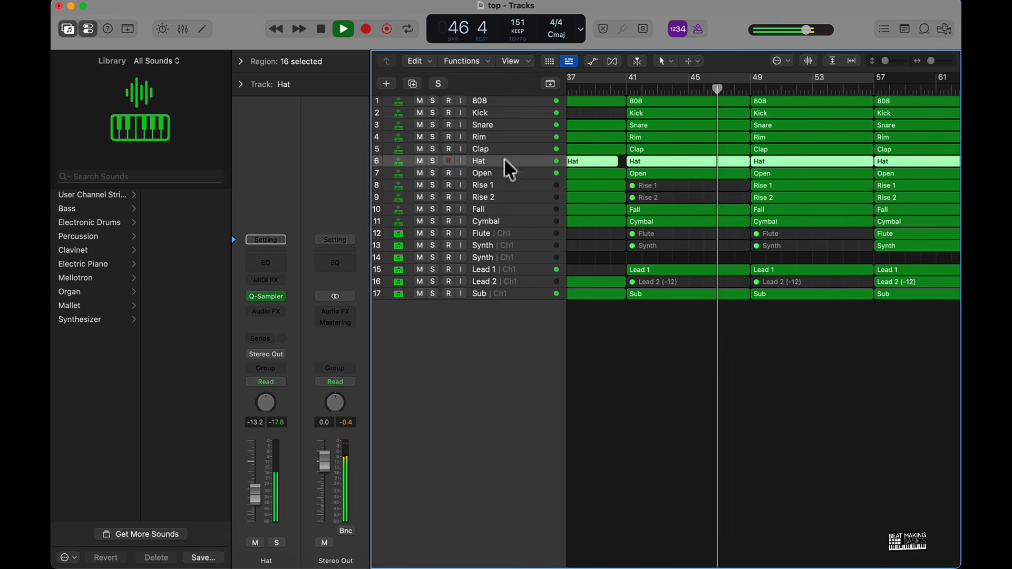
left_click(653, 400)
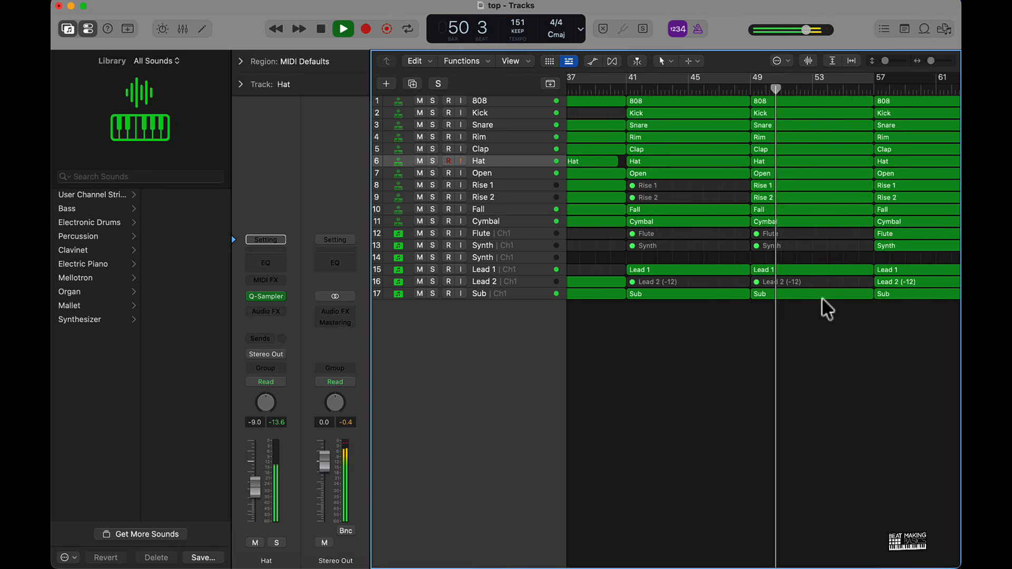
Shorten the Snare, Rim, Clap, Hat and Open regions in bars 49 to 57 to end at about bar 56, and stop playback
scroll(820, 295, "right", 5)
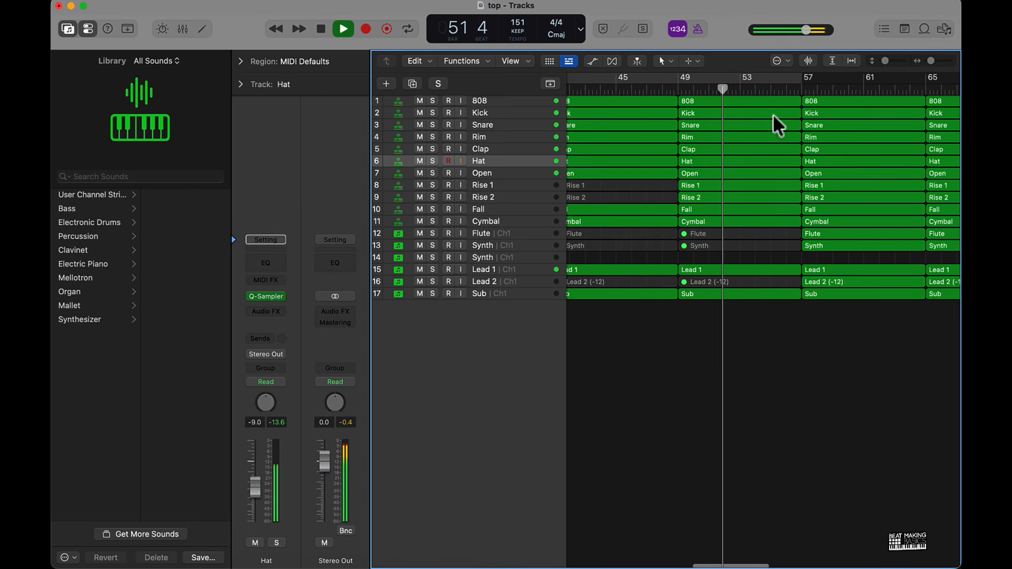
left_click_drag(777, 132, 785, 174)
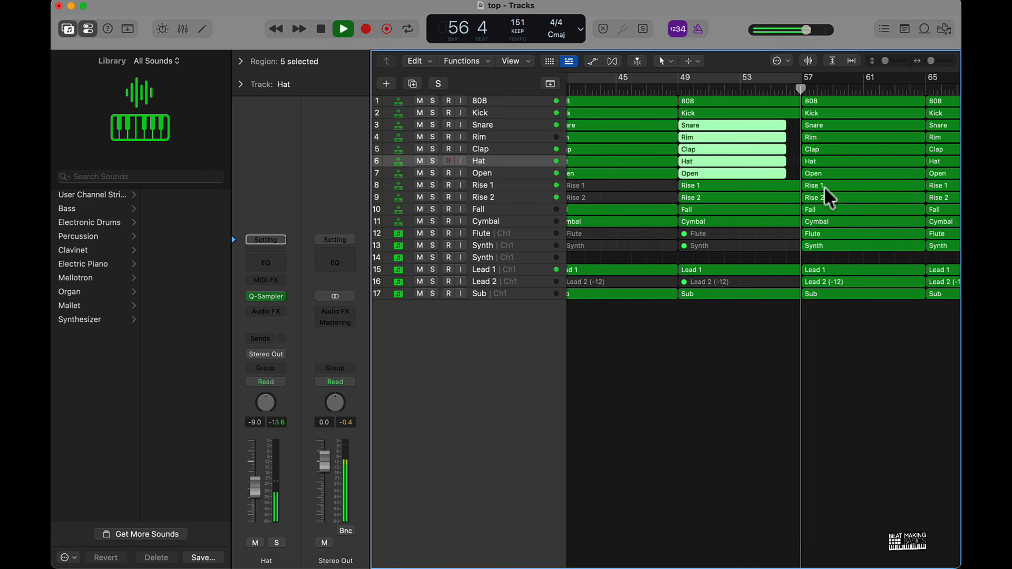
key("space")
Color all regions from bar 25 to bar 57 purple, deselect them and close the color palette
left_click(754, 341, "ctrl+alt")
left_click(754, 342, "ctrl+alt")
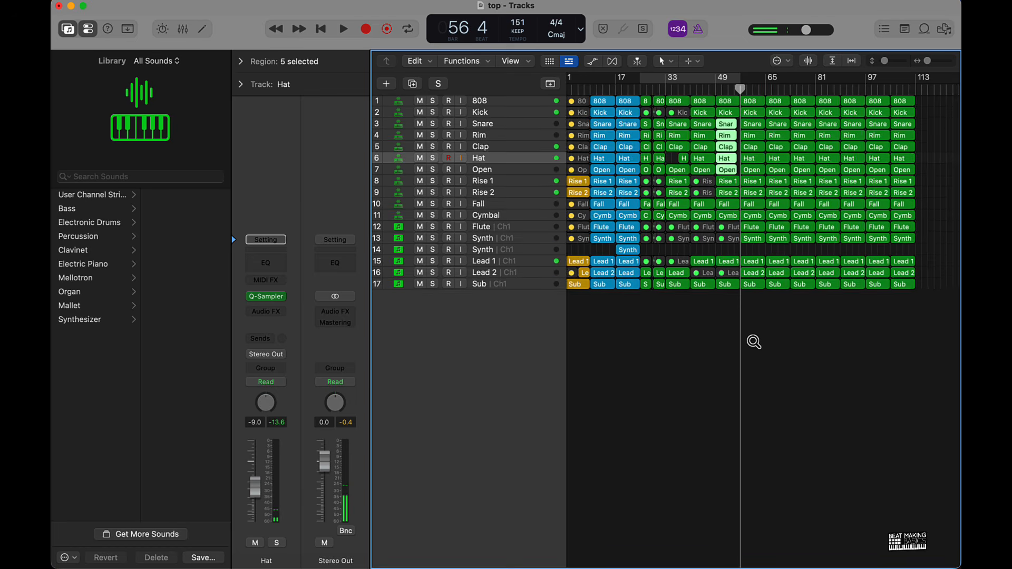
left_click_drag(645, 289, 739, 58)
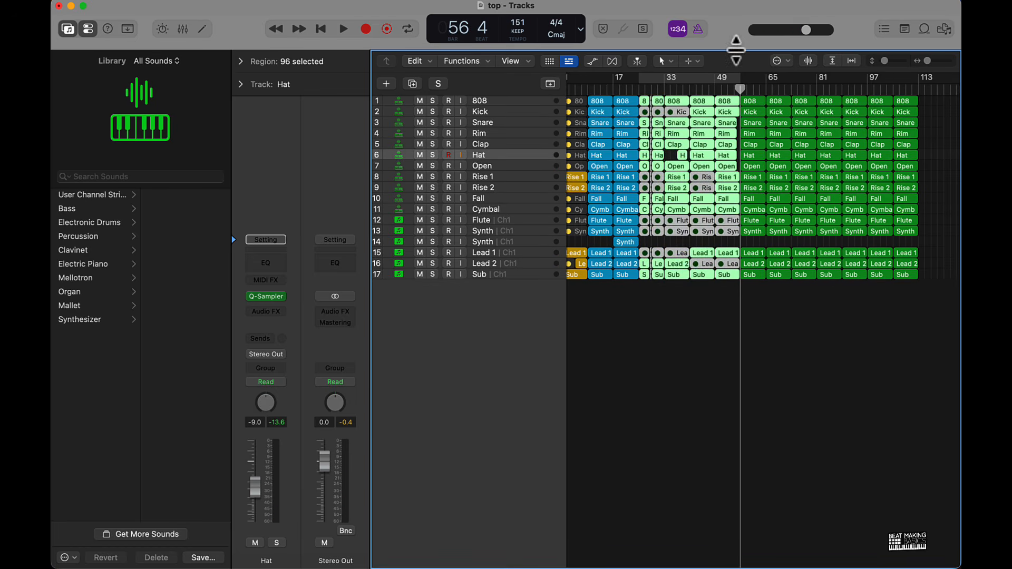
scroll(686, 143, "left", 2)
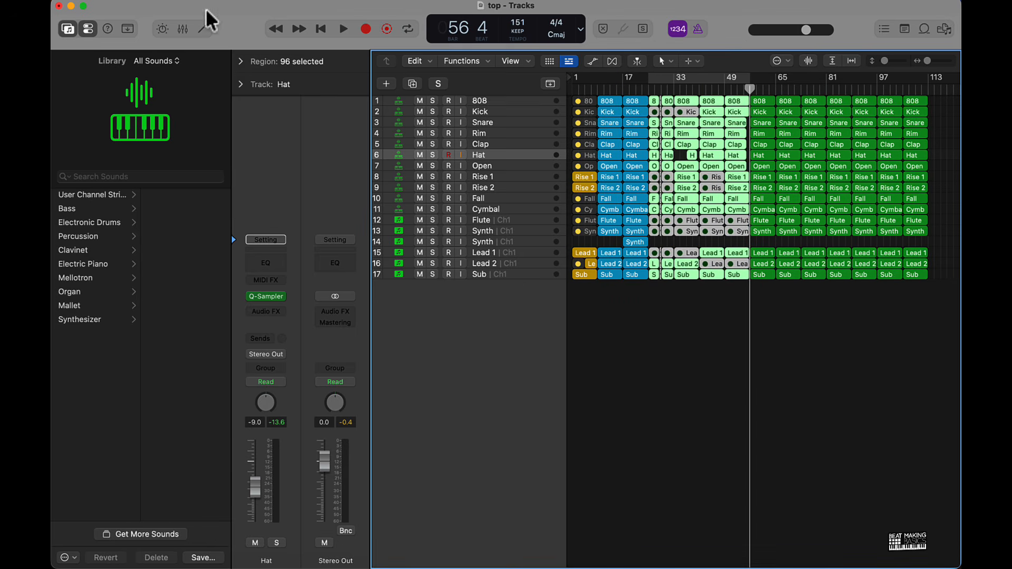
left_click(128, 29)
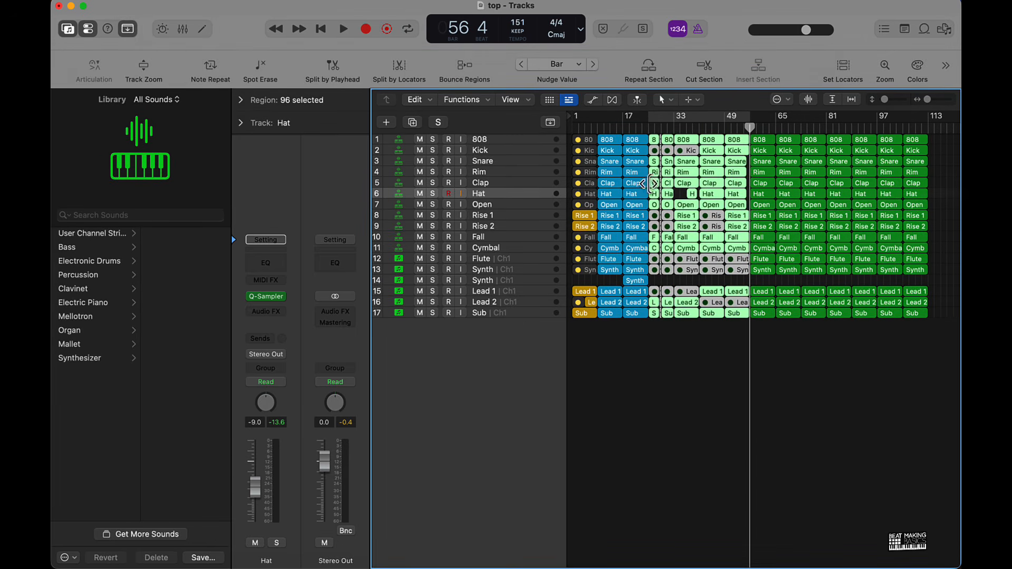
left_click(917, 69)
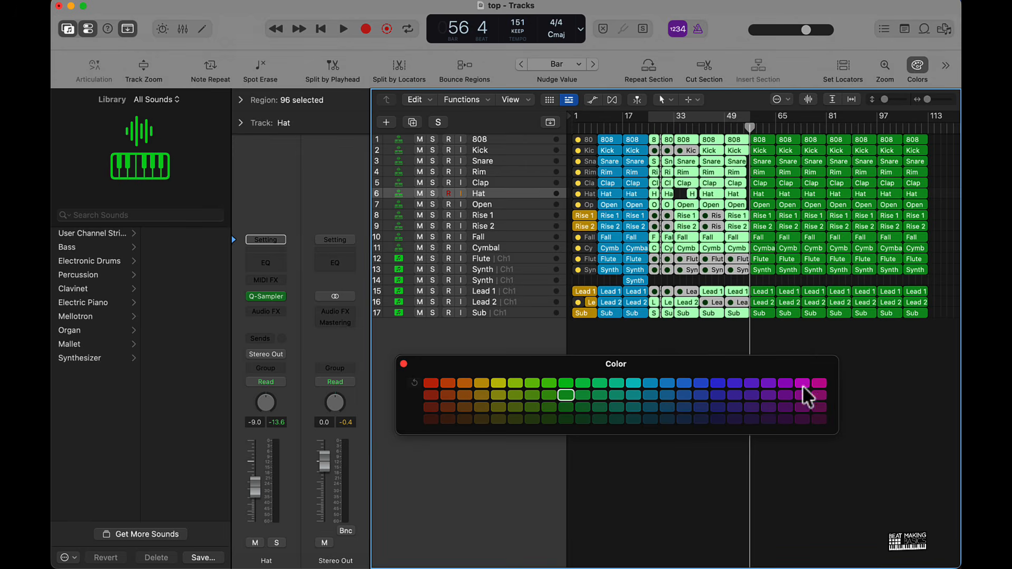
left_click(752, 385)
left_click(716, 350)
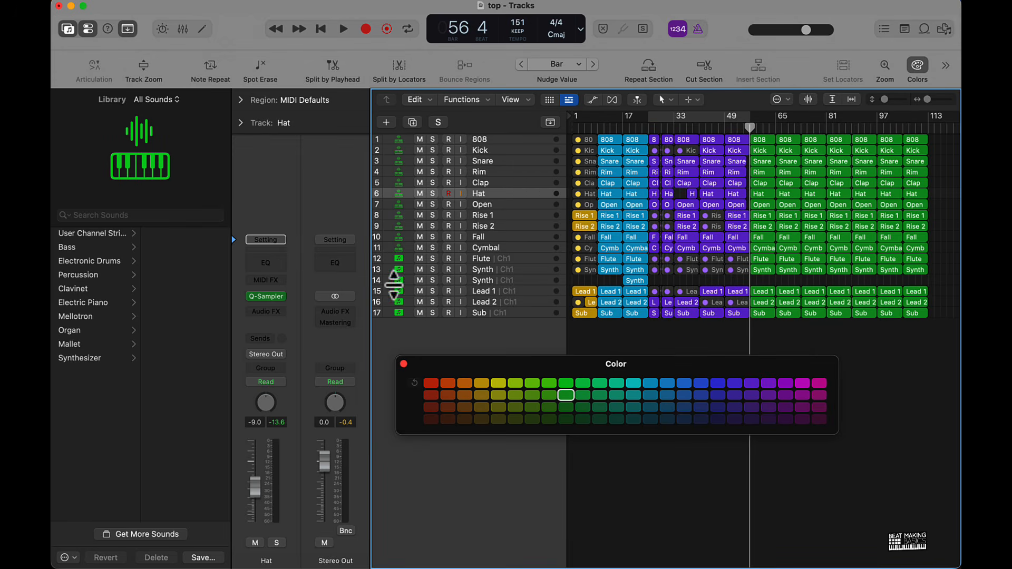
left_click(128, 33)
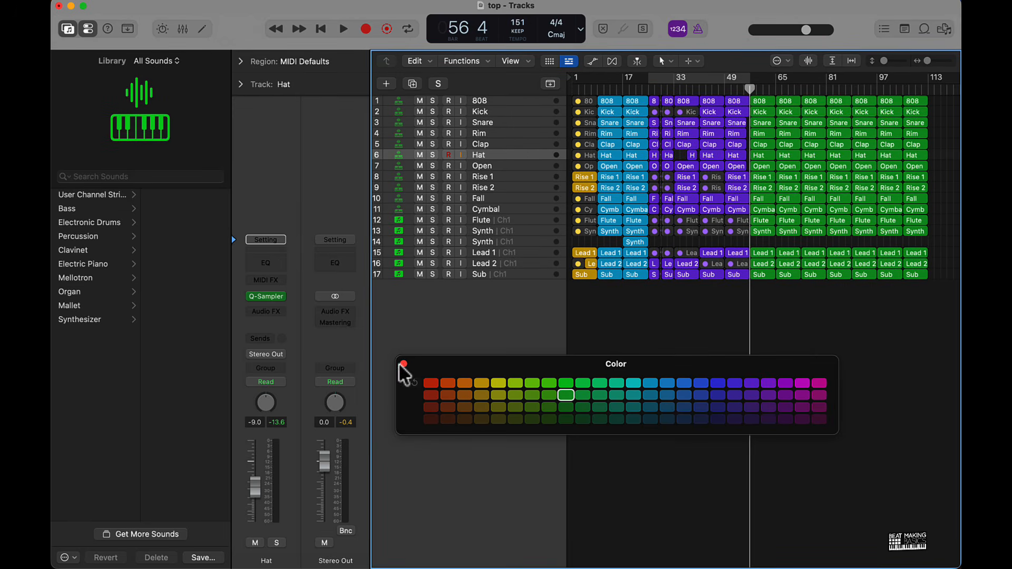
left_click(404, 363)
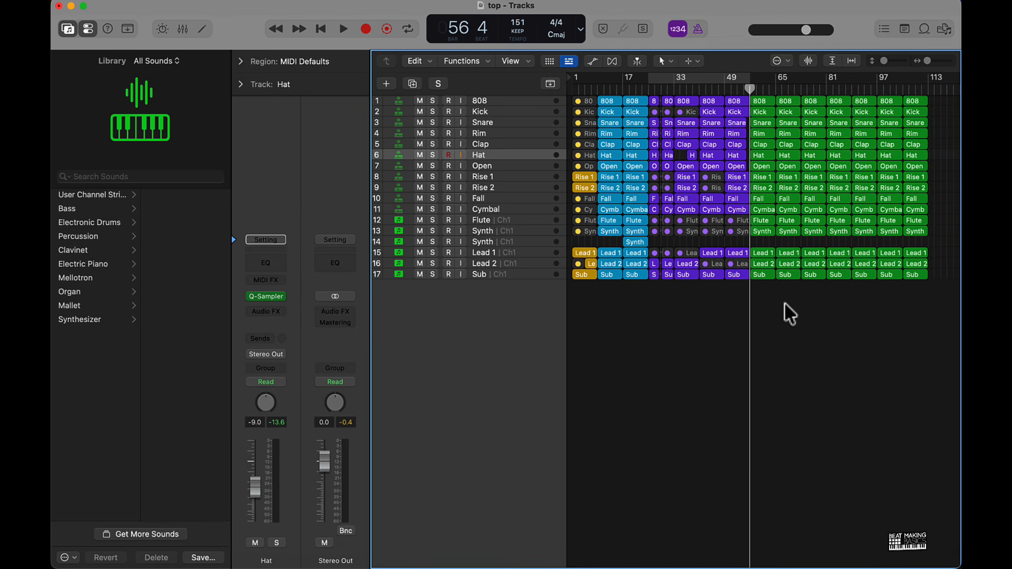
Delete all the green regions from bar 57 onward on every track
left_click_drag(758, 306, 955, 27)
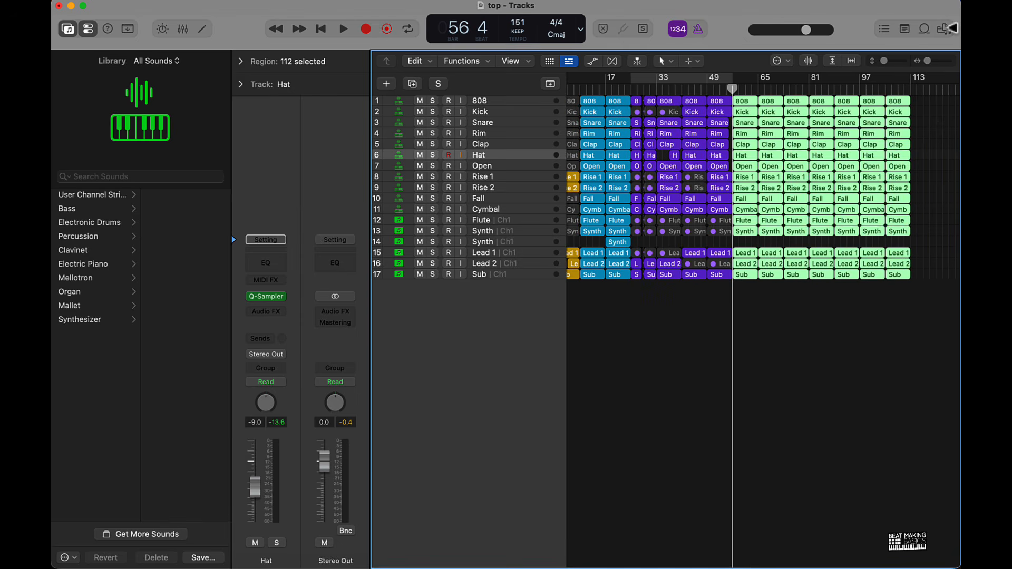
key("Delete")
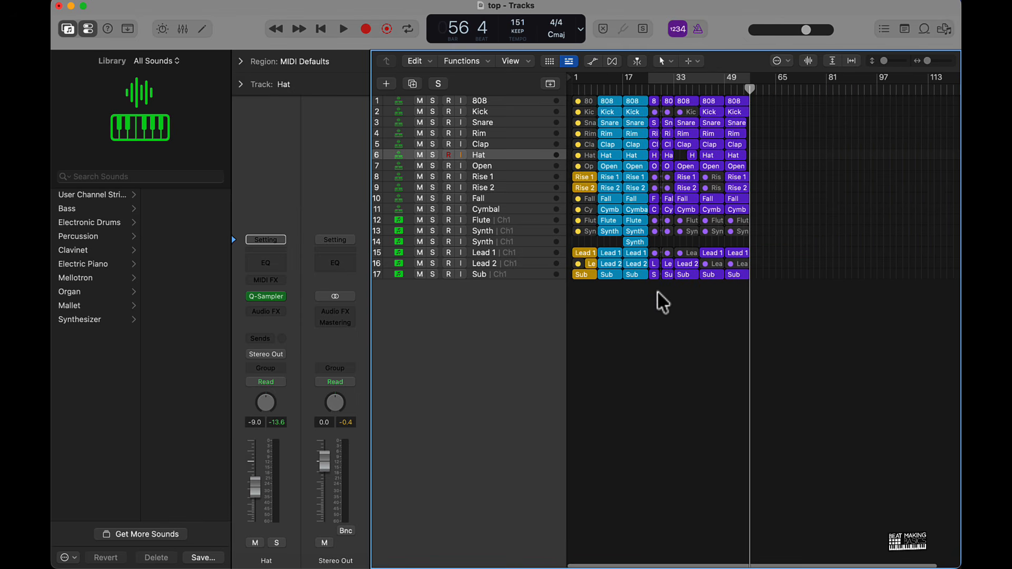
Repeat all blue and purple regions from bars 9 to 57 so the copies run from bar 57 to bar 105
left_click_drag(609, 297, 857, 27)
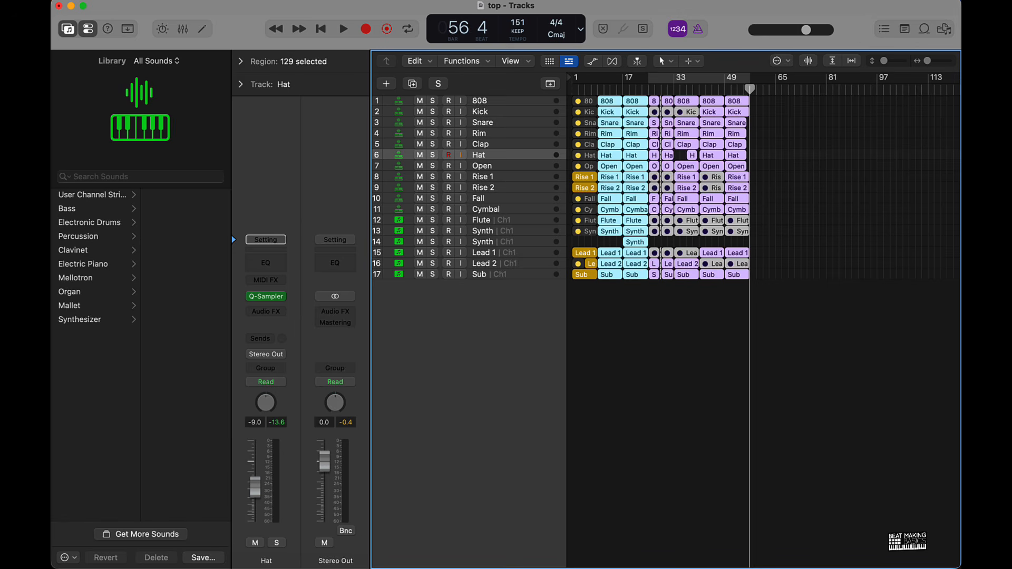
key("period")
key("comma")
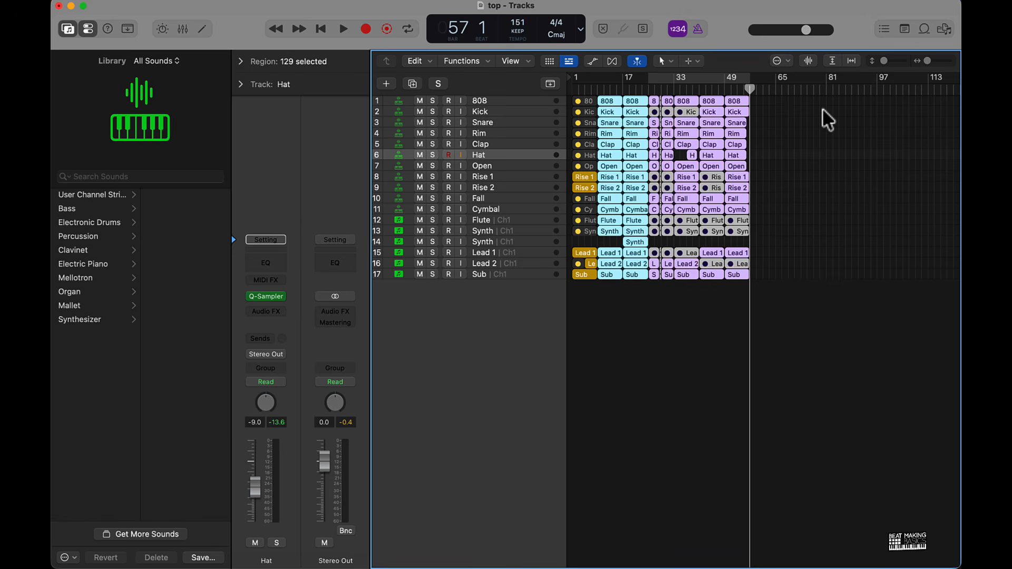
key("period")
key("comma")
key("period")
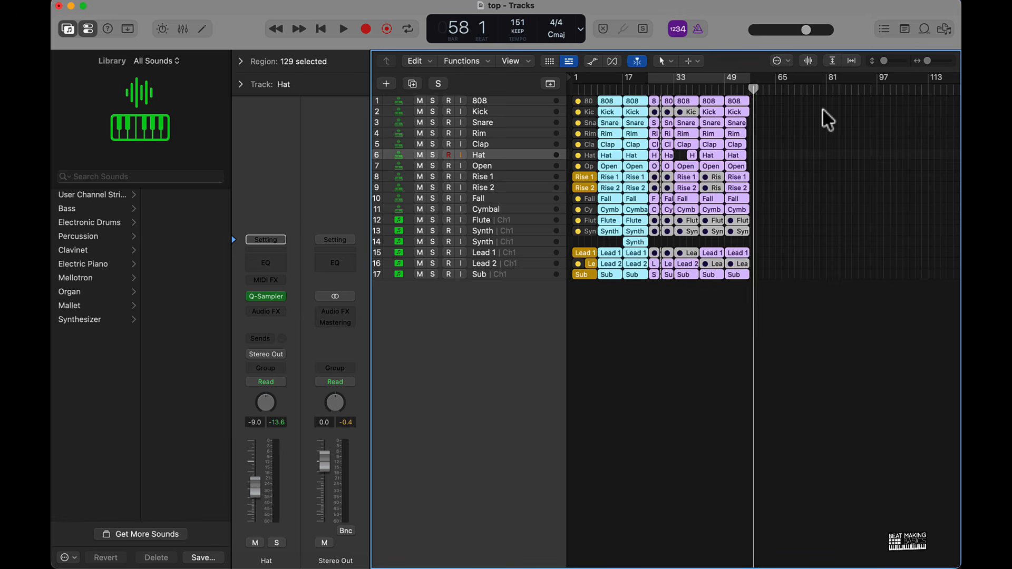
key("comma")
left_click(820, 108)
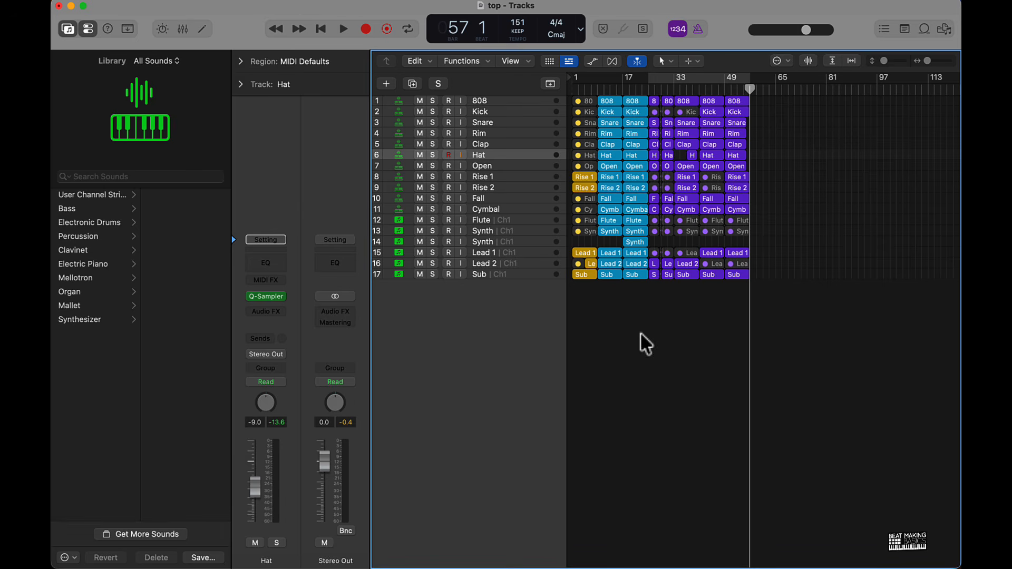
left_click_drag(597, 314, 819, 1)
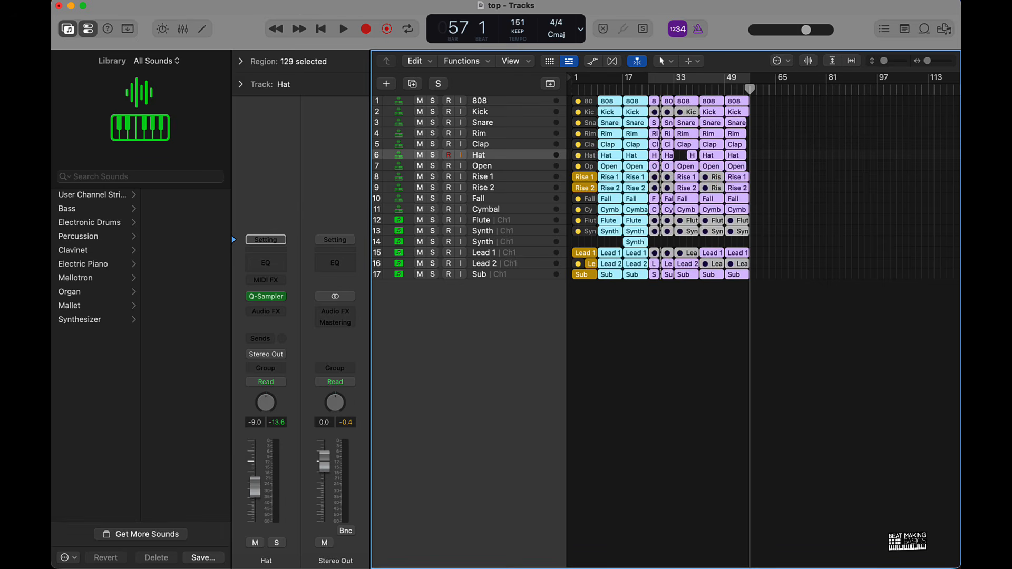
key("super+r")
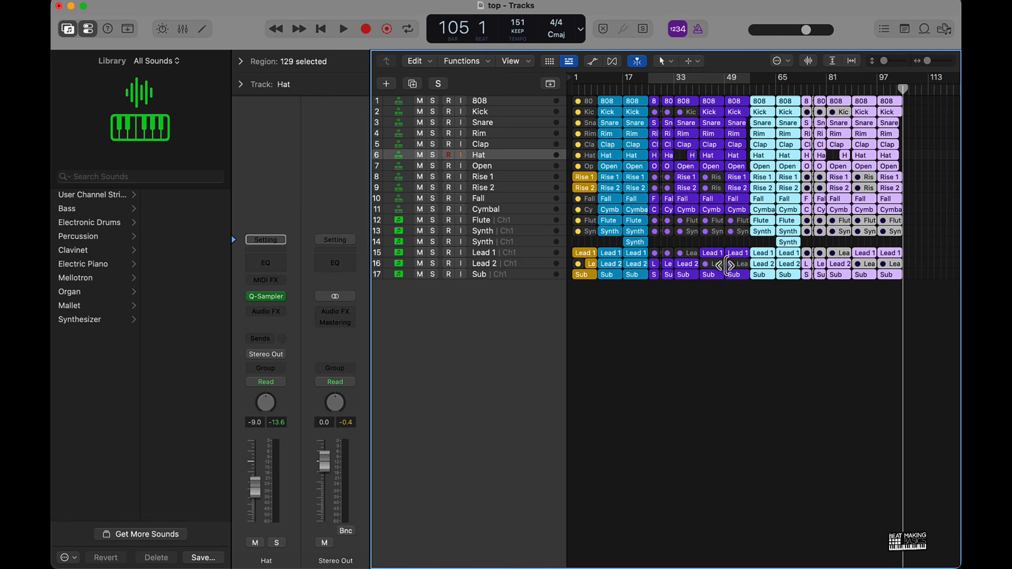
Copy the blue regions from bars 57 to 73 on all tracks to the end of the arrangement at bar 105
left_click(717, 354)
left_click_drag(759, 313, 795, 68)
key("super+r")
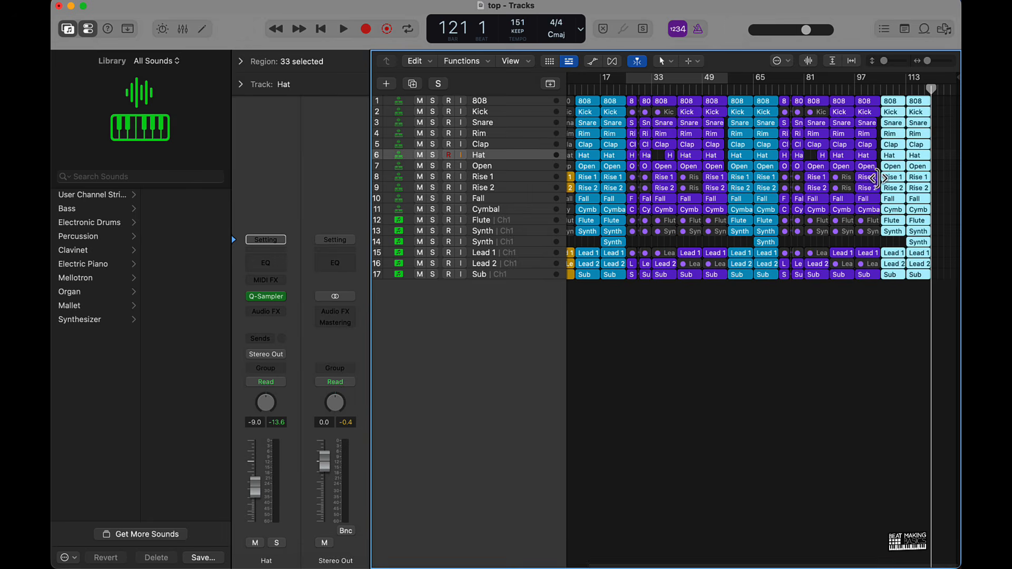
Repeat the last blue section, bars 113 to 121, twice so the copies fill bars 121 to 137
scroll(875, 174, "left", 2)
scroll(706, 290, "left", 2)
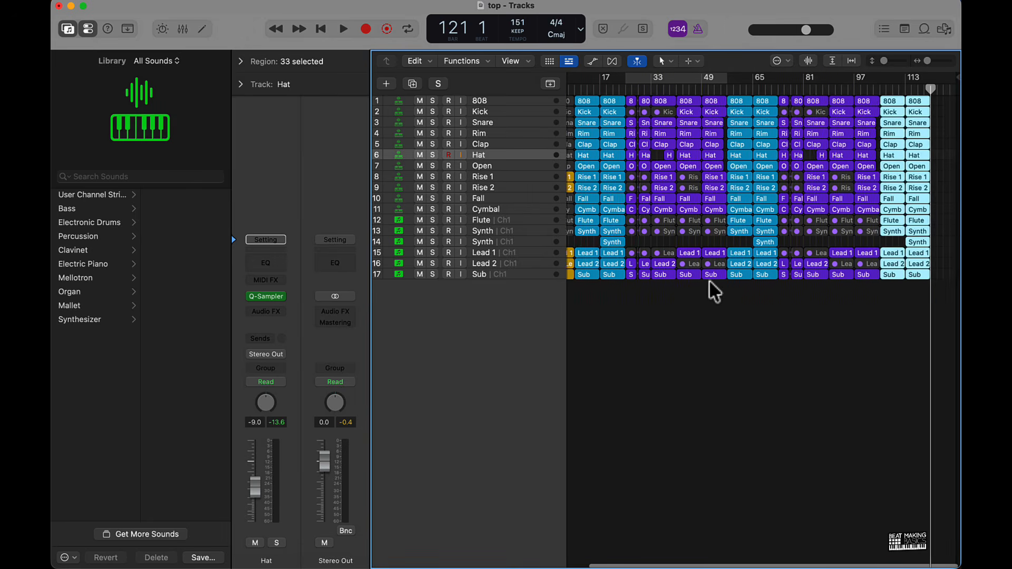
scroll(710, 281, "right", 3)
left_click_drag(920, 296, 930, 59)
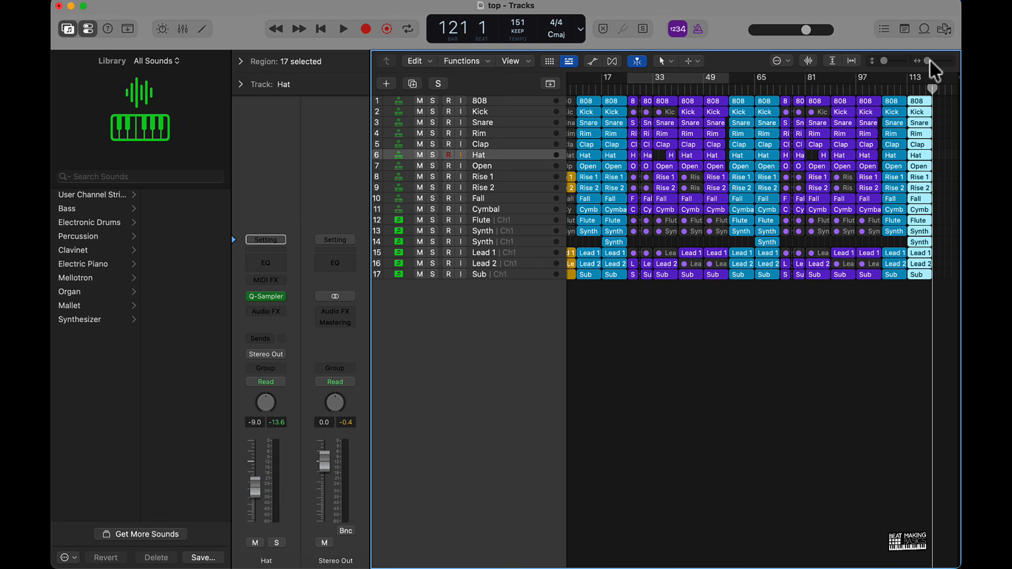
key("super+r")
key("super+r")
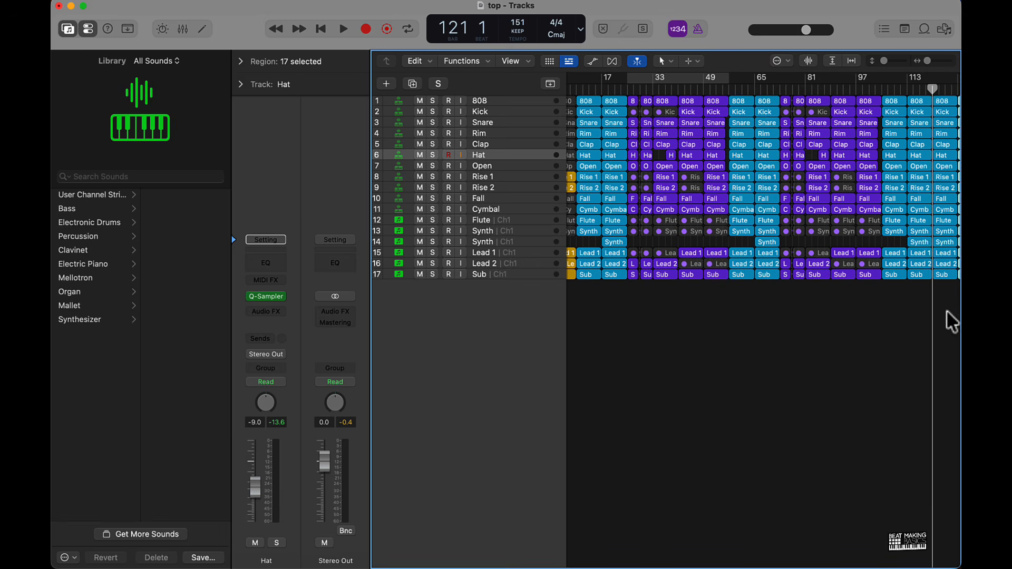
Color all regions from bar 121 to bar 137 orange, deselect them and close the color palette
scroll(947, 312, "right", 3)
left_click_drag(926, 287, 958, 97)
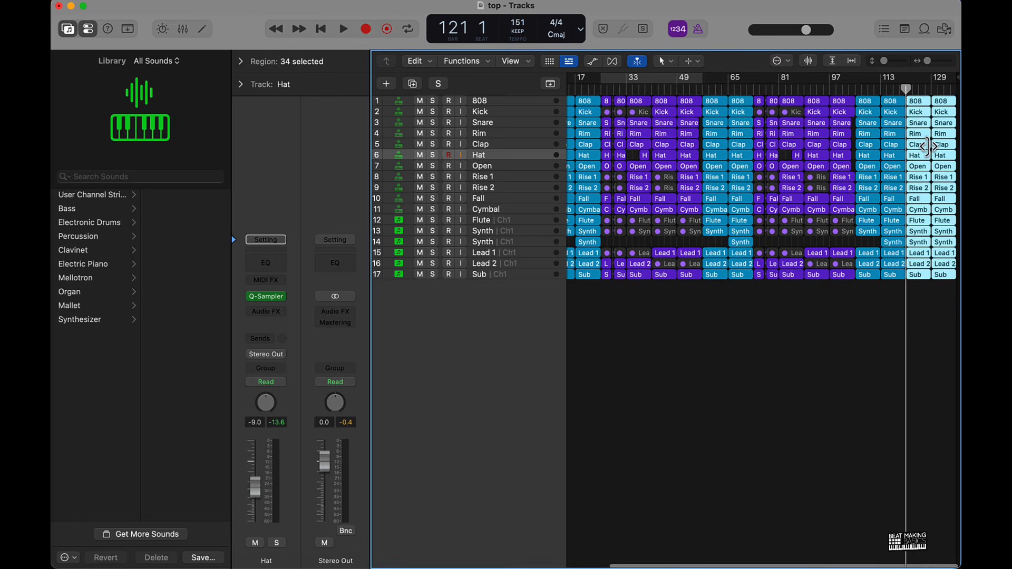
left_click(121, 28)
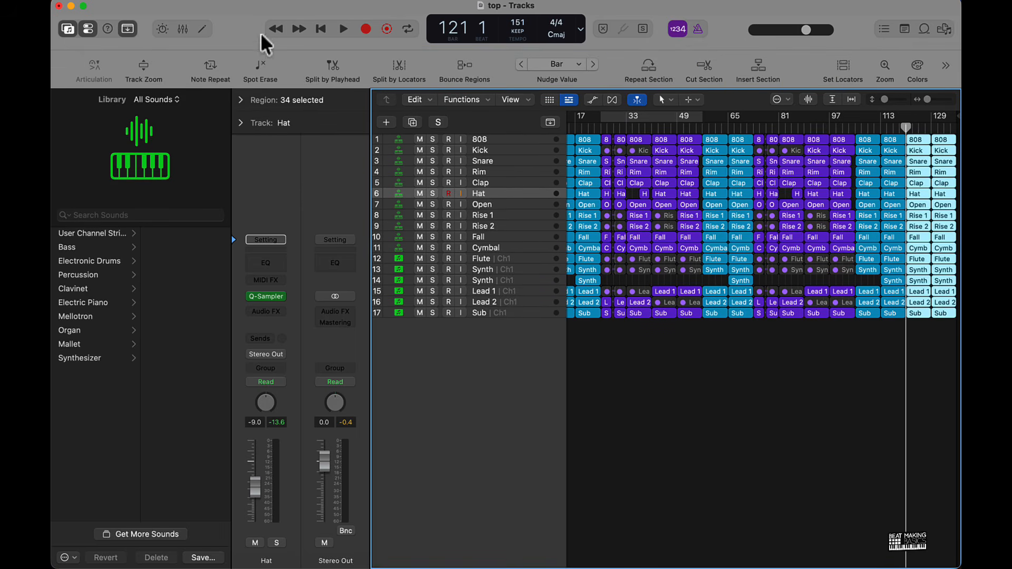
left_click(917, 66)
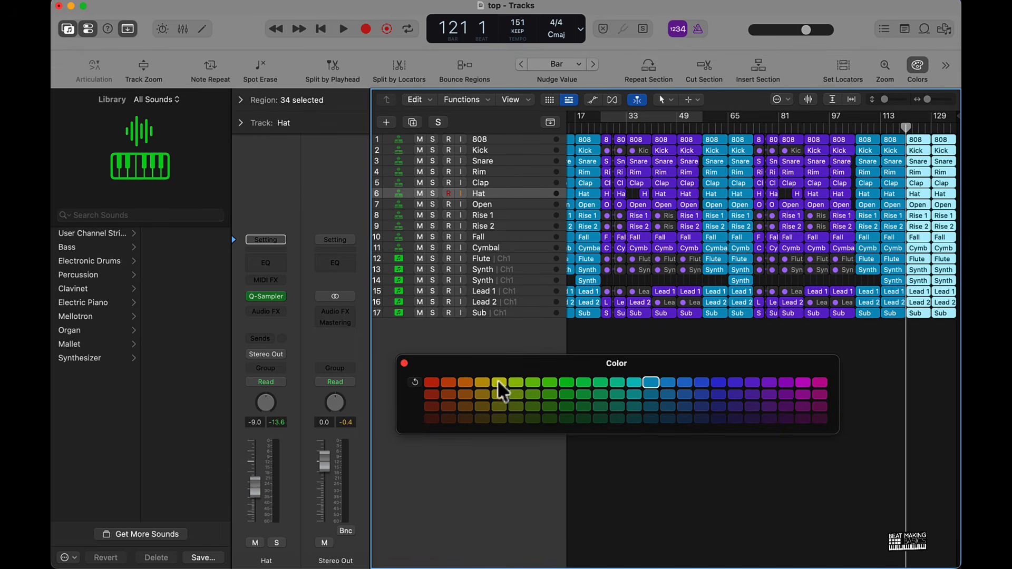
left_click(465, 382)
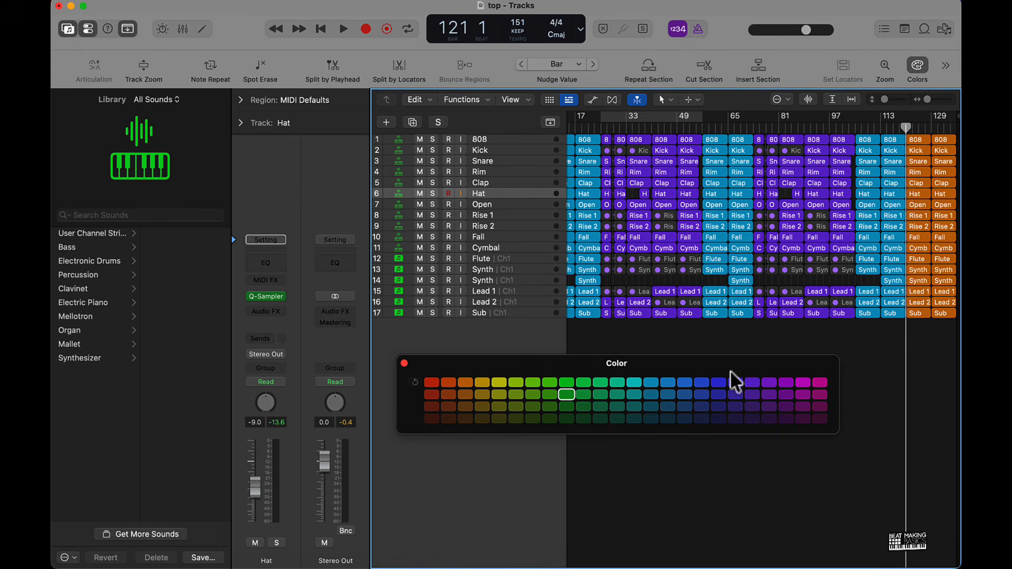
left_click(405, 363)
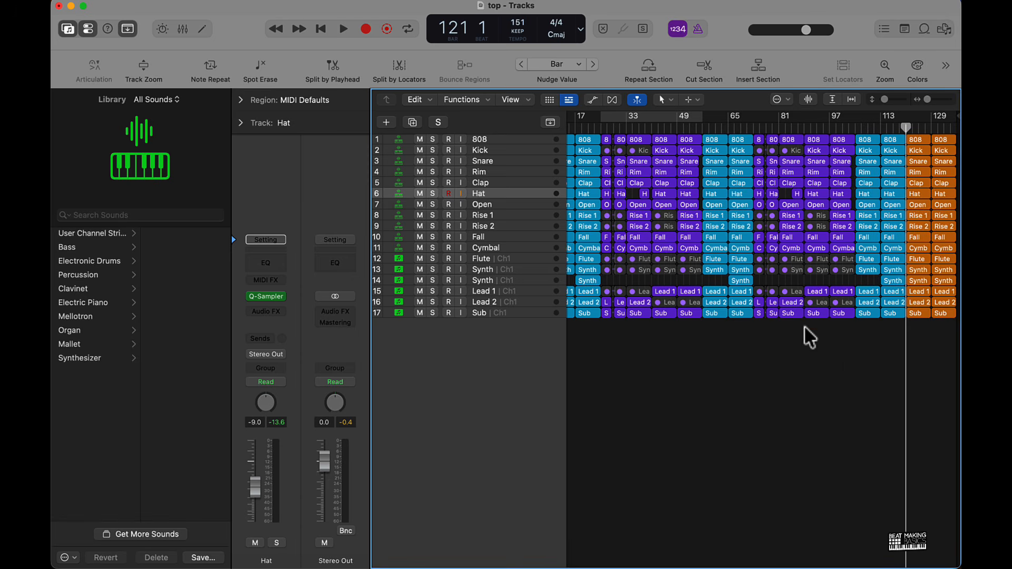
Mute the orange Lead 2 region in bars 129 to 137
scroll(865, 323, "right", 5)
scroll(864, 307, "left", 5)
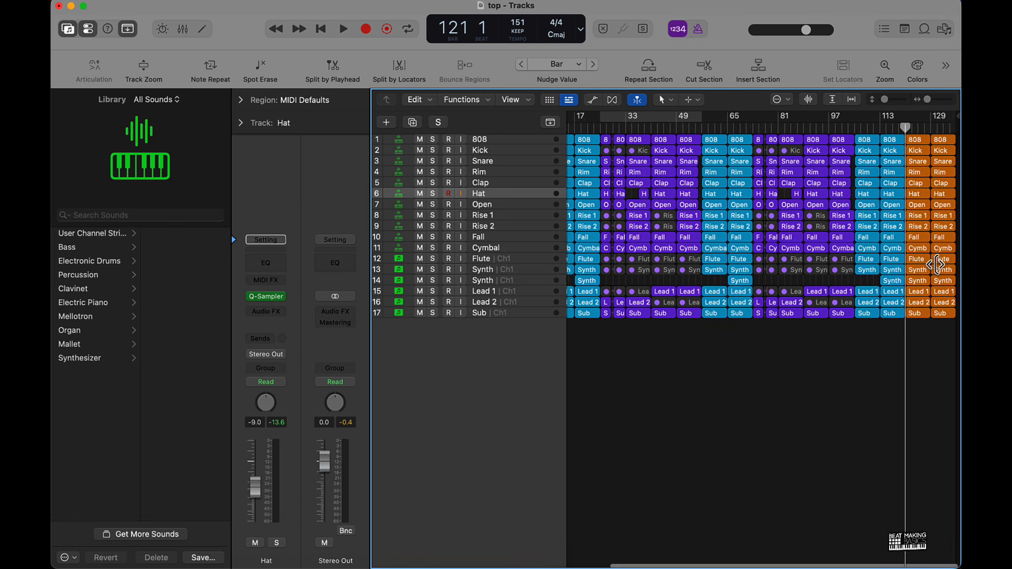
scroll(781, 237, "right", 4)
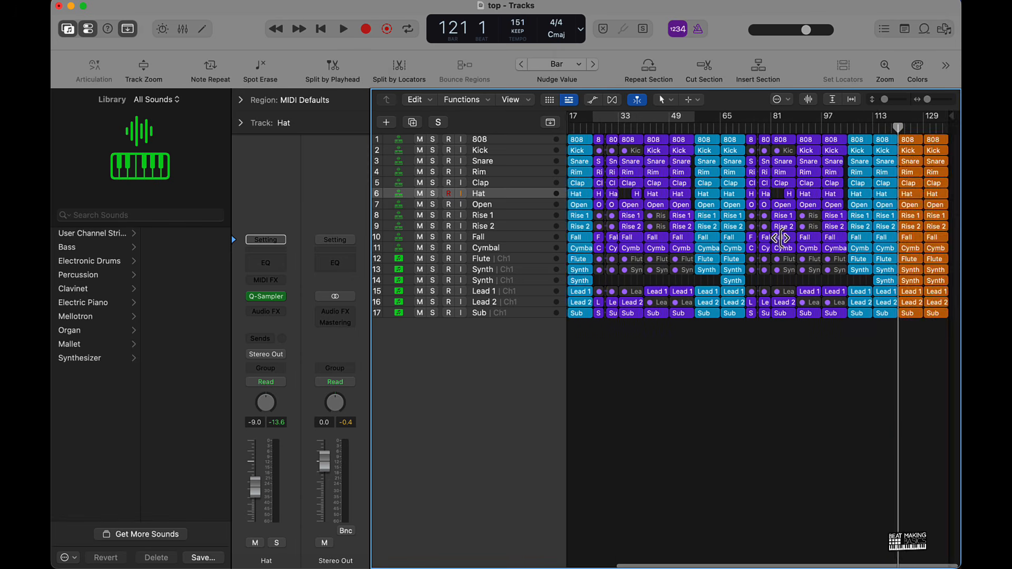
scroll(769, 251, "left", 4)
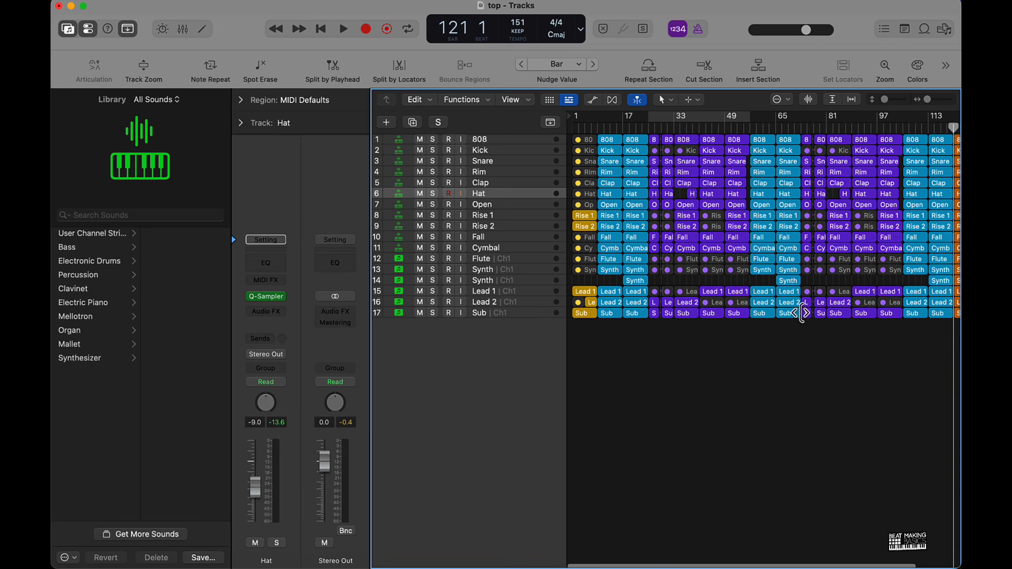
scroll(791, 312, "right", 3)
scroll(606, 301, "left", 3)
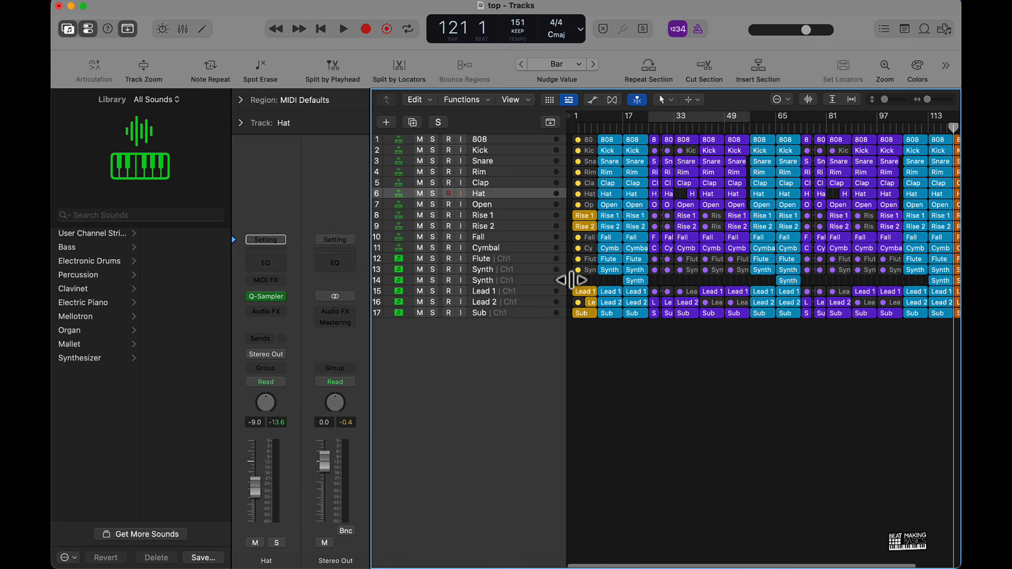
scroll(865, 285, "right", 4)
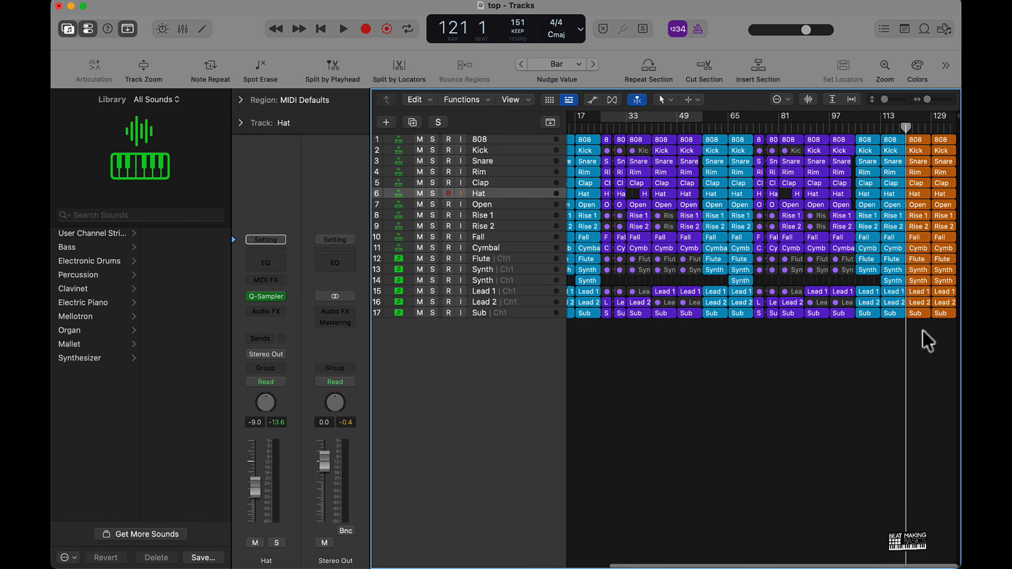
left_click(944, 291)
scroll(860, 335, "right", 1)
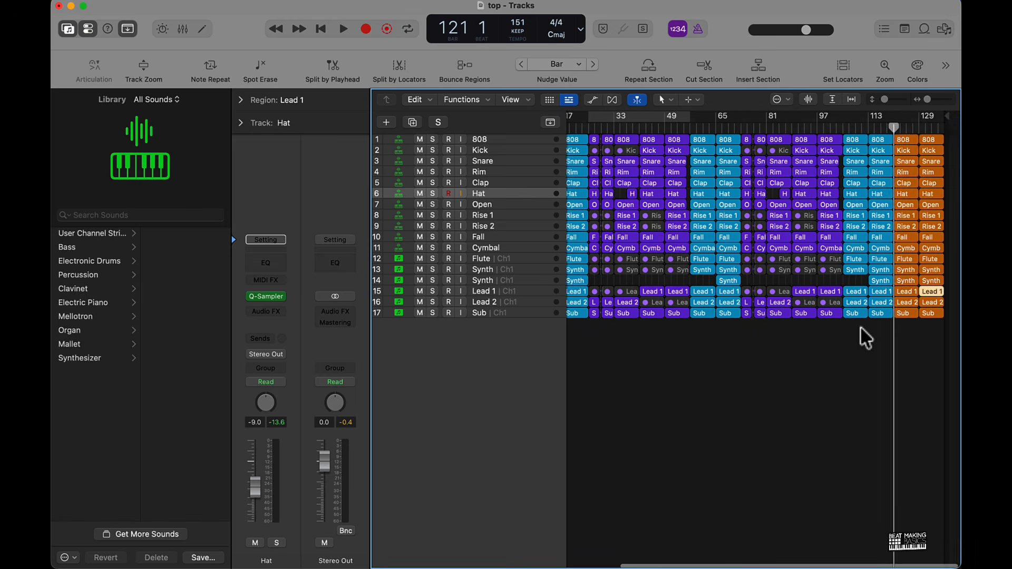
left_click(943, 303)
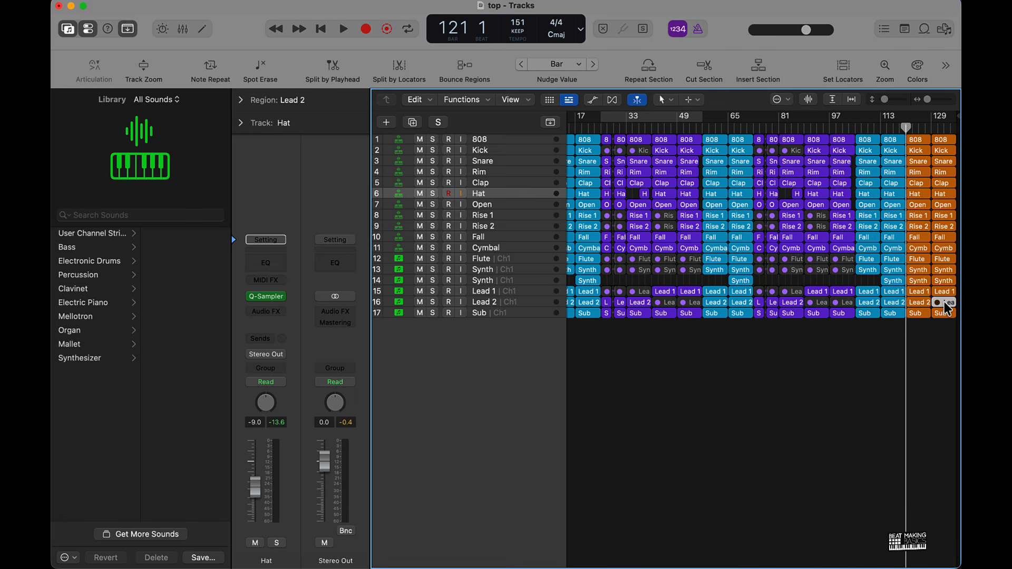
Mute the orange regions in bars 121 to 137 on every track from 808 down to the second Synth, and deselect them
left_click_drag(943, 285, 954, 100)
key("ctrl+m")
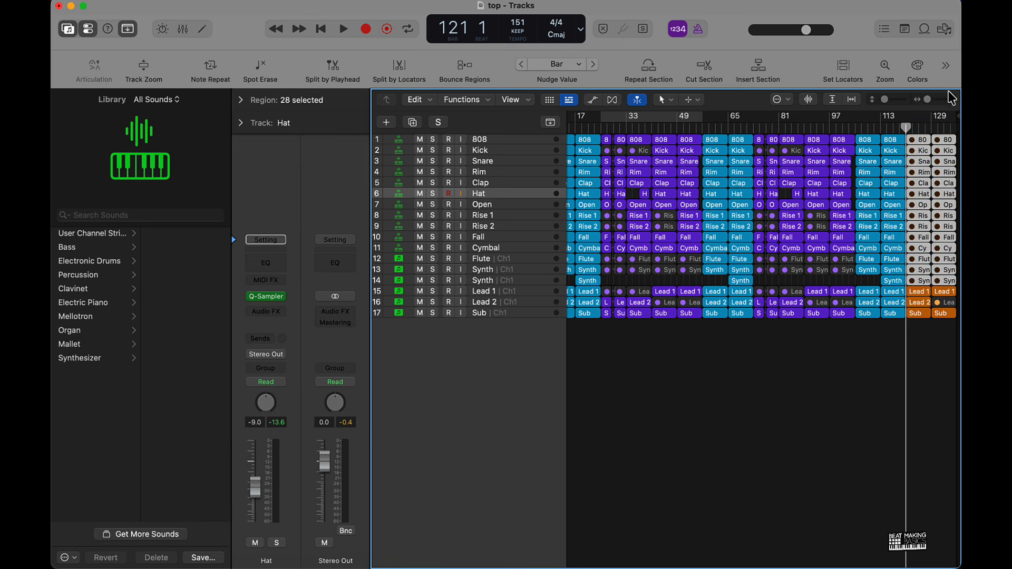
left_click(897, 394)
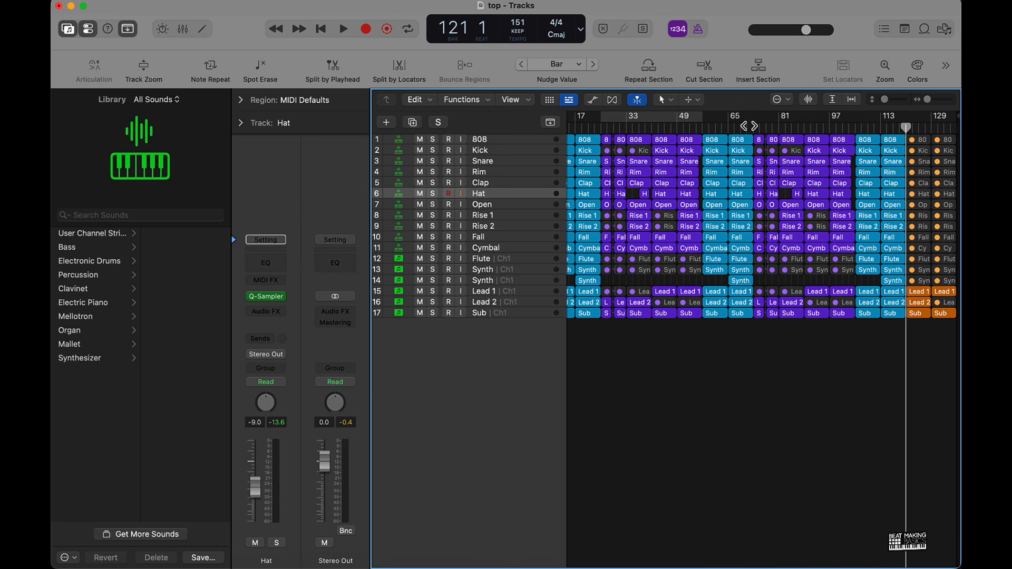
Mute the three purple Lead 2 regions between bars 73 and 89
left_click(749, 126)
left_click(768, 350, "ctrl+alt")
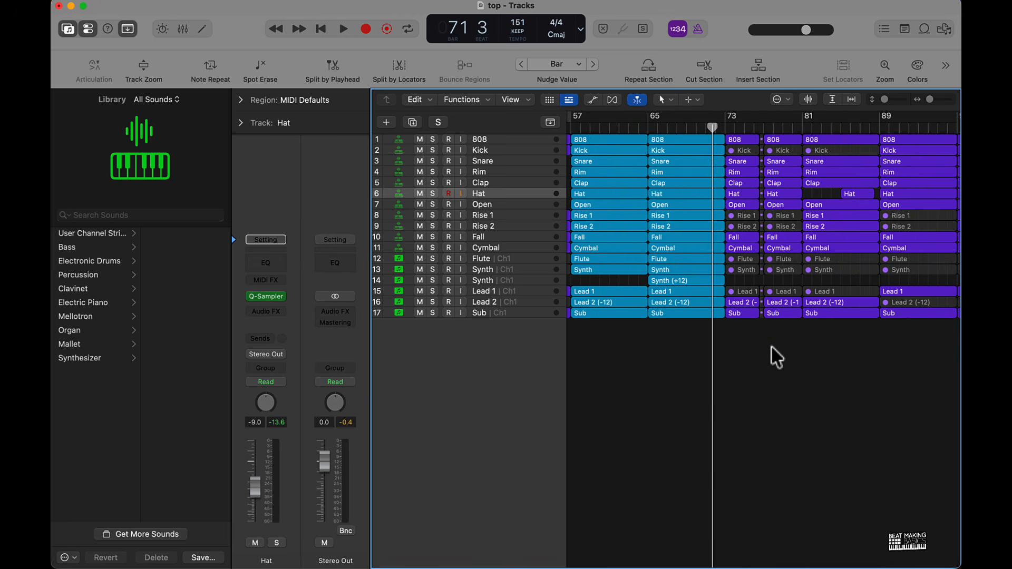
scroll(780, 332, "right", 2)
left_click(704, 303)
left_click(747, 303, "shift")
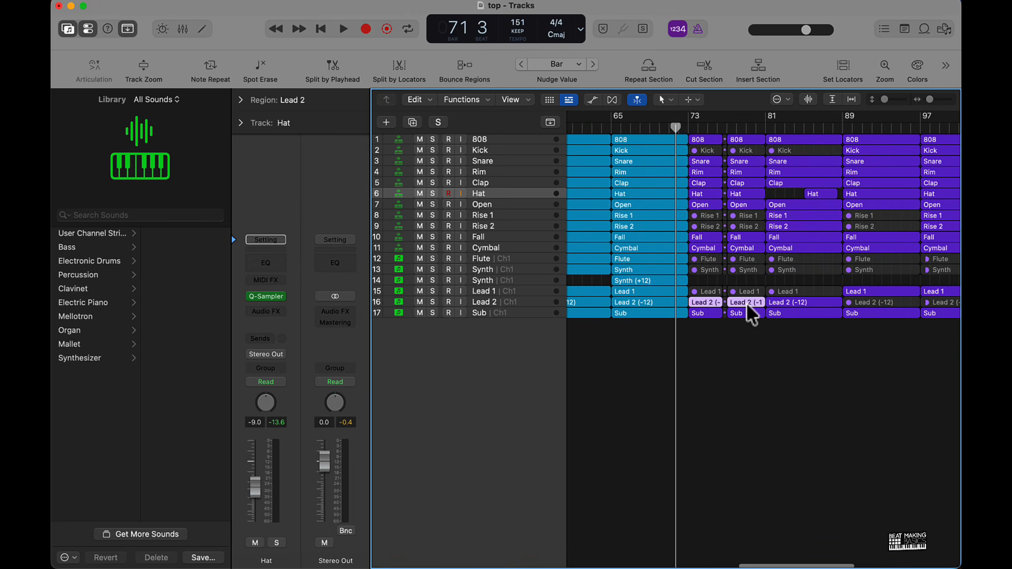
left_click(793, 304)
scroll(723, 295, "right", 2)
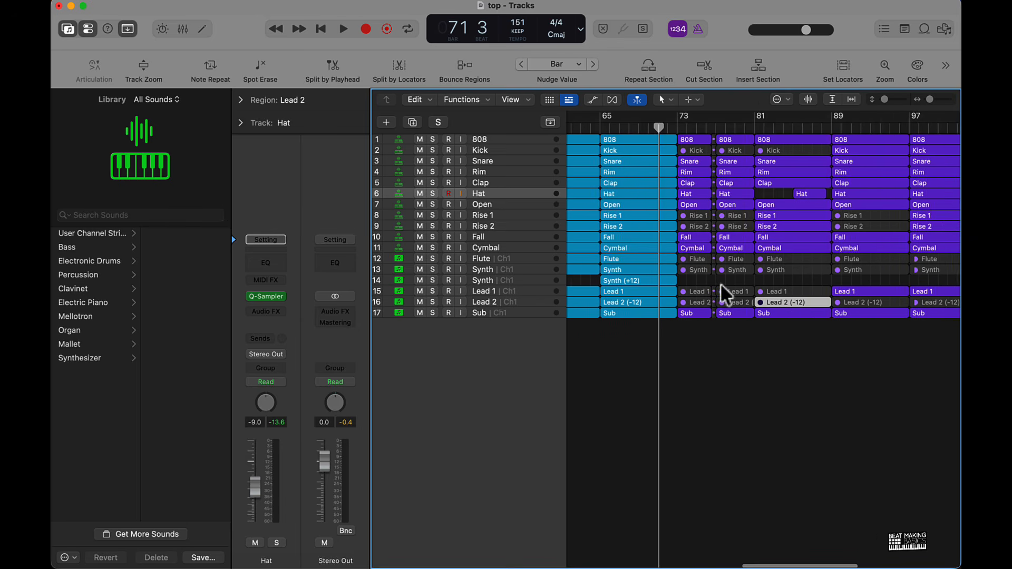
Unmute the three purple Lead 1 regions between bars 73 and 89
left_click(750, 292)
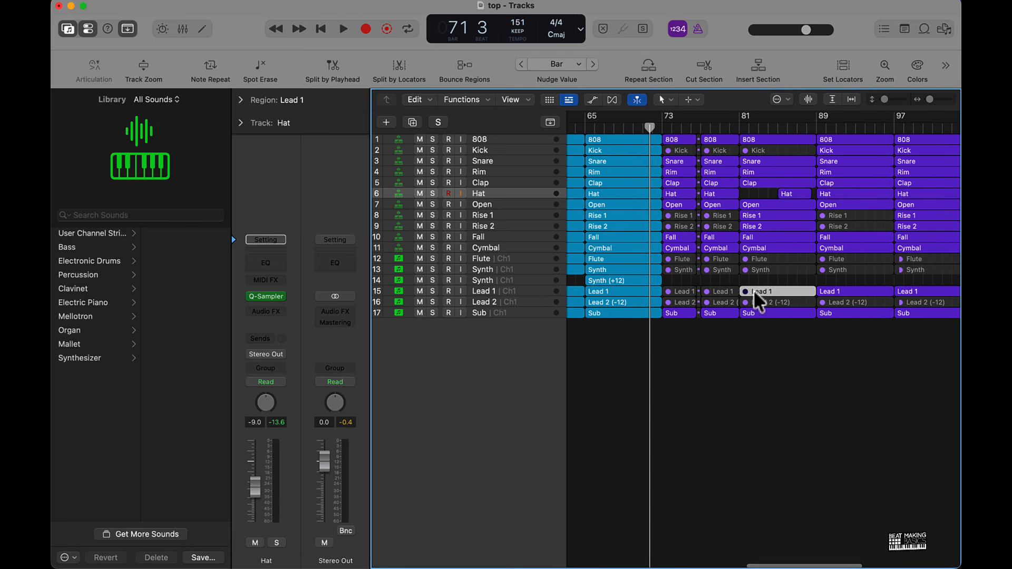
left_click(718, 291, "shift")
left_click(677, 293, "shift")
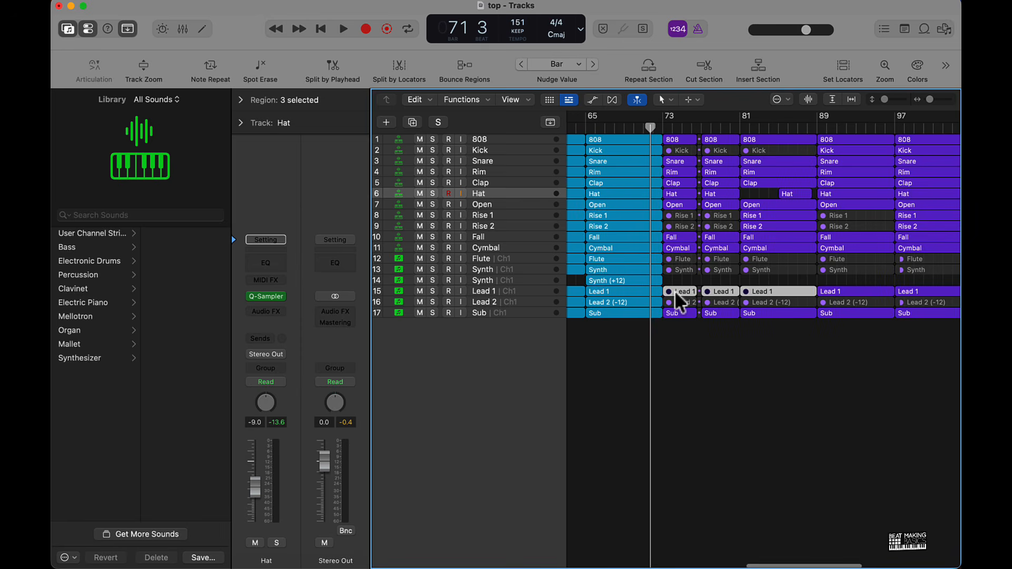
scroll(678, 295, "right", 15)
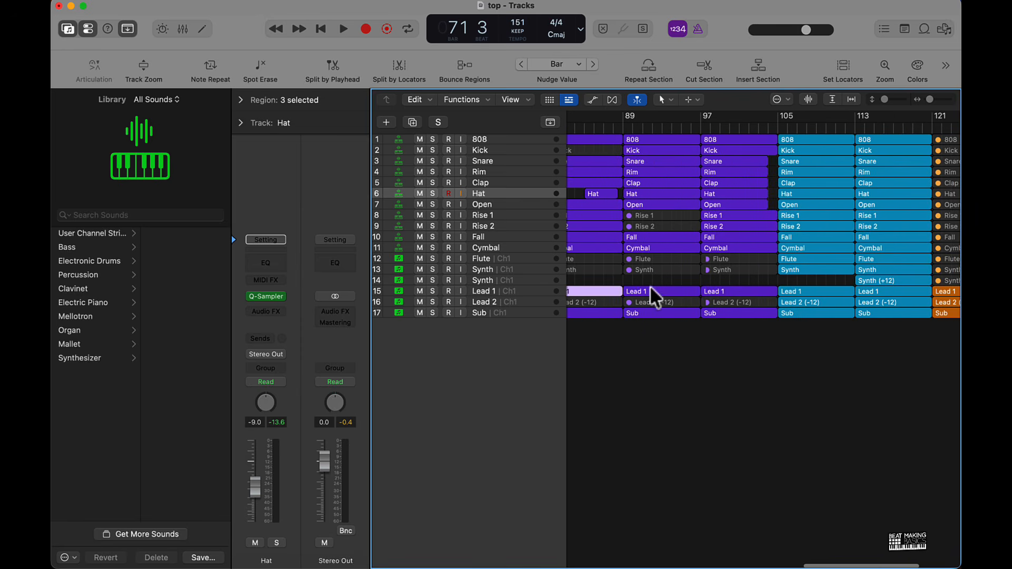
Mute the Lead 1 regions and unmute the Lead 2 regions from bar 89 to bar 105, and deselect them
left_click(680, 291)
left_click(717, 291, "shift")
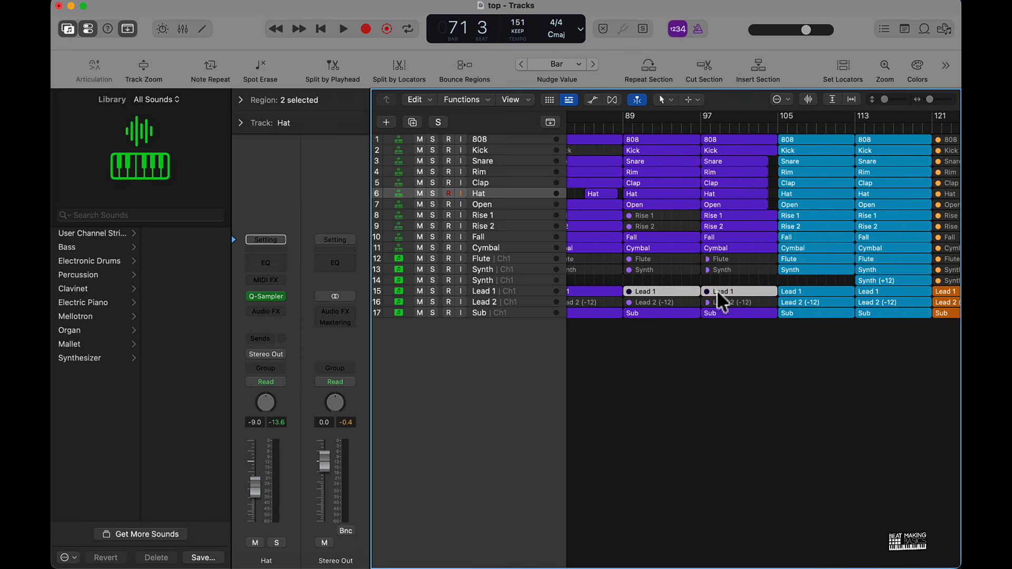
left_click(733, 302)
left_click(658, 302, "shift")
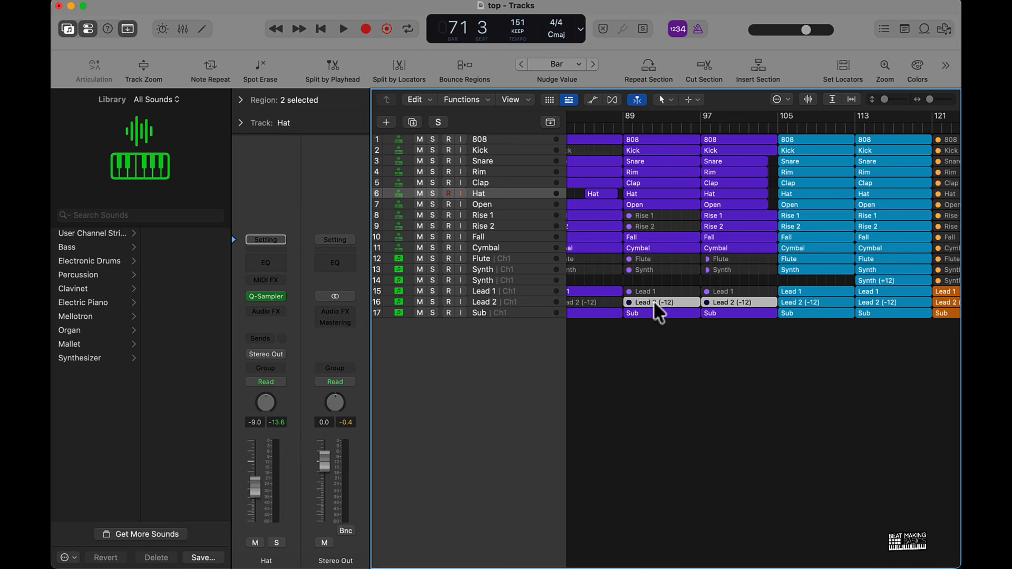
left_click(717, 394)
left_click(714, 382, "ctrl+alt")
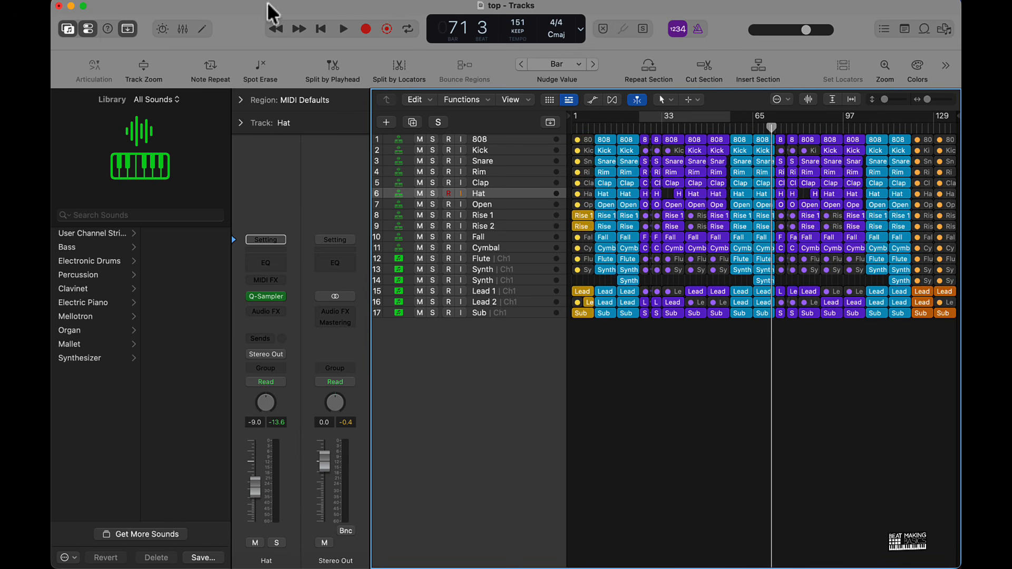
Hide the toolbar and insert Remix FX on the Lead 1 track, with its plug-in window scaled to 50%
left_click(128, 28)
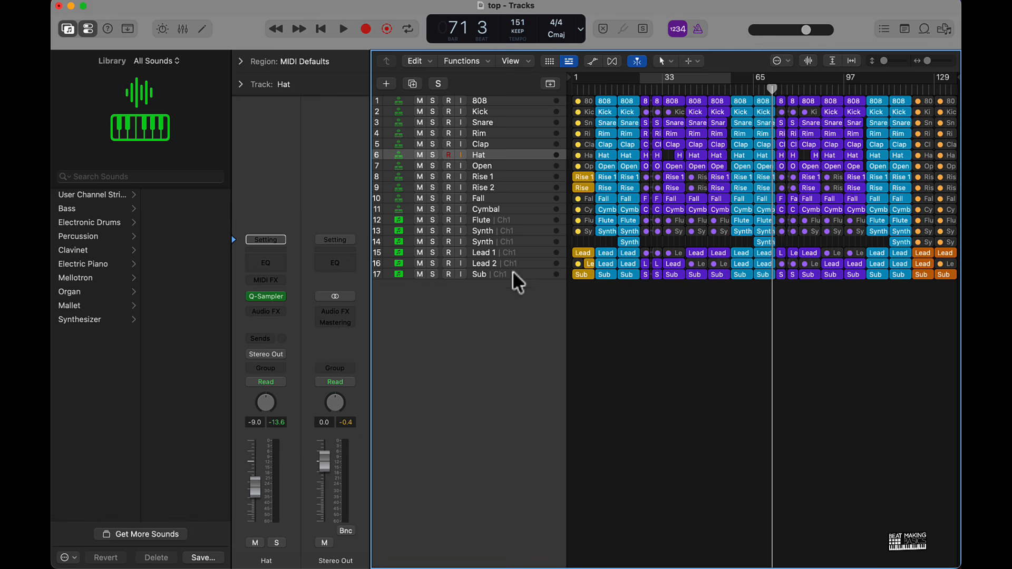
left_click(523, 253)
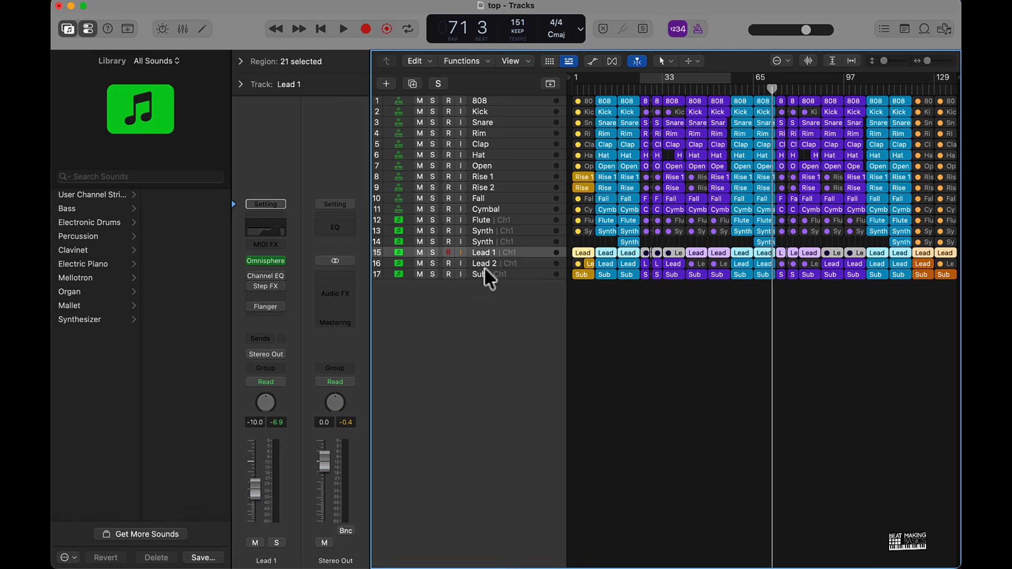
left_click(277, 317)
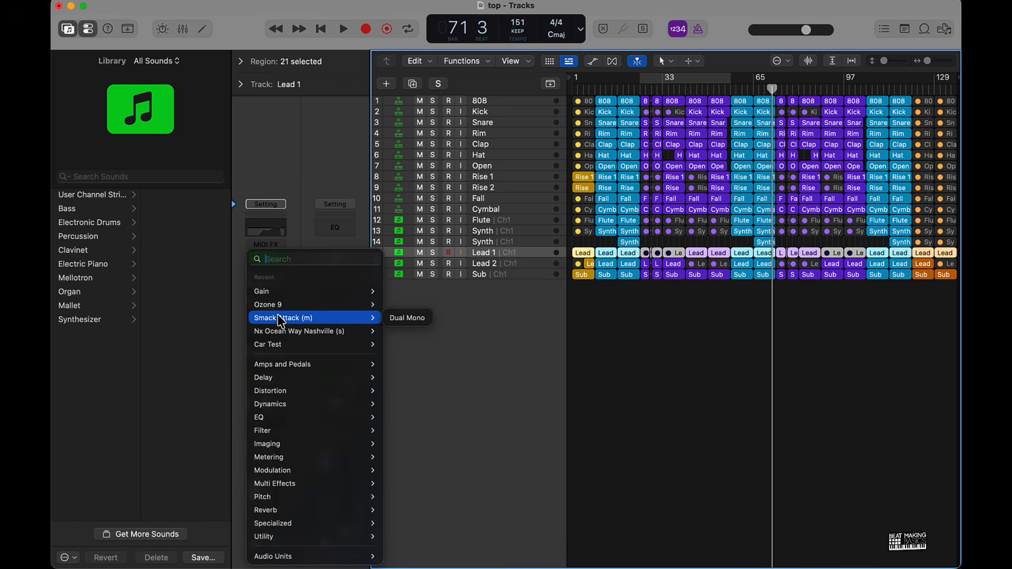
mouse_move(296, 485)
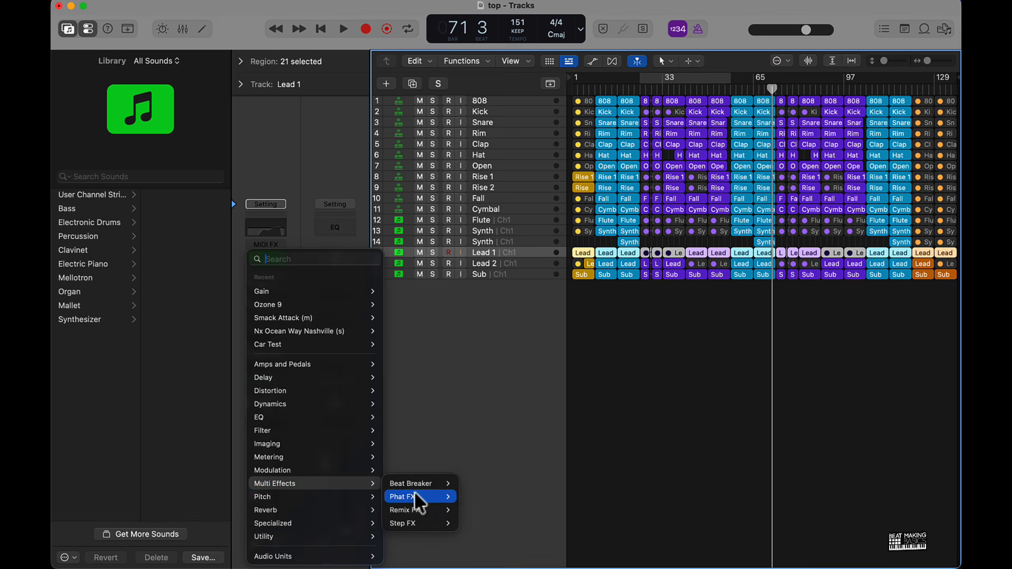
mouse_move(427, 511)
left_click(474, 511)
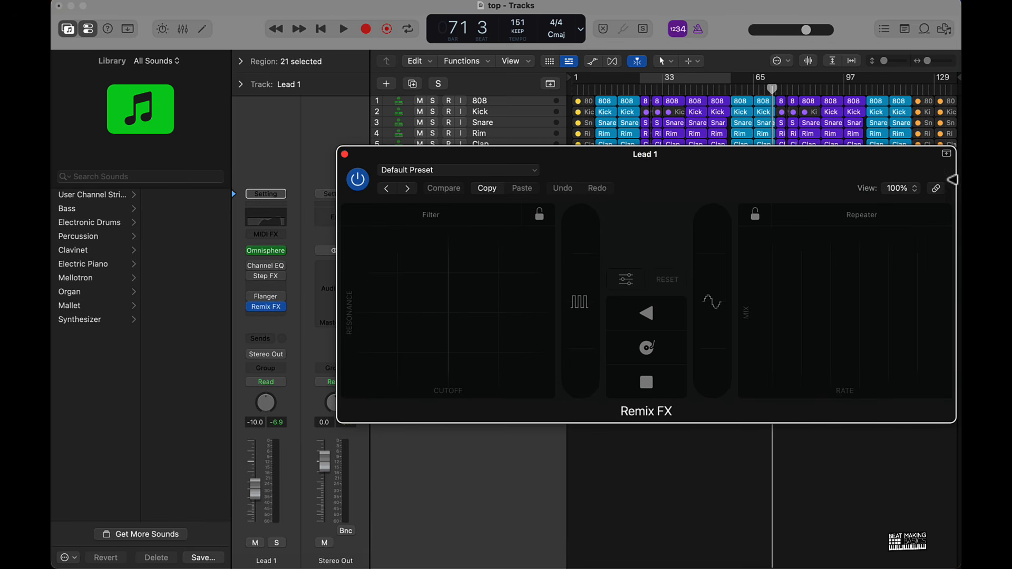
left_click_drag(951, 419, 665, 327)
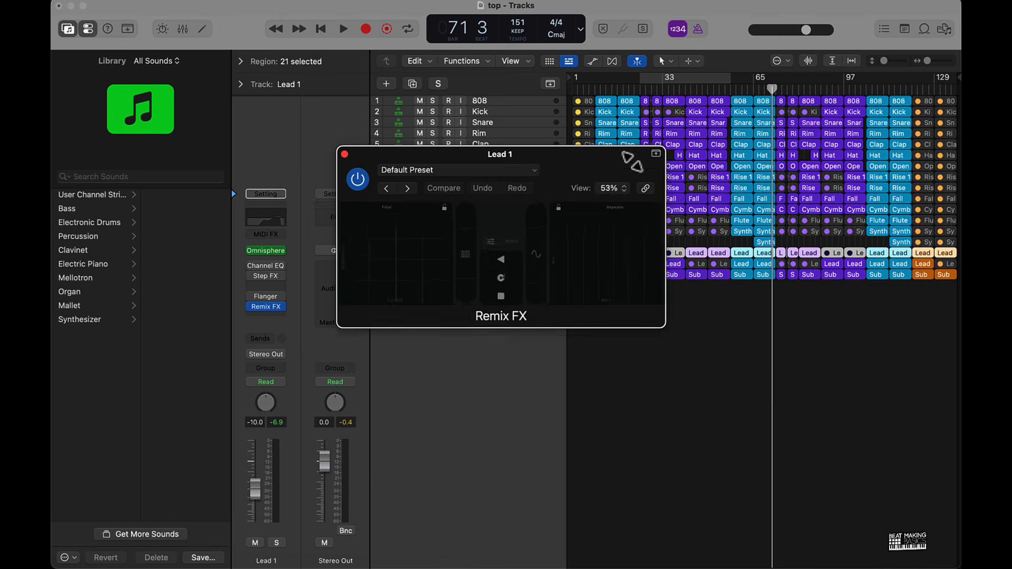
left_click_drag(592, 186, 568, 69)
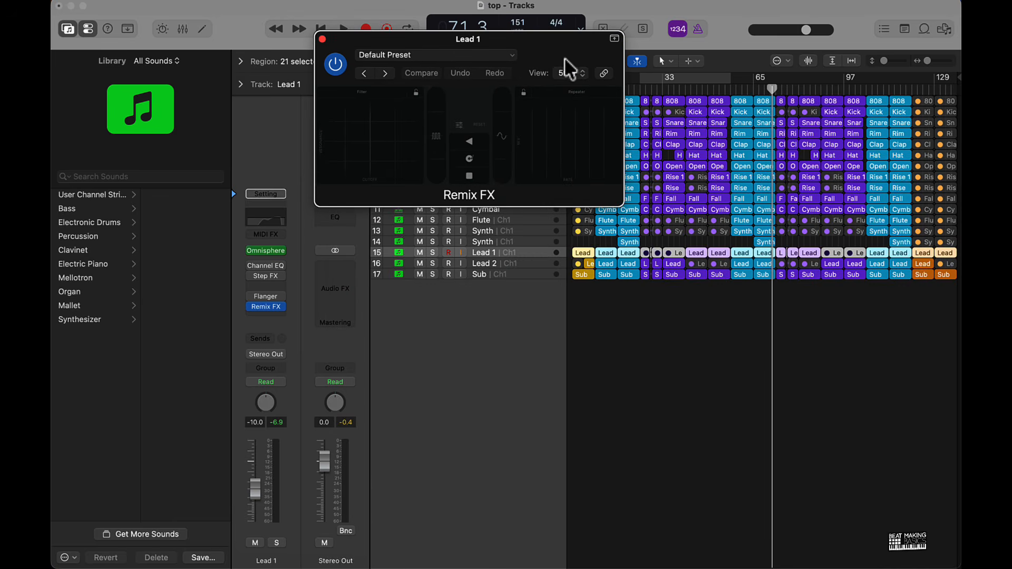
Insert Remix FX on the Lead 2 track and arrange both Remix FX windows side by side below the tracks
left_click(498, 264)
left_click(263, 315)
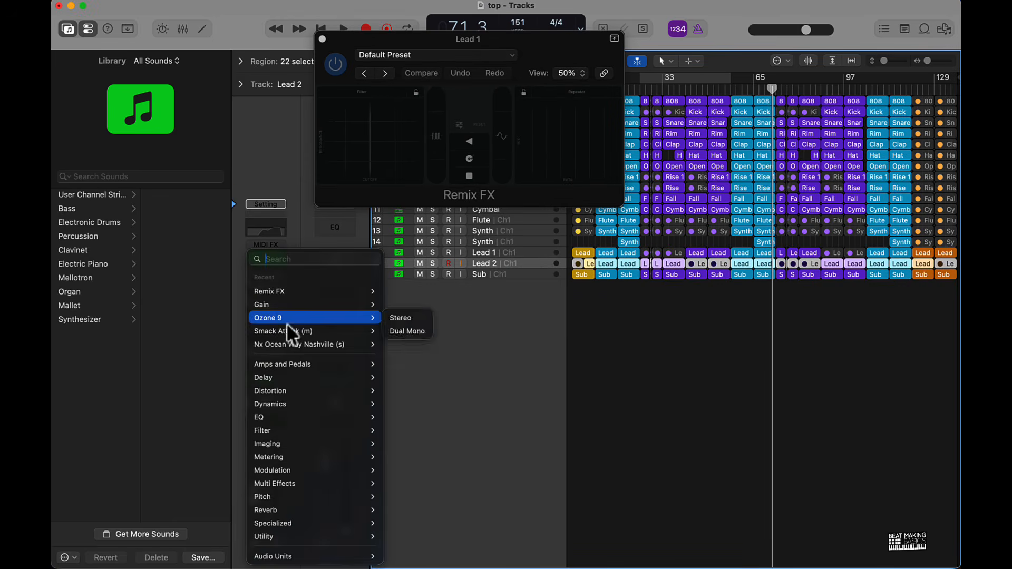
mouse_move(304, 293)
left_click(402, 293)
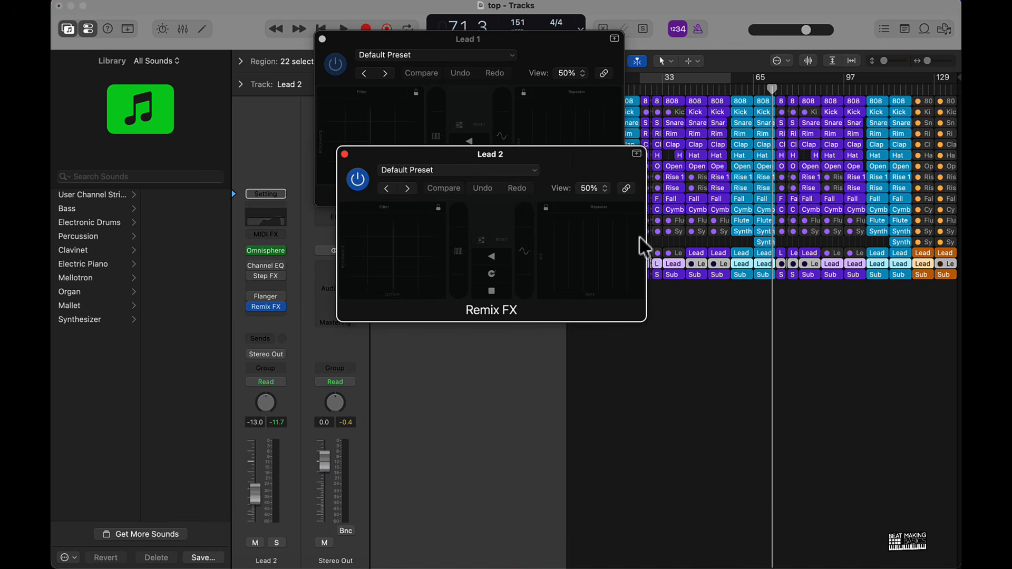
left_click_drag(578, 163, 863, 294)
left_click_drag(530, 58, 545, 319)
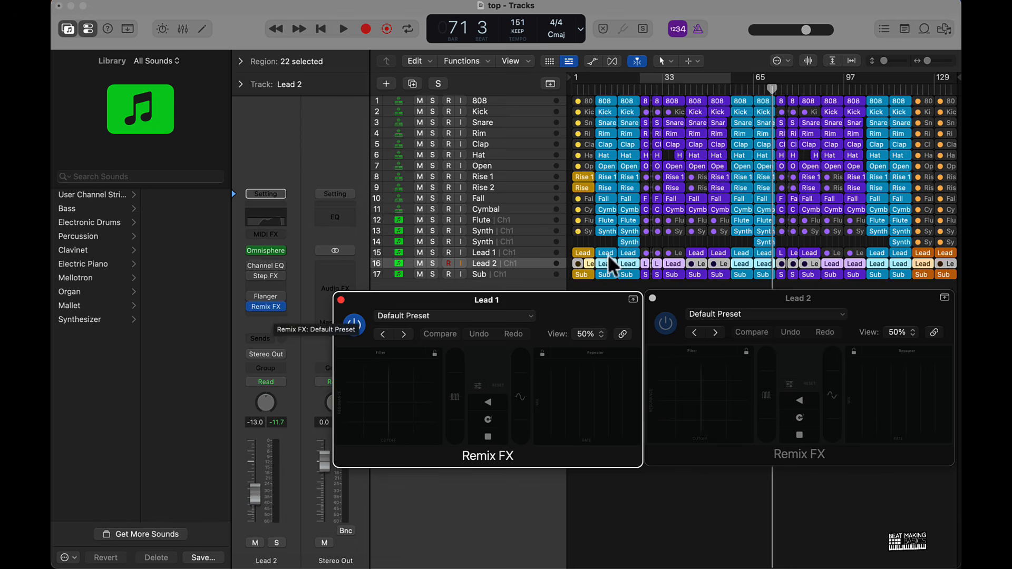
Open the automation mode choices for the Lead 2 track
left_click(485, 252)
left_click(514, 262)
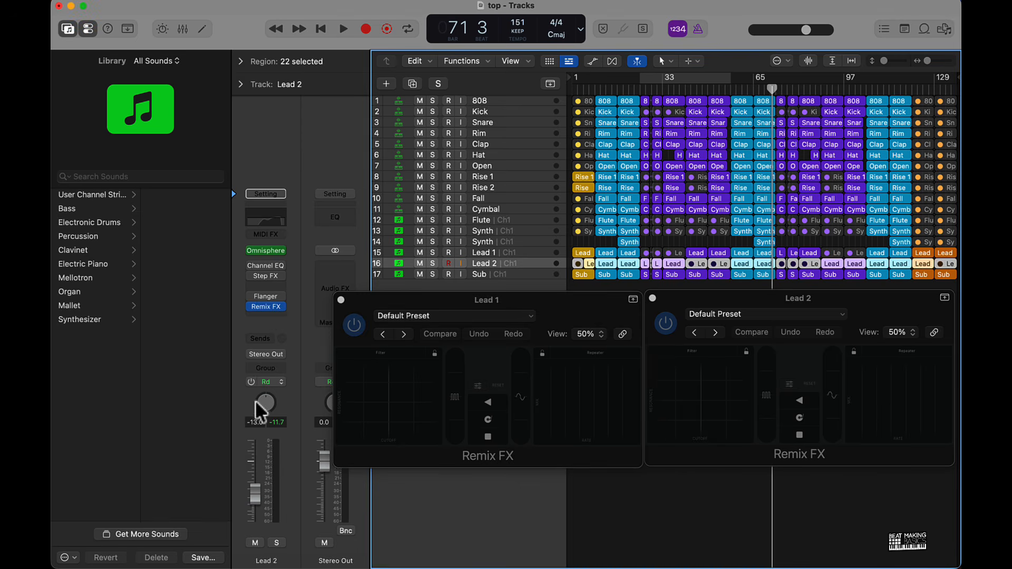
left_click(278, 382)
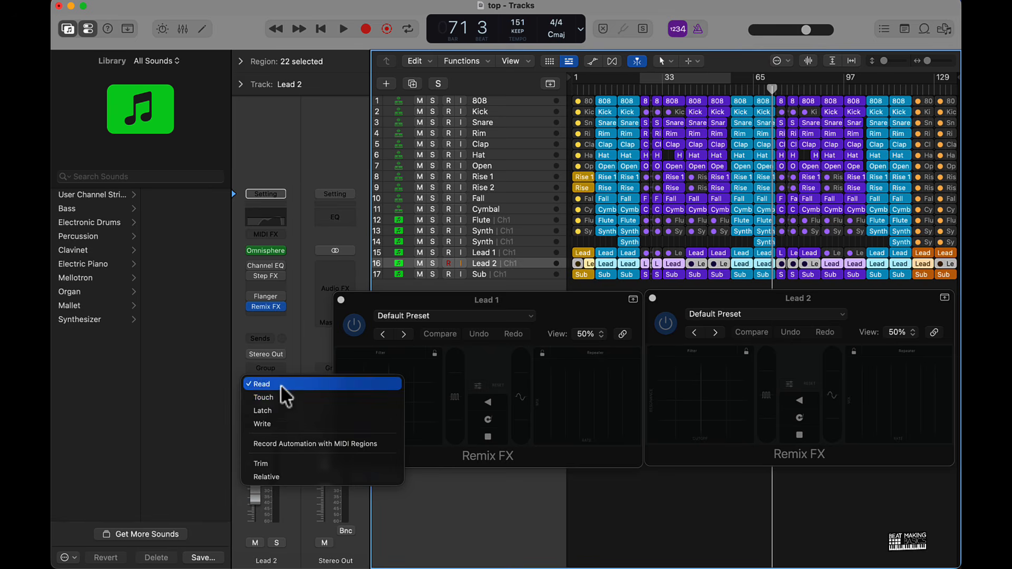
Set the automation mode of the Lead 2 and Lead 1 tracks to Touch and clear the region selection
left_click(280, 397)
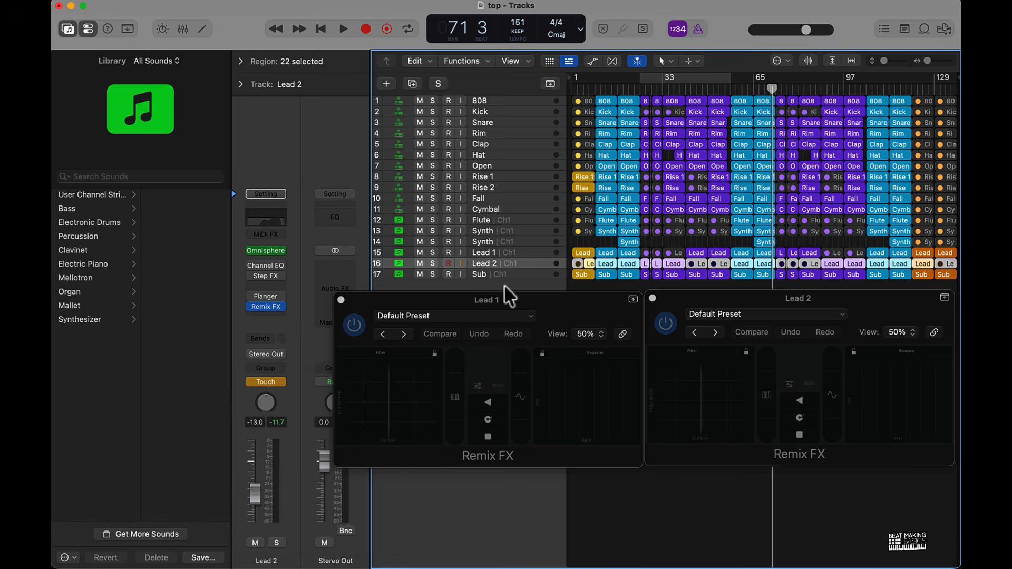
left_click(508, 252)
left_click(283, 381)
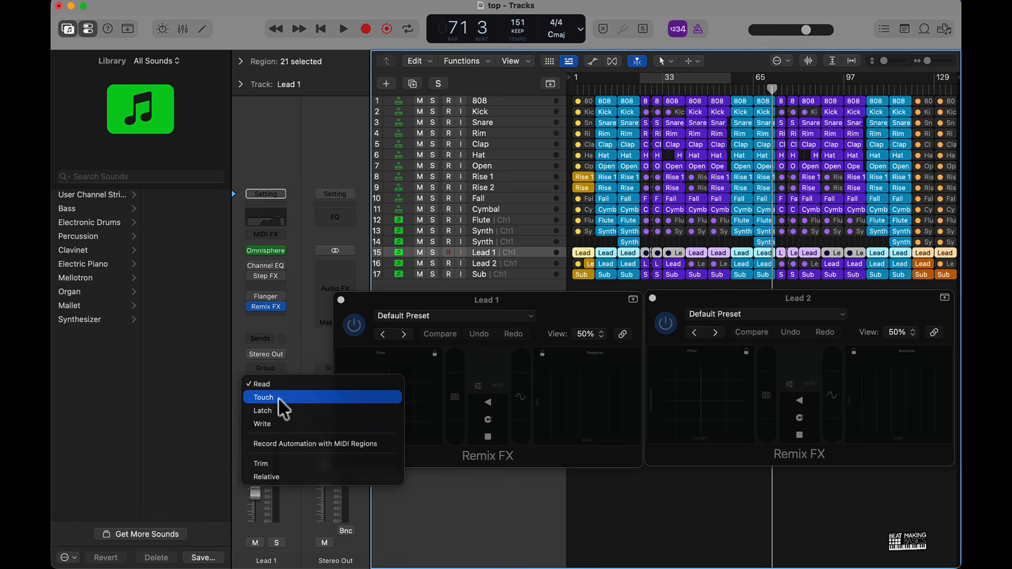
left_click(285, 401)
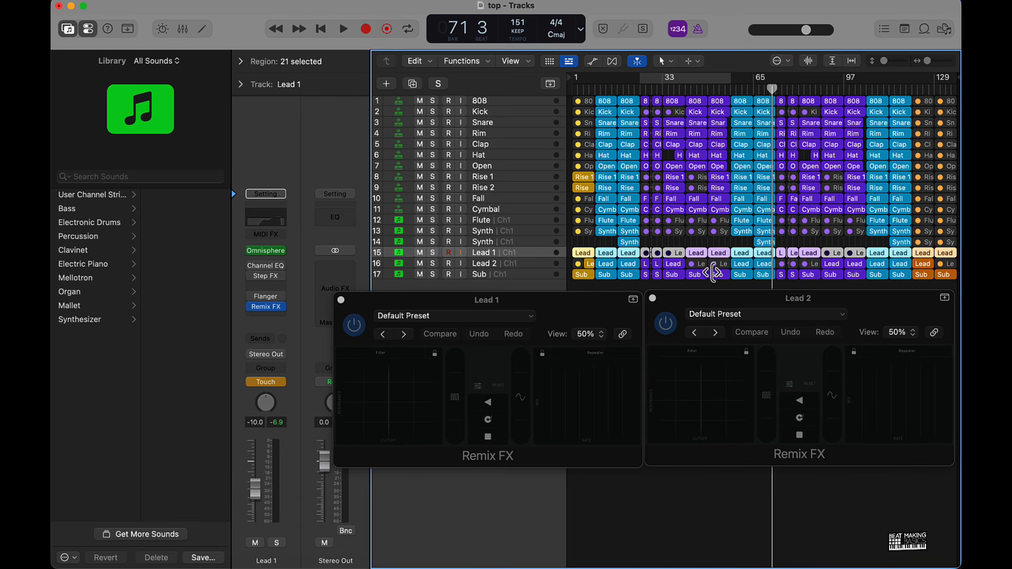
left_click(714, 497)
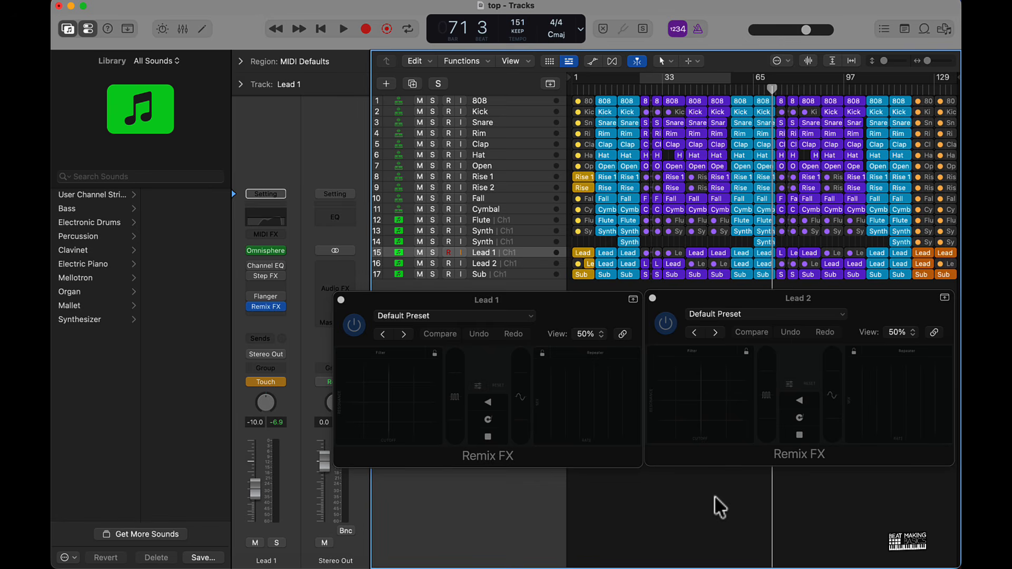
Play the arrangement from bar 1, with the Rim and Snare tracks selected in turn and the regions deselected
key("Return")
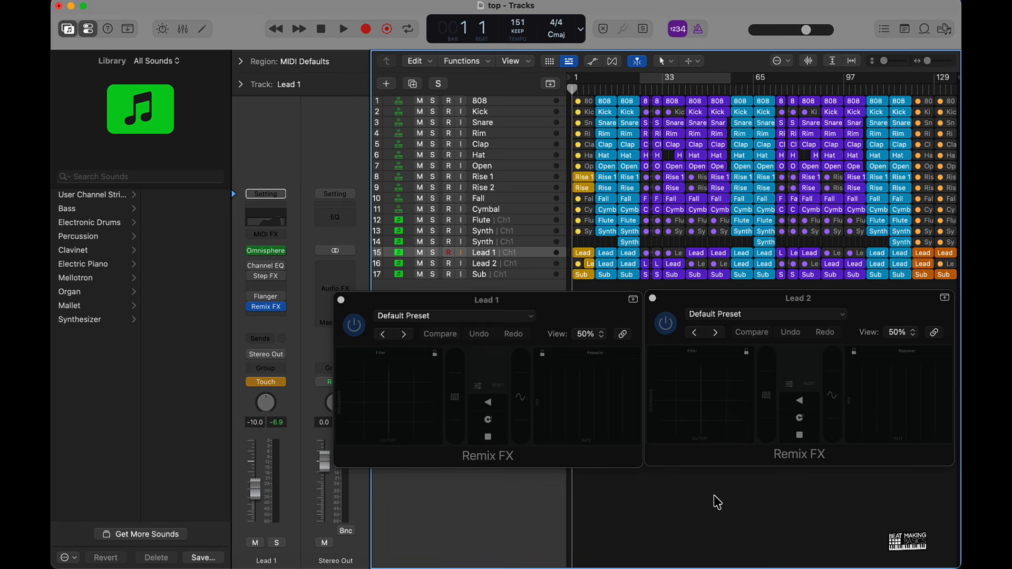
key("space")
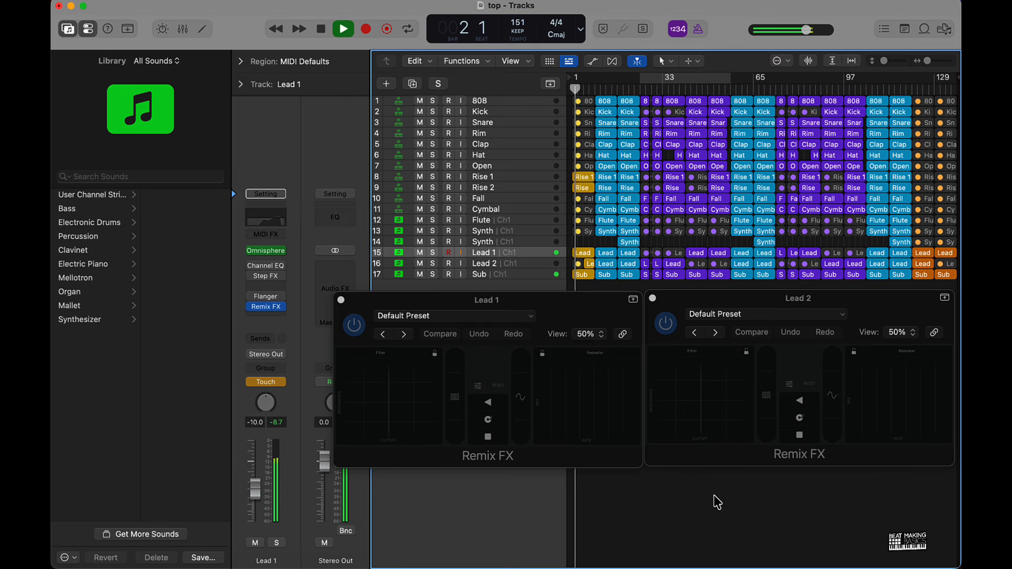
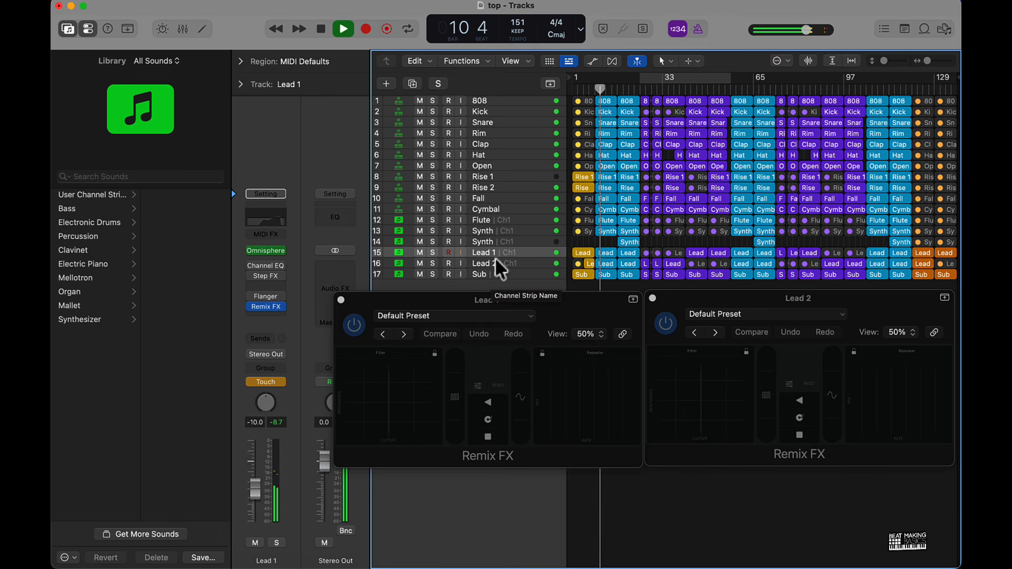
left_click(492, 134)
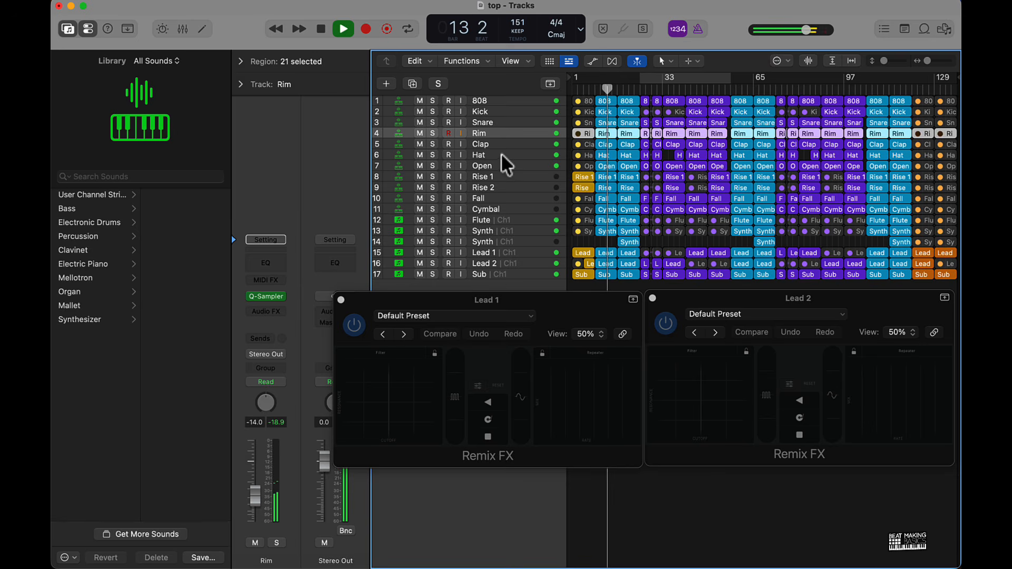
left_click(494, 123)
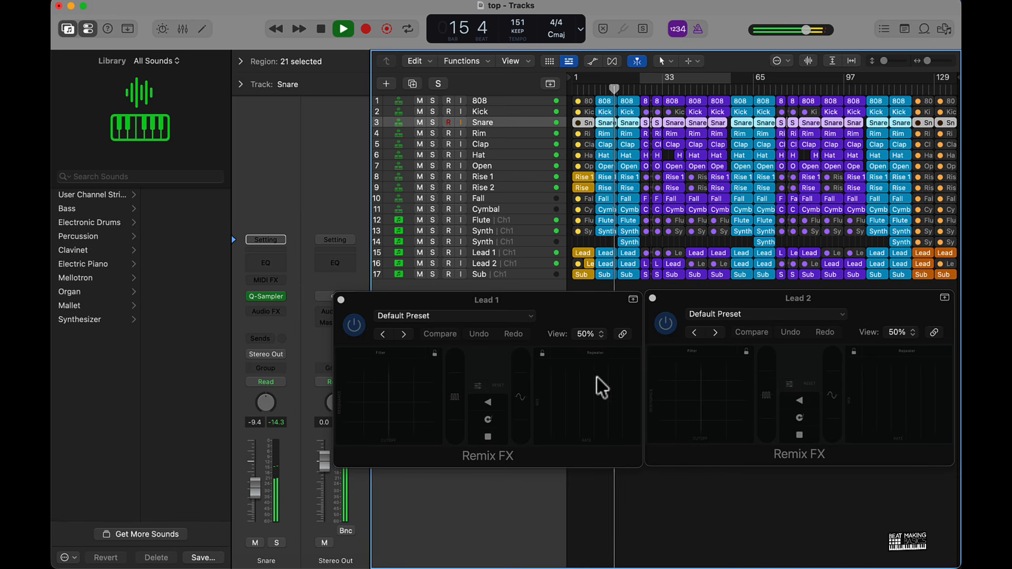
left_click(695, 509)
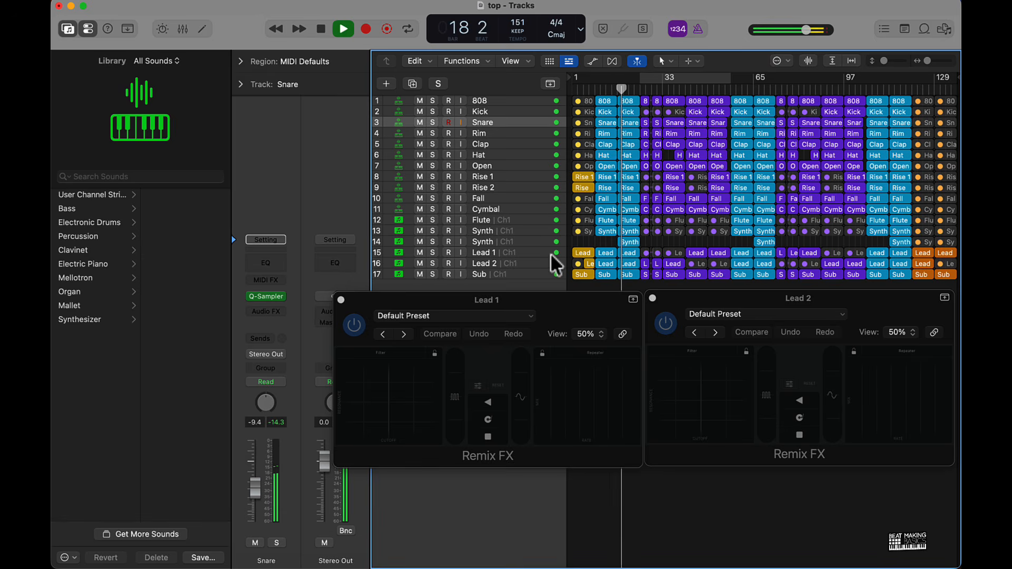
Rename track 14 as Synth 2 and track 13 as Synth 1 during playback, leaving no regions selected
left_click(526, 248)
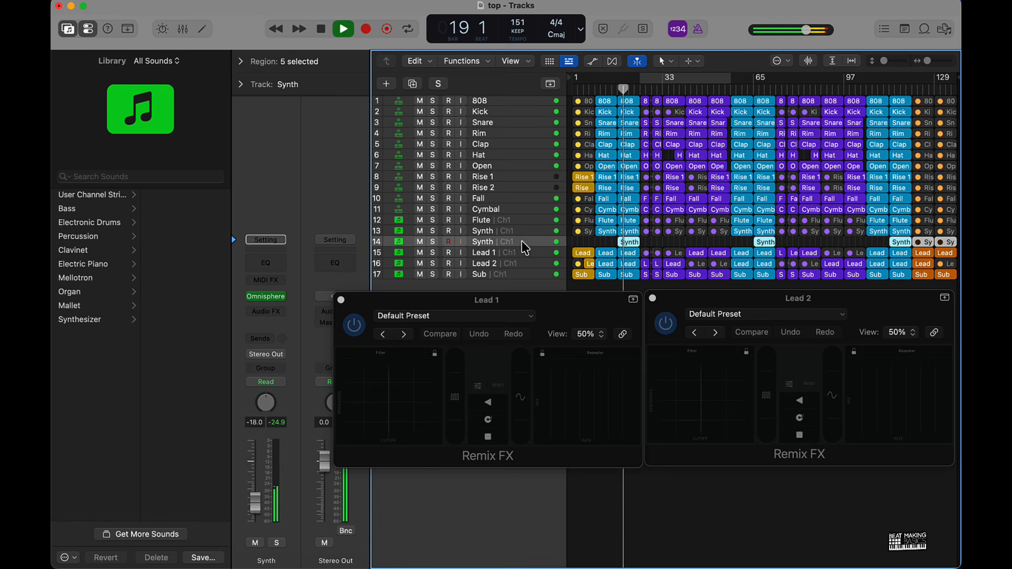
double_click(489, 244)
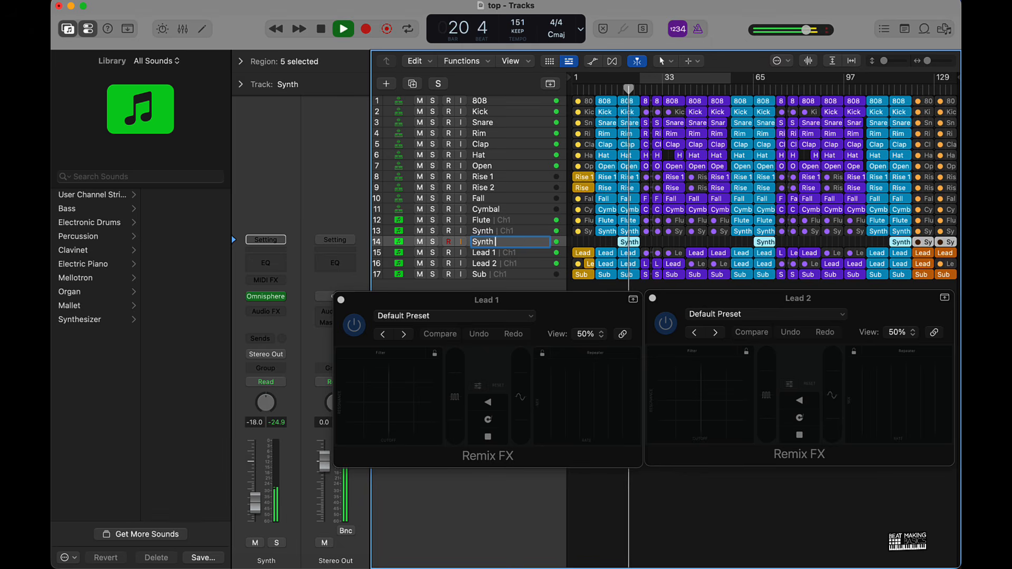
left_click(498, 232)
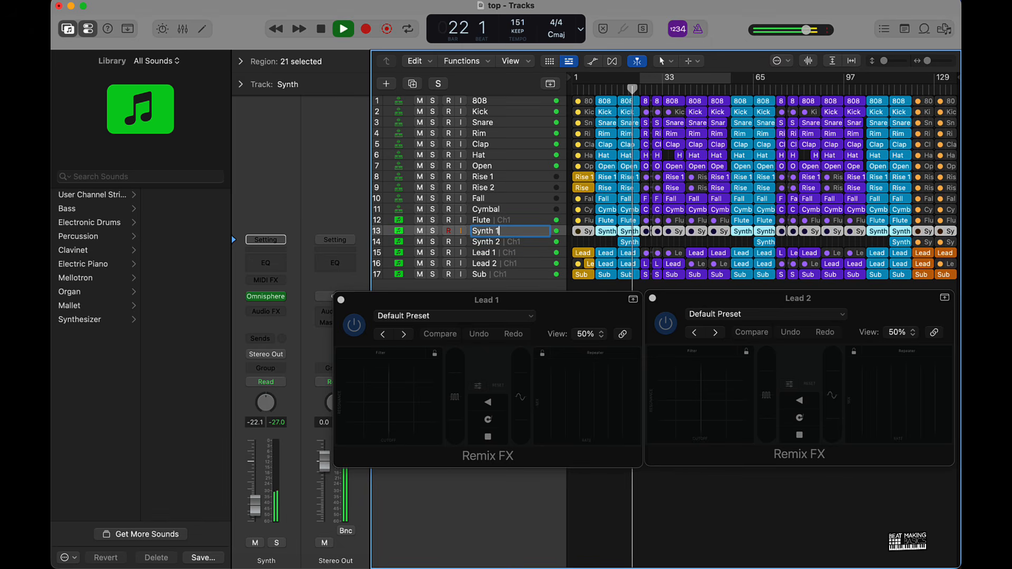
left_click(725, 519)
key("super+a")
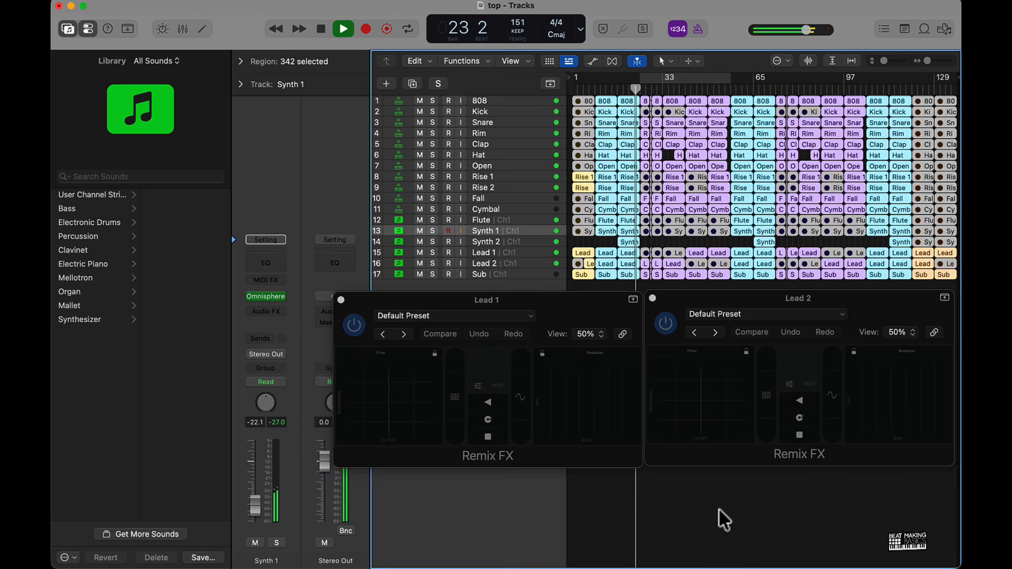
left_click(718, 509)
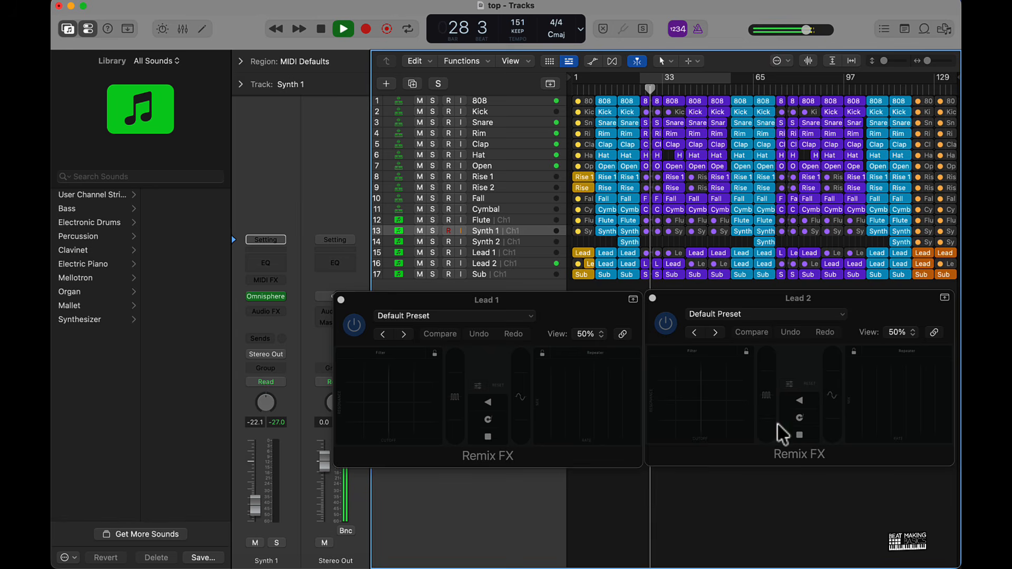
Record a tape stop near the end of bar 28 with Lead 2's Remix FX, and stop playback in bar 32
left_click(814, 442)
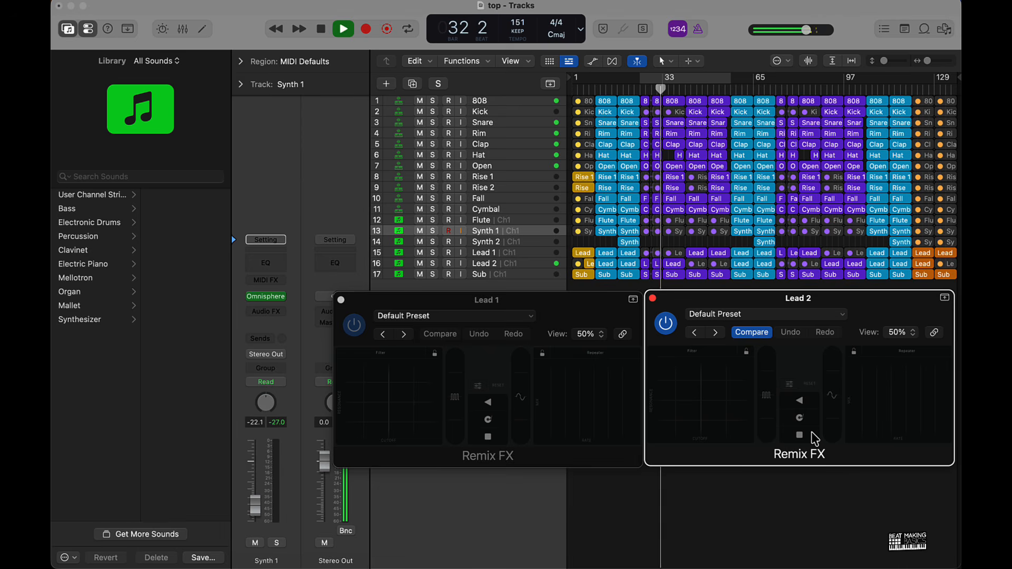
key("space")
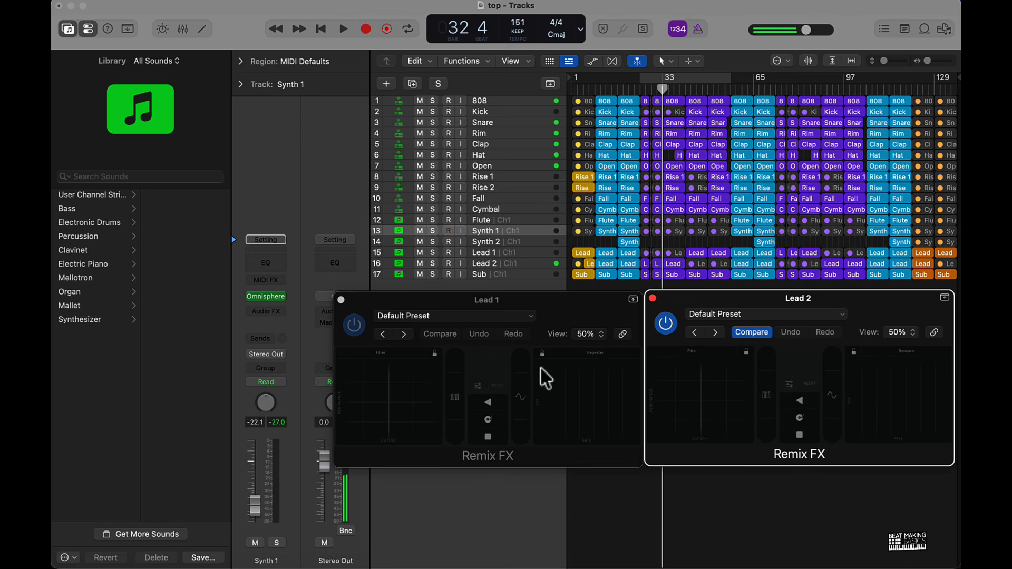
Return the Lead 1 and Lead 2 tracks to Read automation mode and close both Remix FX windows
left_click(341, 300)
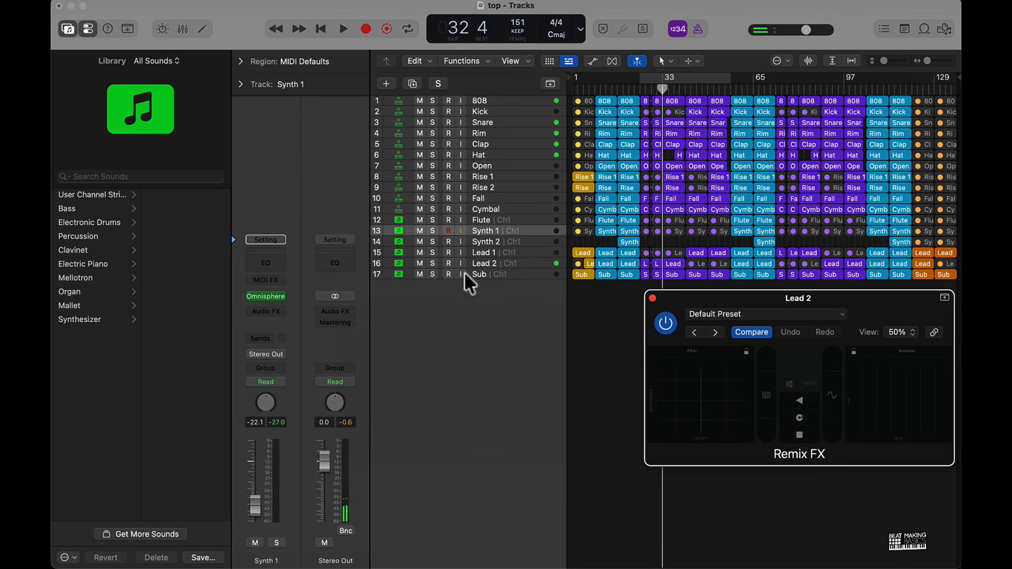
left_click(487, 253)
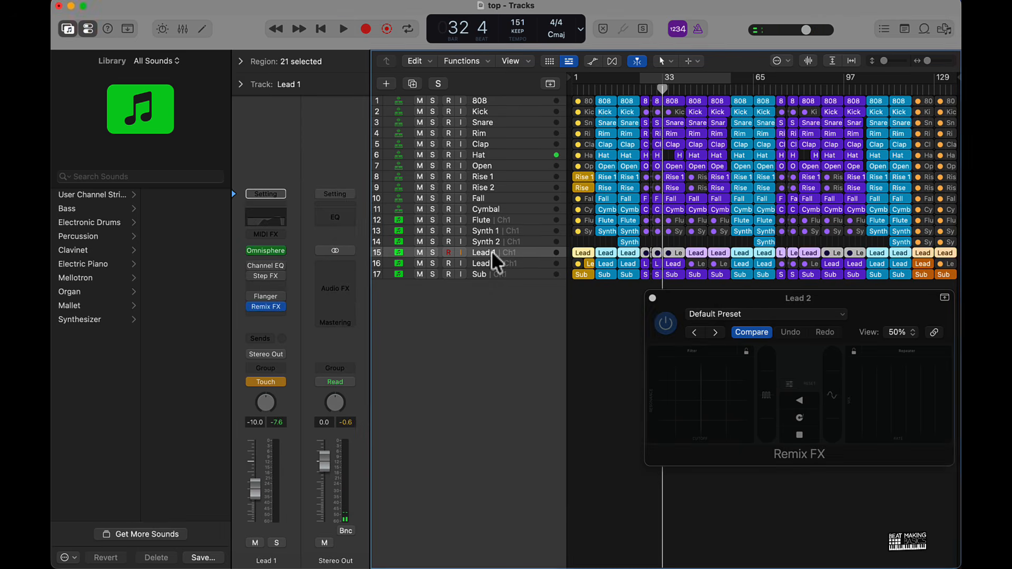
left_click(283, 382)
left_click(428, 340)
left_click(530, 263)
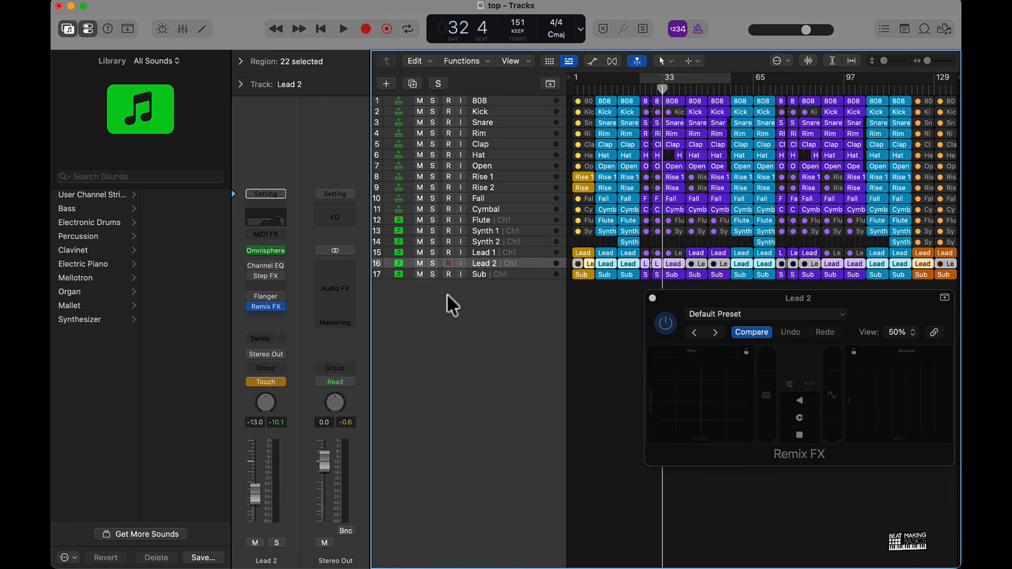
left_click(283, 383)
left_click(289, 373)
left_click_drag(858, 303, 626, 320)
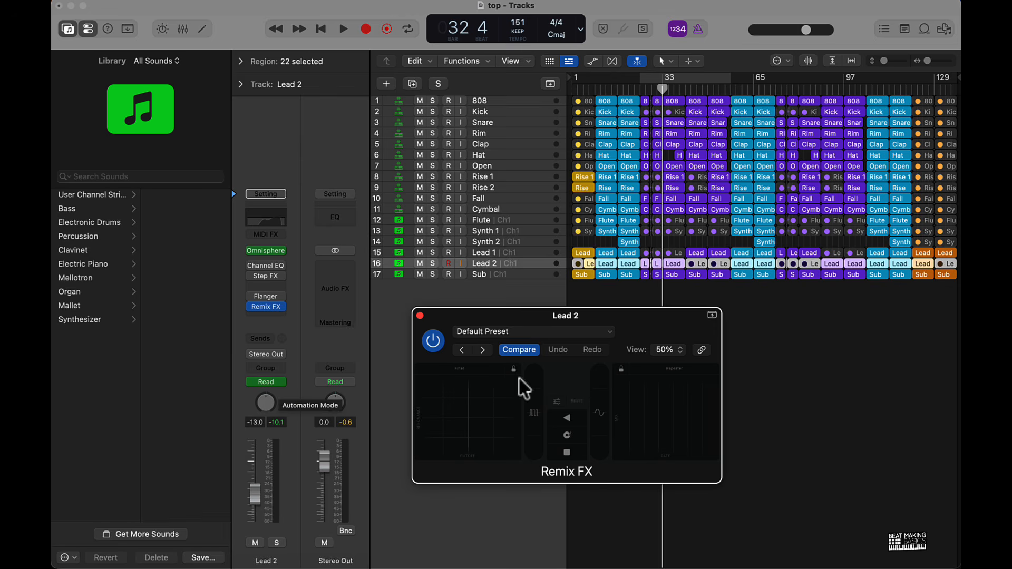
left_click(420, 317)
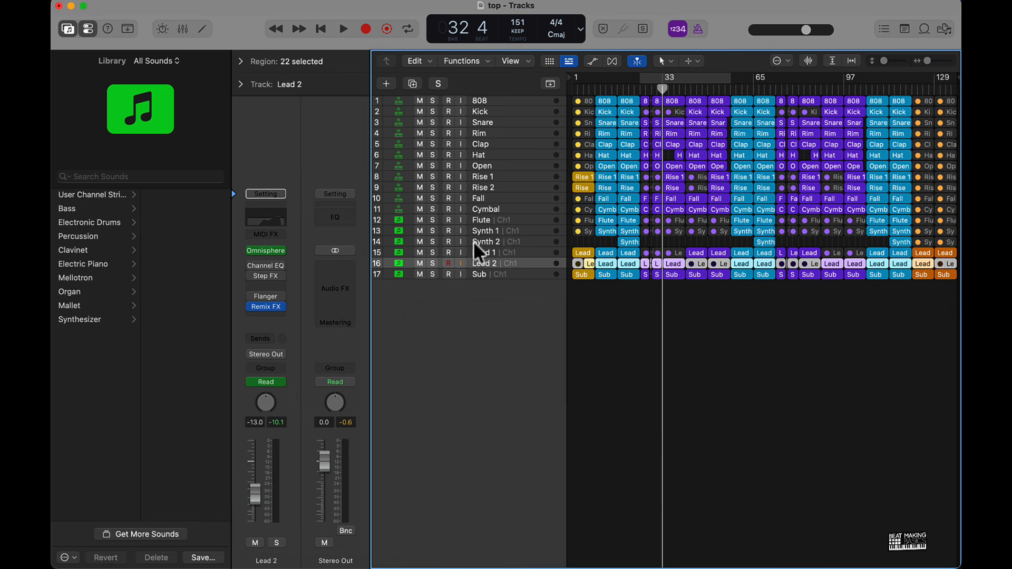
Show track automation and display the 6 Remix FX: Tape Stop On/Off parameter on the Lead 2 track
key("z")
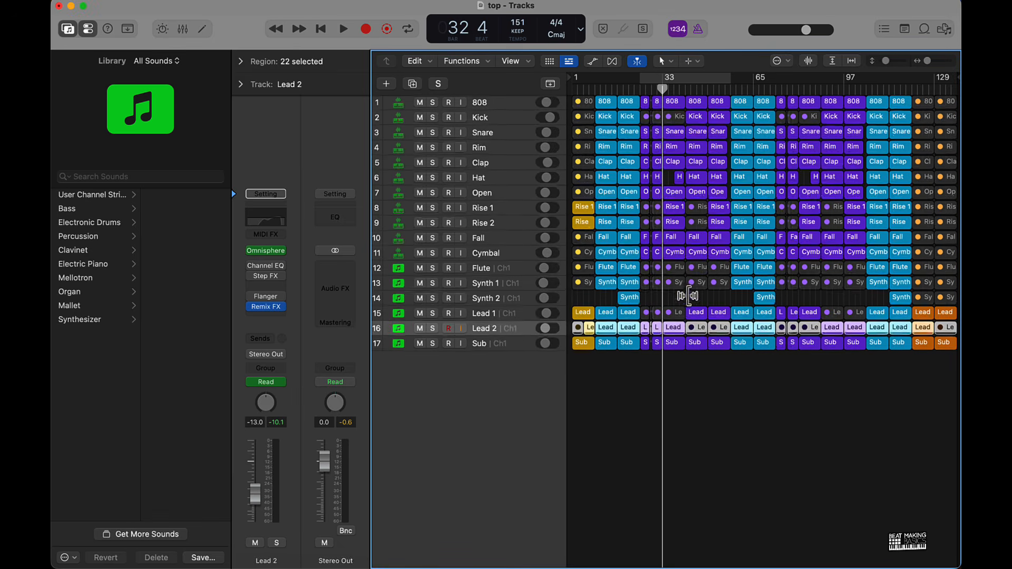
scroll(688, 295, "up", 3)
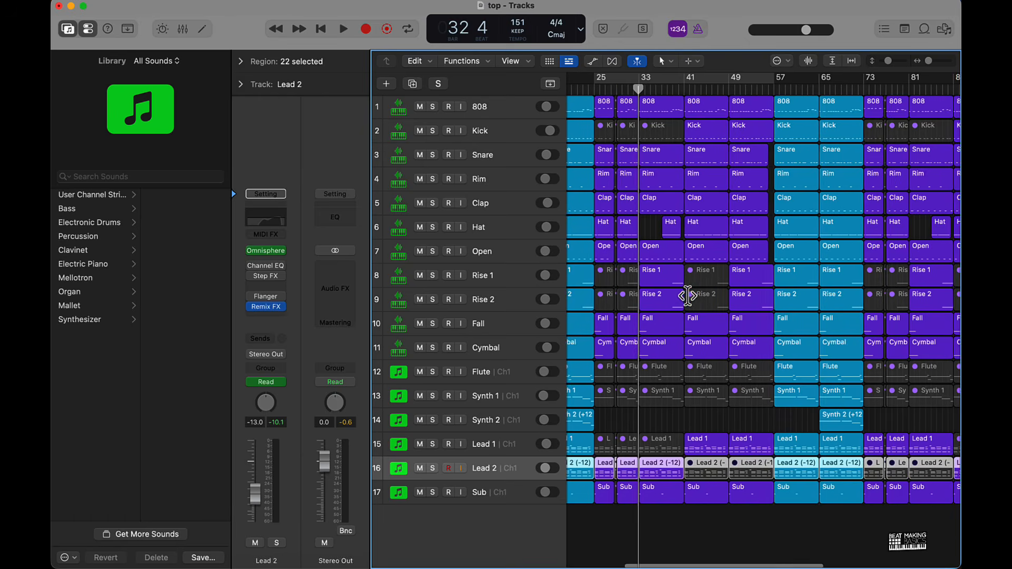
scroll(688, 295, "left", 5)
key("a")
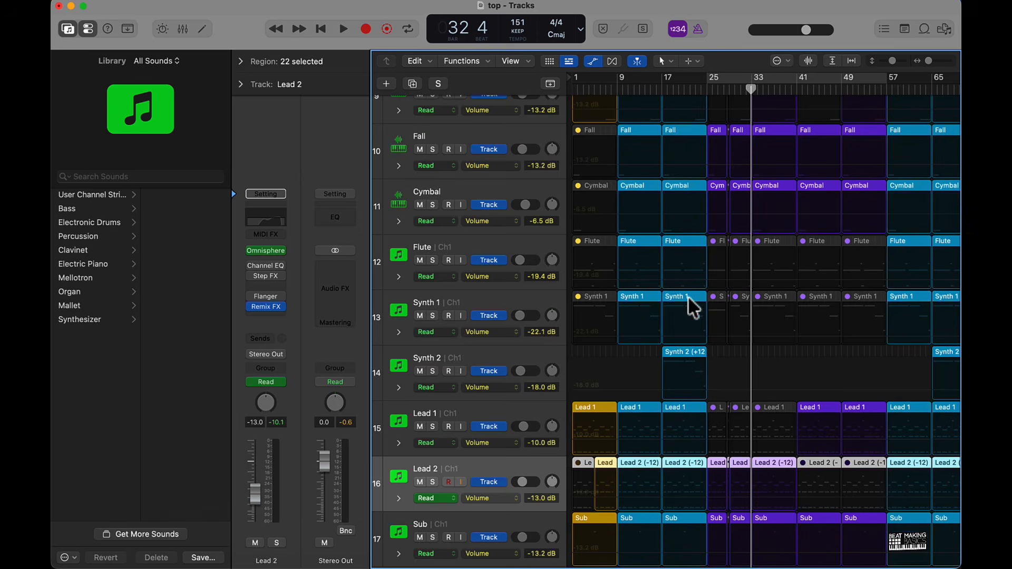
scroll(775, 468, "up", 5)
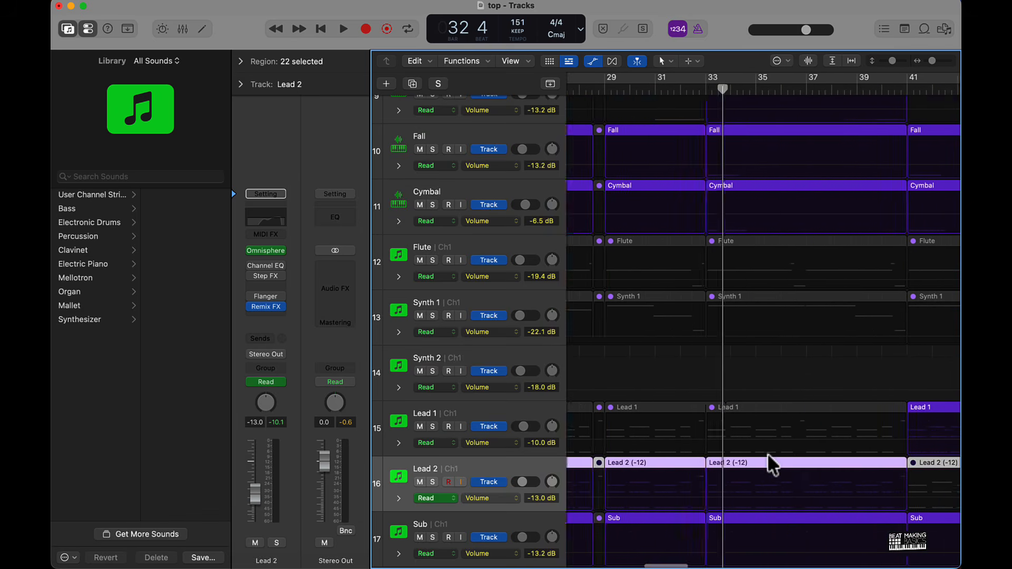
scroll(766, 451, "up", 5)
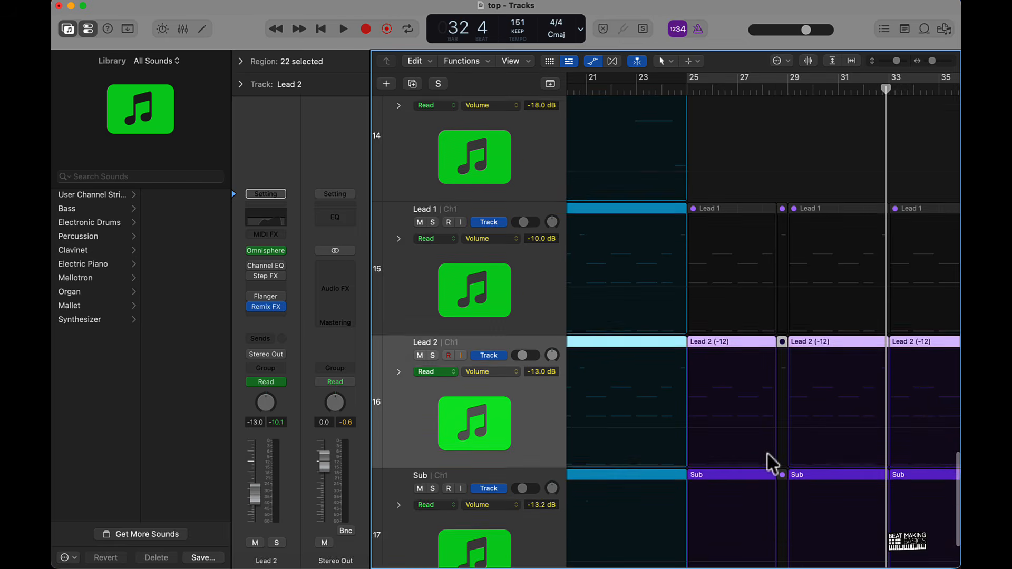
scroll(766, 451, "up", 3)
scroll(766, 451, "right", 3)
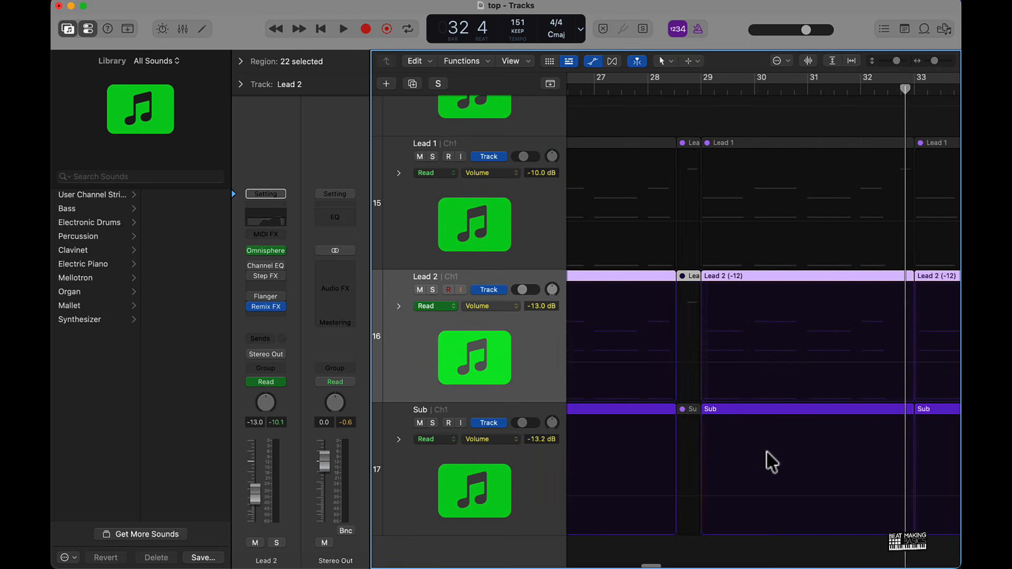
left_click(510, 305)
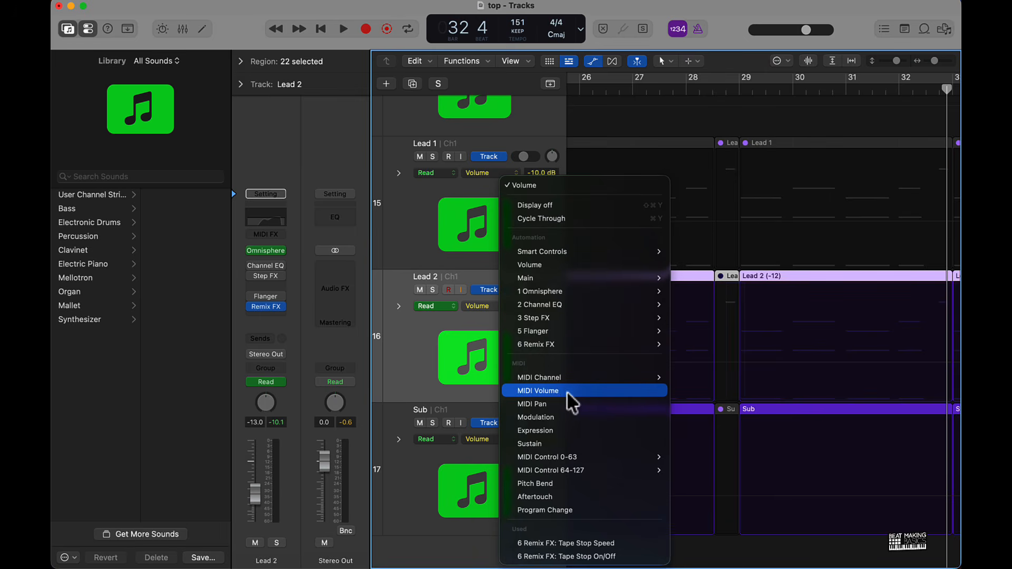
left_click(602, 557)
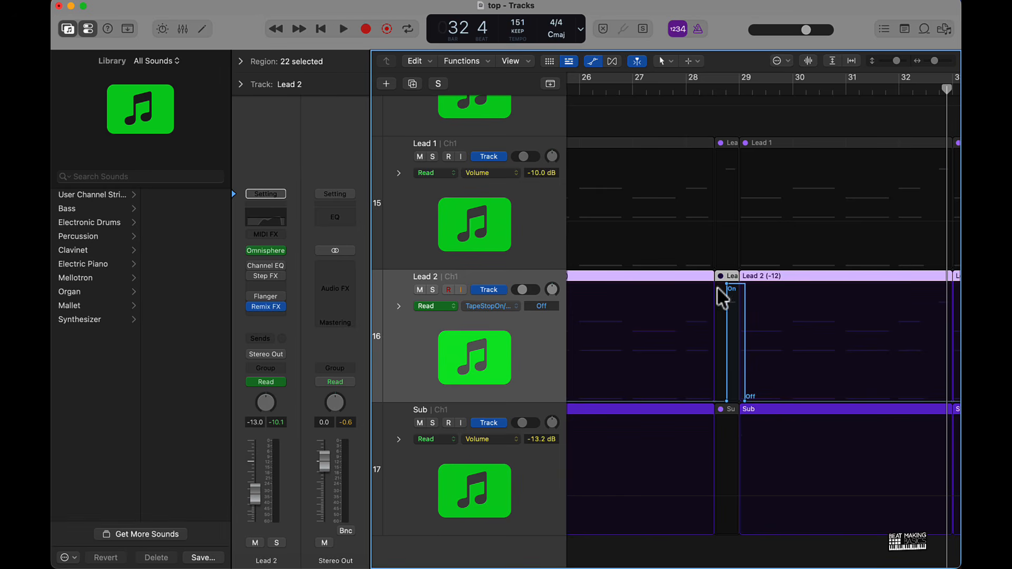
Move Lead 2's tape stop Off point earlier to just before bar 29 and play the passage from bar 24
left_click_drag(745, 402, 737, 401)
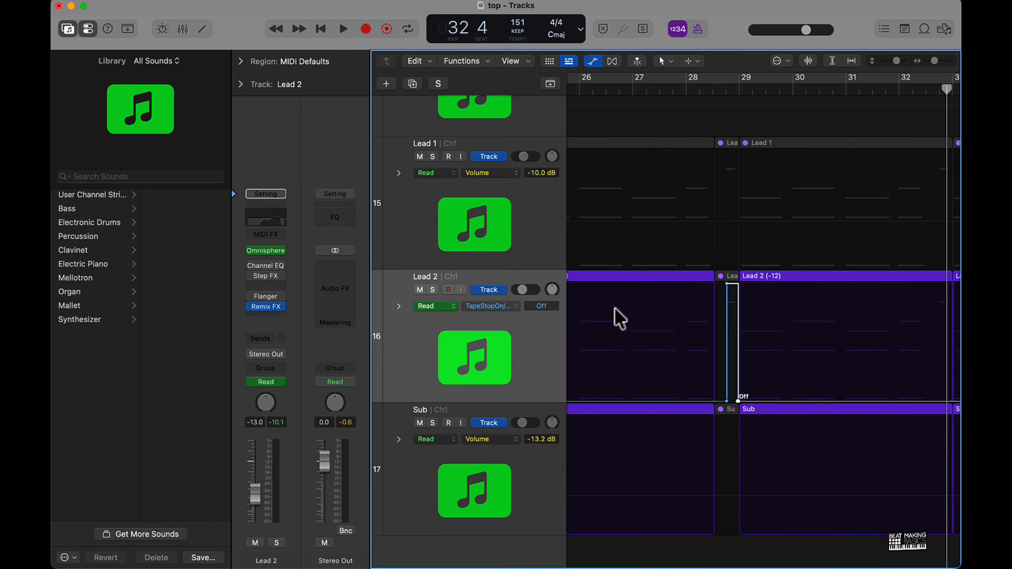
key("comma")
key("comma")
key("comma")
key("comma")
key("comma")
key("comma")
key("comma")
key("comma")
key("comma")
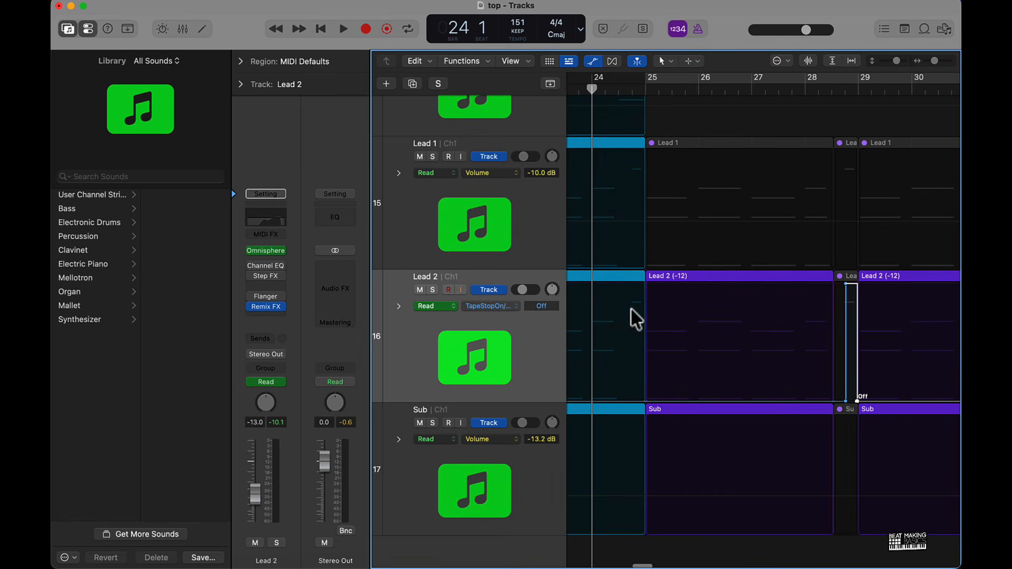
key("space")
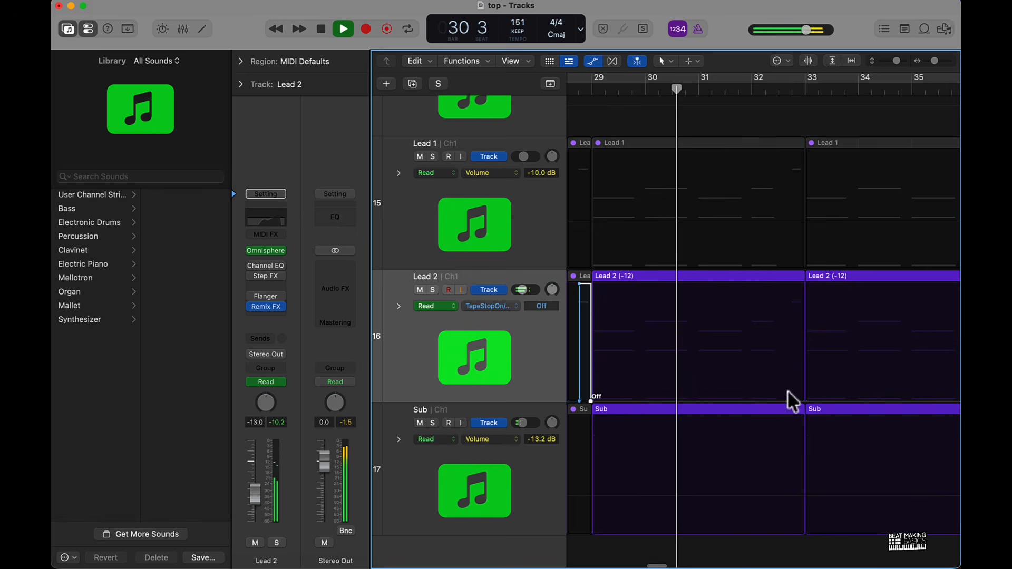
Nudge Lead 2's tape stop Off point slightly closer to bar 29, stop playback and zoom out on the arrangement
left_click_drag(591, 401, 593, 400)
key("space")
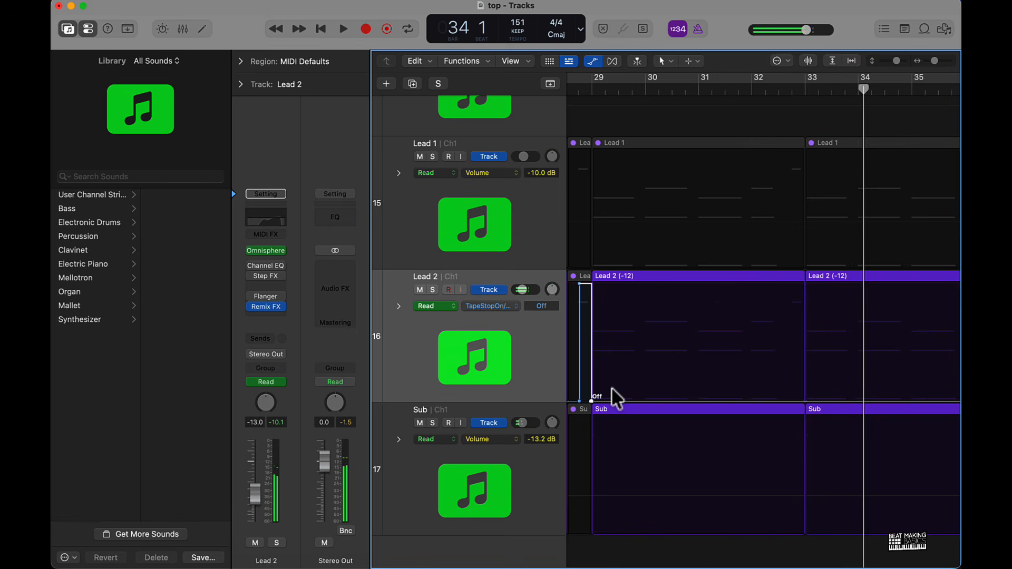
key("z")
key("super+Up")
key("super+Up")
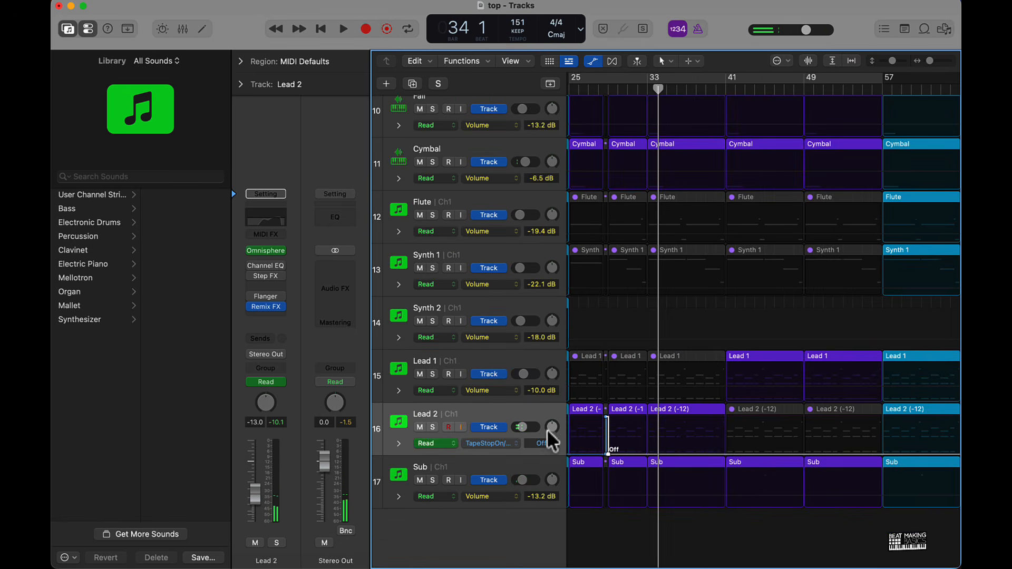
Hide track automation and open the Remix FX windows of Lead 2 and Lead 1 side by side
key("a")
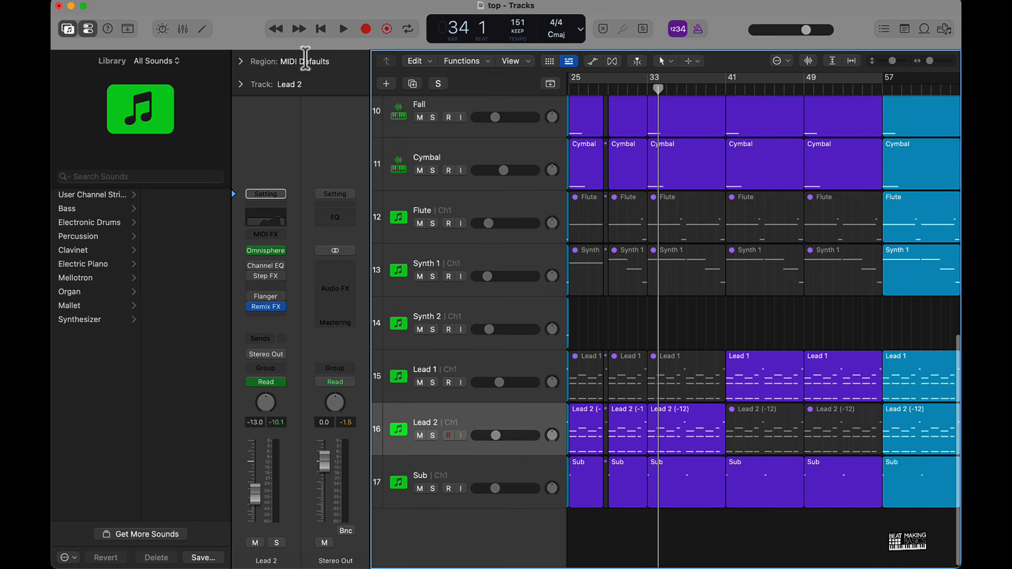
left_click(183, 30)
left_click(183, 30)
left_click(801, 320, "ctrl+alt")
scroll(801, 320, "down", 5)
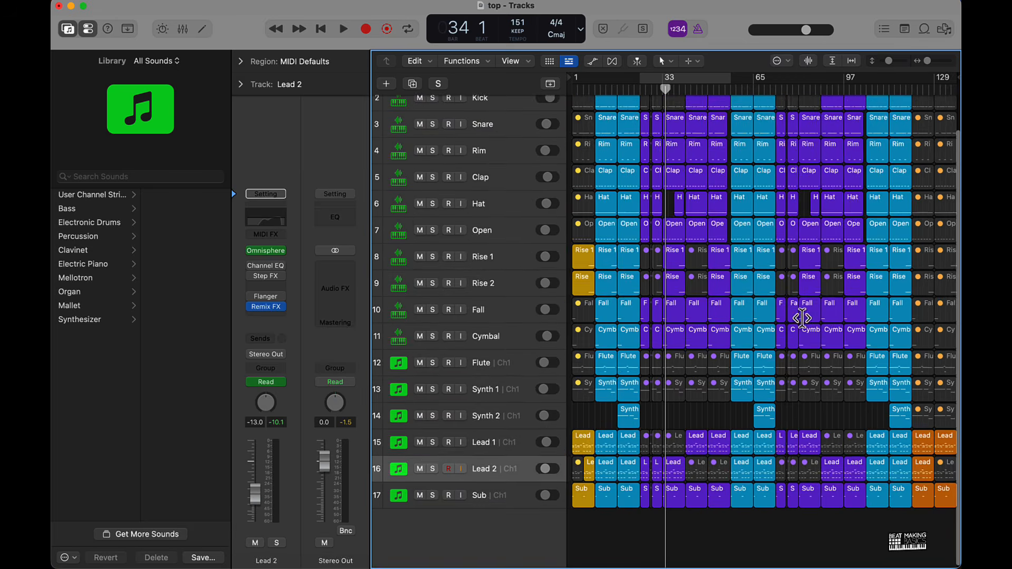
scroll(801, 320, "down", 1)
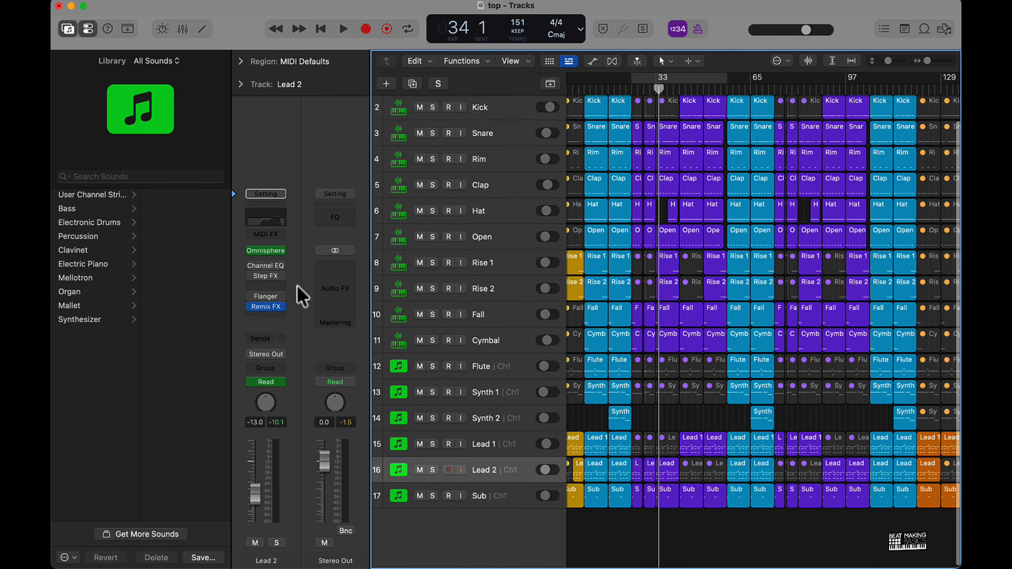
left_click(266, 307)
left_click_drag(663, 301, 901, 126)
left_click(479, 433)
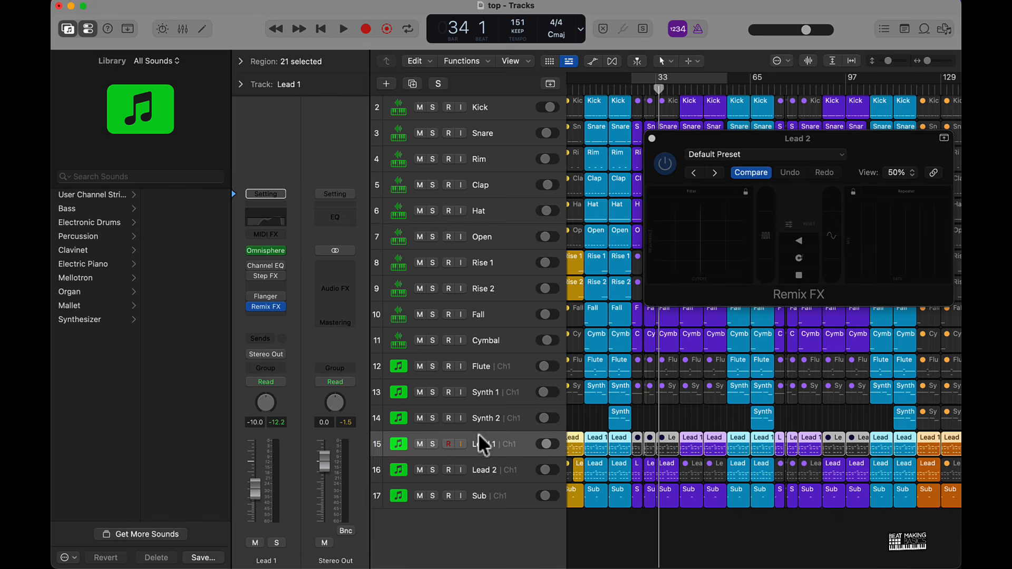
left_click(267, 307)
left_click_drag(497, 310, 565, 142)
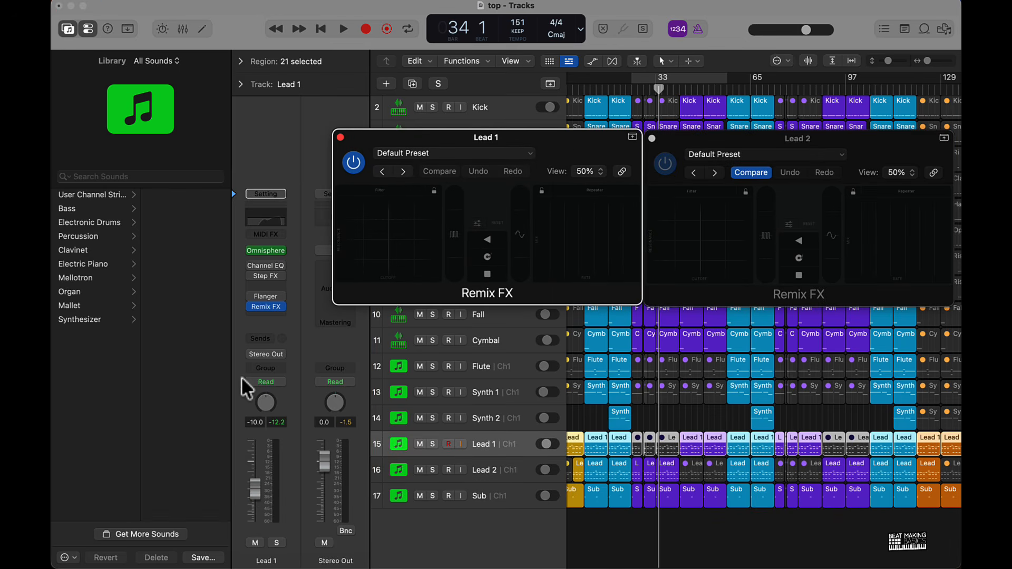
Set the Lead 1 and Lead 2 tracks to Touch automation mode
left_click(282, 381)
left_click(284, 398)
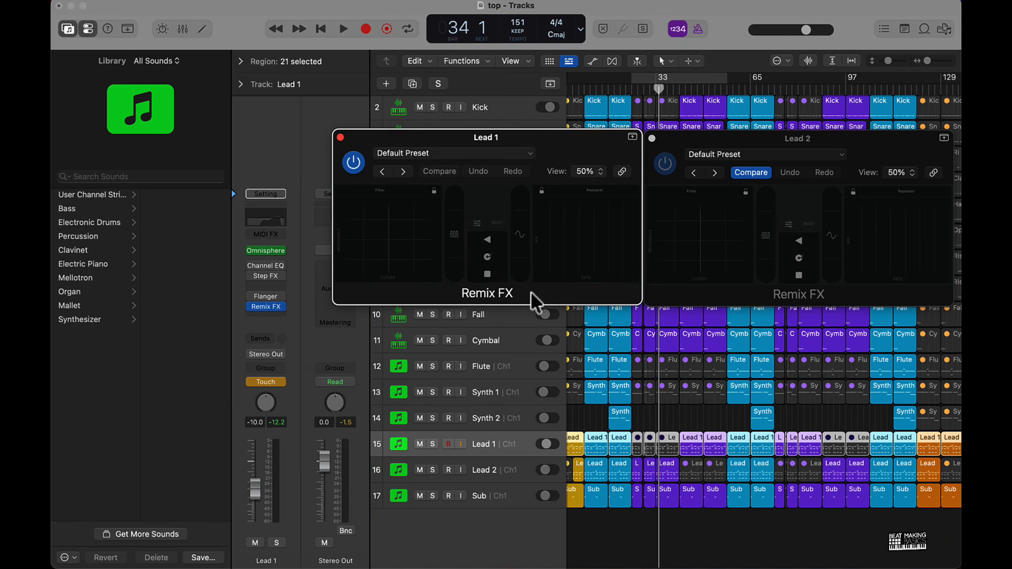
left_click(510, 474)
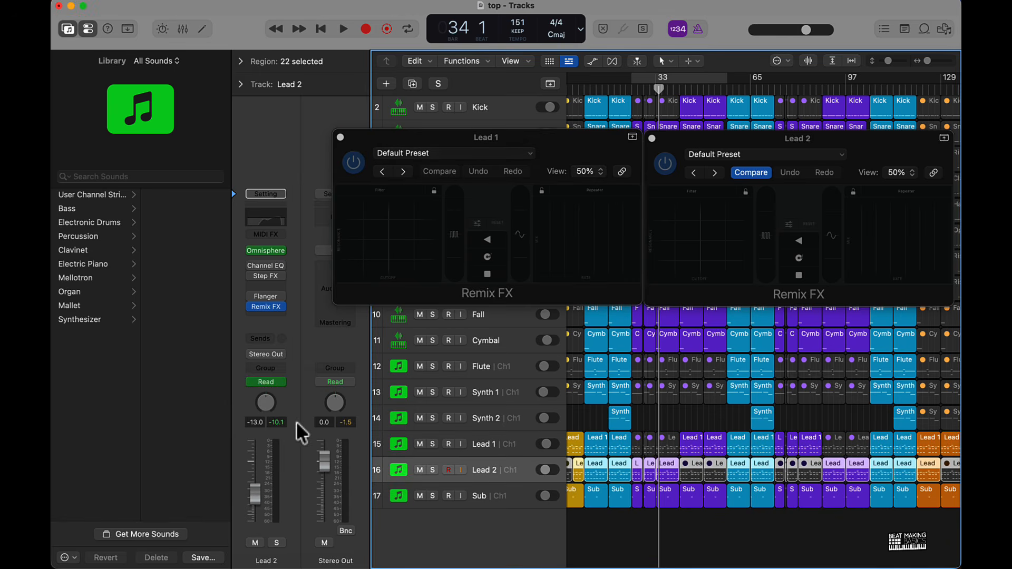
left_click(279, 383)
left_click(356, 404)
Play the arrangement from bar 24 and record Filter and Gater moves in Lead 2's Remix FX from around bar 32
key("comma")
key("comma")
key("comma")
key("comma")
key("comma")
key("comma")
key("comma")
key("comma")
key("comma")
key("comma")
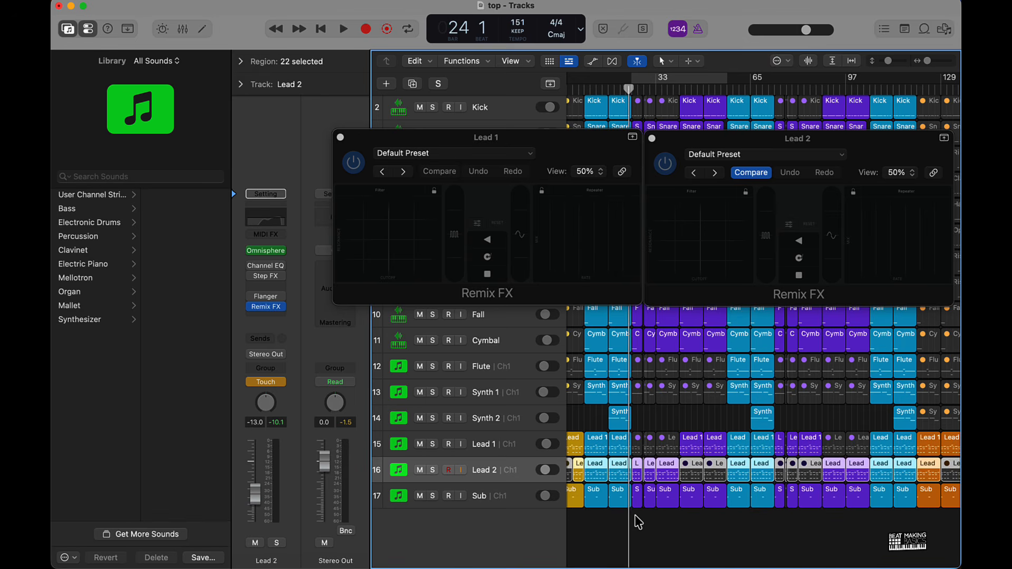
key("space")
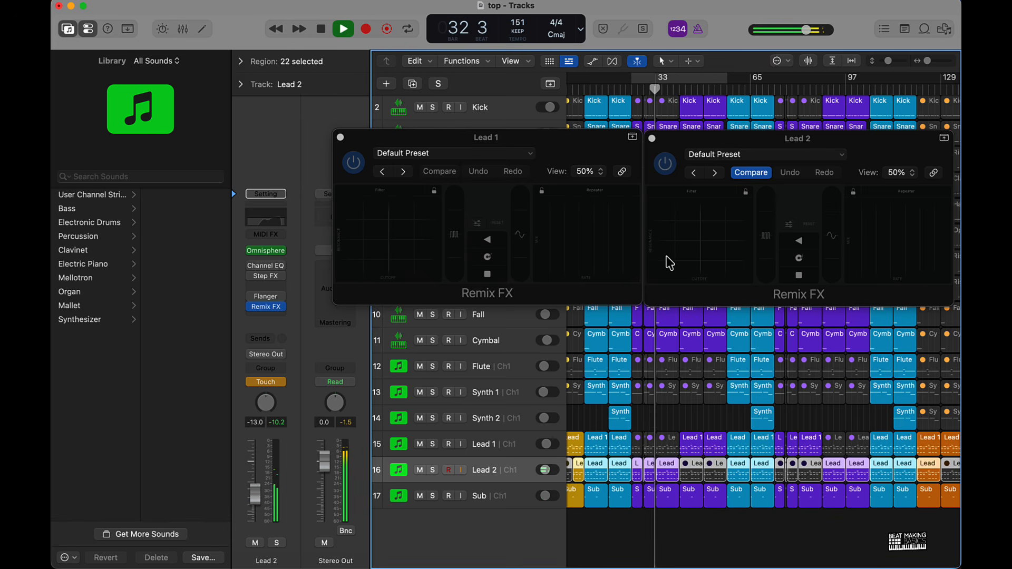
left_click_drag(666, 256, 697, 243)
left_click_drag(770, 270, 772, 248)
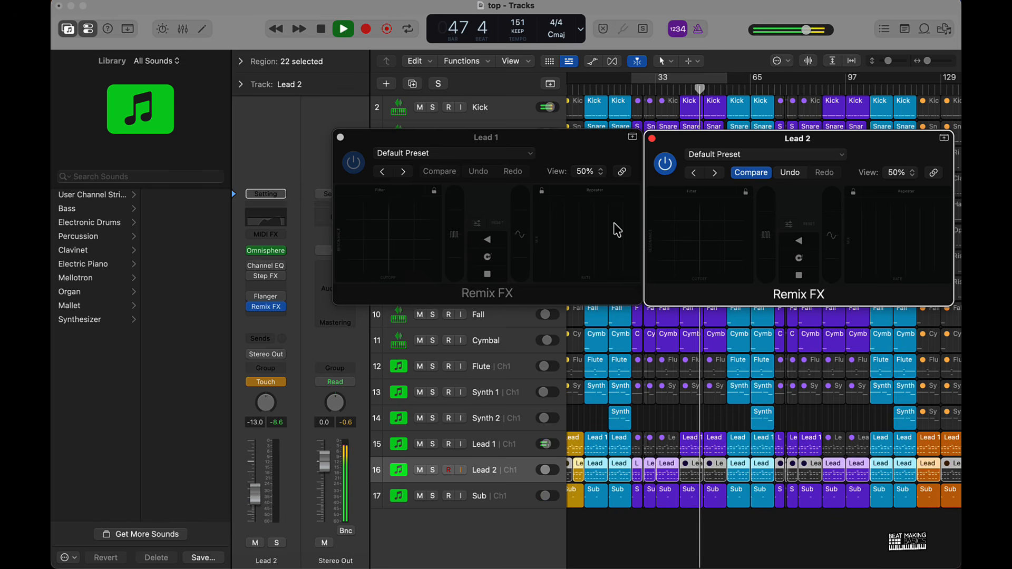
Record two Repeater moves and a Gater move in Lead 1's Remix FX between about bars 48 and 56
left_click_drag(614, 223, 614, 224)
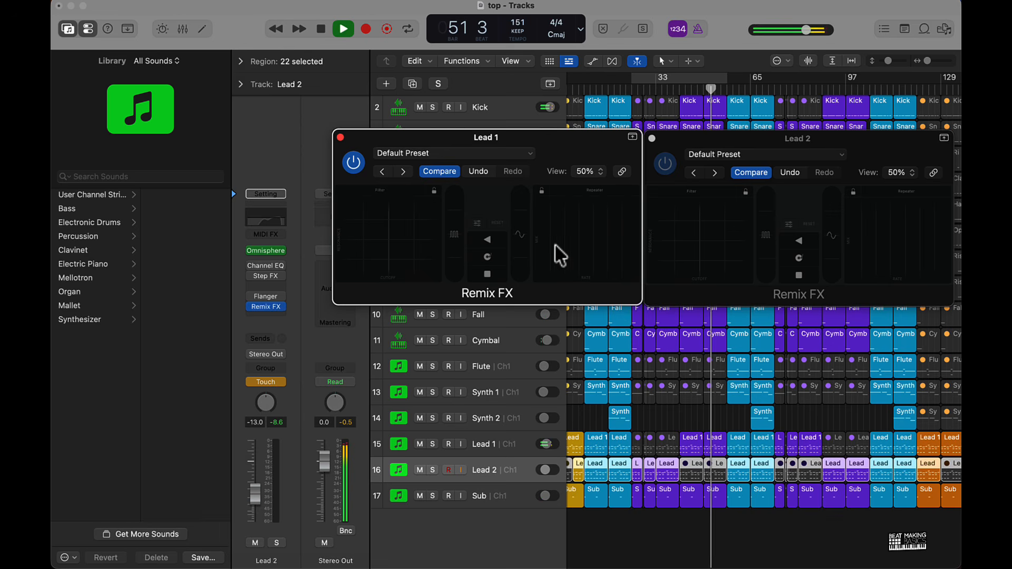
left_click_drag(563, 232, 572, 236)
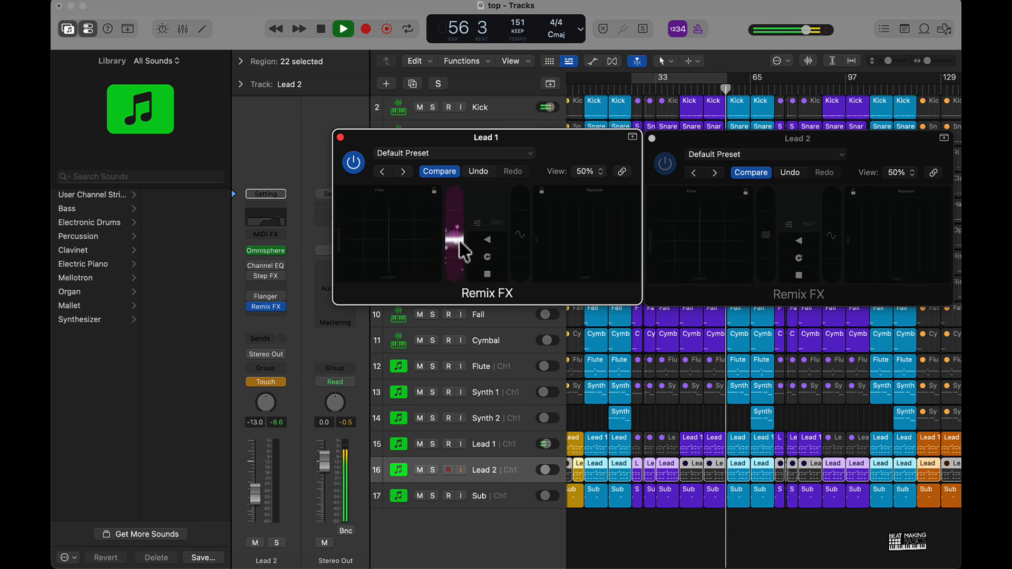
left_click_drag(459, 243, 465, 242)
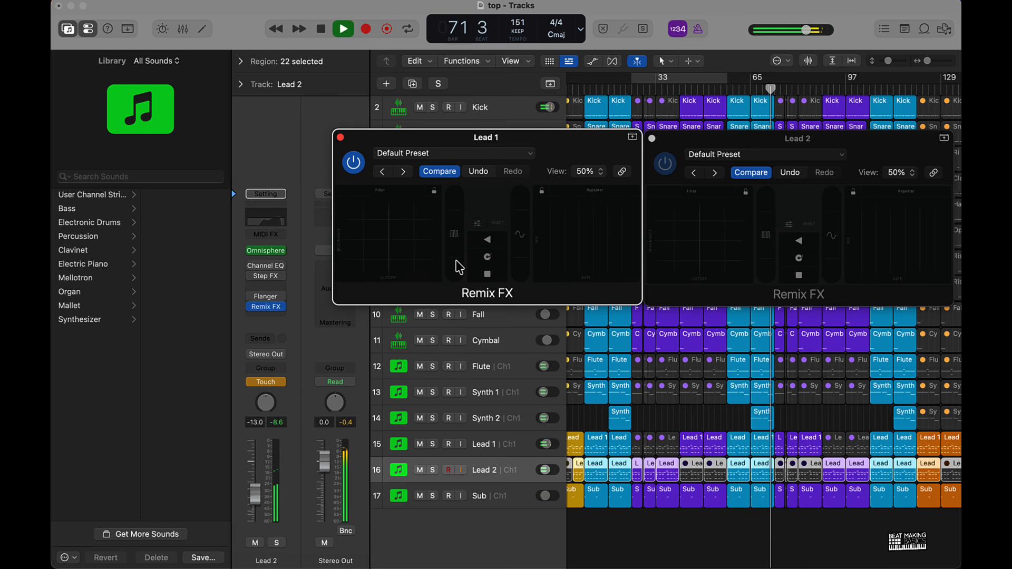
Record Gater and Filter moves in Lead 1's Remix FX between about bars 72 and 88
left_click_drag(460, 267, 459, 236)
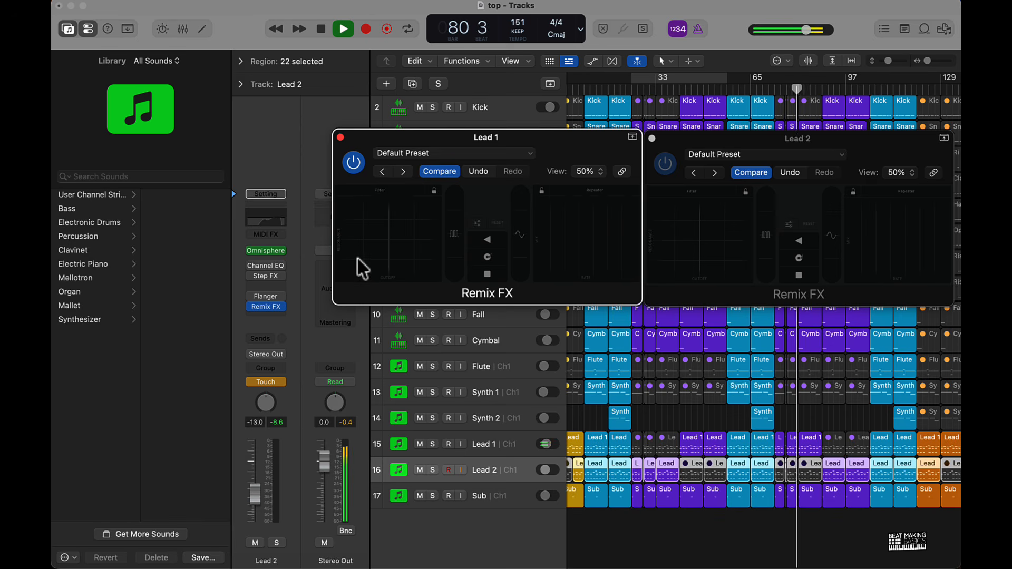
left_click_drag(356, 255, 389, 238)
left_click(456, 270)
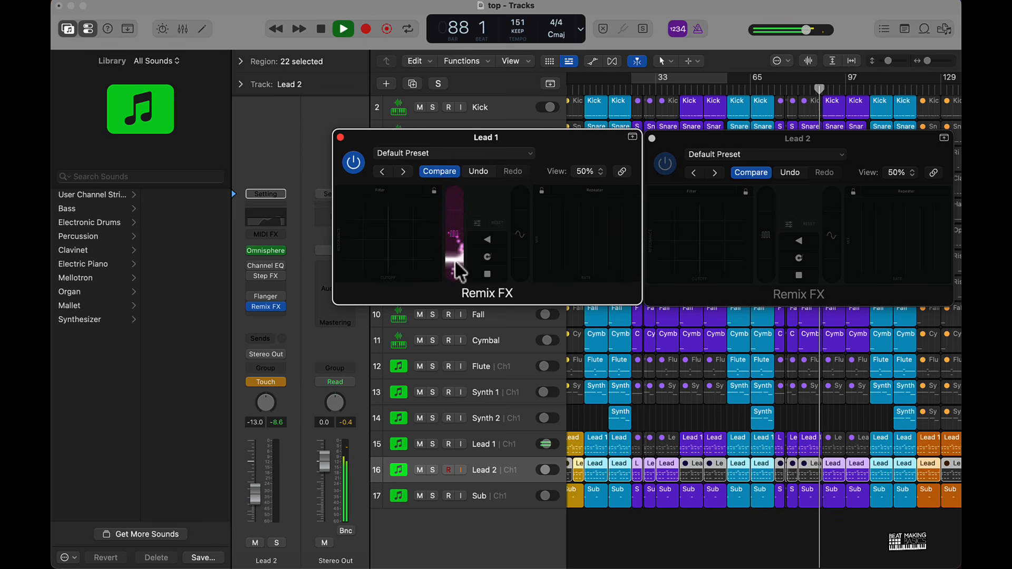
left_click_drag(457, 266, 462, 251)
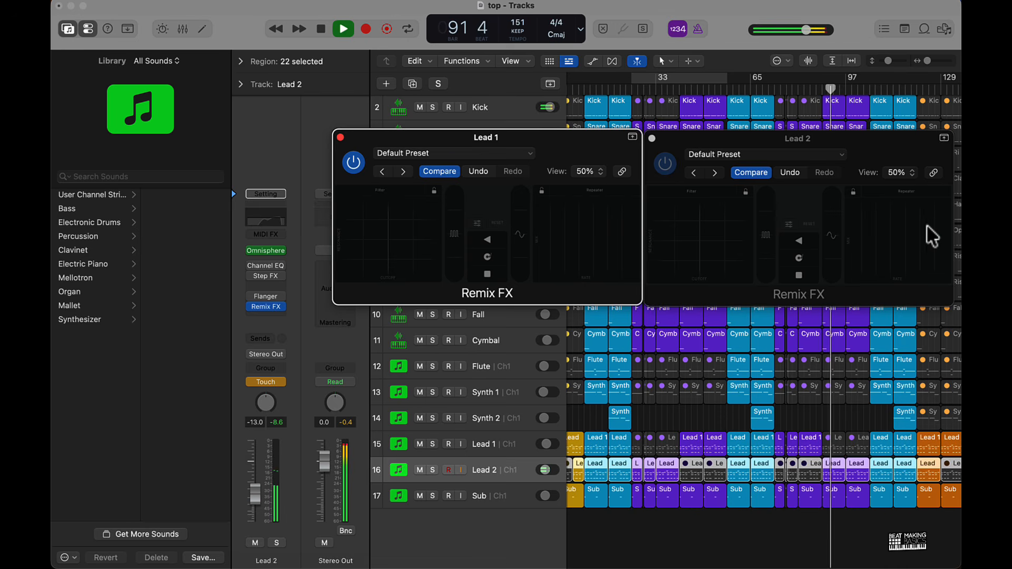
Record Repeater and Gater moves in Lead 2's Remix FX between about bars 92 and 104
left_click_drag(926, 225, 926, 225)
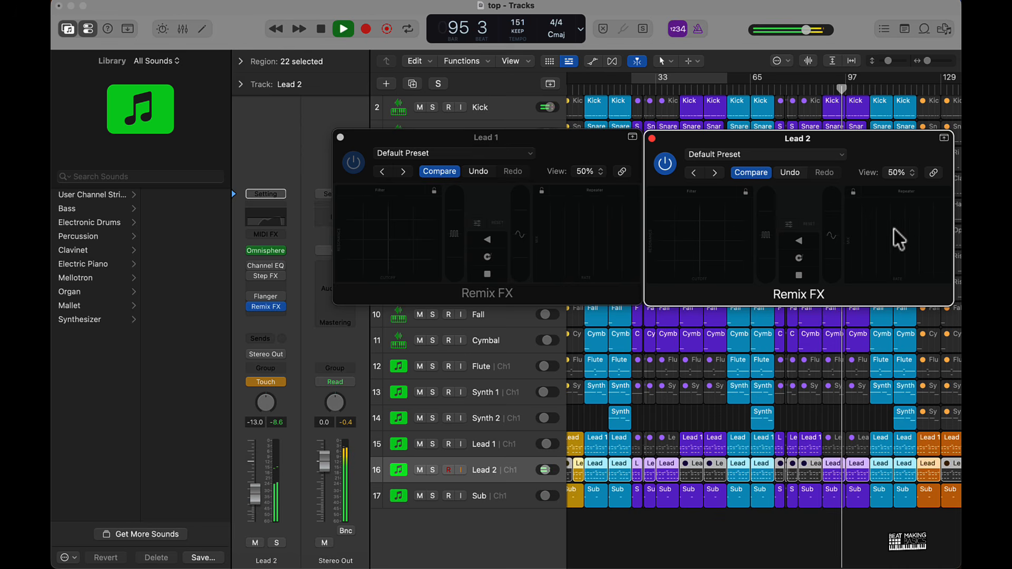
left_click_drag(878, 229, 878, 231)
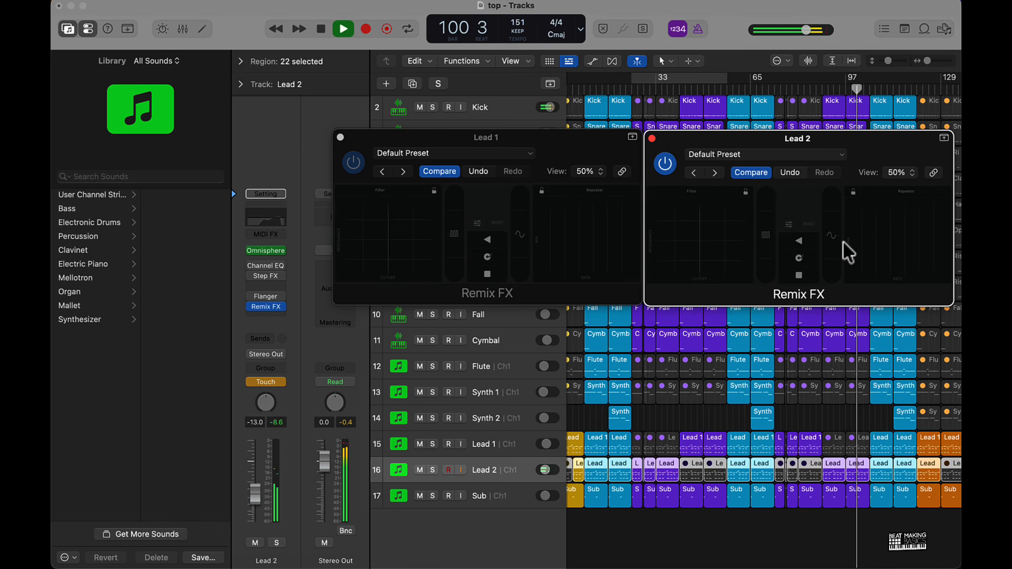
left_click(770, 264)
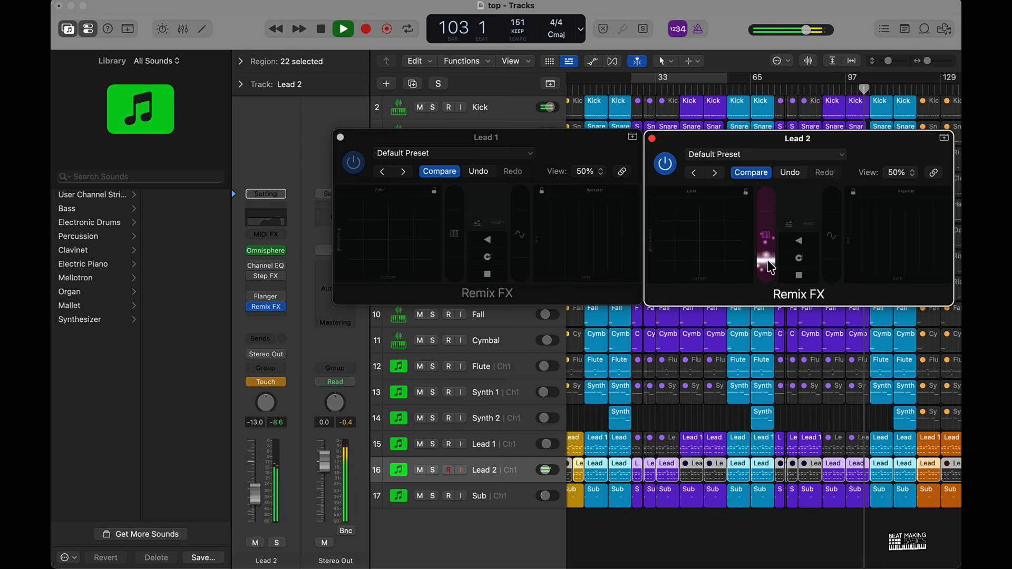
left_click_drag(768, 262, 770, 242)
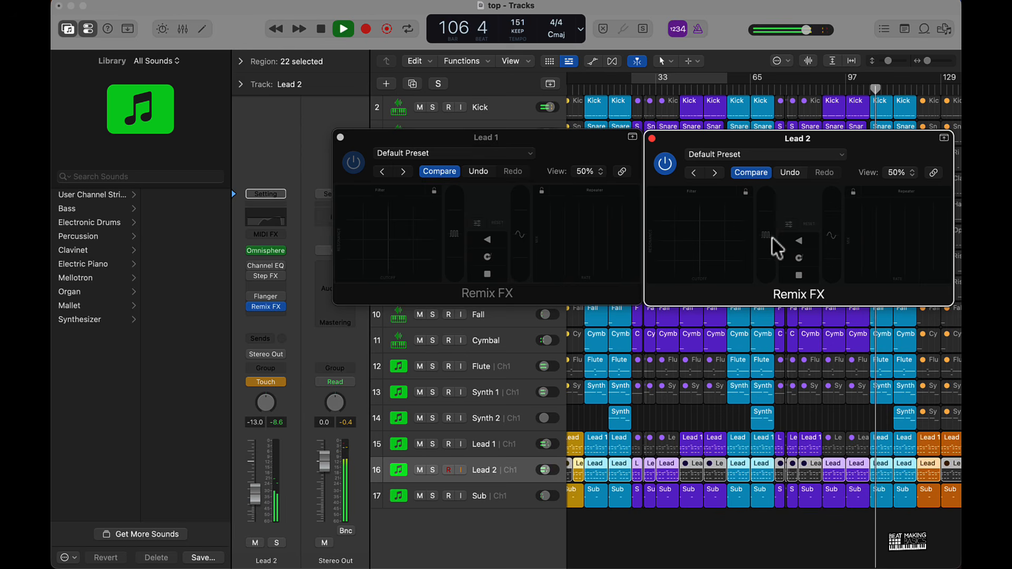
Close both Remix FX windows, return Lead 2 and Lead 1 to Read automation mode and clear the region selection
left_click(651, 138)
left_click(340, 137)
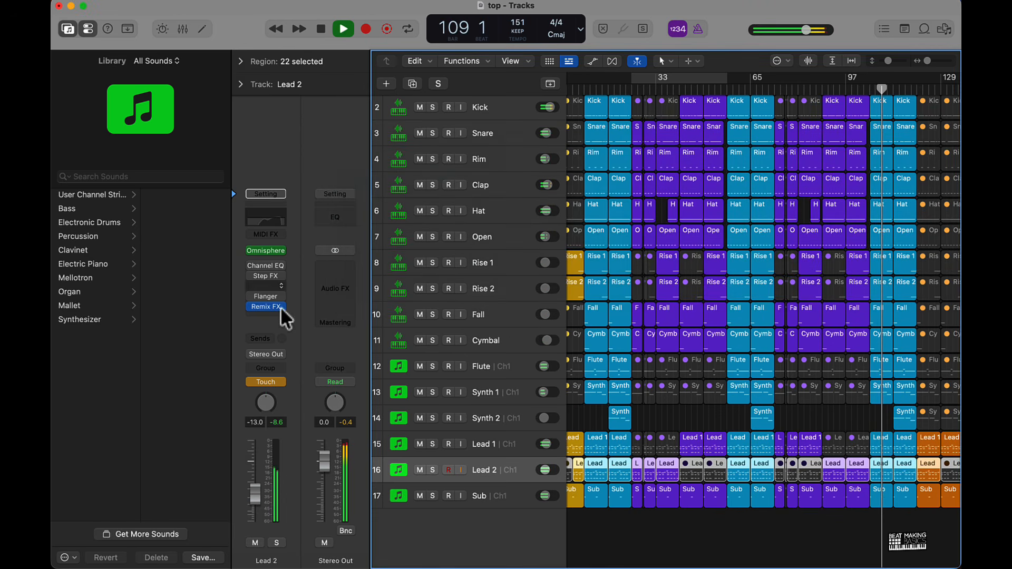
left_click(280, 382)
left_click(281, 372)
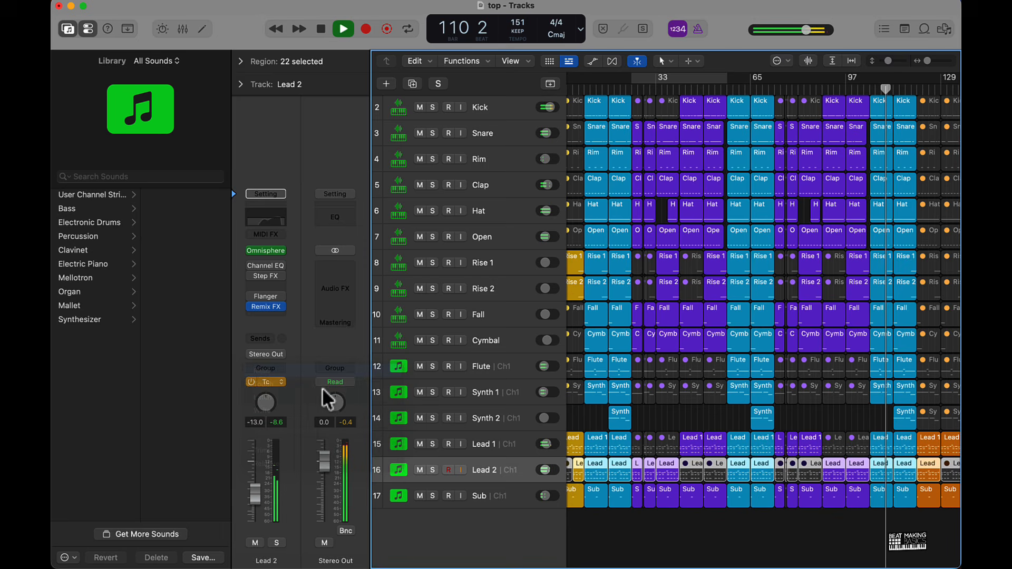
left_click(514, 446)
left_click(281, 383)
left_click(277, 370)
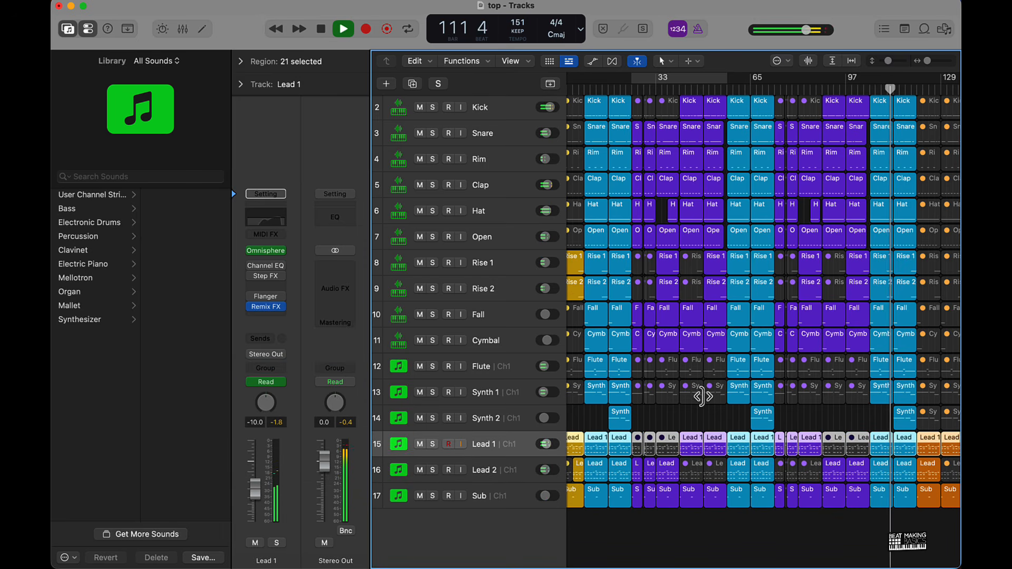
left_click(677, 415)
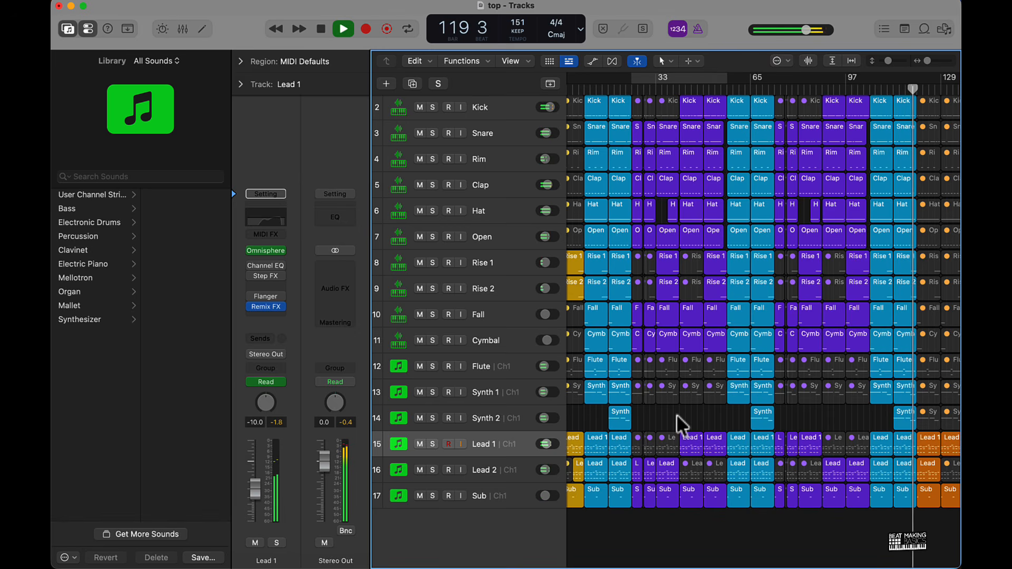
Split all regions at bar 130 beat 2 with crossing notes shortened, and delete everything after the split
scroll(774, 414, "down", 1)
scroll(774, 411, "up", 1)
scroll(777, 411, "right", 1)
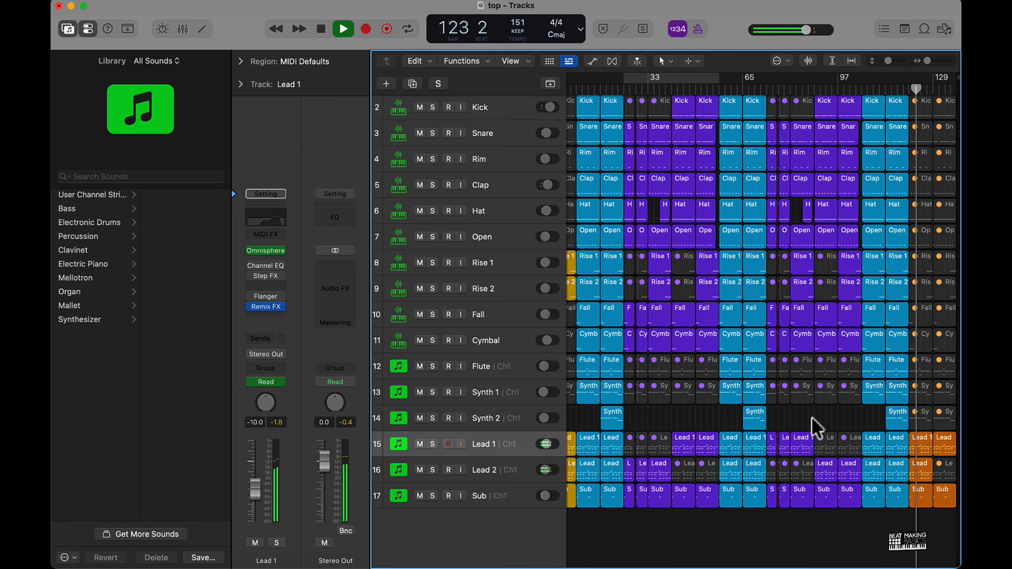
left_click_drag(953, 79, 947, 80)
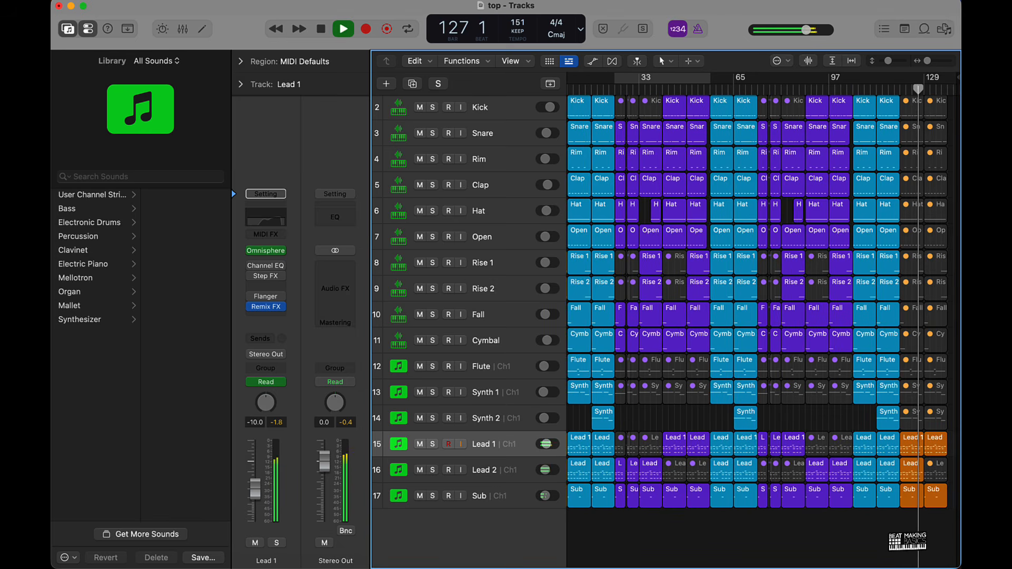
left_click(934, 452)
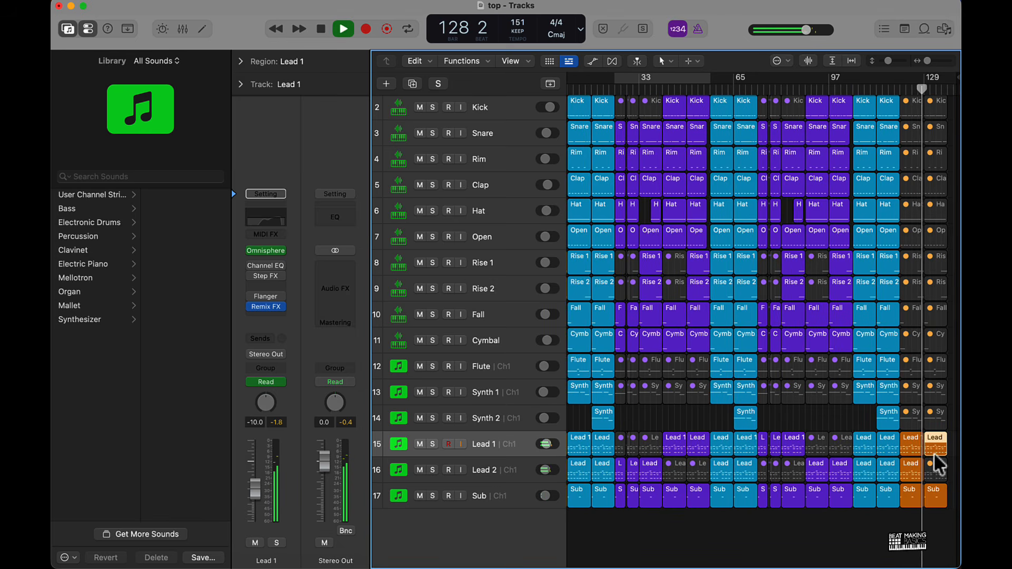
left_click(934, 501)
key("super+a")
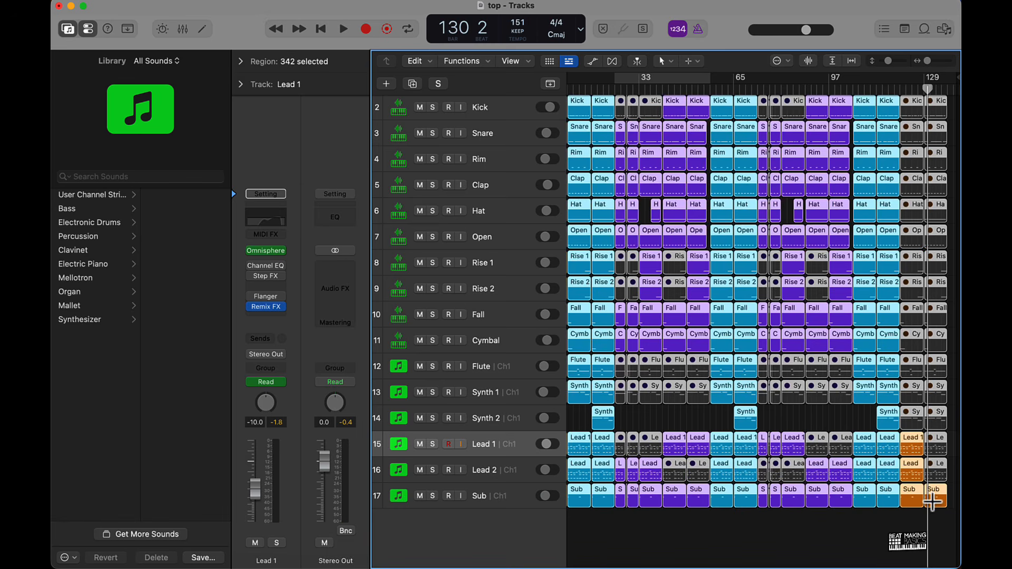
key("super+t")
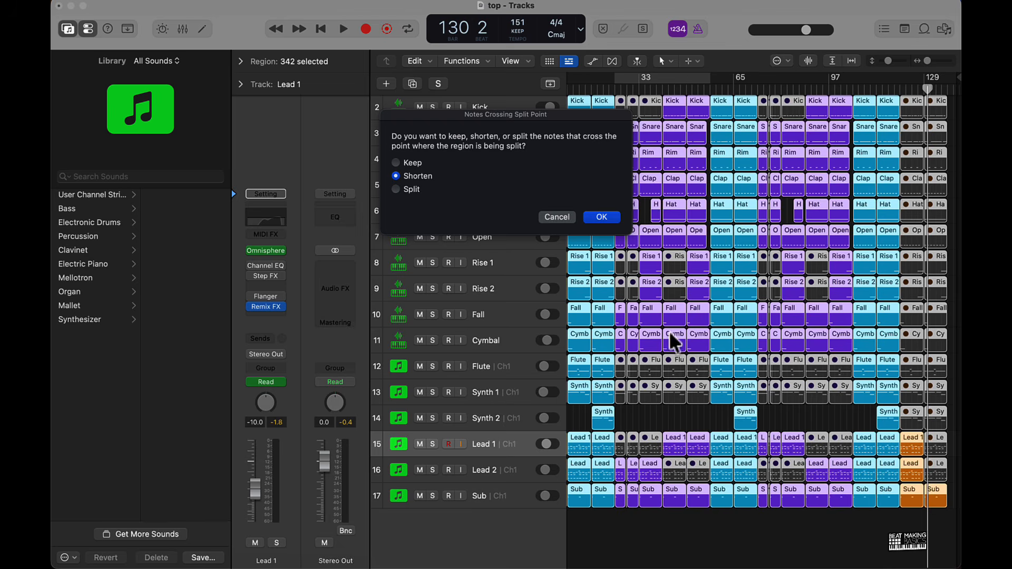
left_click(595, 218)
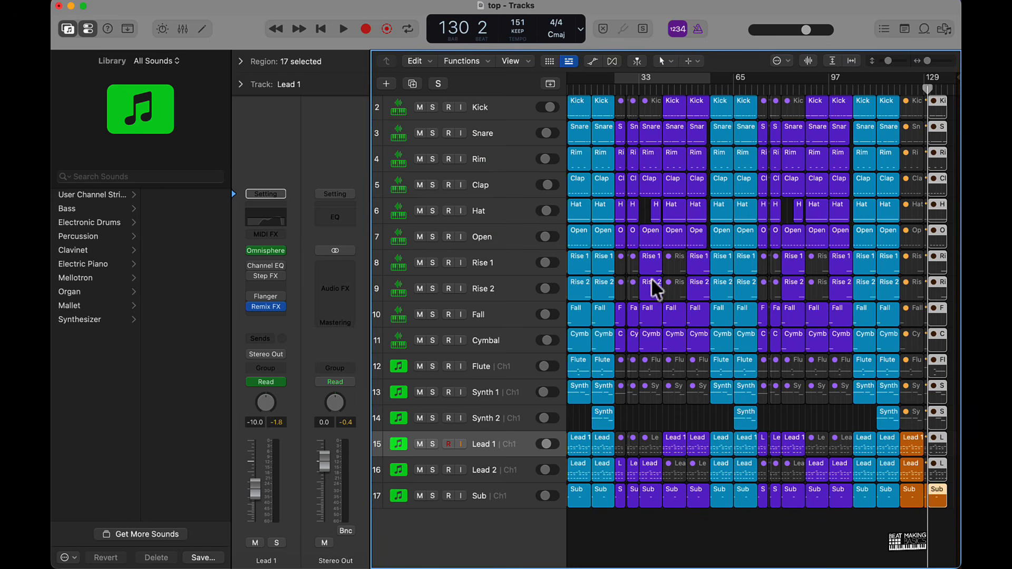
key("Delete")
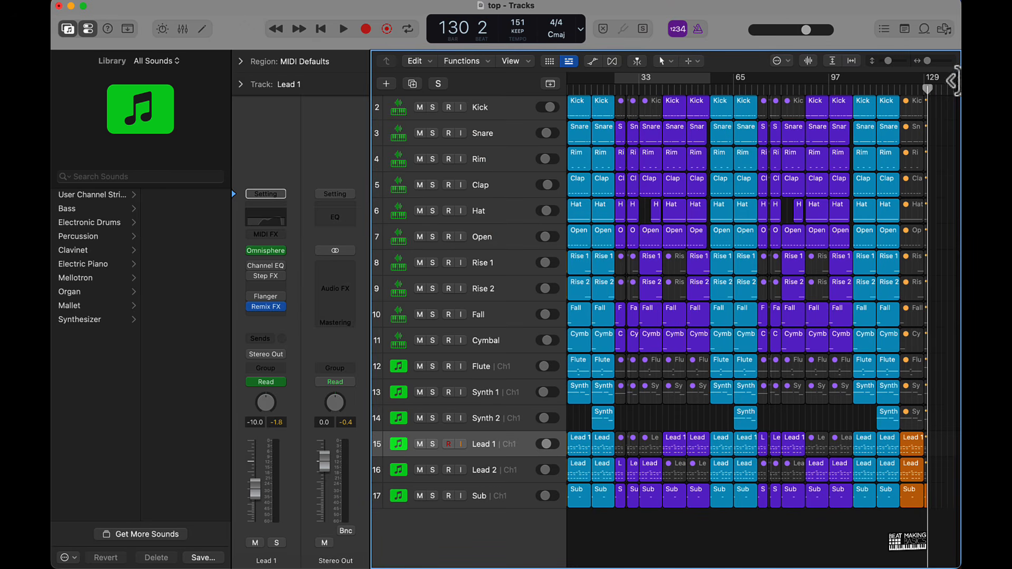
Return the playhead to the start of the project and show track automation for the lead tracks
scroll(846, 458, "left", 2)
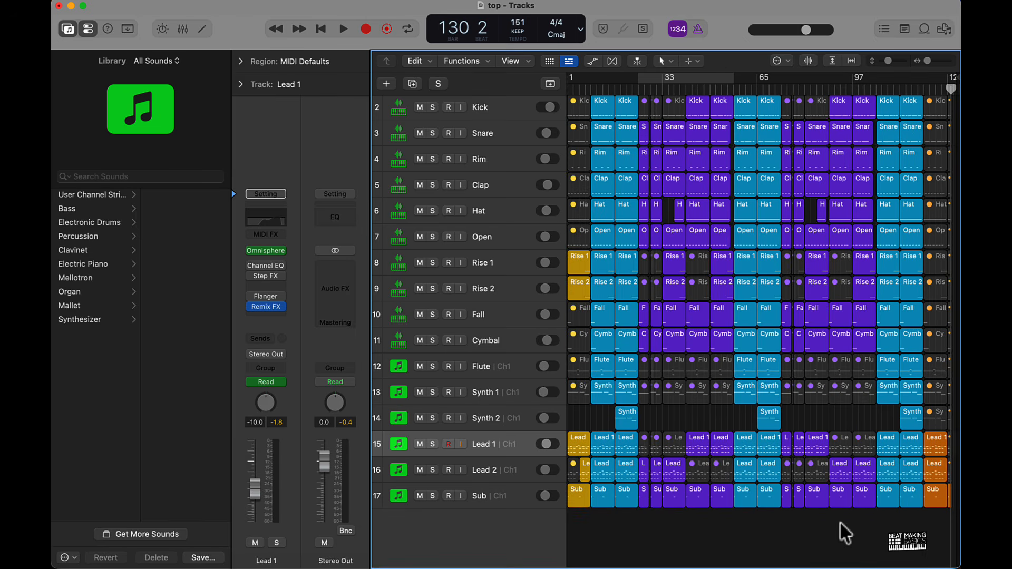
key("Return")
scroll(840, 520, "left", 1)
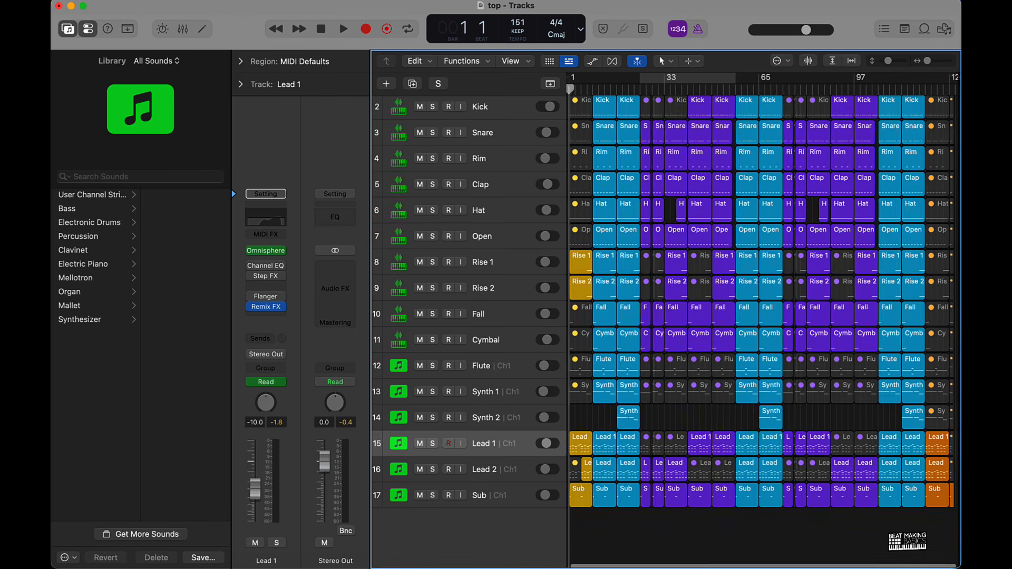
scroll(683, 417, "down", 2)
scroll(683, 417, "down", 2)
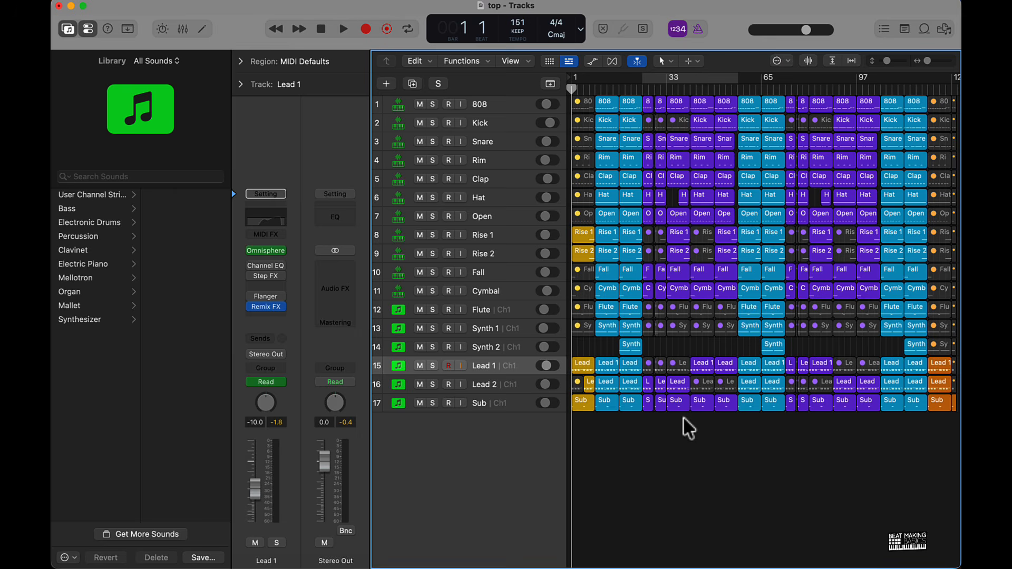
scroll(683, 416, "up", 3)
key("a")
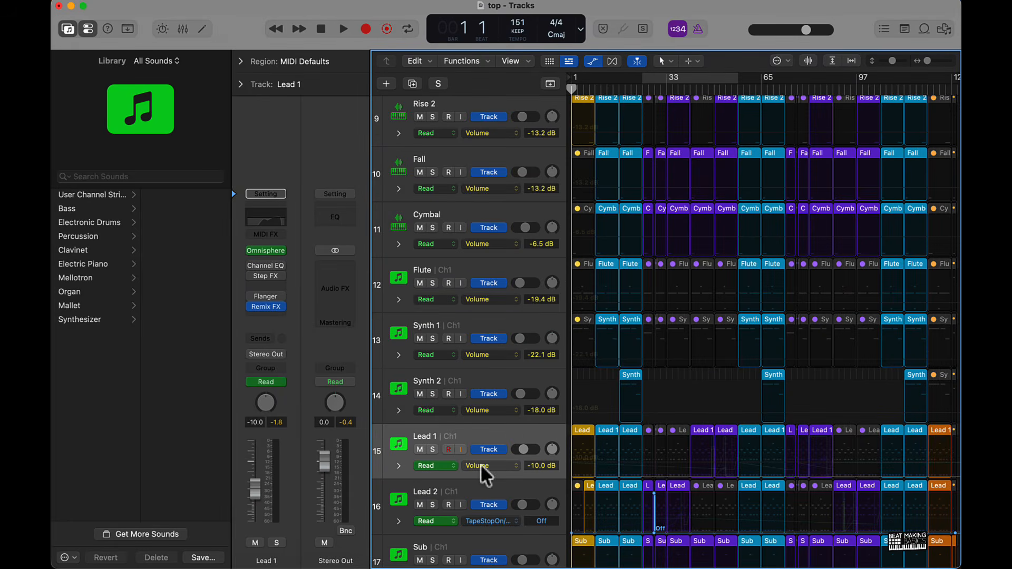
Show the mixer instead of track automation and set the cycle range from bar 17 to bar 25
key("a")
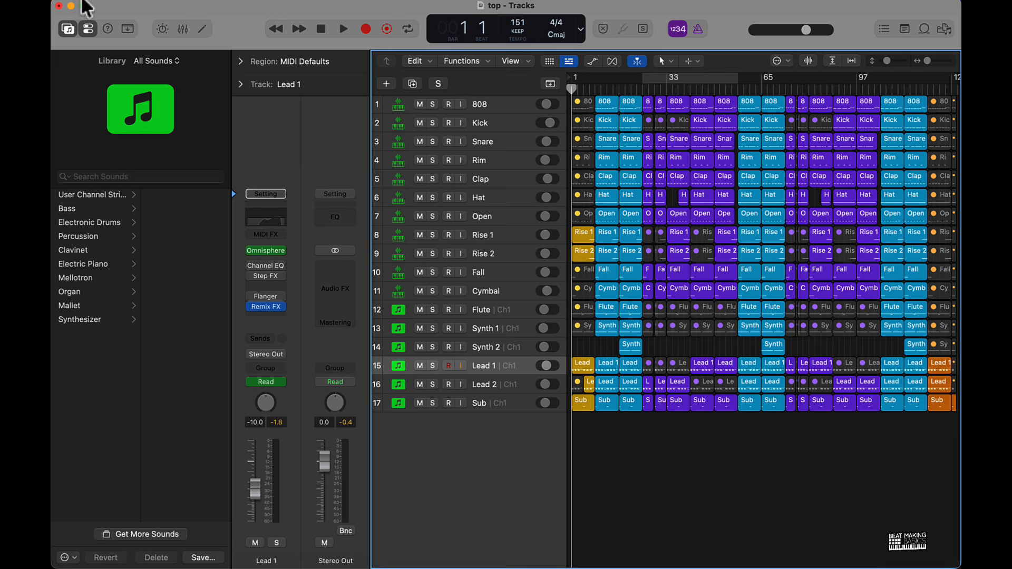
left_click(183, 29)
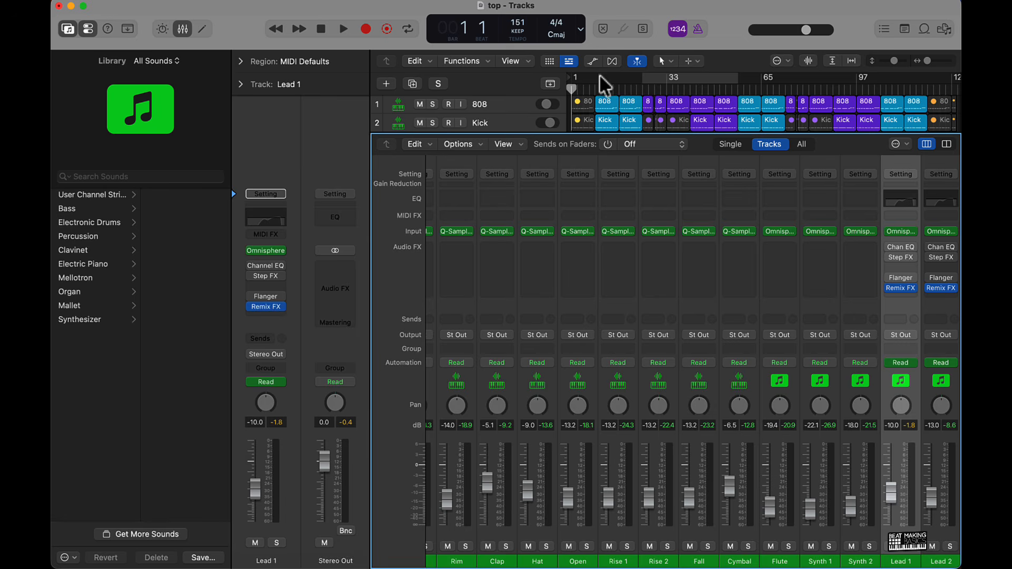
left_click_drag(602, 83, 623, 77)
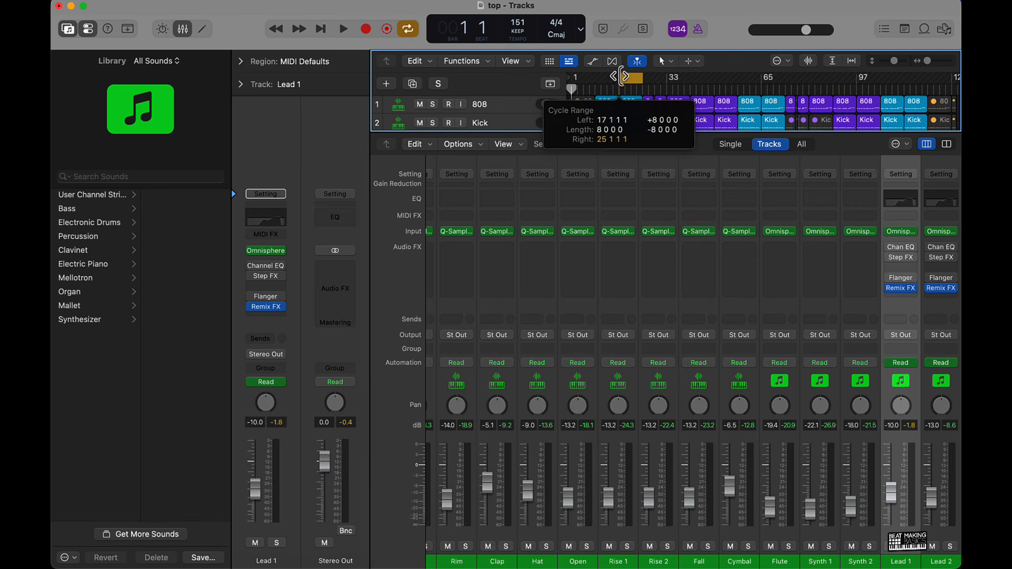
Solo the 808, Kick and Lead 1 channels and start playback of the cycle range
scroll(616, 463, "left", 3)
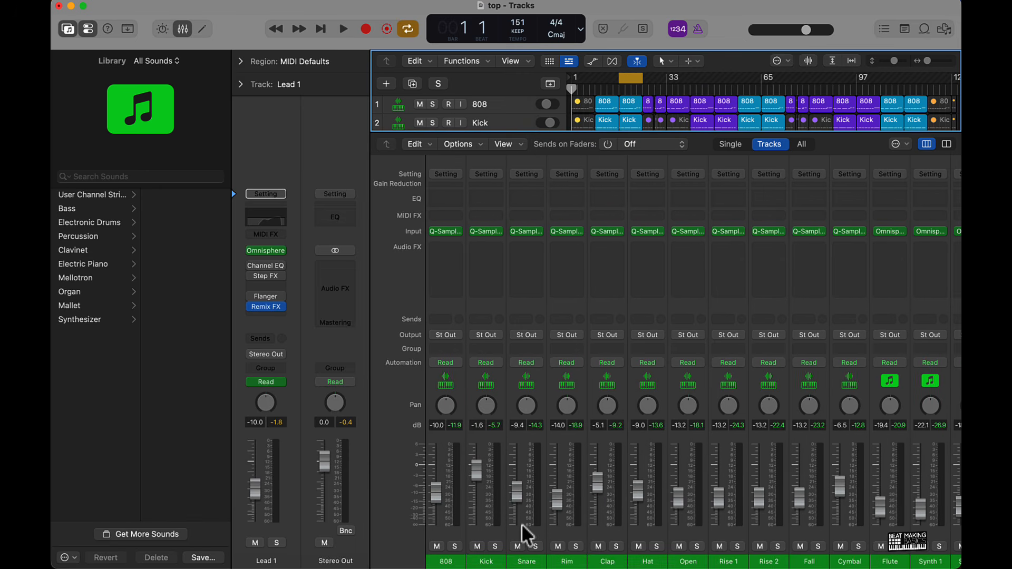
left_click(454, 546)
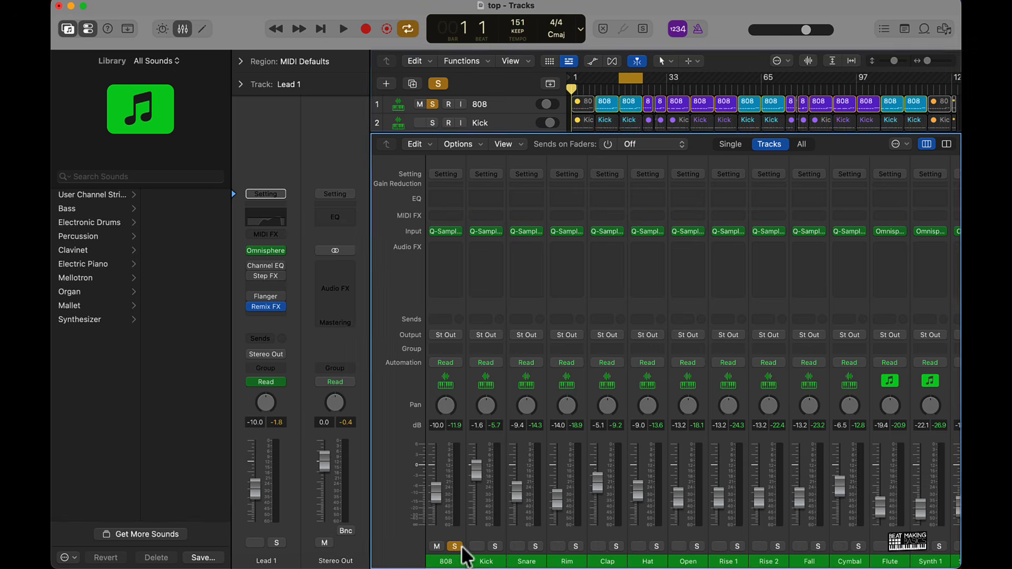
left_click(495, 546)
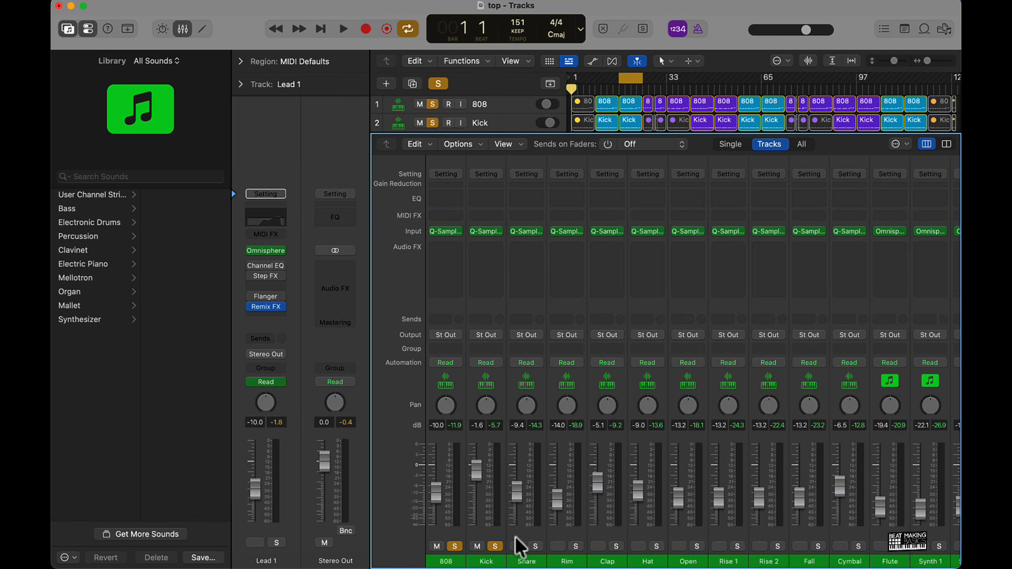
scroll(602, 517, "right", 10)
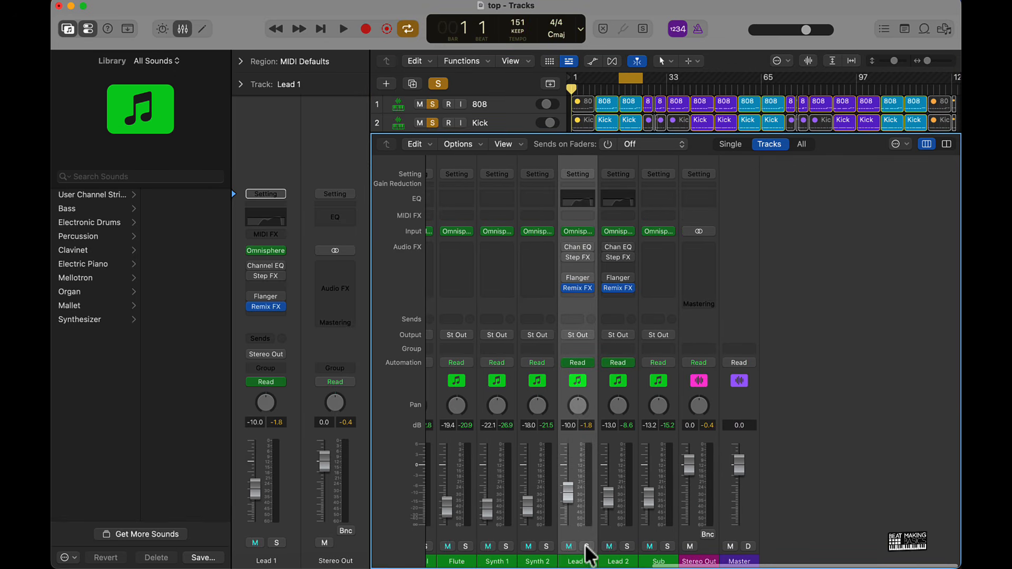
left_click(586, 546)
key("space")
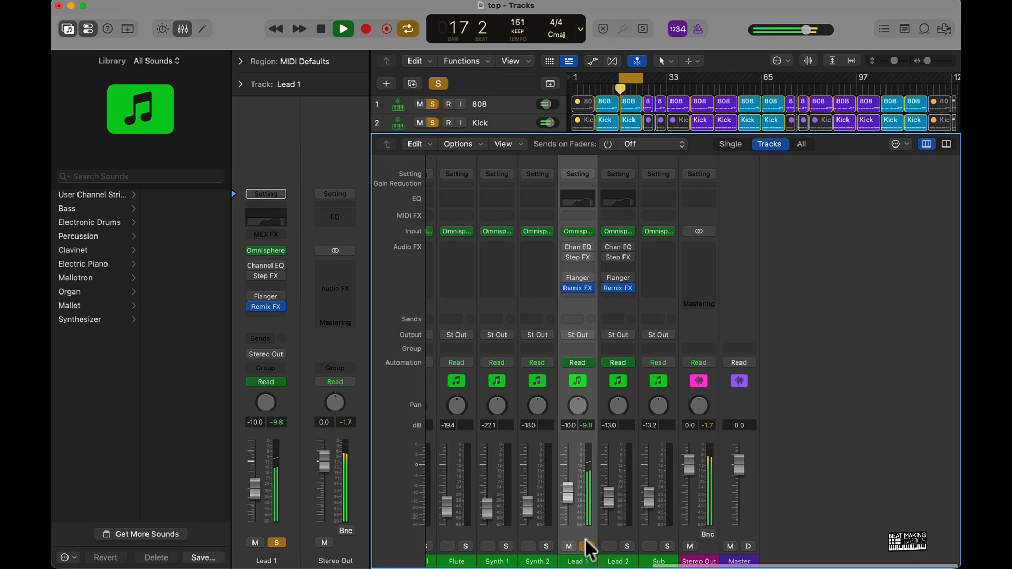
Raise the Lead 1 volume to -7.6 dB during playback and stop playback
scroll(587, 543, "left", 5)
scroll(589, 548, "left", 2)
left_click_drag(716, 505, 715, 491)
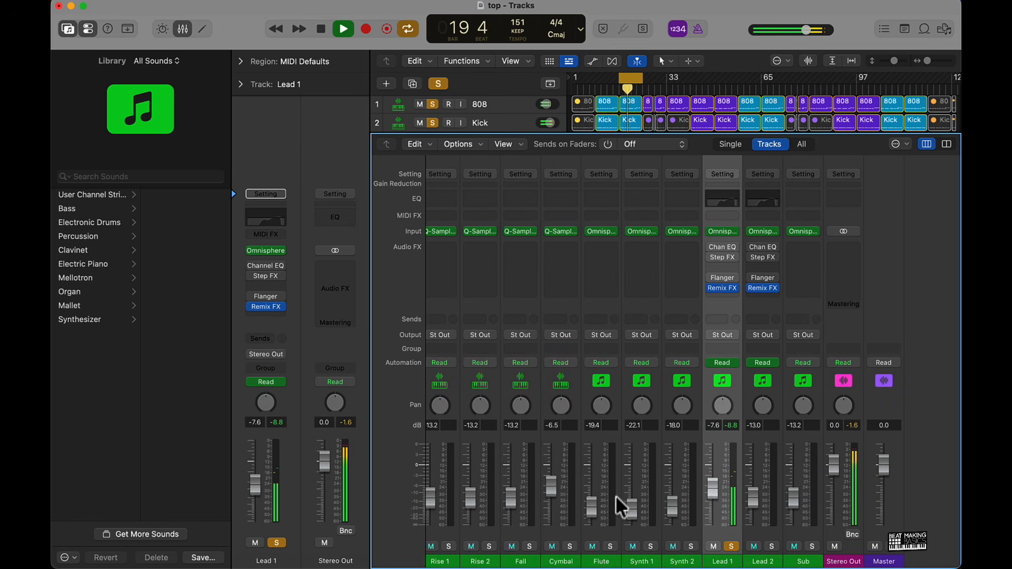
scroll(615, 495, "left", 7)
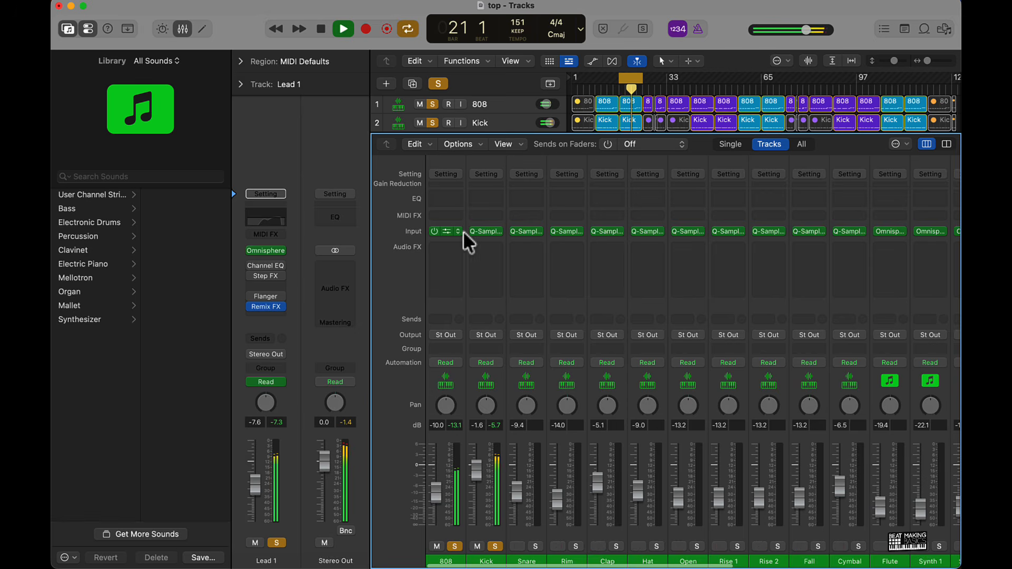
key("space")
Switch the 808 channel's Quick Sampler to the mono version, then open and close its plug-in window
mouse_move(457, 232)
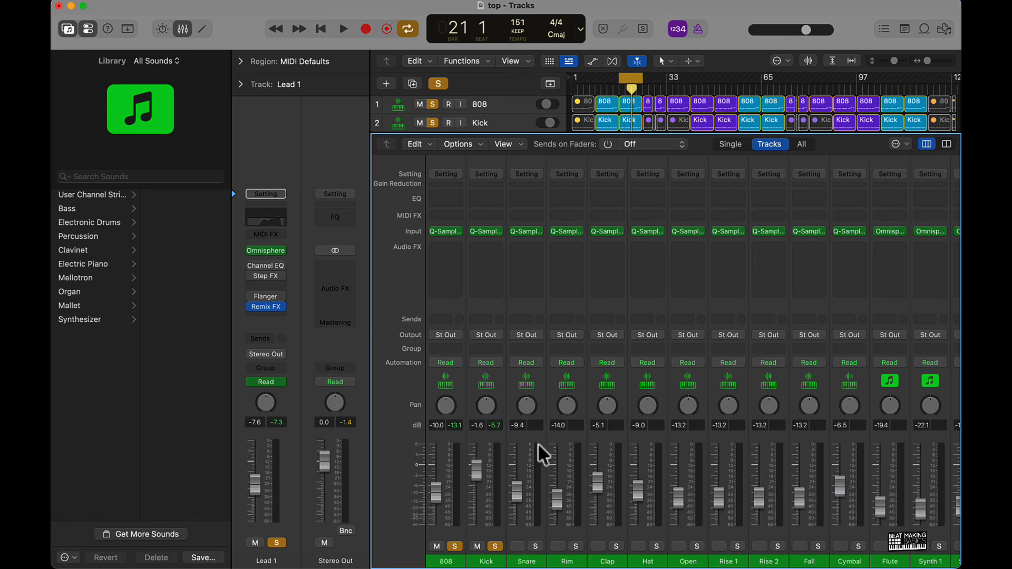
left_click(457, 232)
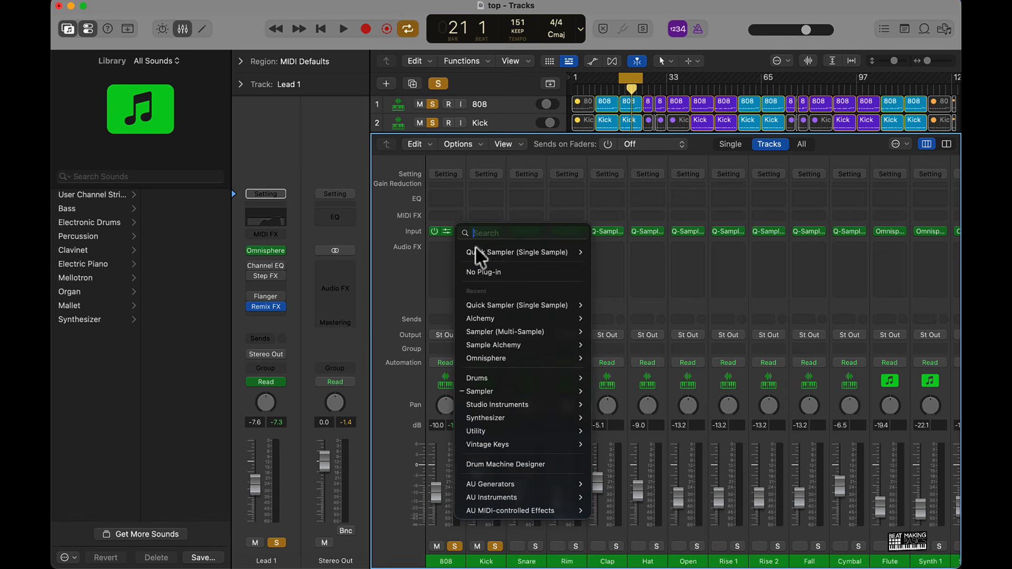
left_click(599, 250)
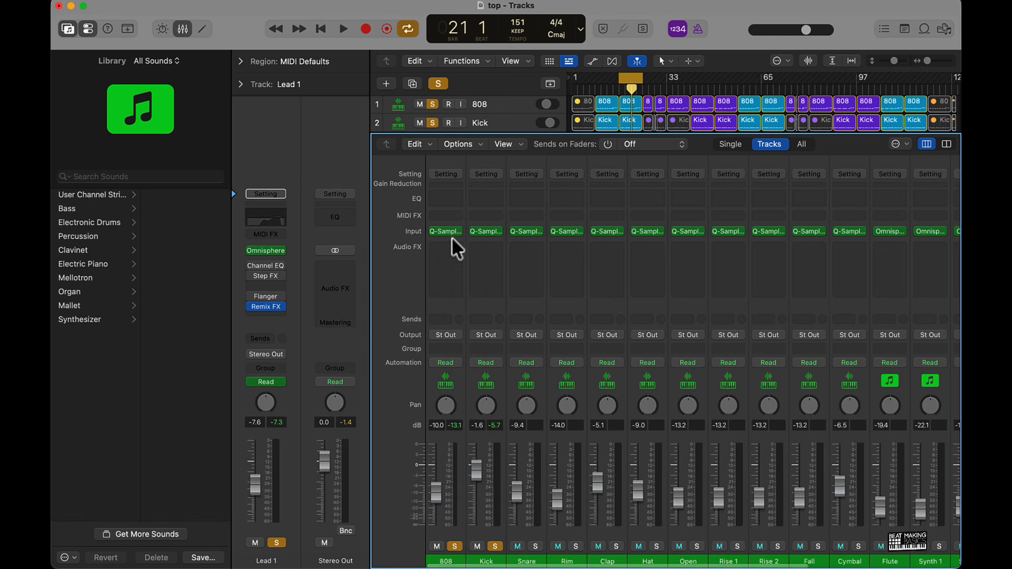
left_click(447, 233)
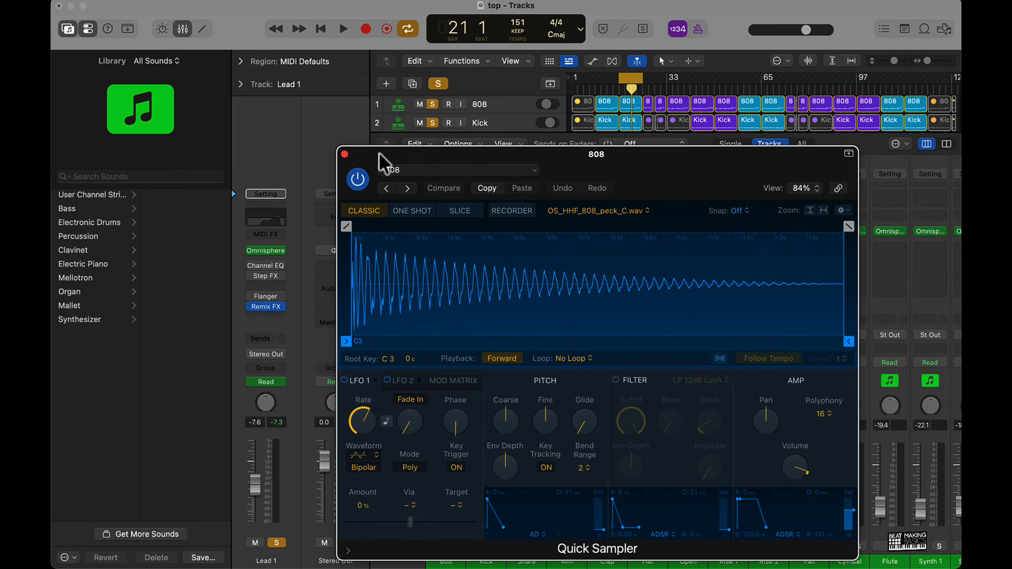
left_click(344, 154)
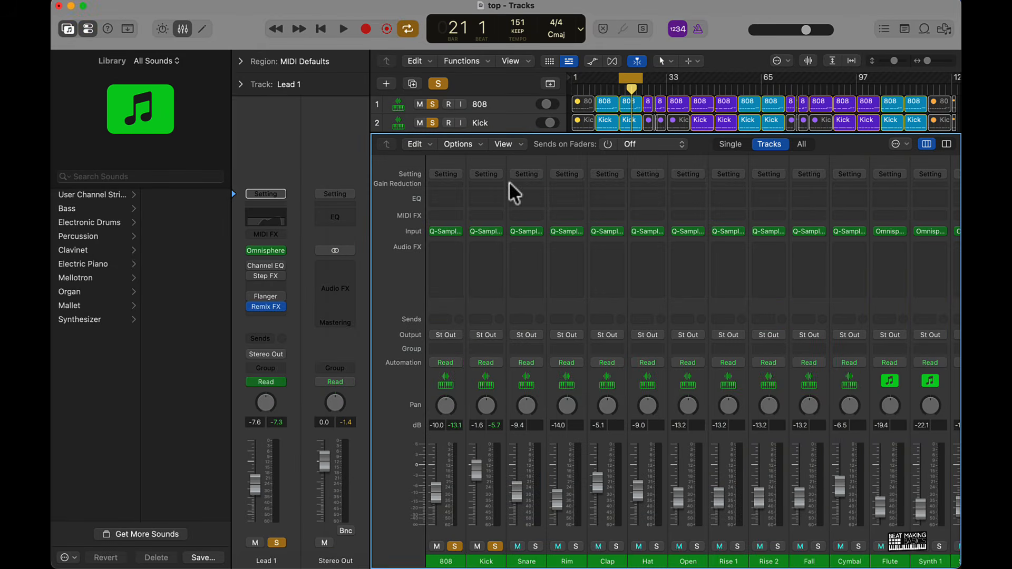
Switch Quick Sampler on the Kick and Snare channels to the mono version
left_click(499, 232)
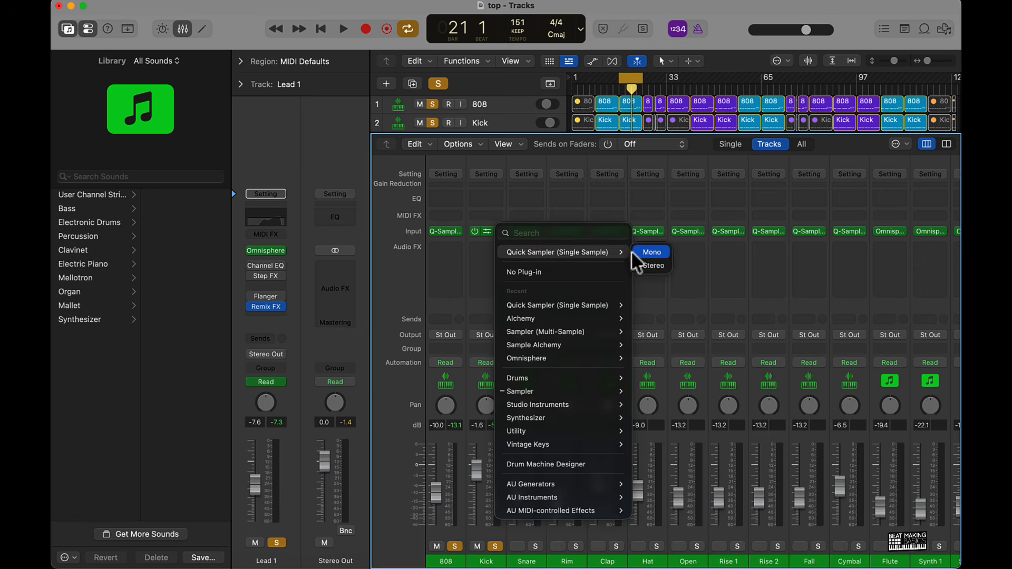
left_click(549, 247)
left_click(539, 230)
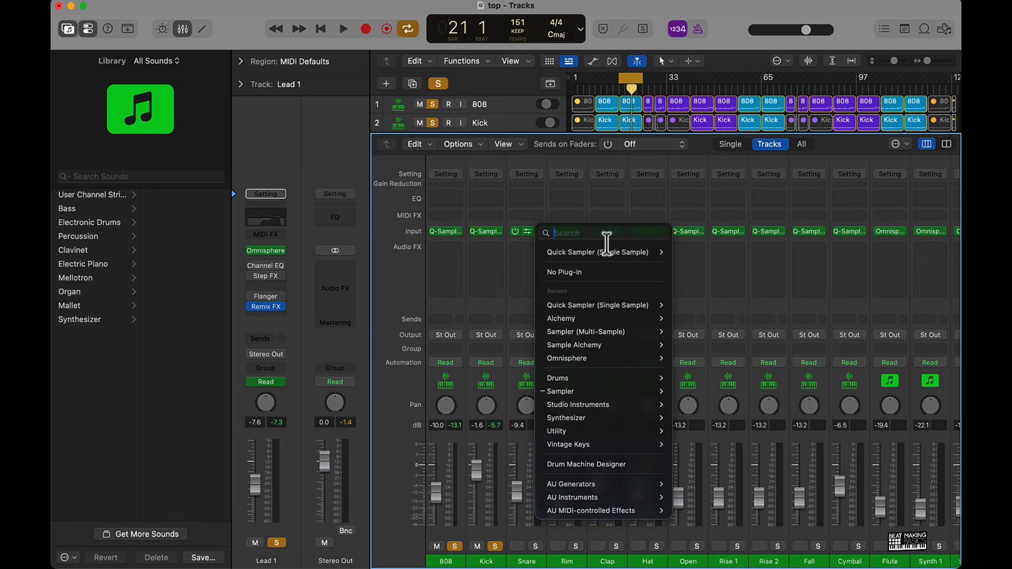
left_click(677, 251)
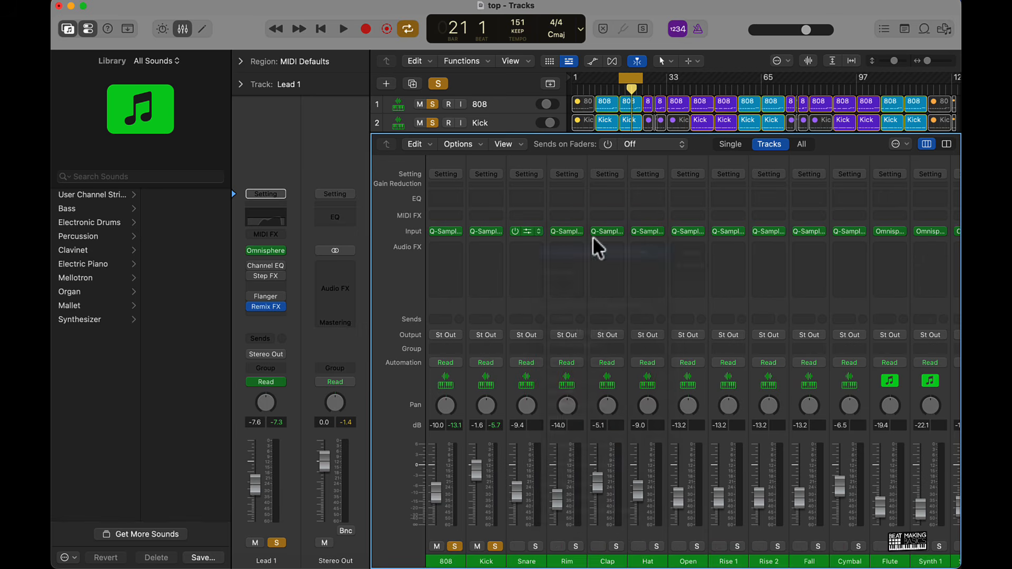
Select the Rim, Clap, Hat and Open channels together and switch their Quick Sampler instruments to mono
left_click(563, 546)
scroll(671, 536, "right", 3)
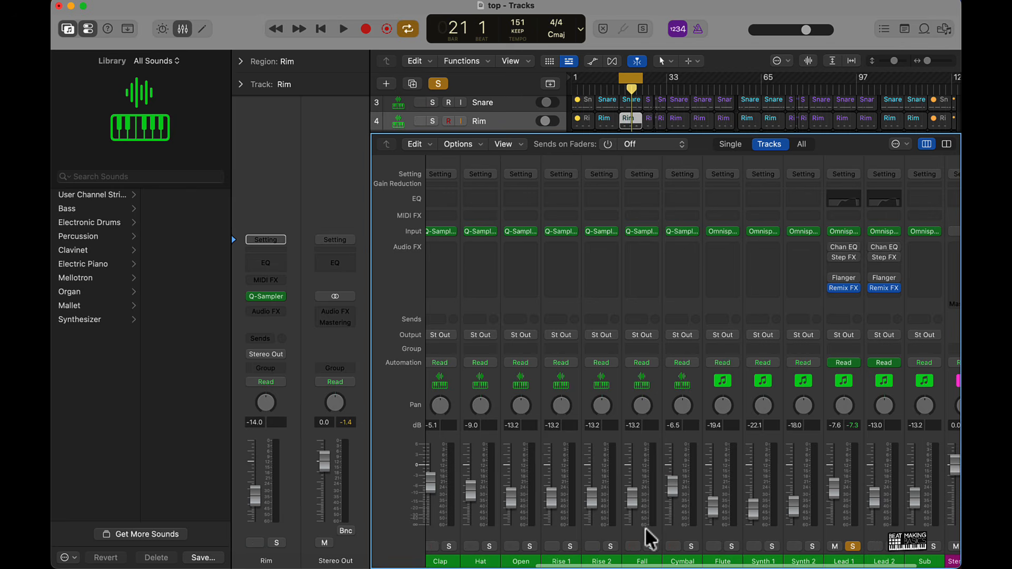
scroll(644, 538, "right", 1)
left_click(606, 540, "shift")
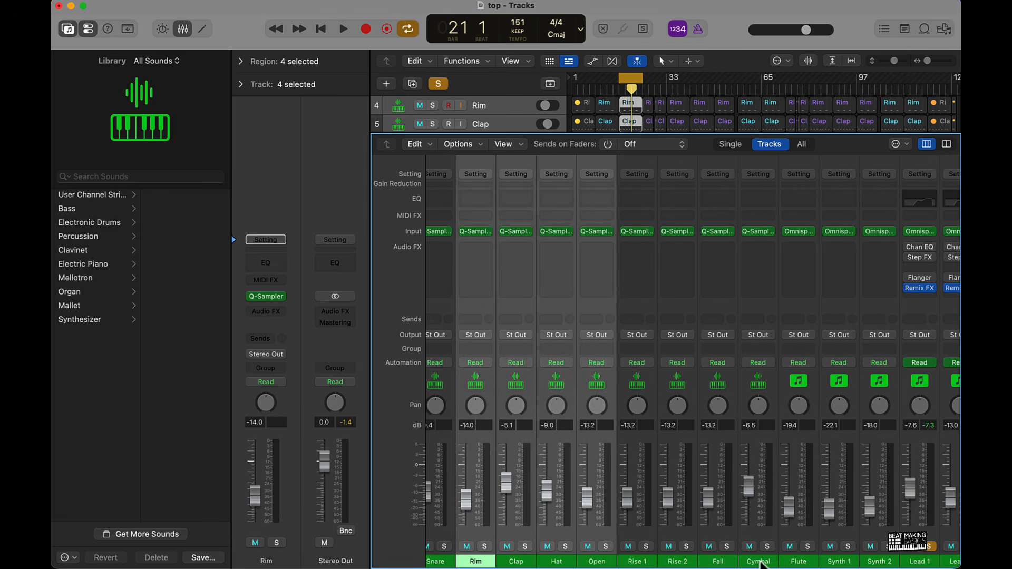
left_click(482, 231)
mouse_move(601, 252)
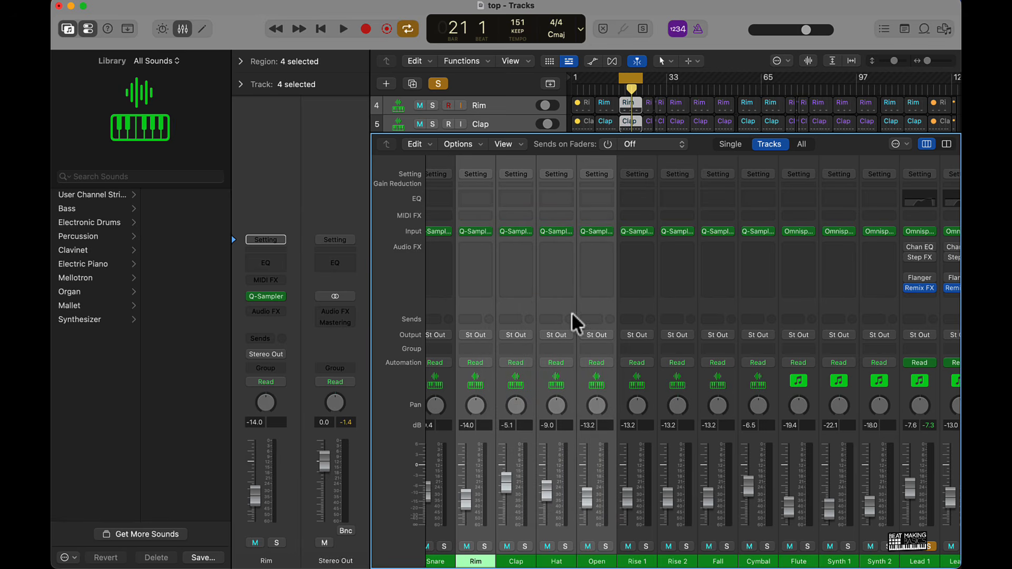
Add the Snare to the soloed channels, start playback and raise its volume to -5.3 dB
scroll(579, 445, "left", 3)
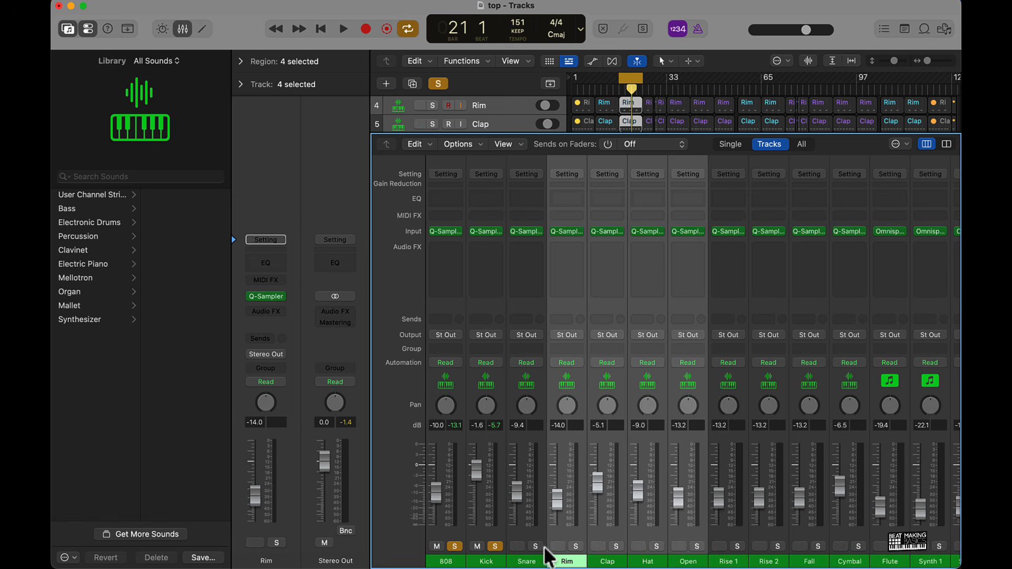
left_click(535, 546)
key("space")
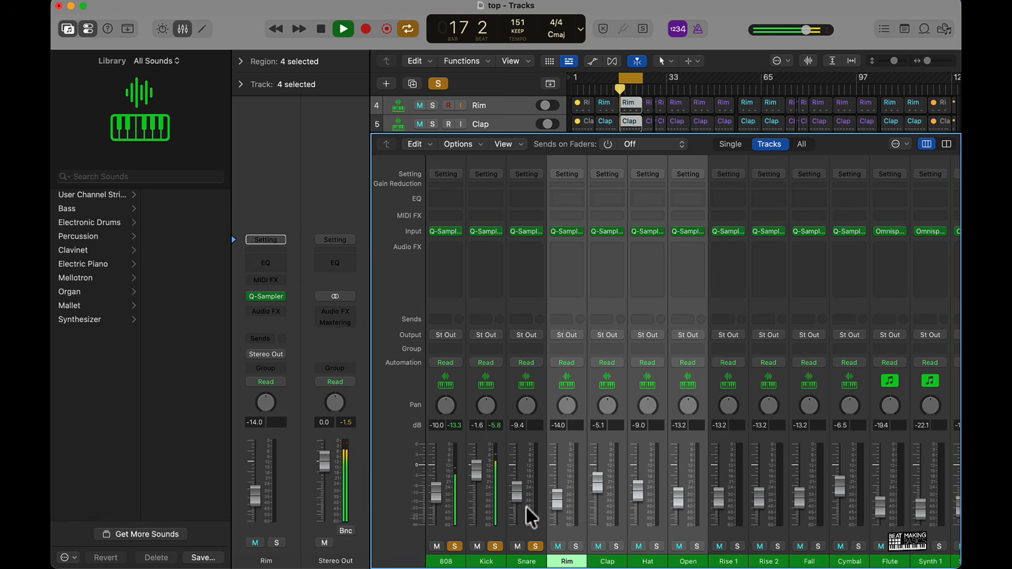
left_click_drag(517, 490, 564, 508)
Solo Rim, Clap, Hat and Open, set them to -11.6, -4.6, -5.8 and -6.6 dB, and pan Hat to -14 and Open to +19
left_click(575, 546)
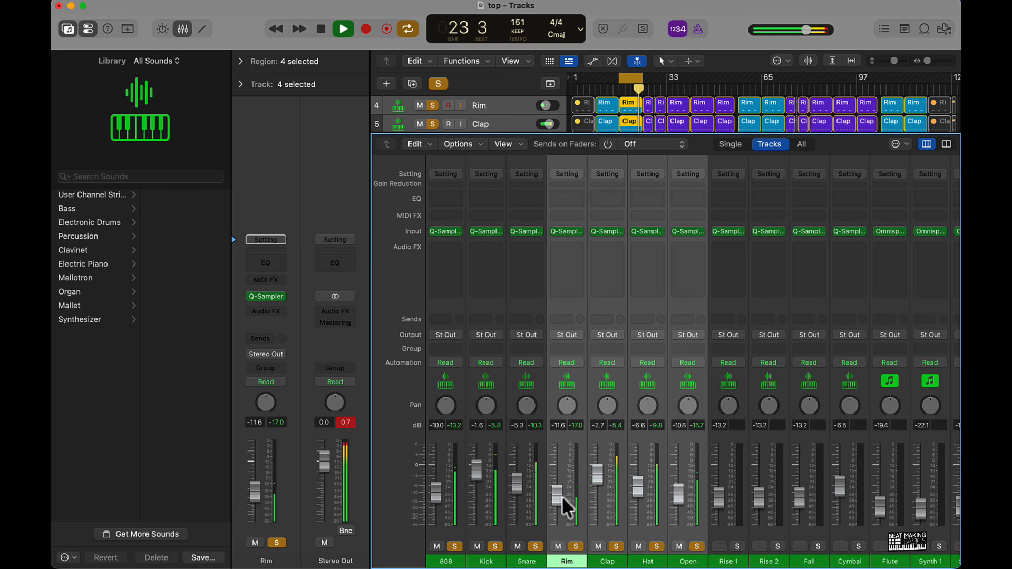
left_click(615, 534)
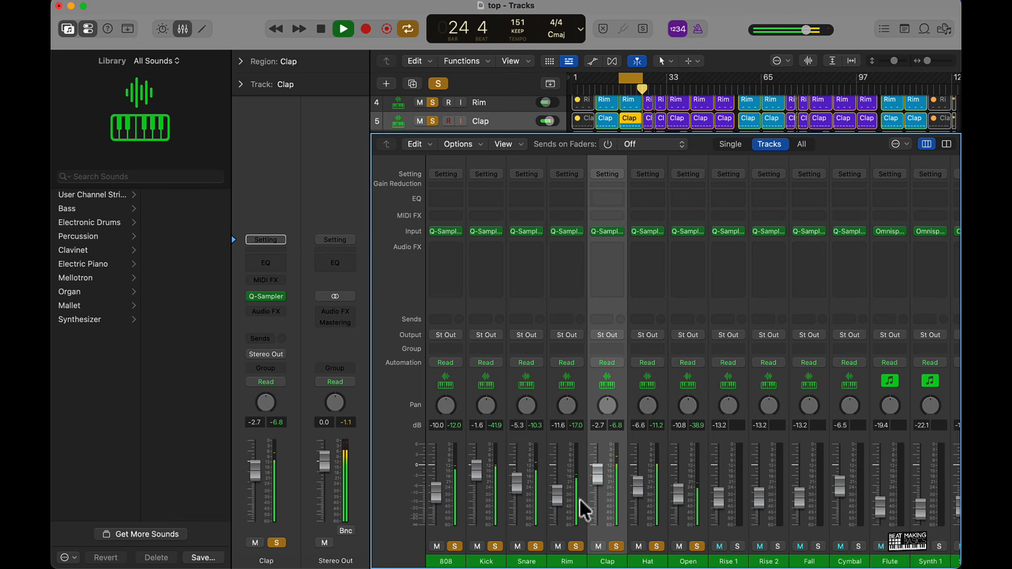
left_click_drag(597, 474, 599, 482)
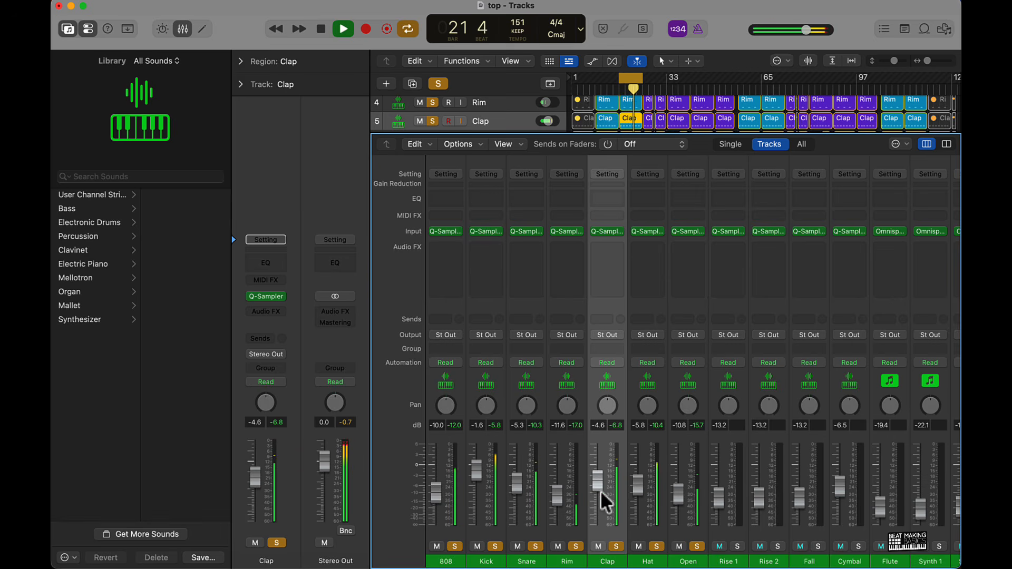
left_click_drag(680, 499, 680, 485)
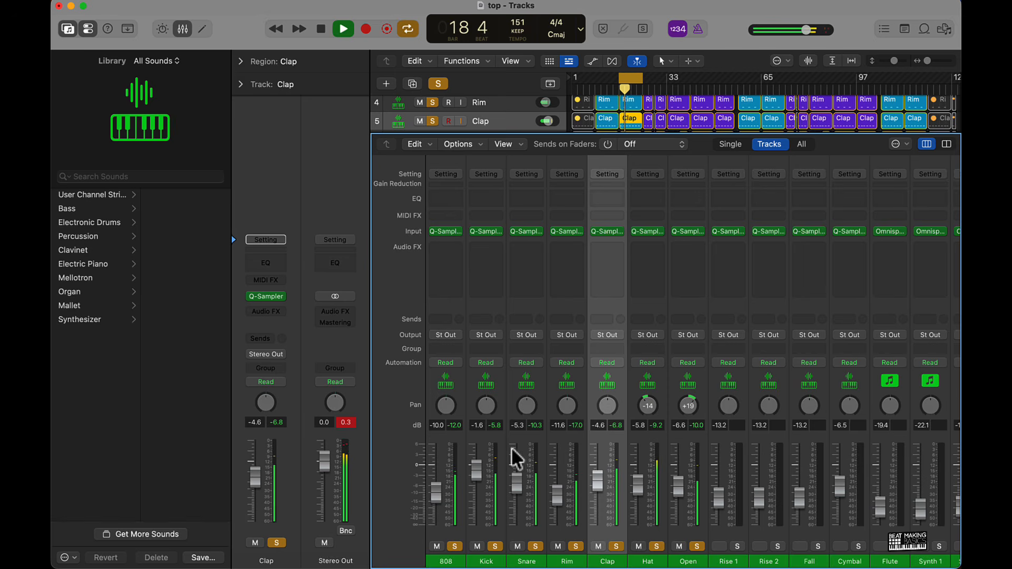
Solo Rise 1, Rise 2, Fall and Cymbal, and extend the cycle range's start back to bar 9
left_click(738, 546)
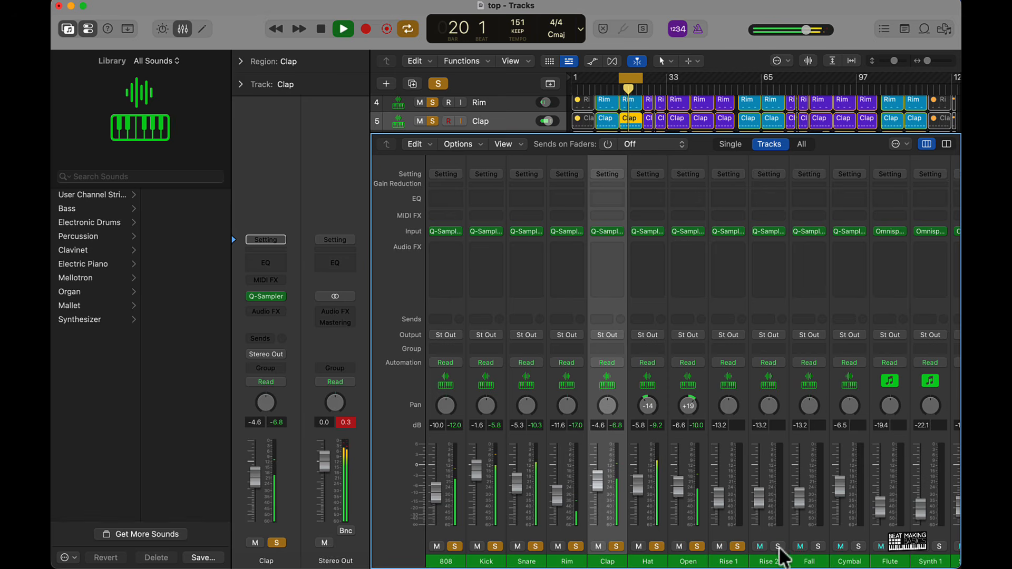
left_click(858, 546)
left_click_drag(624, 80, 594, 80)
Solo Lead 2 and Sub, setting Lead 2 to -12.2 dB and Sub to -10.0 dB
scroll(848, 428, "right", 6)
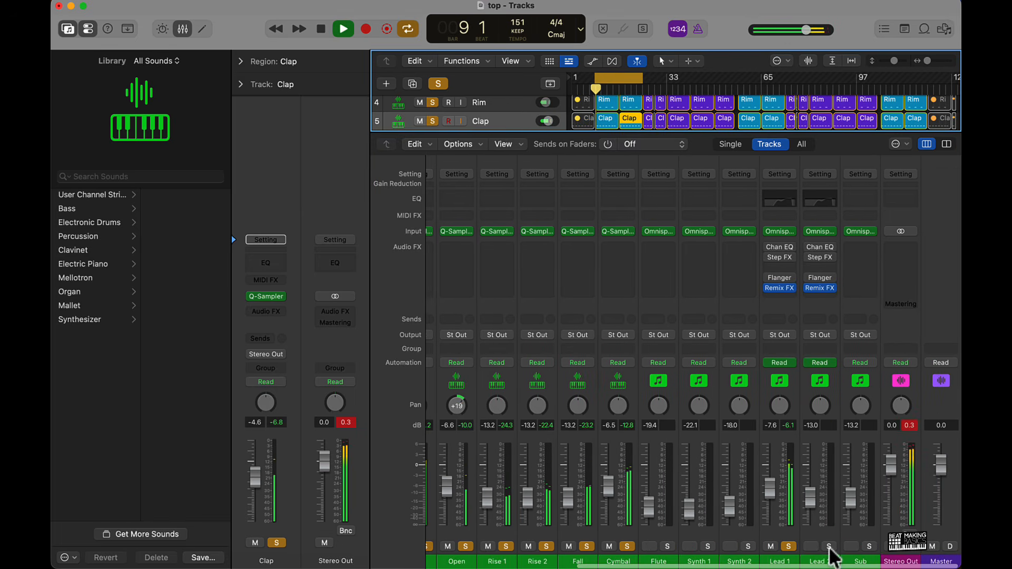
left_click(830, 547)
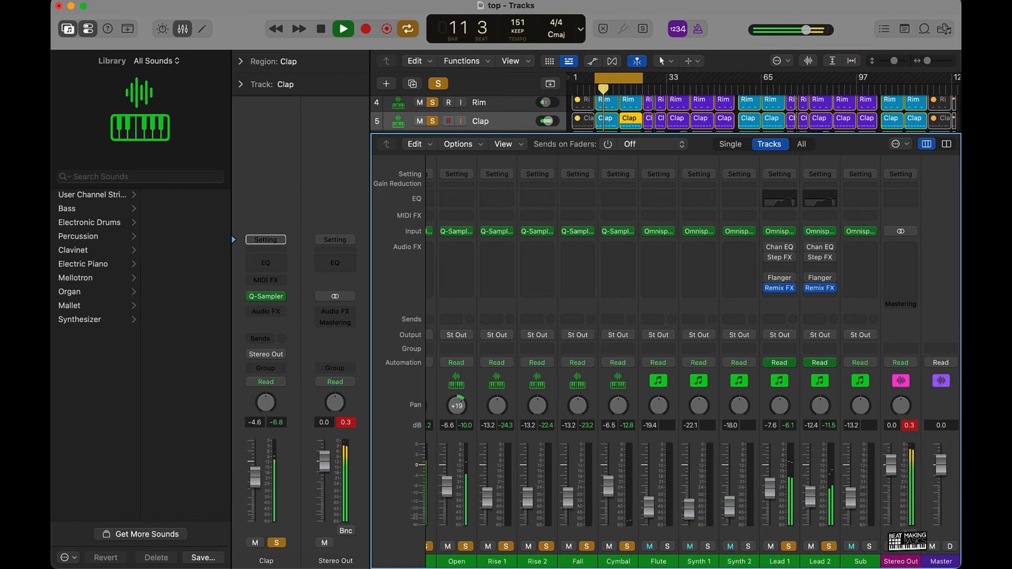
left_click(870, 547)
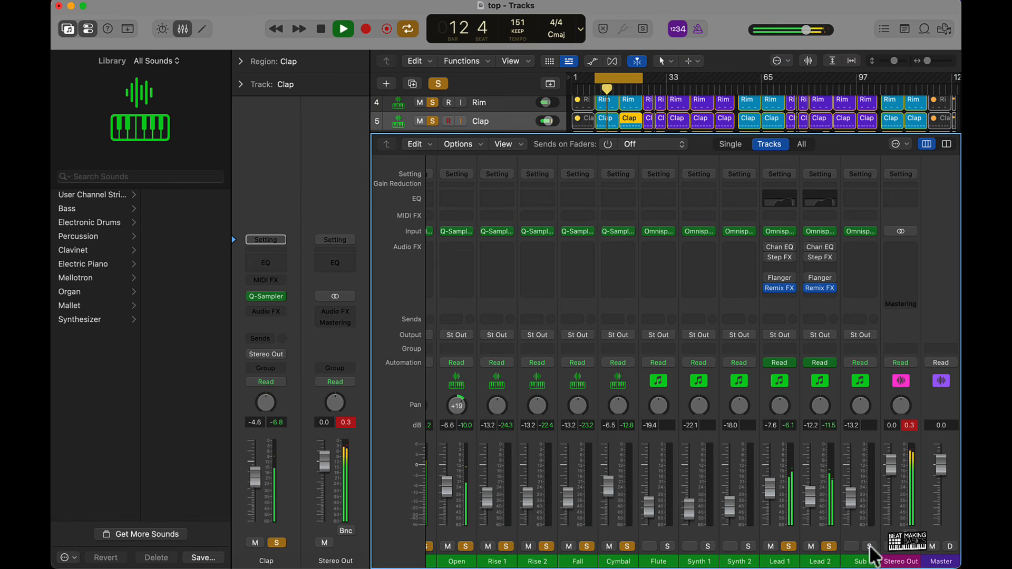
left_click_drag(848, 501, 848, 498)
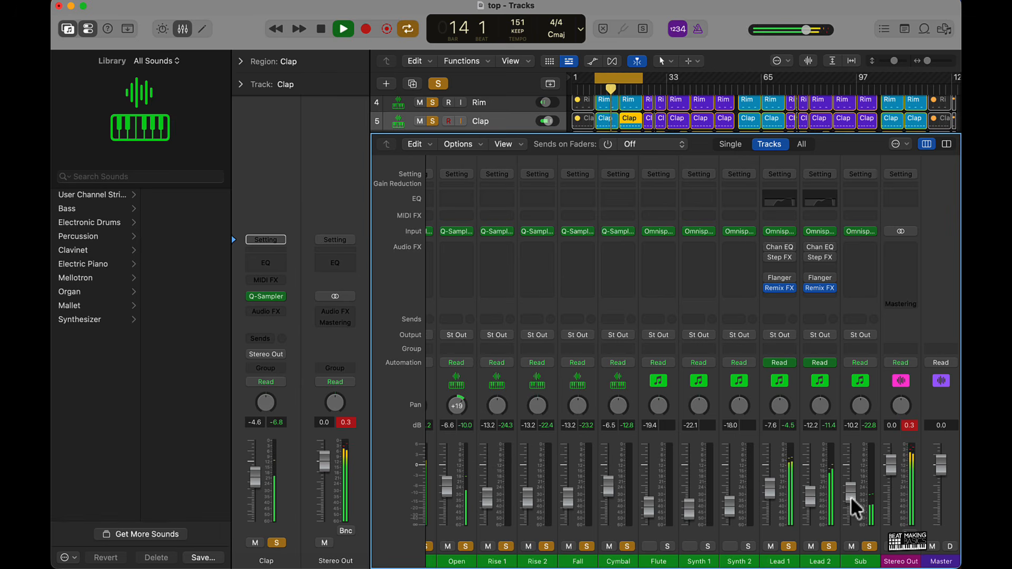
Solo Synth 2, Synth 1 and Flute, setting Synth 1 to -20.0 dB and Flute to -17.6 dB
left_click(748, 546)
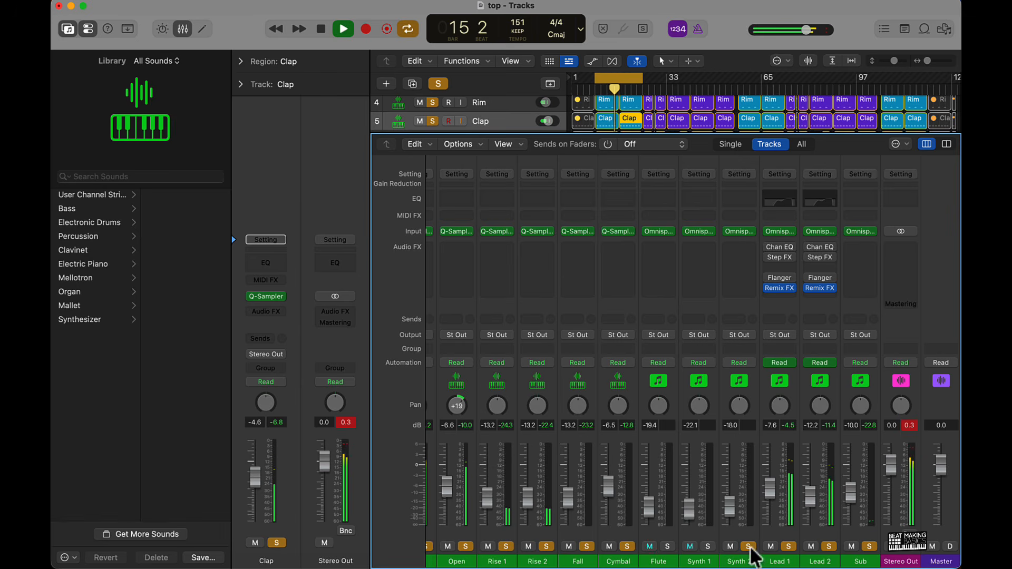
left_click(708, 546)
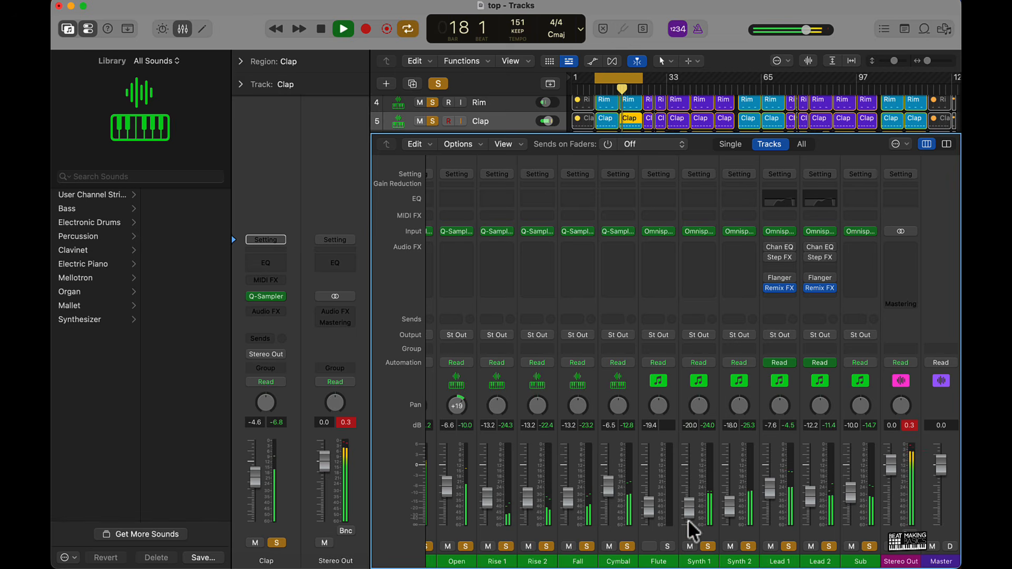
left_click(666, 546)
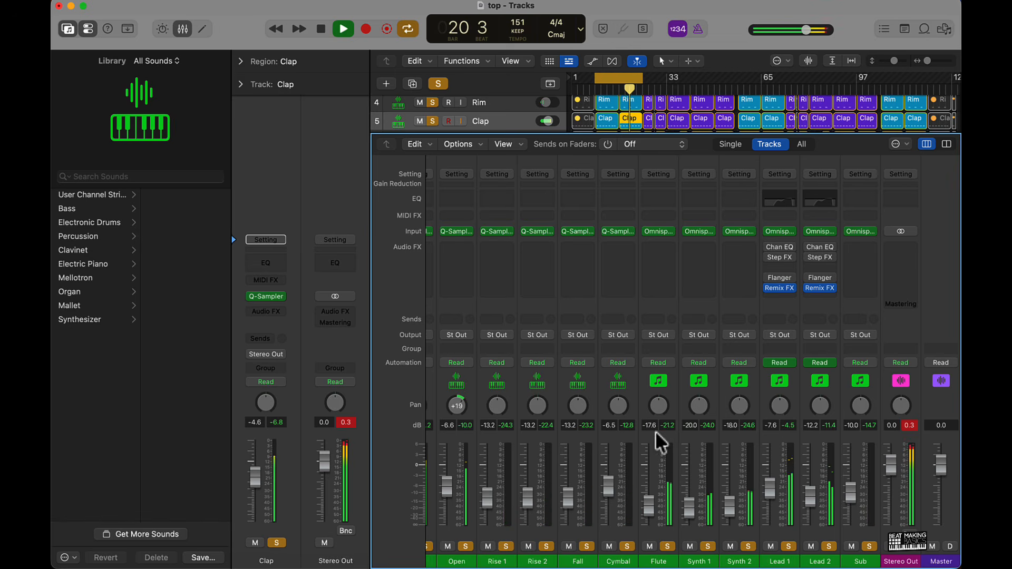
Pan Flute to +17, Synth 1 to -8, Synth 2 to -23, Lead 1 to +1 and Lead 2 to +6, and stop playback
left_click_drag(659, 408, 658, 408)
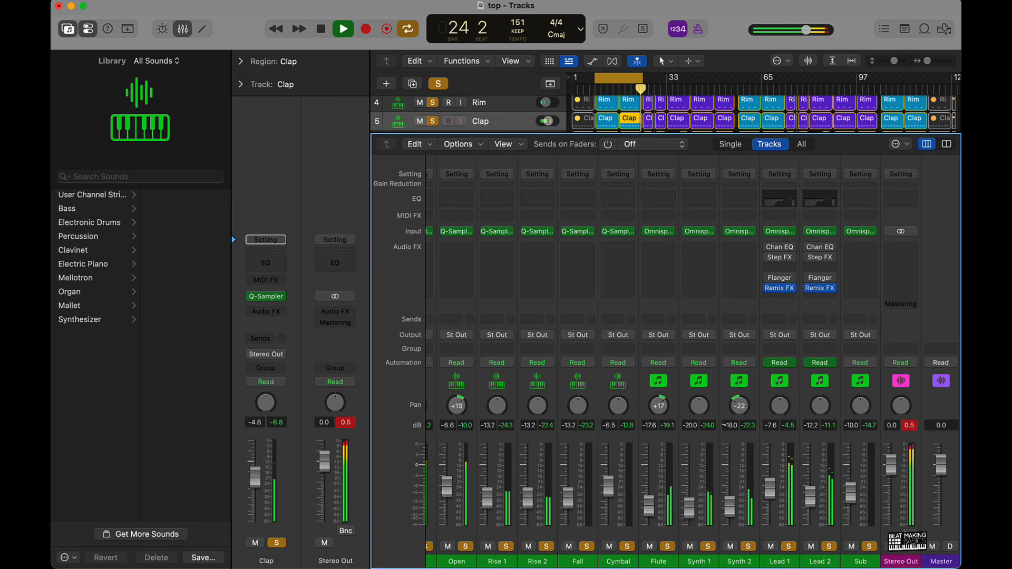
left_click_drag(701, 414, 701, 418)
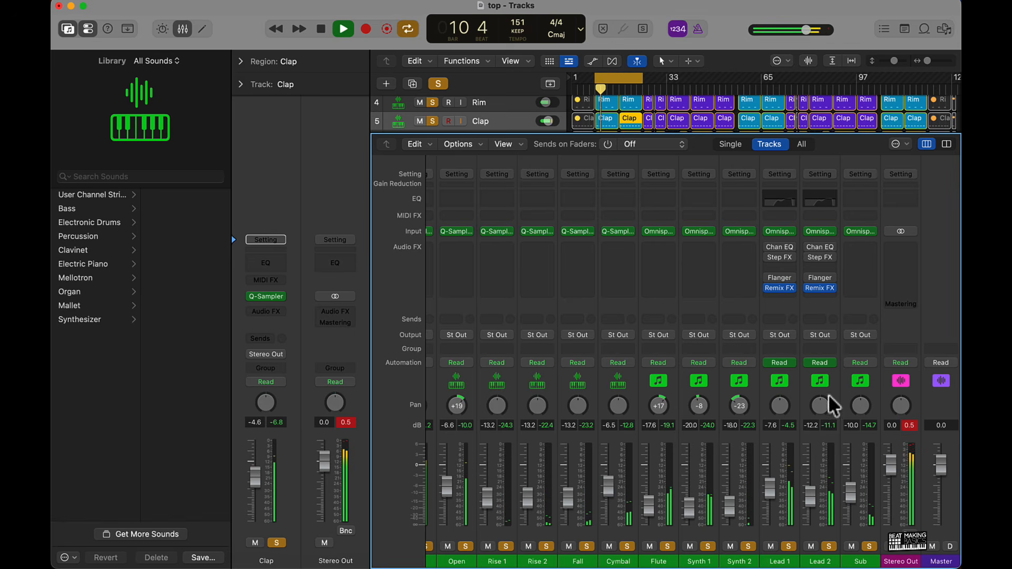
left_click_drag(828, 404, 784, 411)
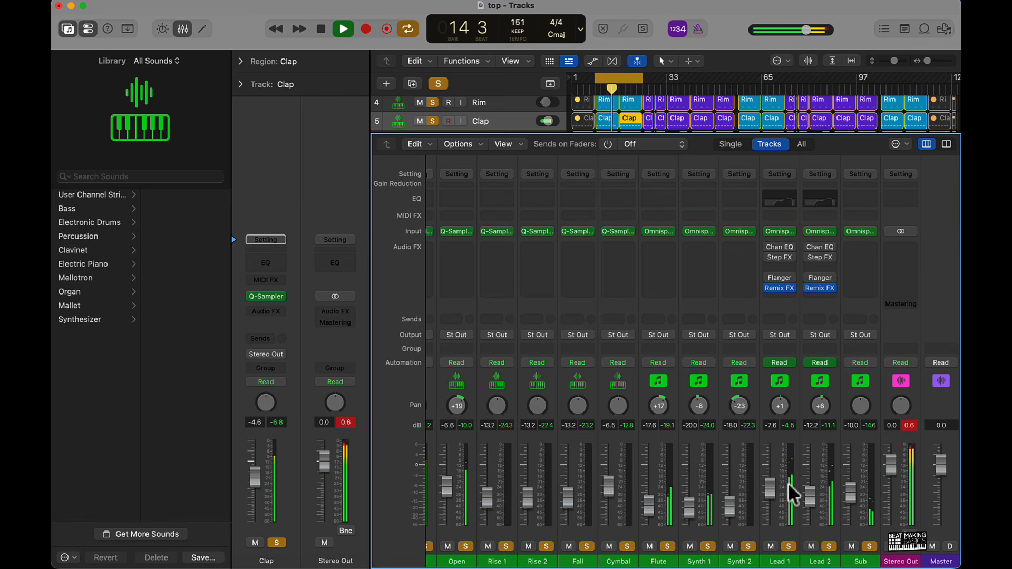
scroll(830, 506, "left", 3)
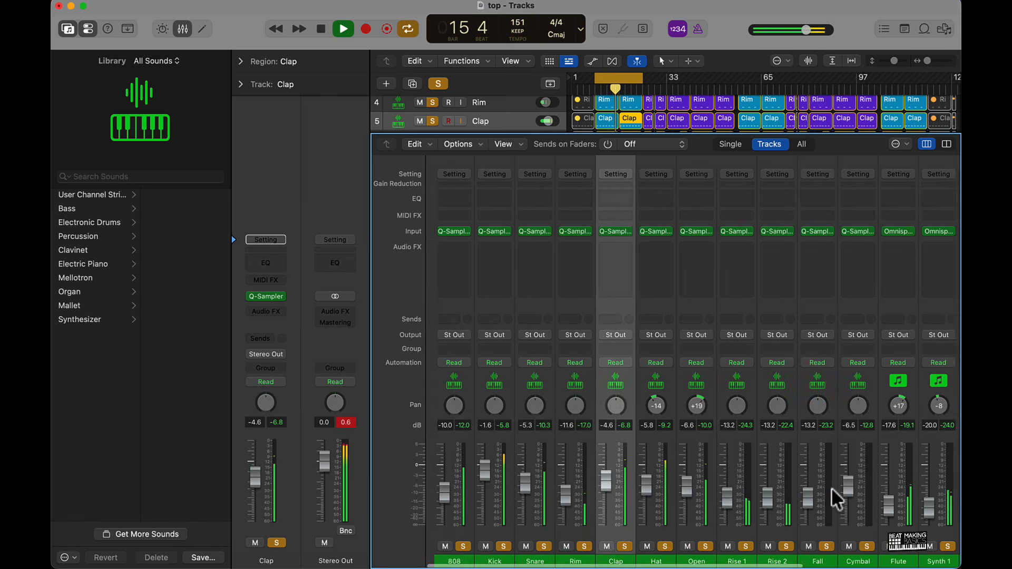
scroll(841, 493, "right", 2)
key("space")
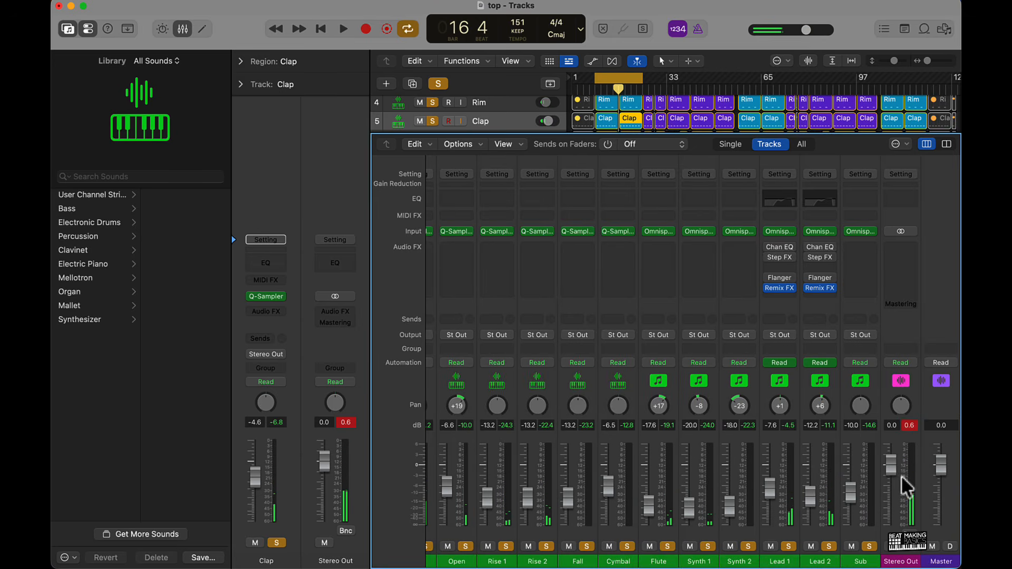
Select all channels from Sub through 808 and turn off their solos together
left_click(870, 562)
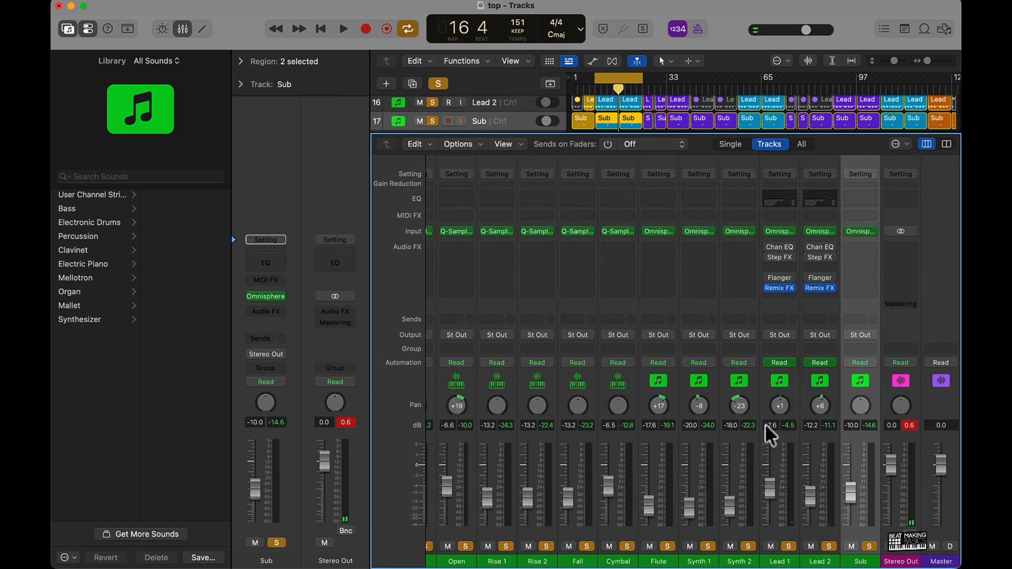
scroll(722, 468, "left", 5)
left_click(451, 534, "shift")
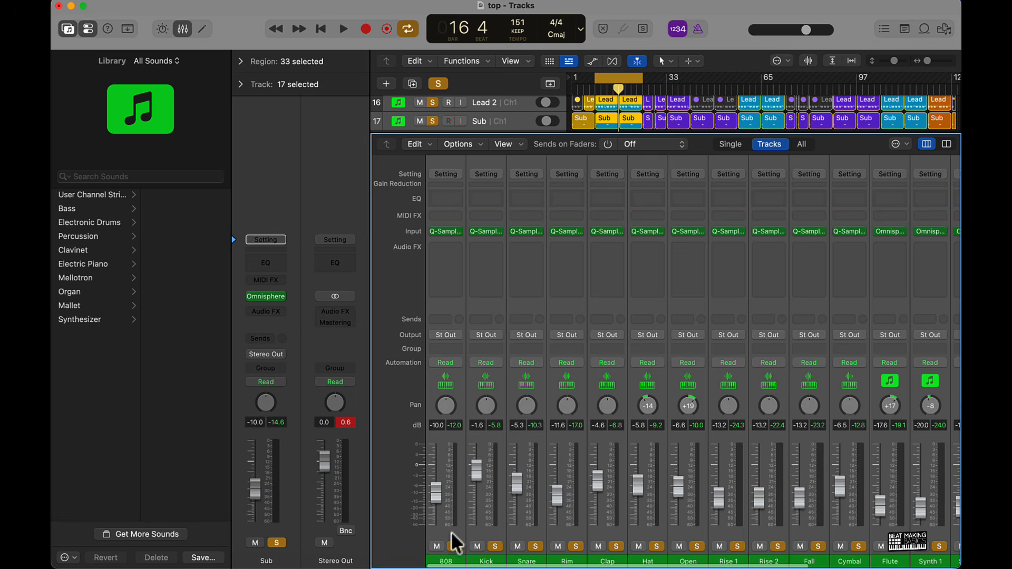
left_click(454, 546)
scroll(613, 489, "right", 5)
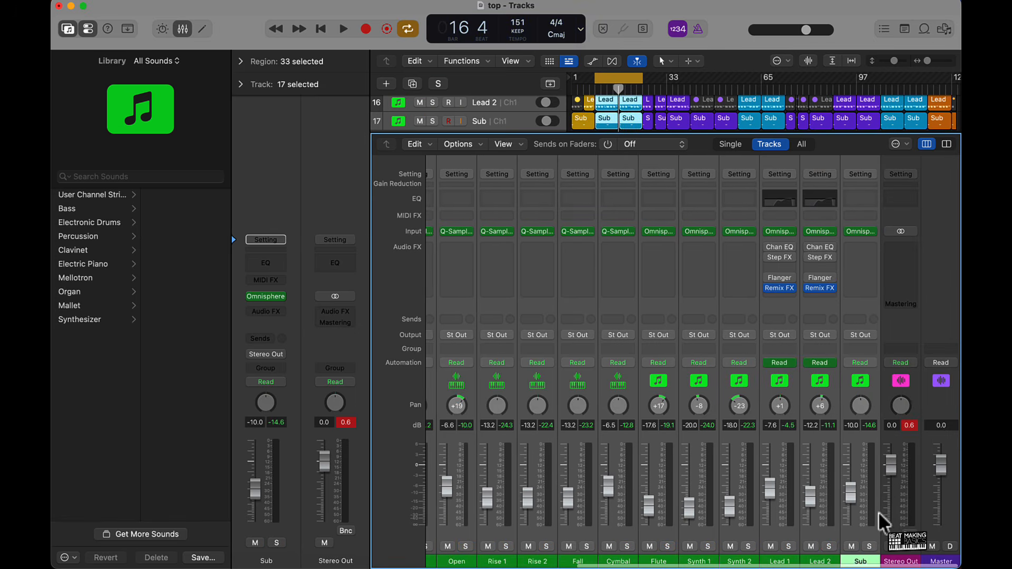
Hide the mixer, move the Sub track directly below 808 in the track list, and show the mixer again
scroll(854, 523, "left", 3)
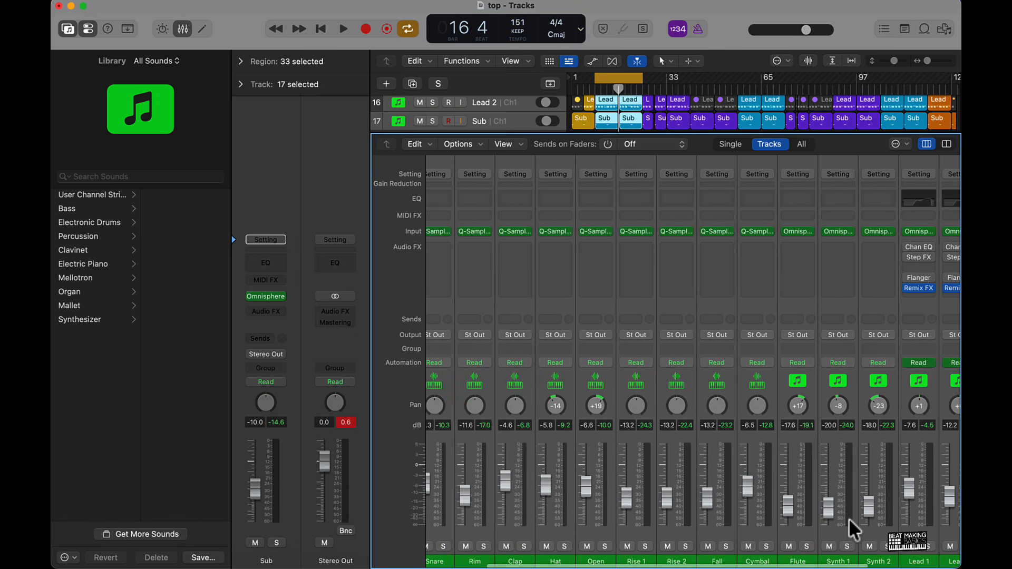
scroll(849, 521, "right", 3)
scroll(855, 525, "left", 1)
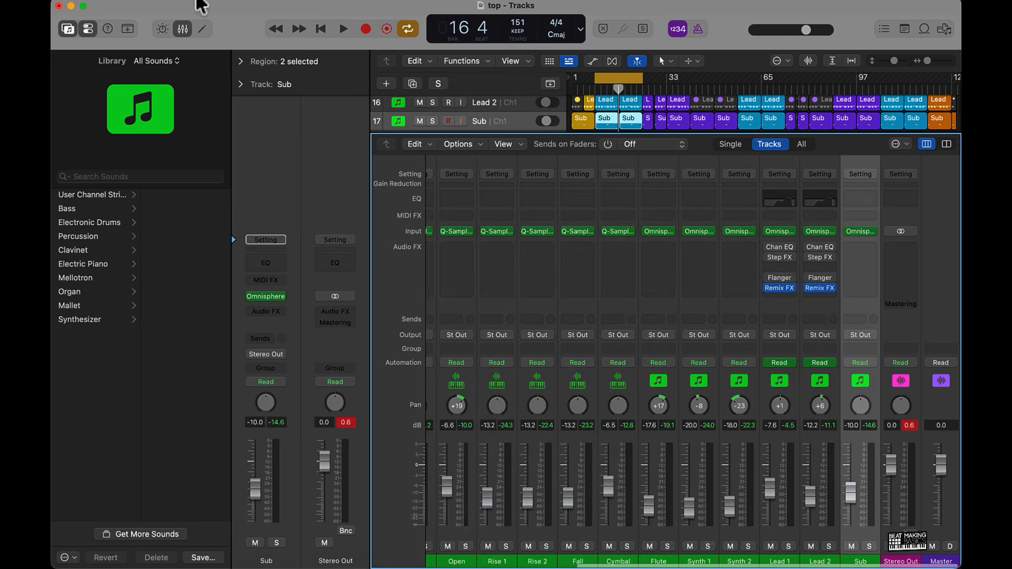
left_click(183, 30)
left_click_drag(498, 409, 476, 123)
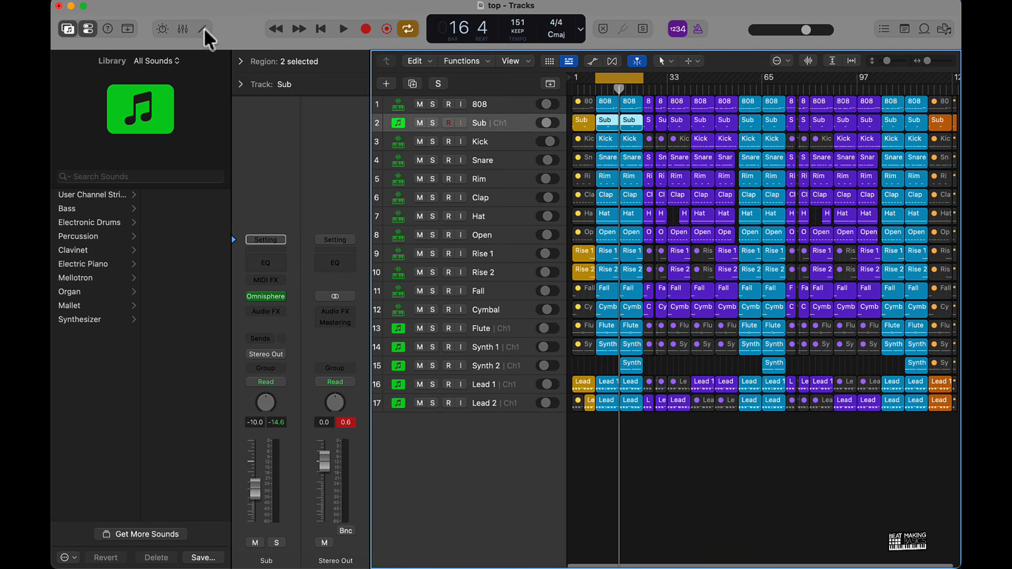
left_click(184, 29)
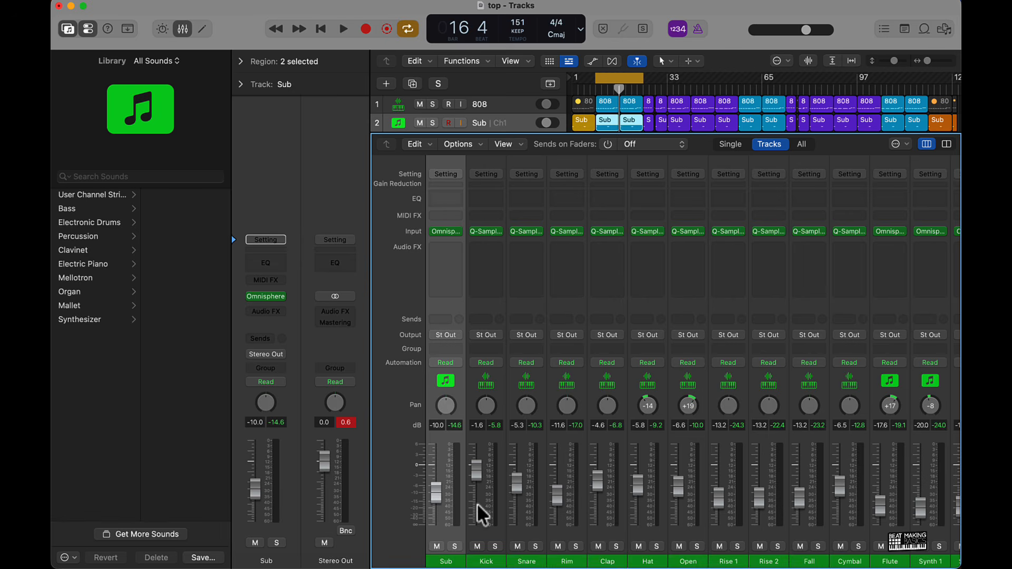
Select the 808 and Sub channels and route their output to Bus 1
scroll(475, 496, "left", 2)
left_click(440, 534)
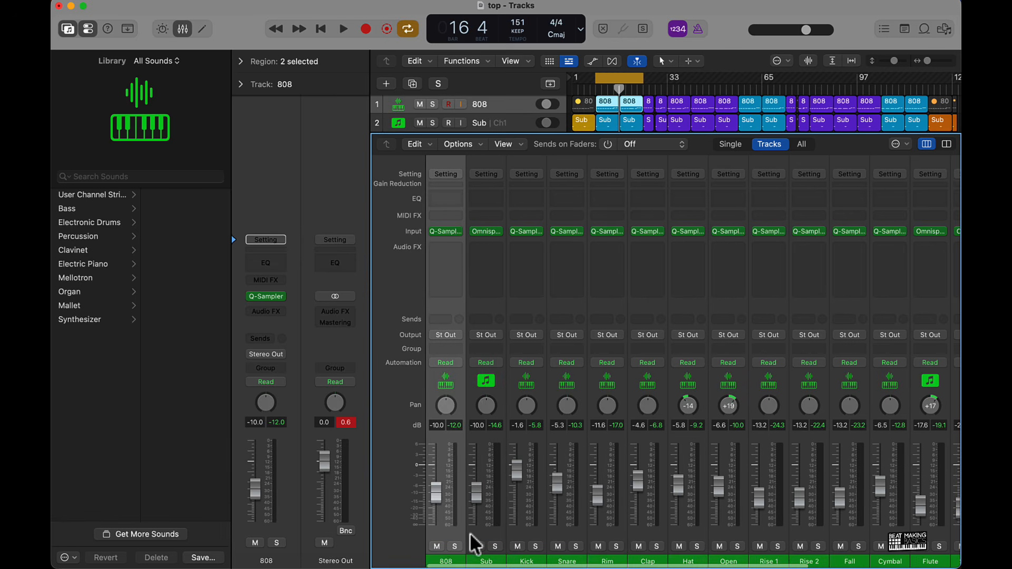
left_click(470, 534, "shift")
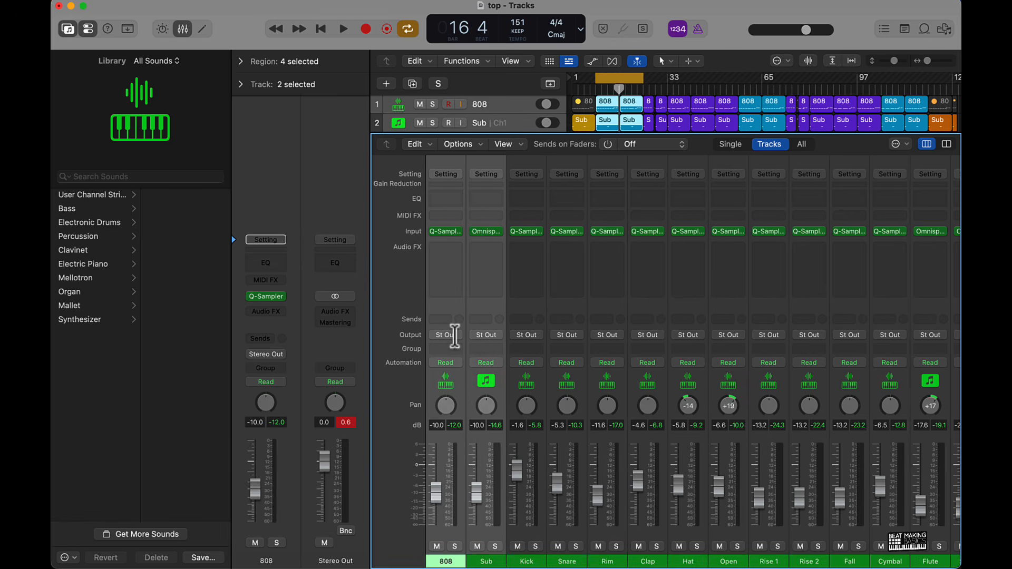
left_click(452, 335)
mouse_move(485, 409)
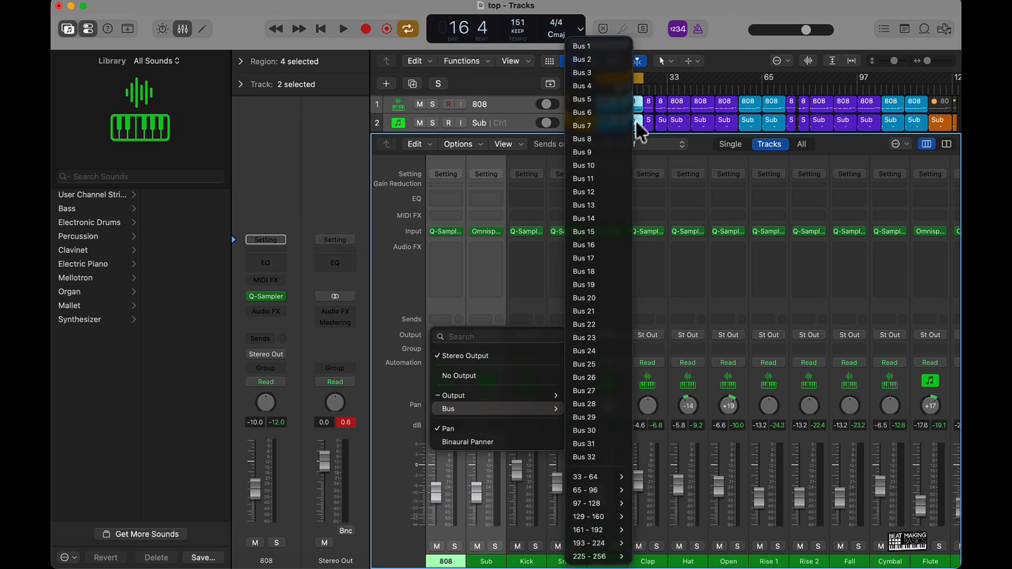
left_click(607, 57)
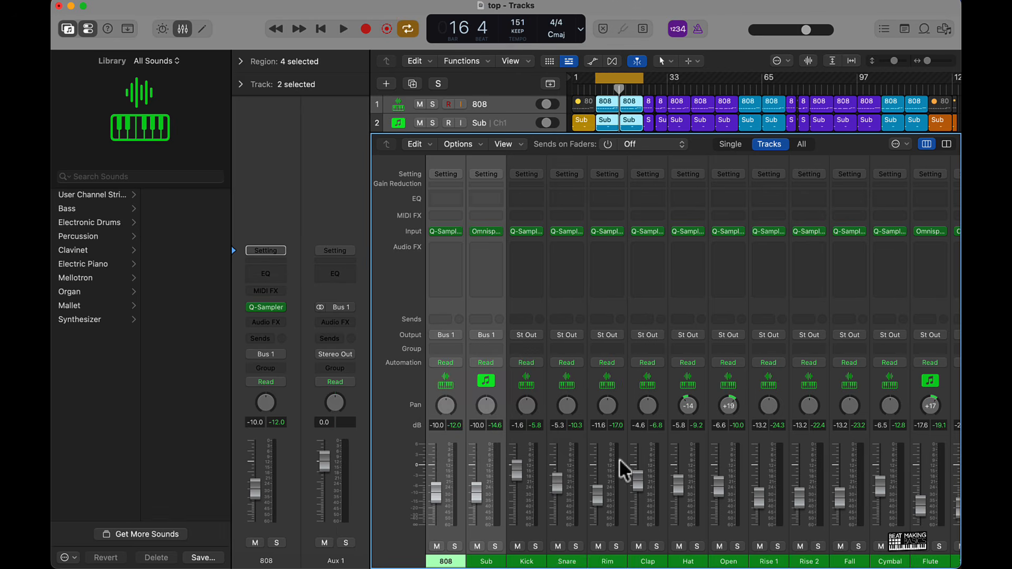
Select the channels from Kick through Cymbal and route their output to Bus 2
scroll(949, 459, "right", 5)
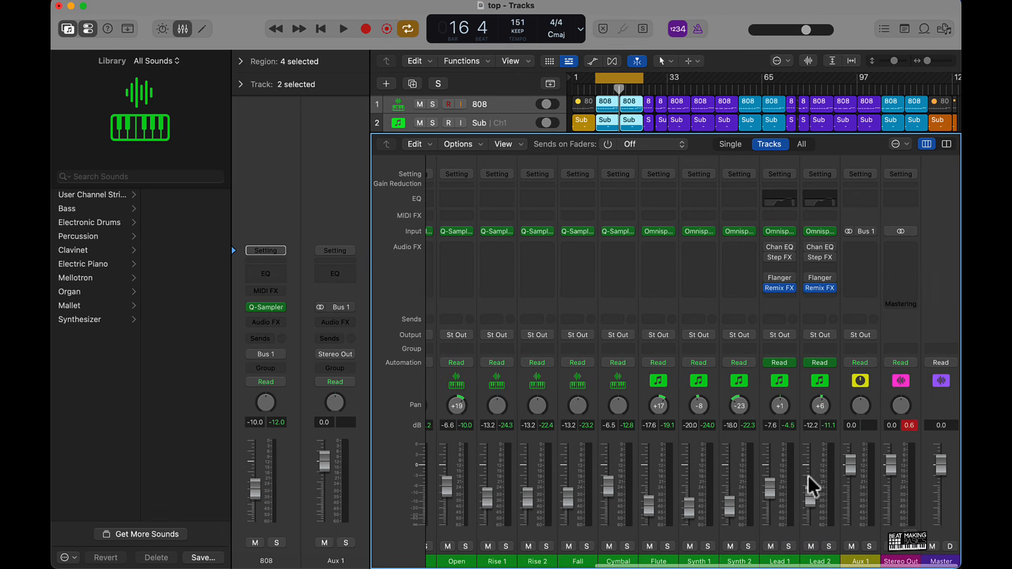
scroll(530, 479, "left", 5)
scroll(532, 482, "left", 1)
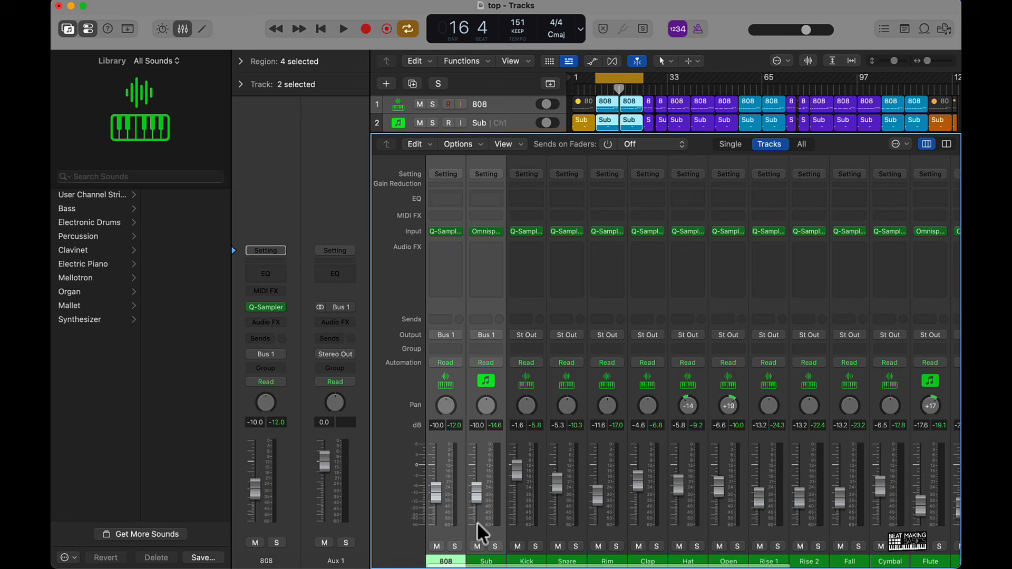
left_click(539, 527)
scroll(548, 527, "right", 5)
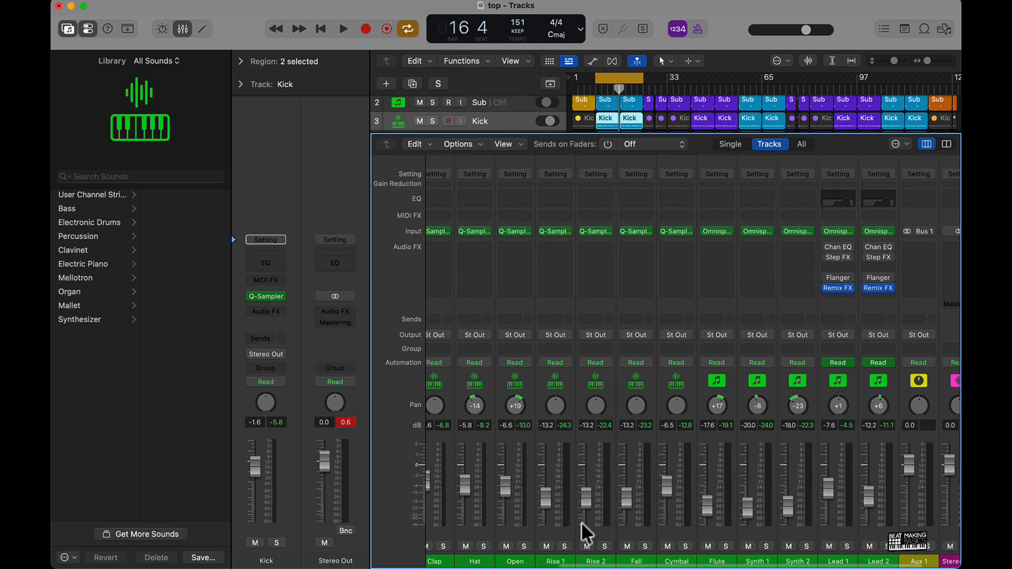
left_click(673, 535, "shift")
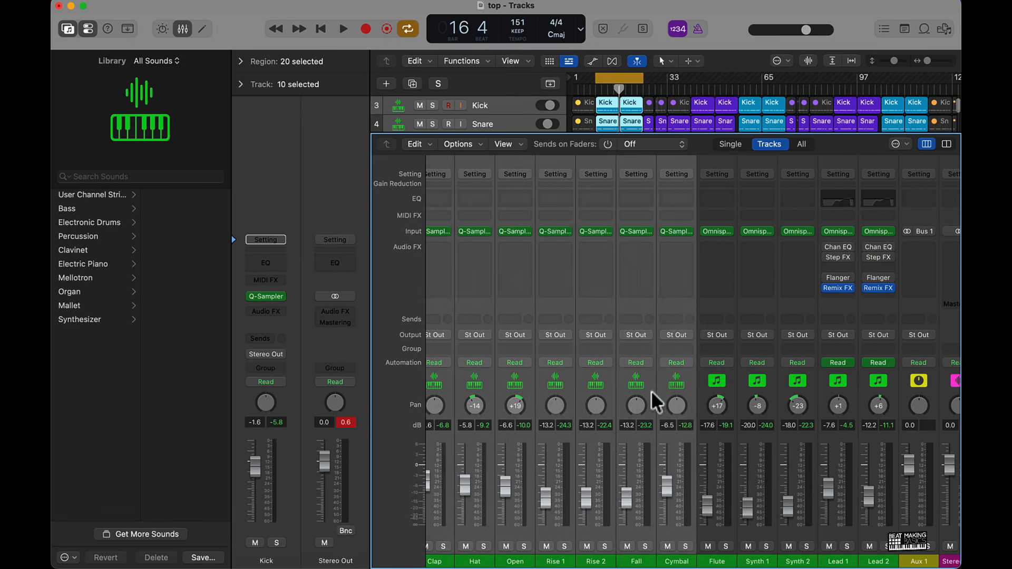
left_click(677, 336)
mouse_move(713, 416)
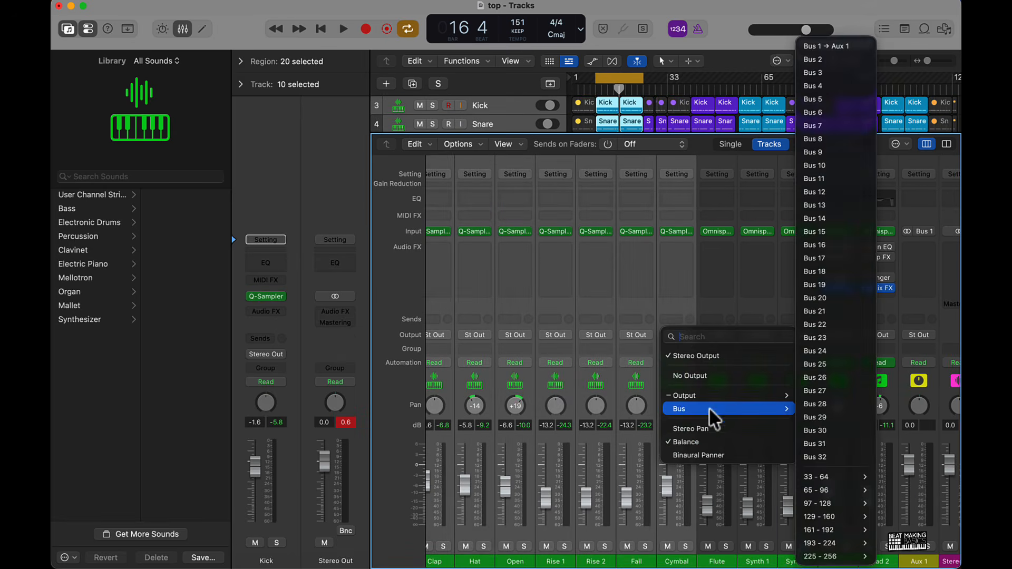
left_click(822, 61)
Select the channels from Flute through Lead 2 and route their output to Bus 3
left_click(719, 535)
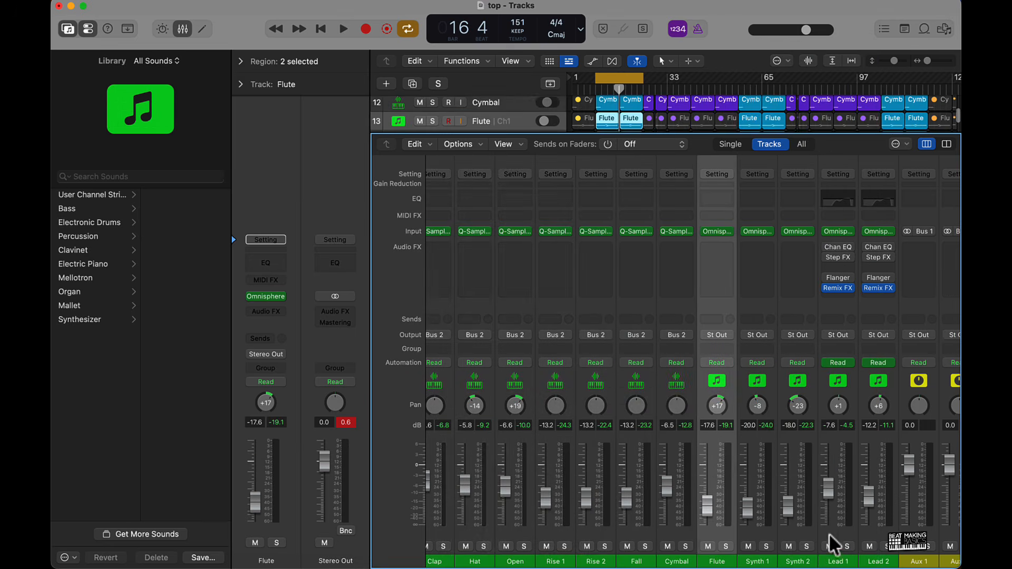
left_click(873, 542, "shift")
left_click(727, 335)
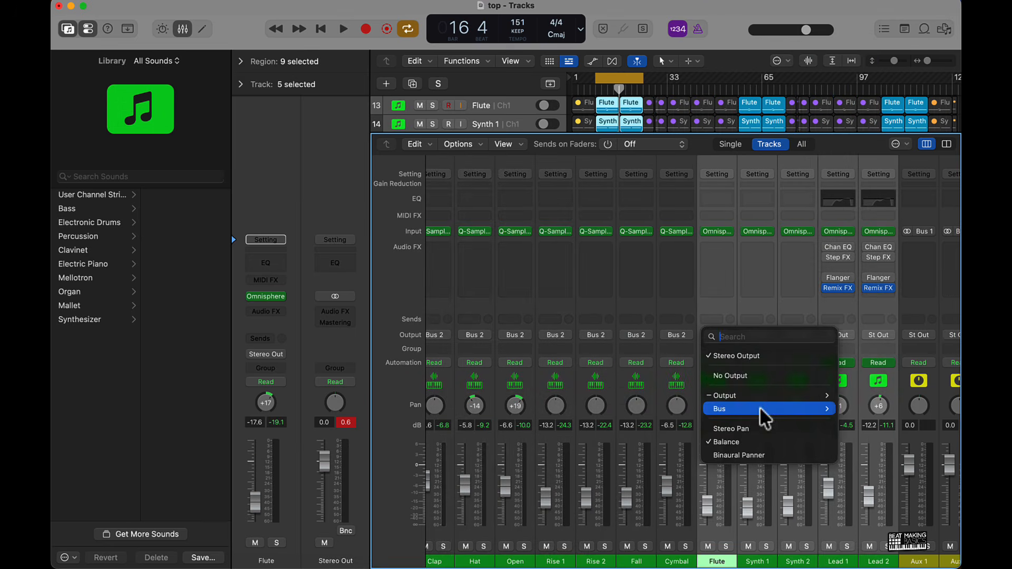
mouse_move(795, 410)
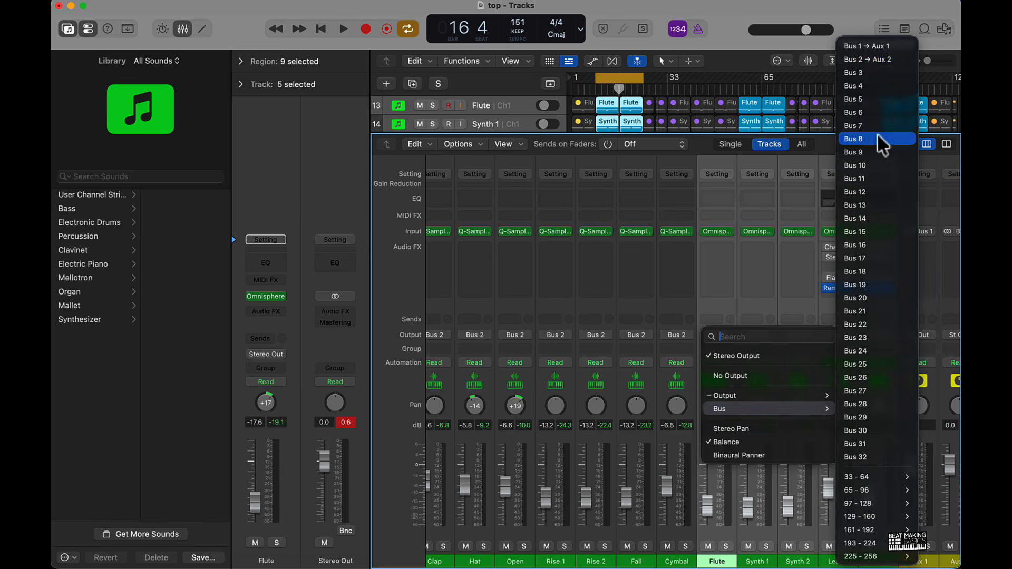
left_click(863, 78)
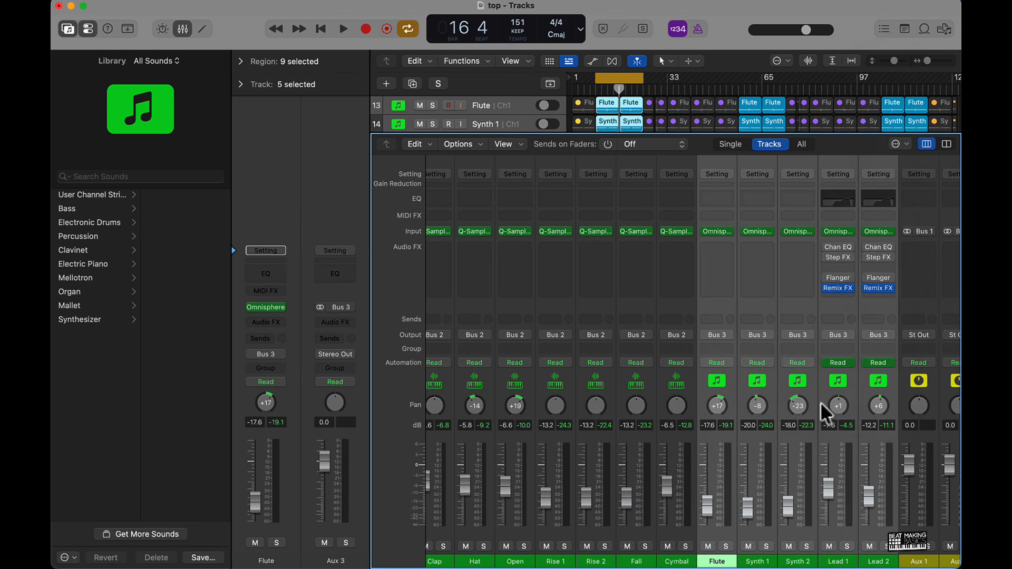
Rename the Aux 1, Aux 2 and Aux 3 channels as Bass, Drums and Melody
scroll(801, 432, "right", 5)
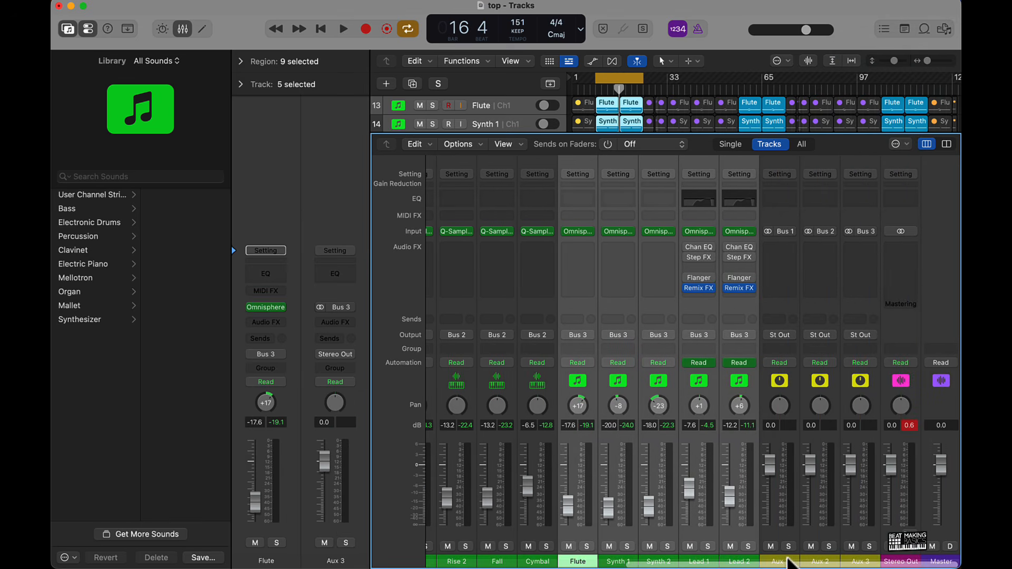
left_click(788, 560)
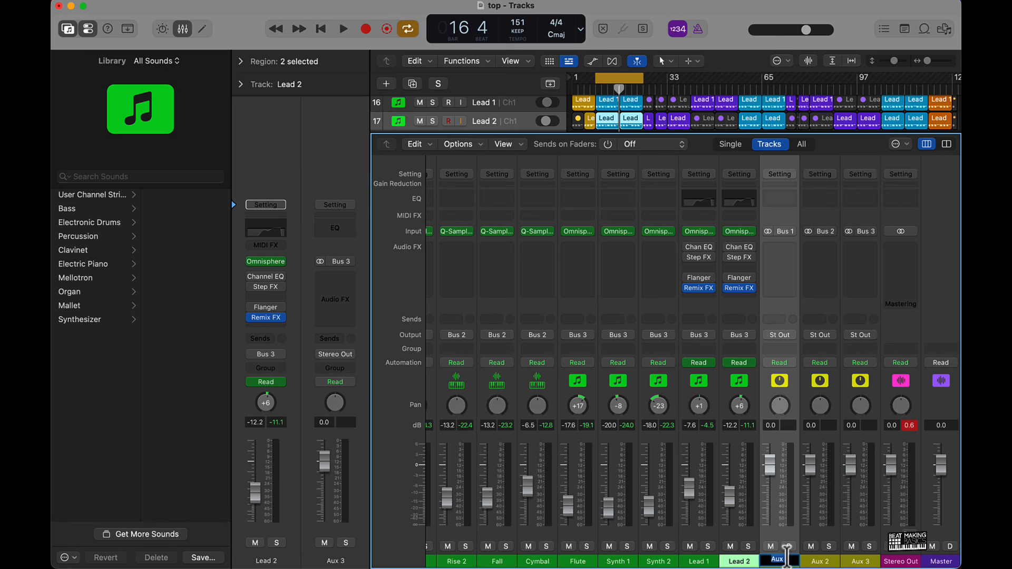
type("Bass")
key("Tab")
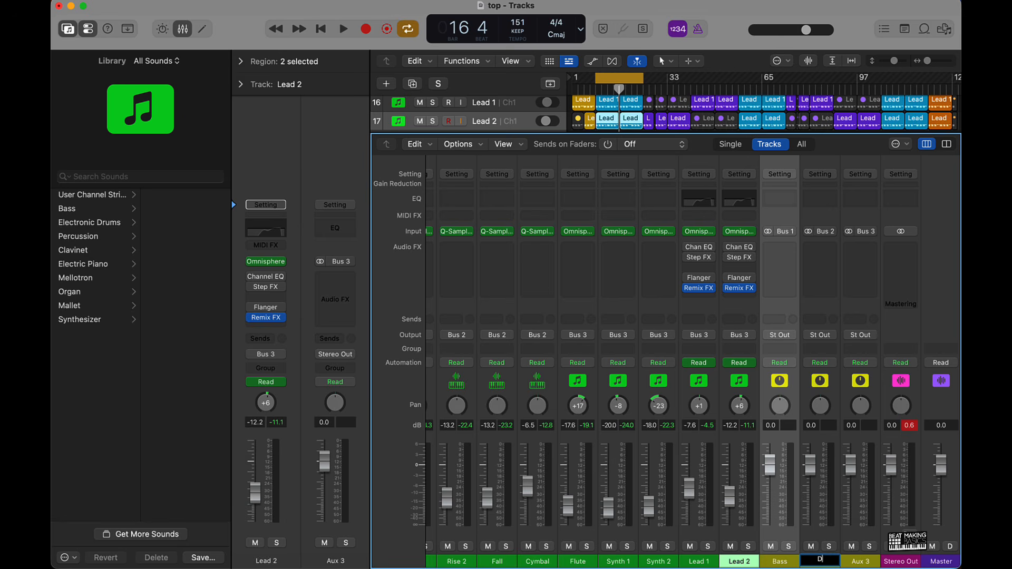
key("Tab")
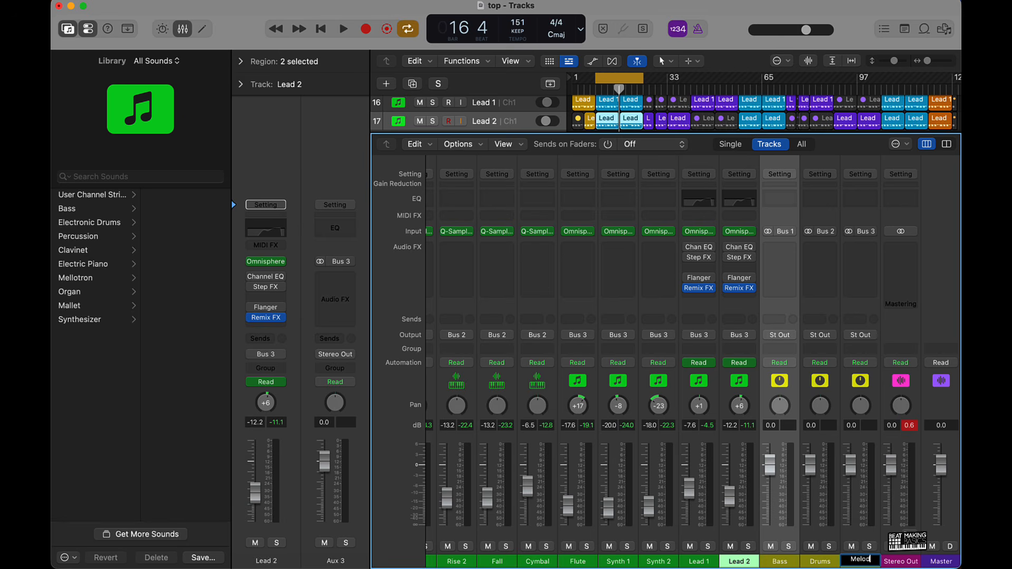
key("Return")
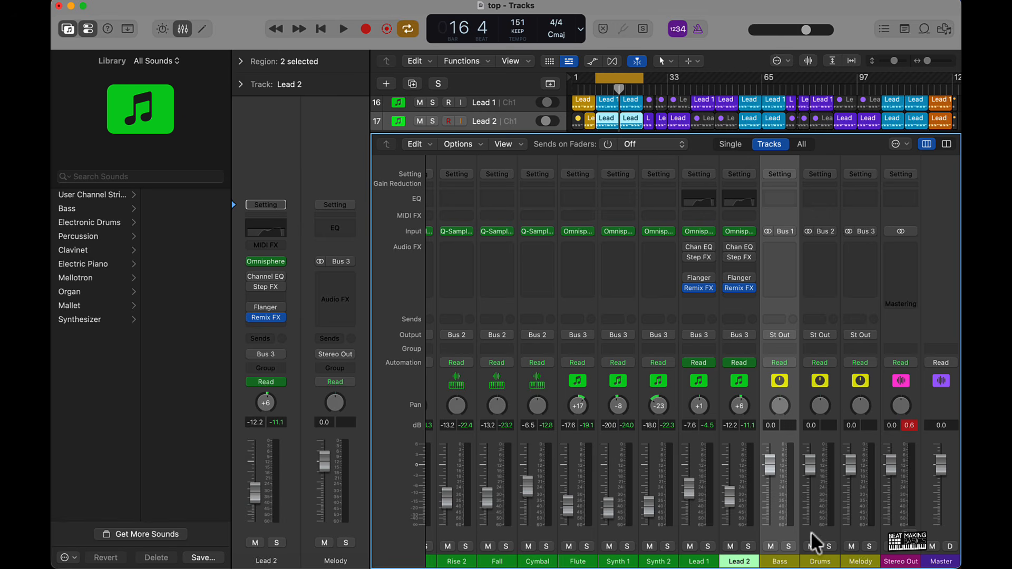
Select the Bass, Drums and Melody channels and lower their faders together to -3.9 dB
left_click(854, 538)
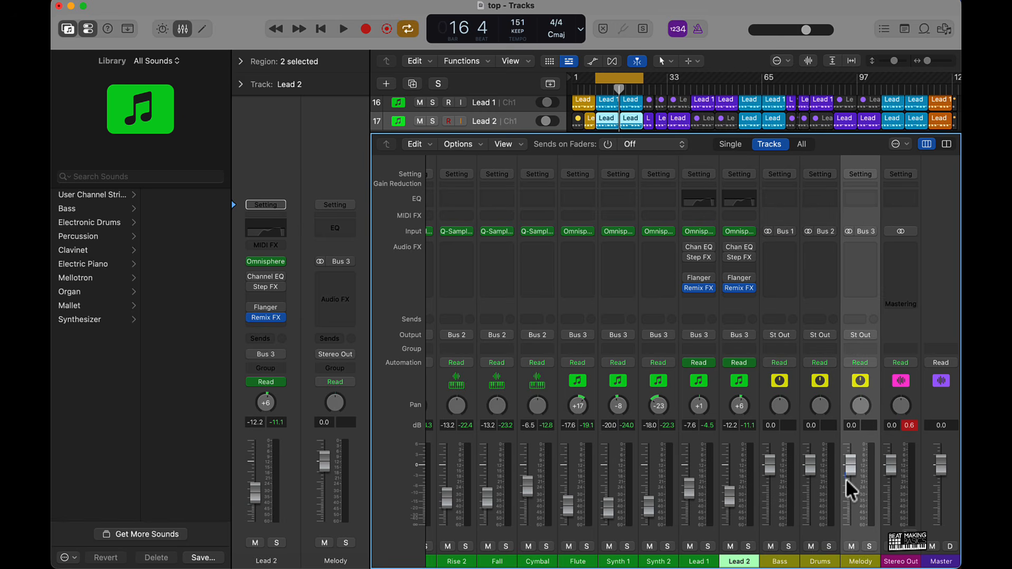
left_click(789, 547, "shift")
left_click_drag(770, 464, 770, 488)
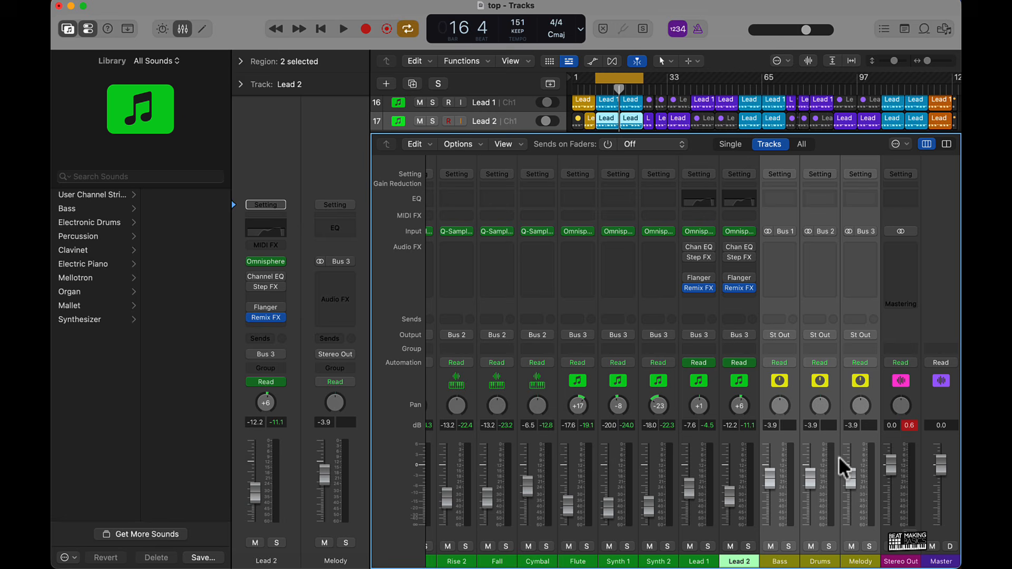
Reset the Stereo Out peak level, play the cycle while lowering the three bus faders to -5.6 dB, and stop playback
left_click(910, 426)
key("space")
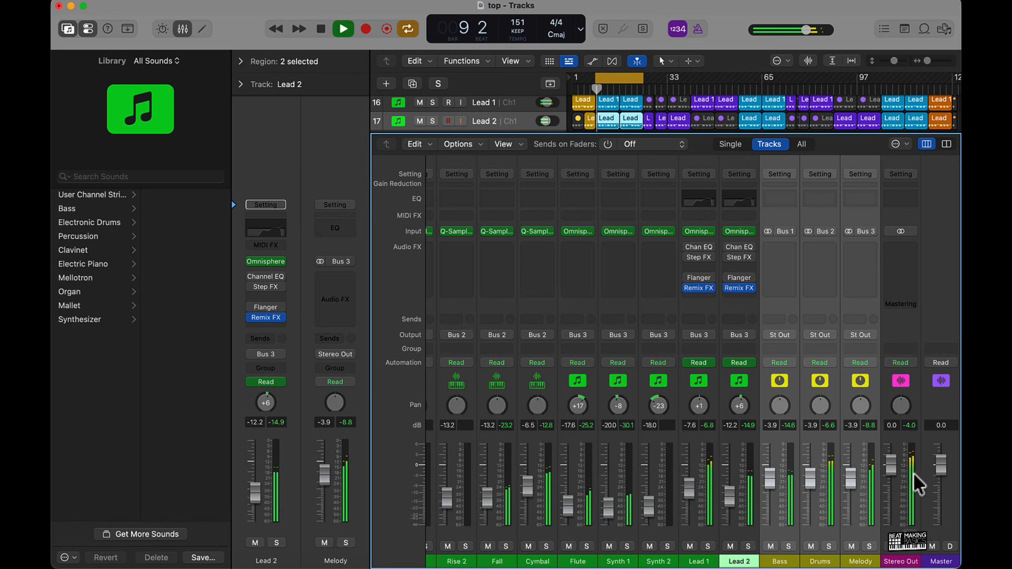
left_click_drag(853, 489, 850, 481)
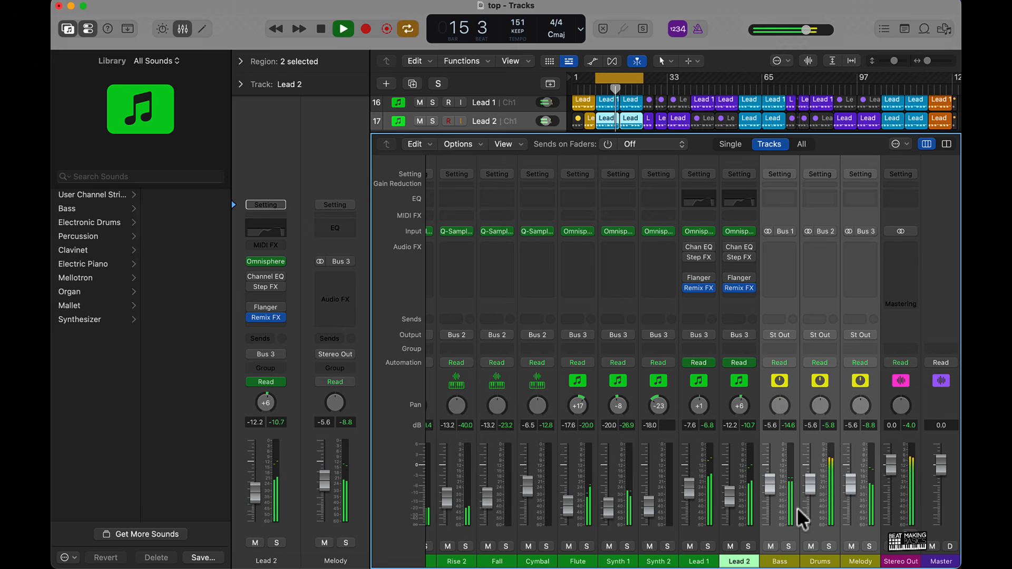
key("space")
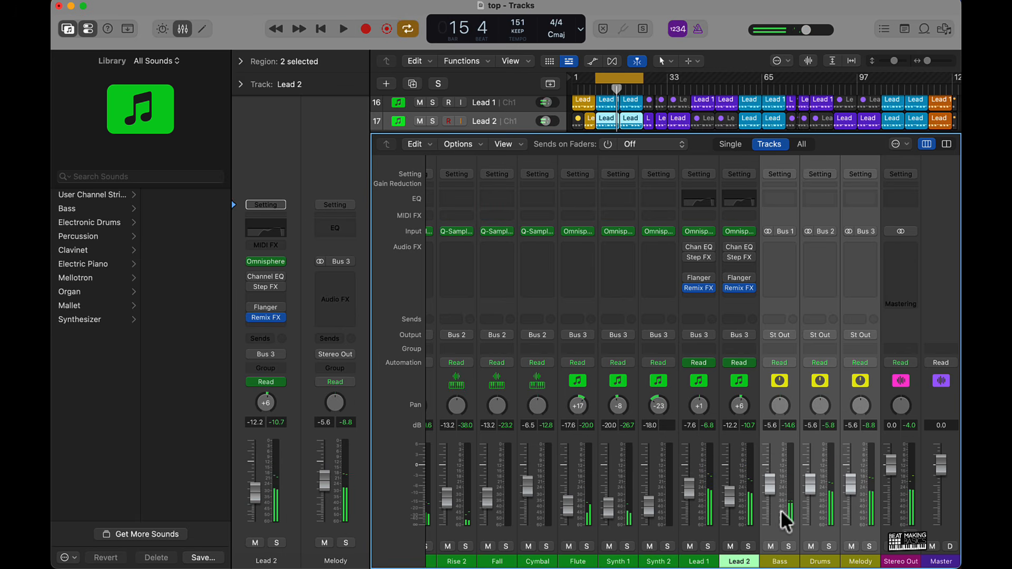
Add a Channel EQ after Remix FX on Lead 1 and enable its low-cut band with the cycle playing
scroll(746, 495, "left", 10)
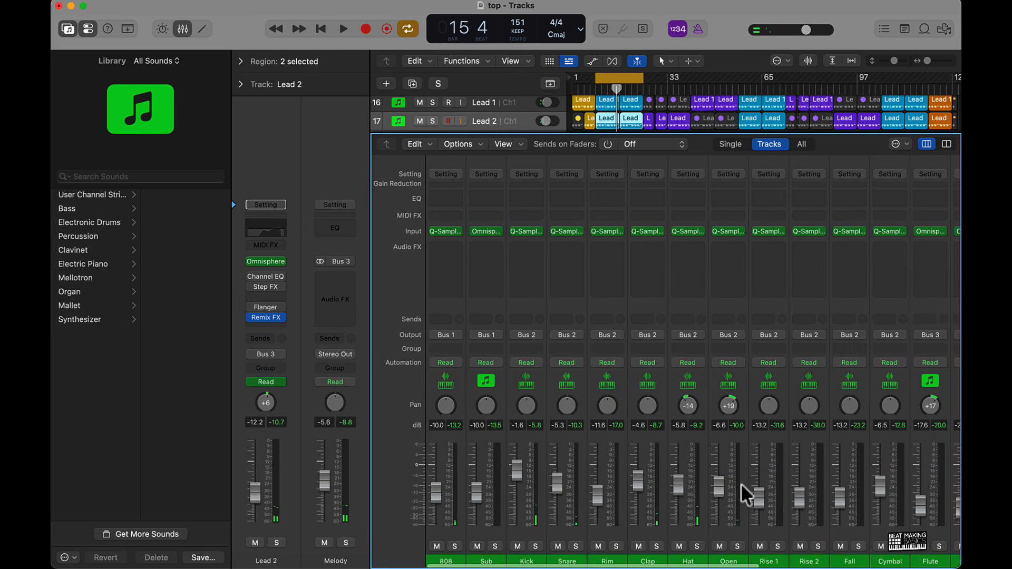
scroll(746, 495, "right", 10)
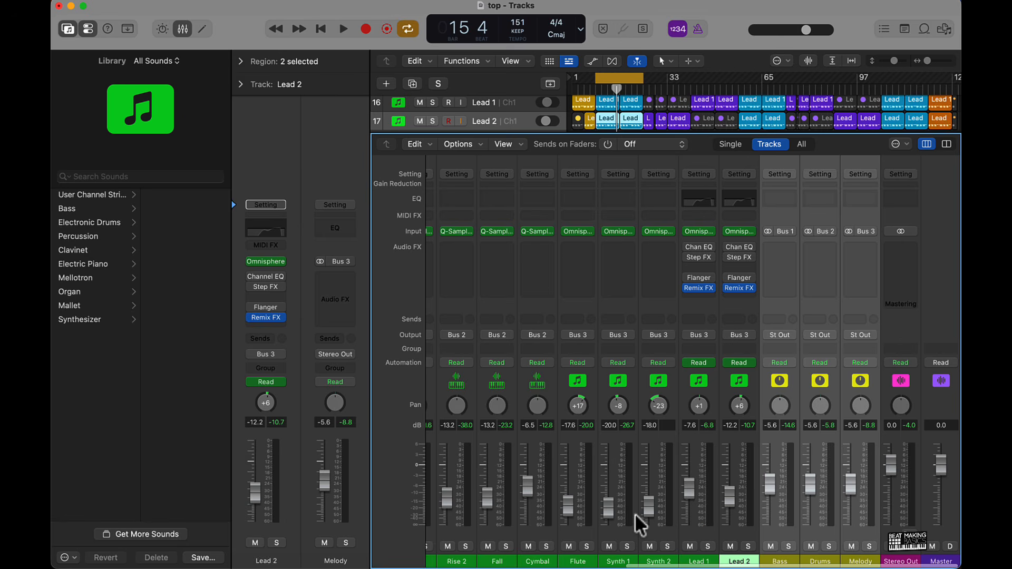
left_click(706, 308)
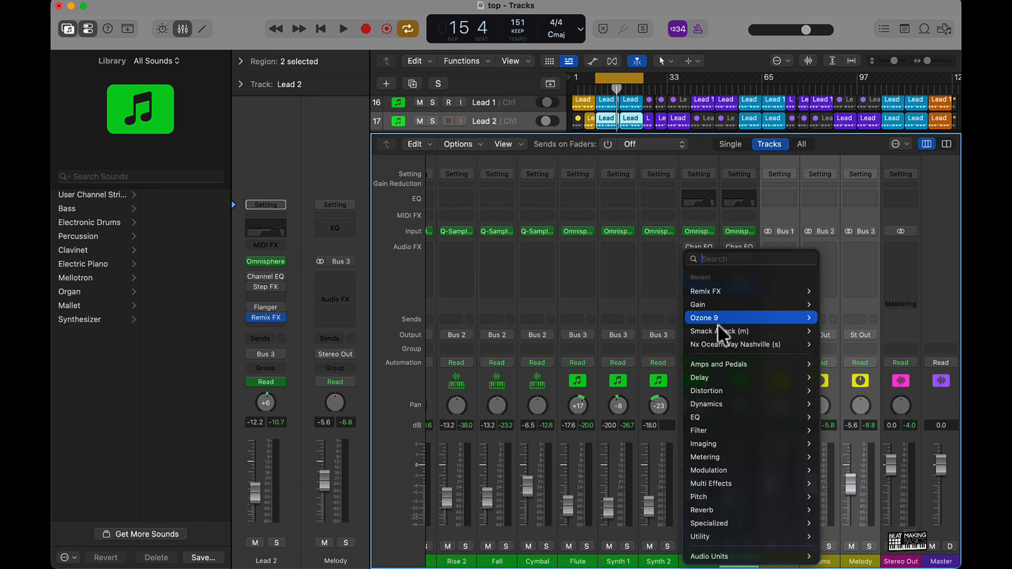
mouse_move(719, 419)
left_click(843, 419)
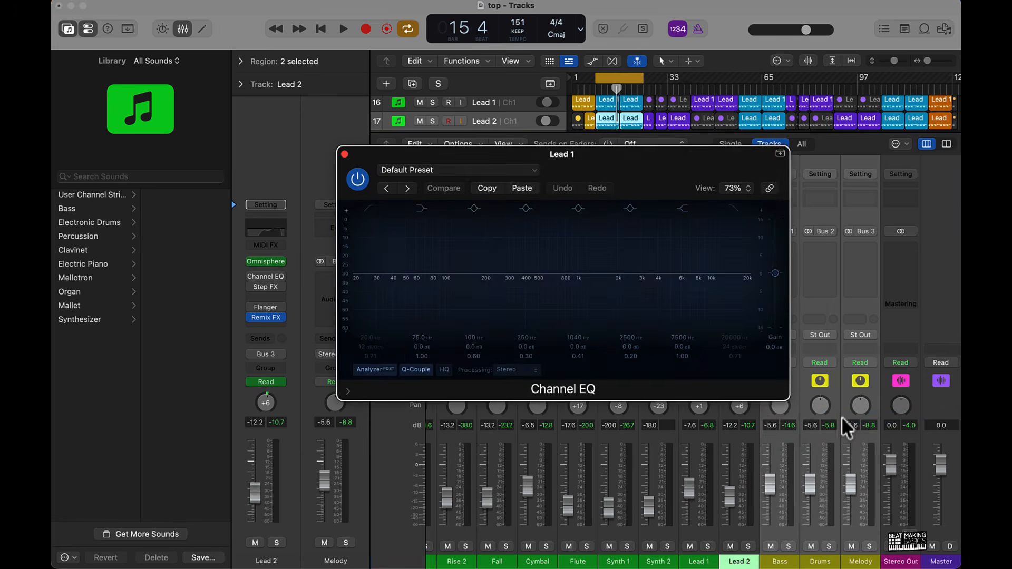
key("space")
left_click(369, 209)
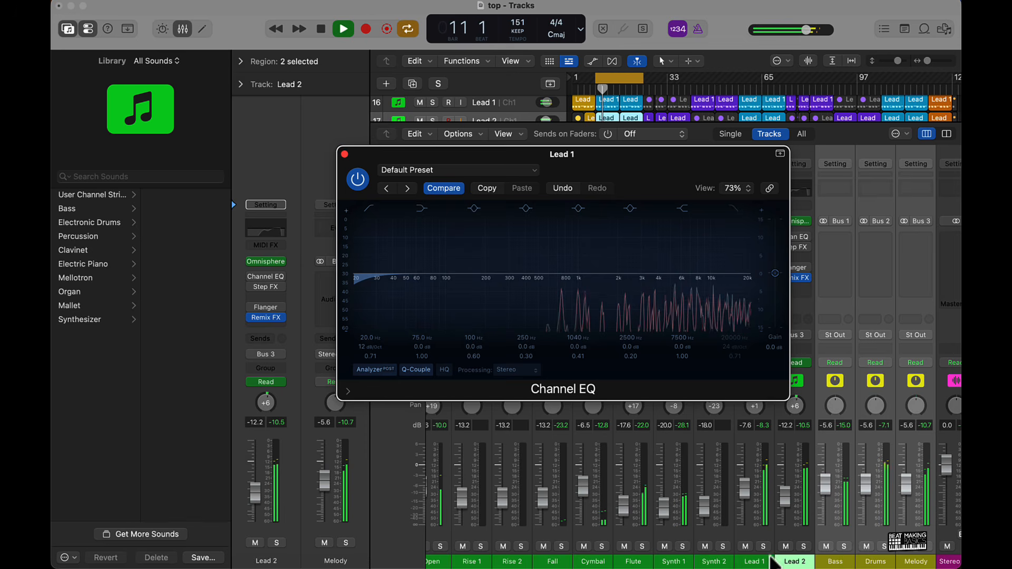
Mute Lead 2, Synth 2, Synth 1 and Flute, and set Lead 1's low cut to 344 Hz with a 36 dB/Oct slope
left_click(785, 546)
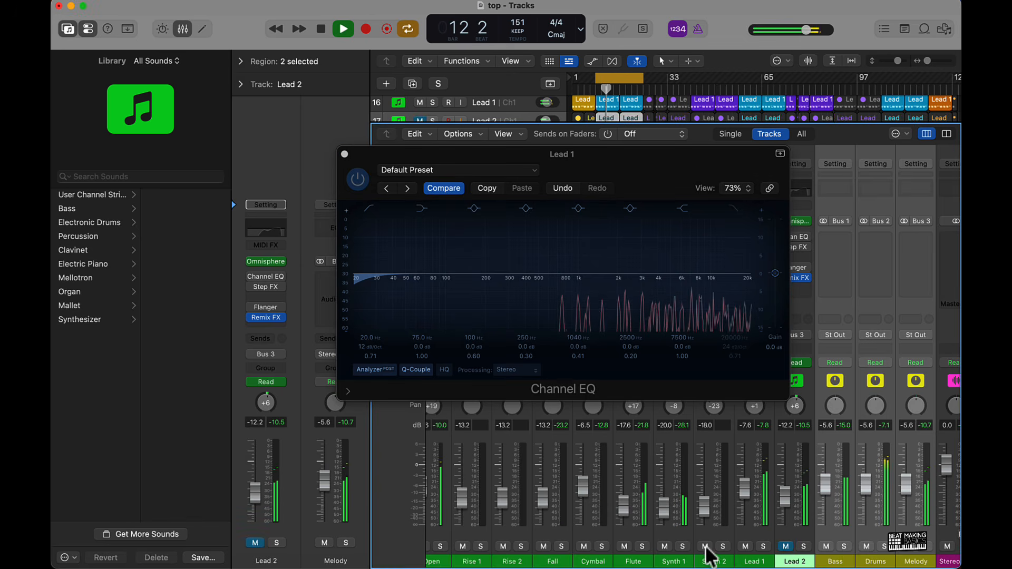
left_click_drag(705, 547, 612, 547)
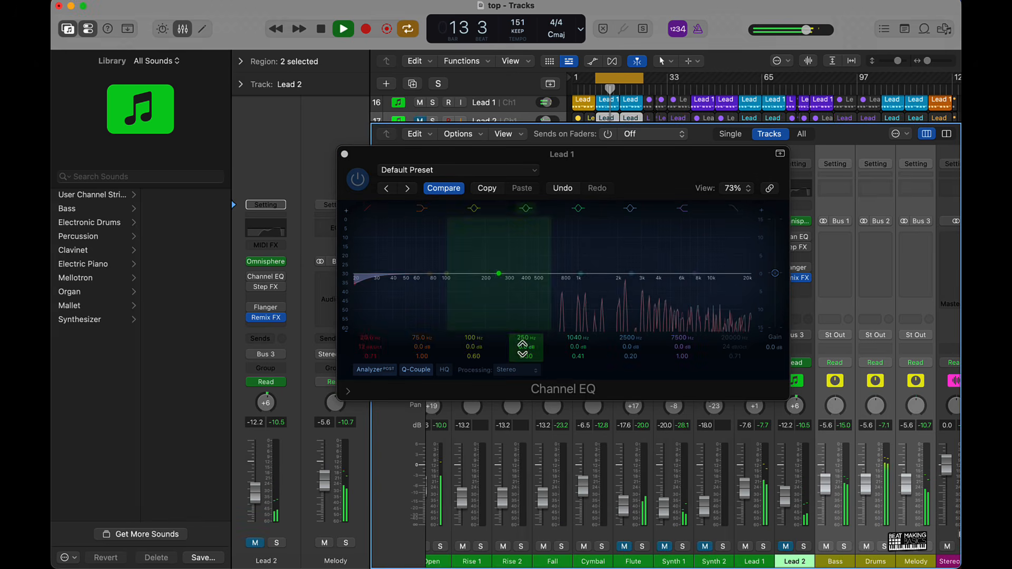
mouse_move(383, 348)
left_mouse_down()
mouse_move(375, 305)
mouse_move(370, 347)
left_mouse_up()
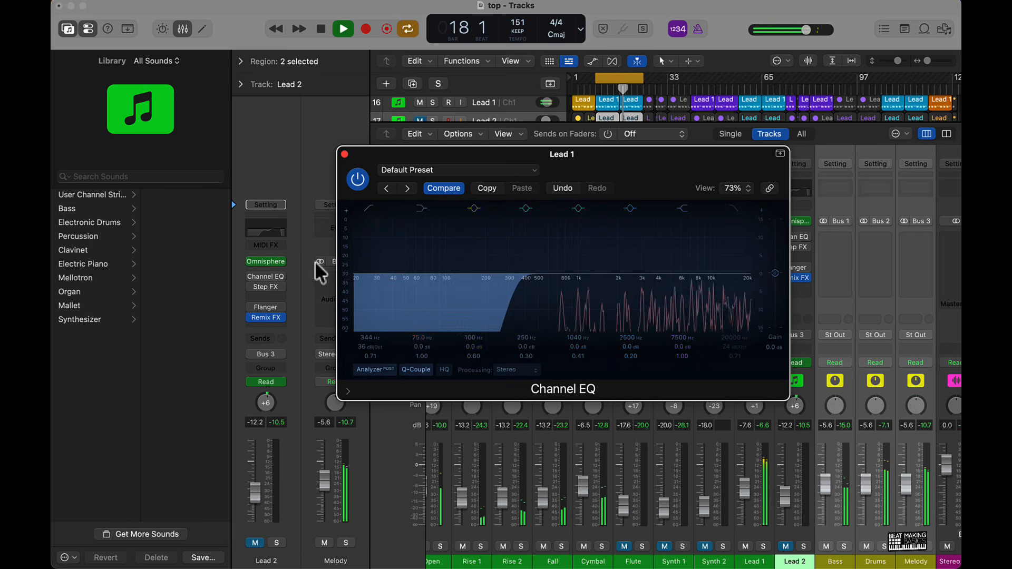
left_click(345, 154)
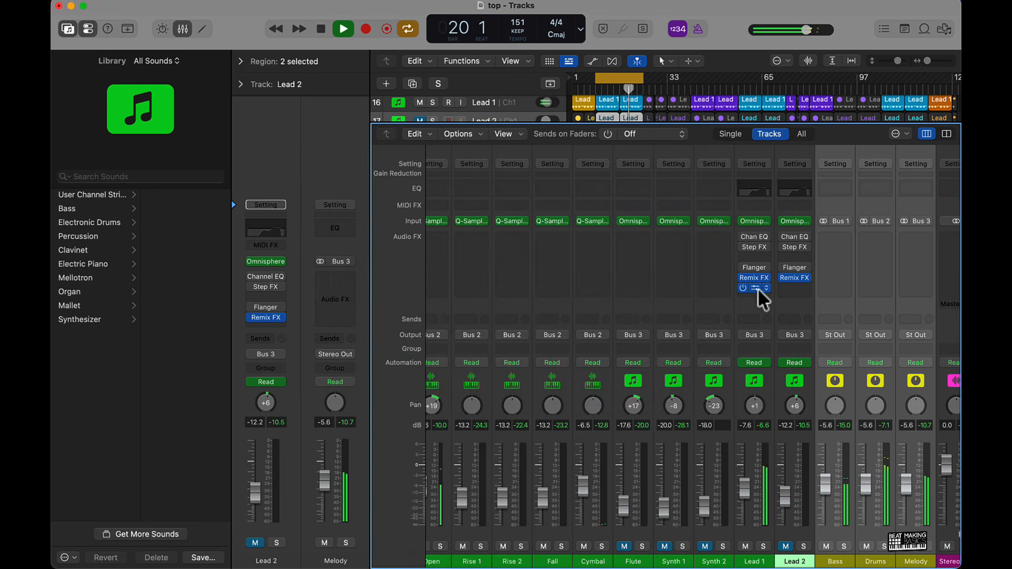
Copy Lead 1's new Channel EQ to Lead 2, and mute Lead 1 and unmute Lead 2 to hear it
left_click_drag(758, 290, 793, 290)
left_click(744, 546)
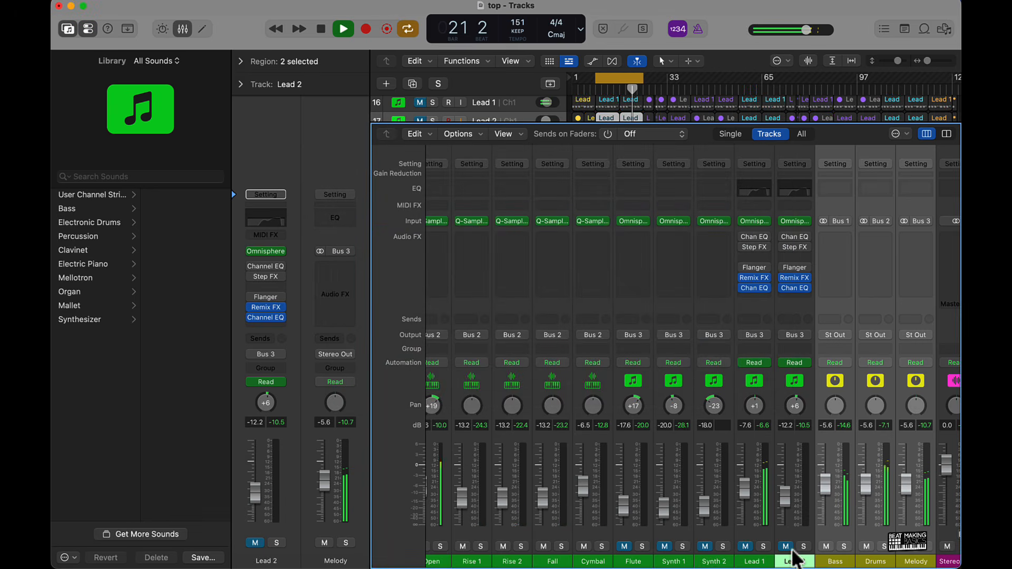
left_click(785, 546)
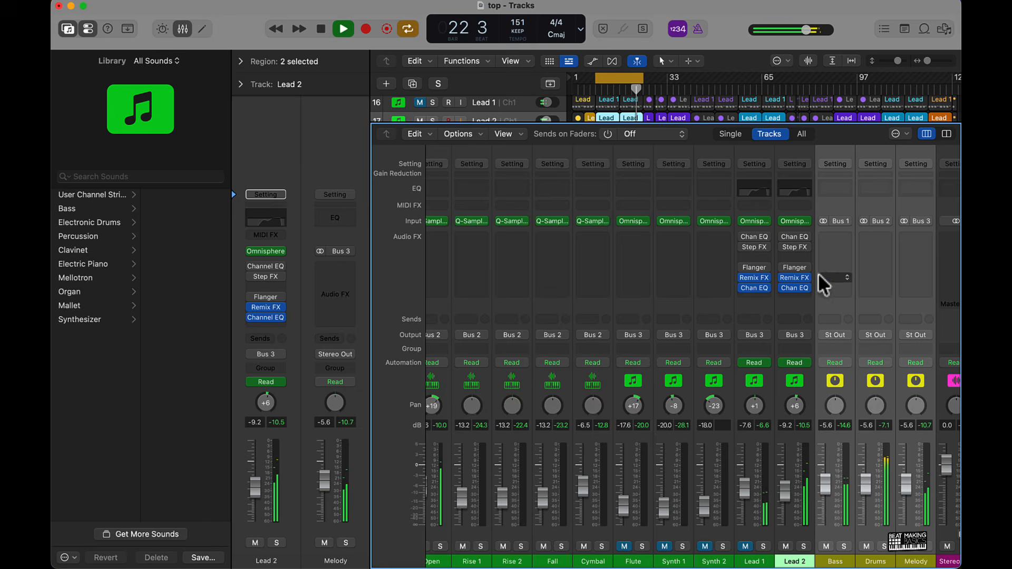
Adjust the low cut in Lead 2's copied Channel EQ, and set Lead 2's fader to -7.8 dB with pan at +3
left_click(795, 289)
left_click_drag(373, 340, 373, 358)
left_click(344, 154)
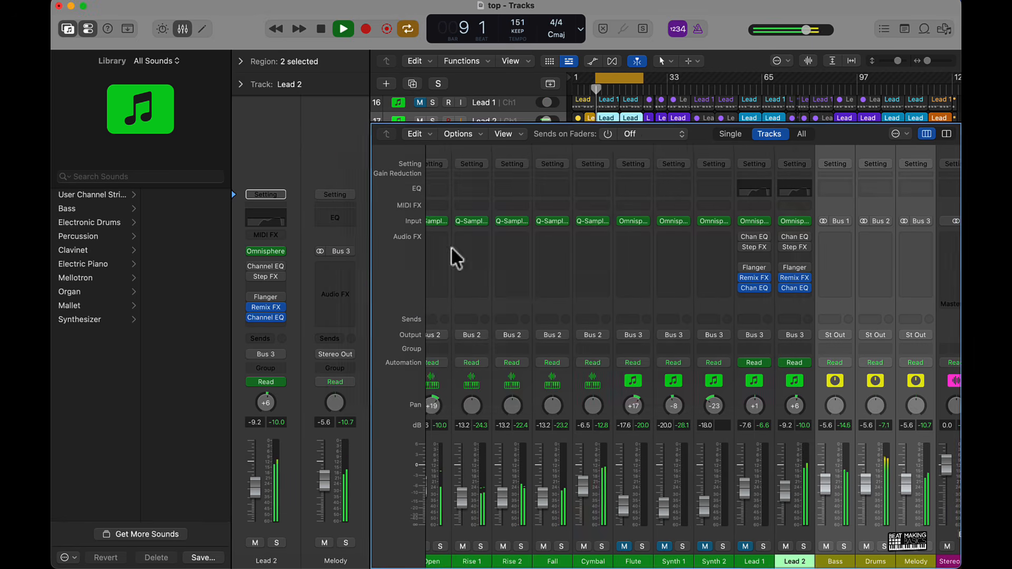
scroll(824, 526, "right", 1)
left_click_drag(775, 495, 775, 492)
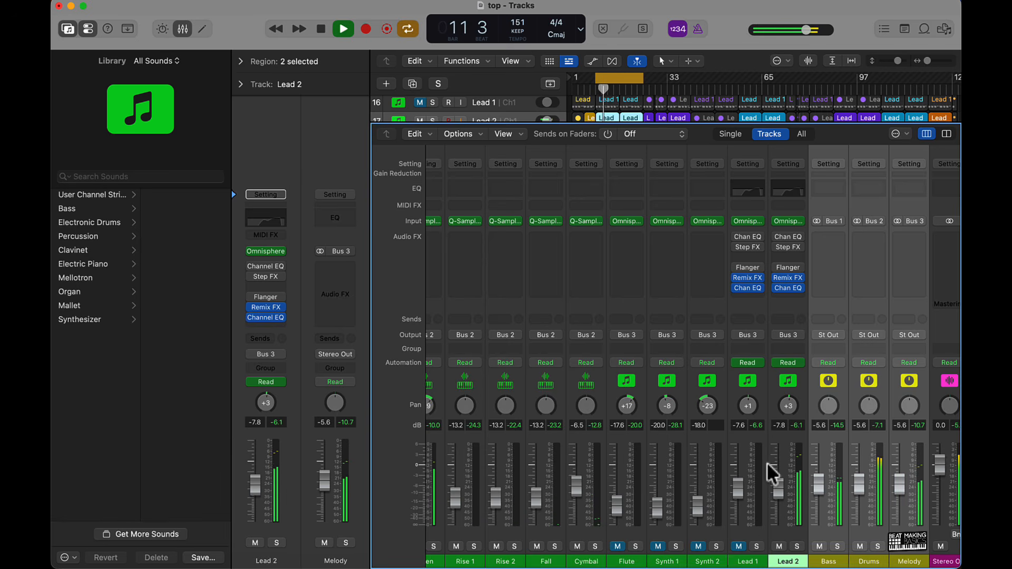
Mute Lead 2 and unmute Synth 1, leaving Synth 2 muted, to hear Synth 1 as the only melody track
left_click(699, 546)
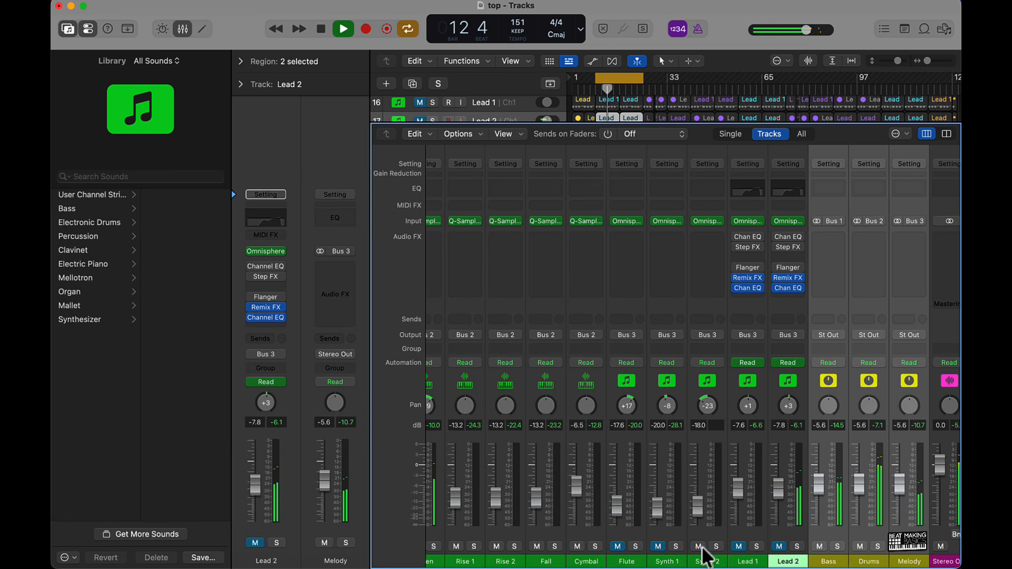
left_click(658, 547)
left_click(699, 546)
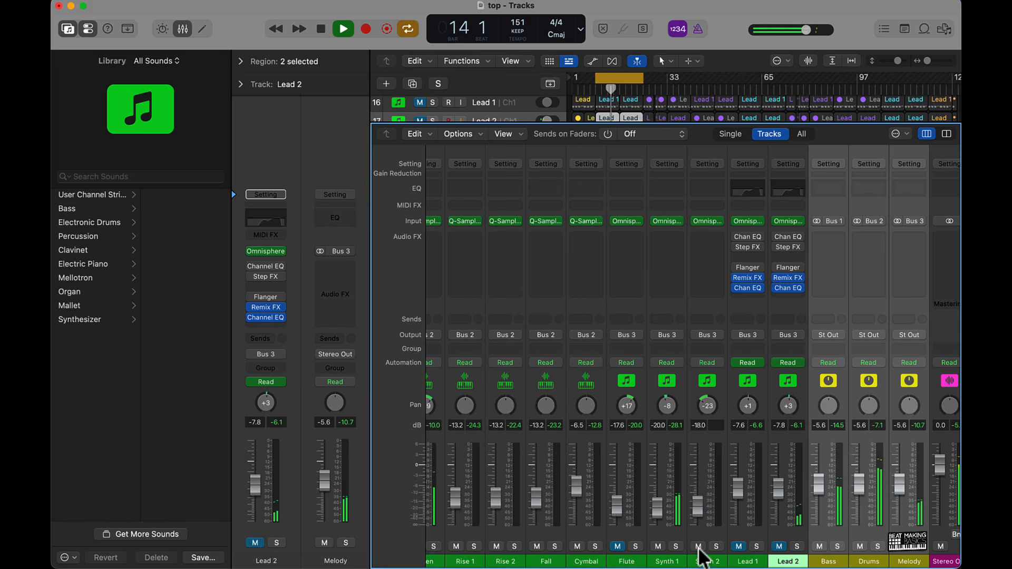
Add a Channel EQ to Synth 1 with a low cut at about 250 Hz and an 18 dB/Oct slope
left_click(666, 529)
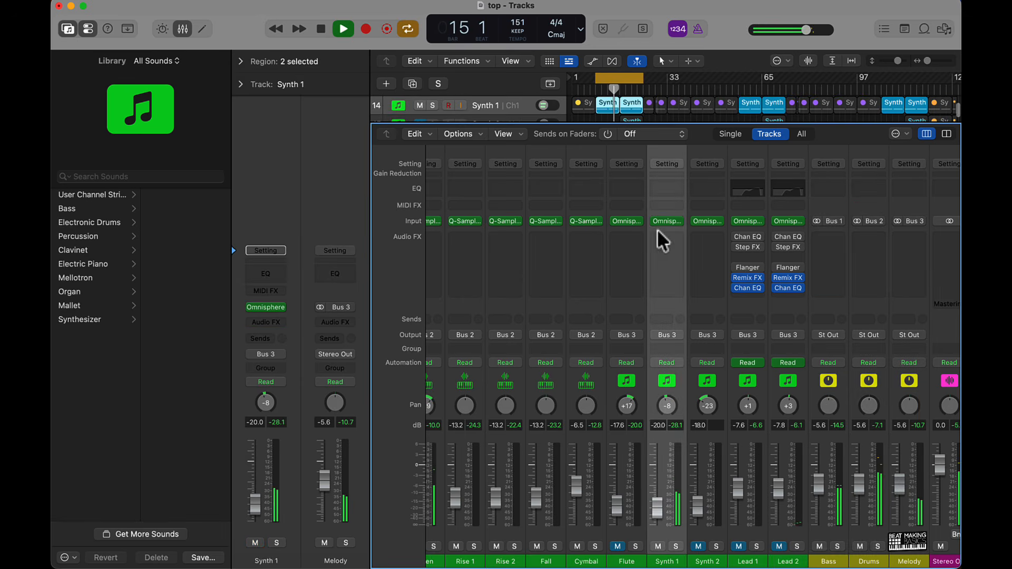
left_click(664, 188)
left_click(370, 208)
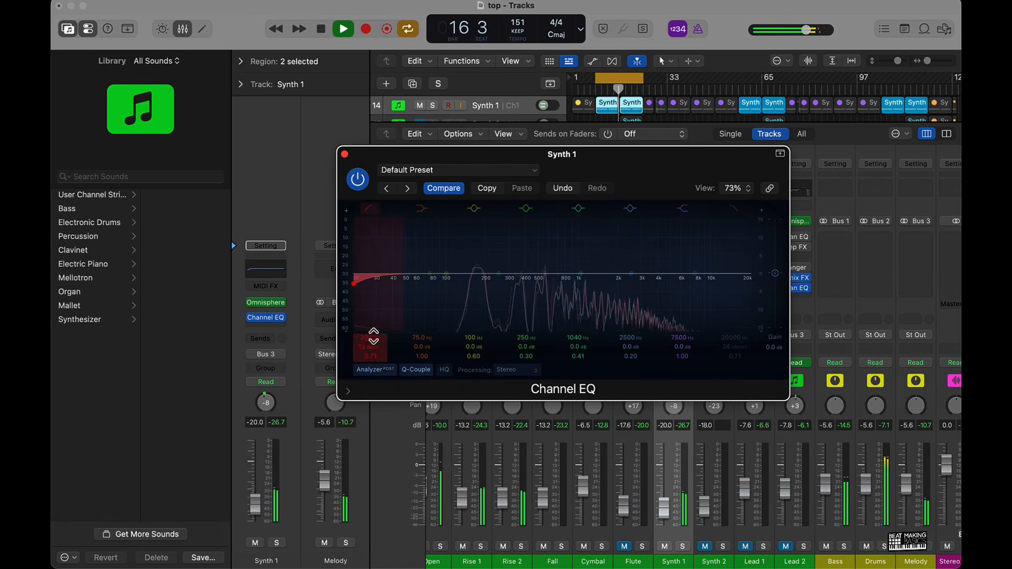
left_click_drag(373, 346, 373, 282)
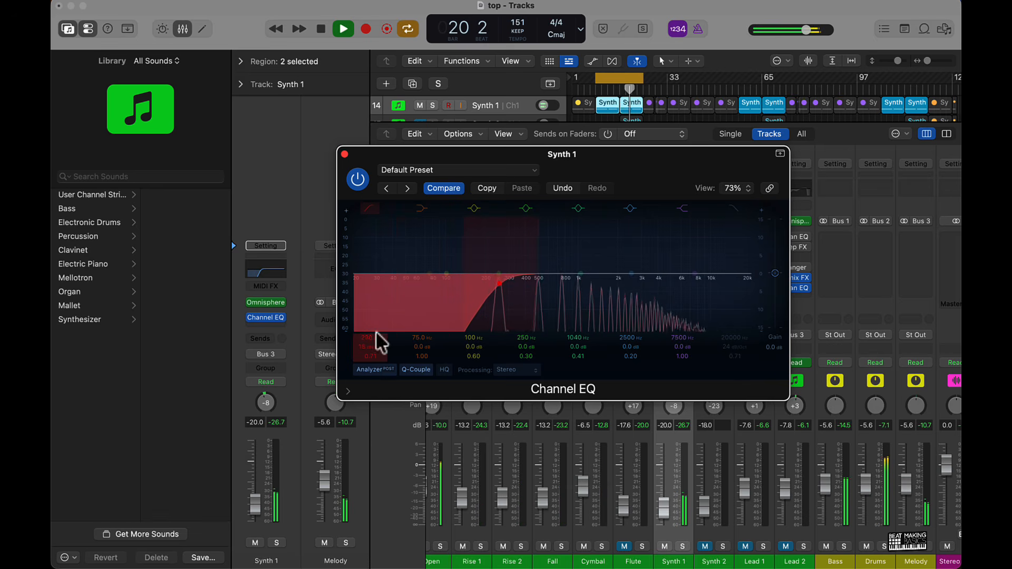
left_click(344, 154)
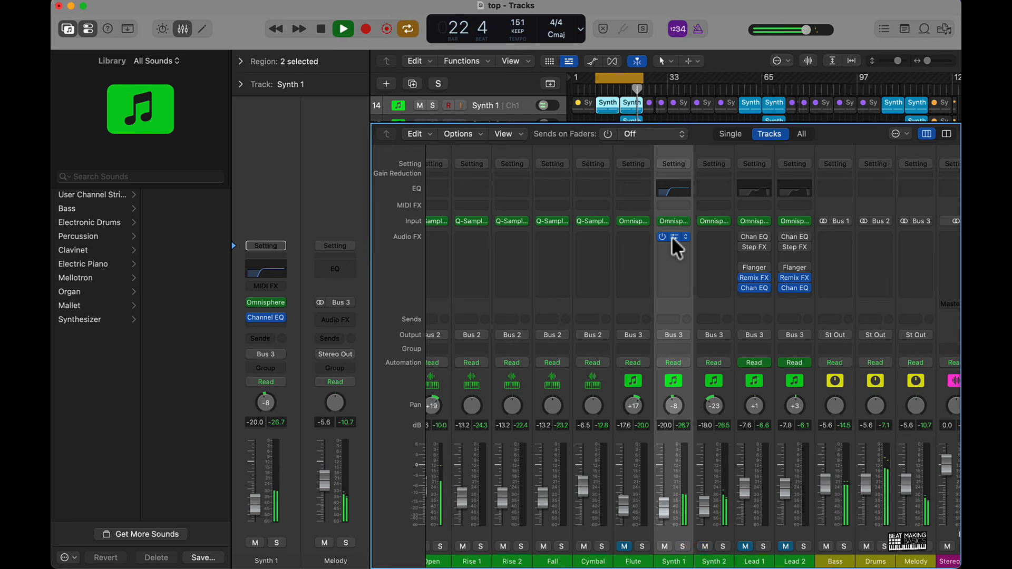
Copy Synth 1's Channel EQ to Synth 2 and set the copy's low cut to 324 Hz
left_click_drag(673, 238, 714, 237)
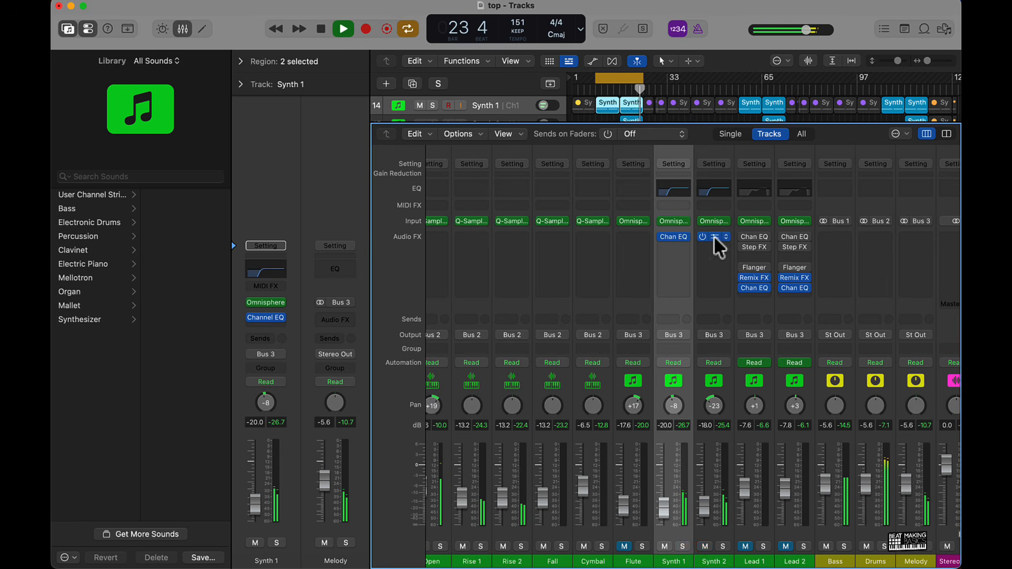
left_click(710, 187)
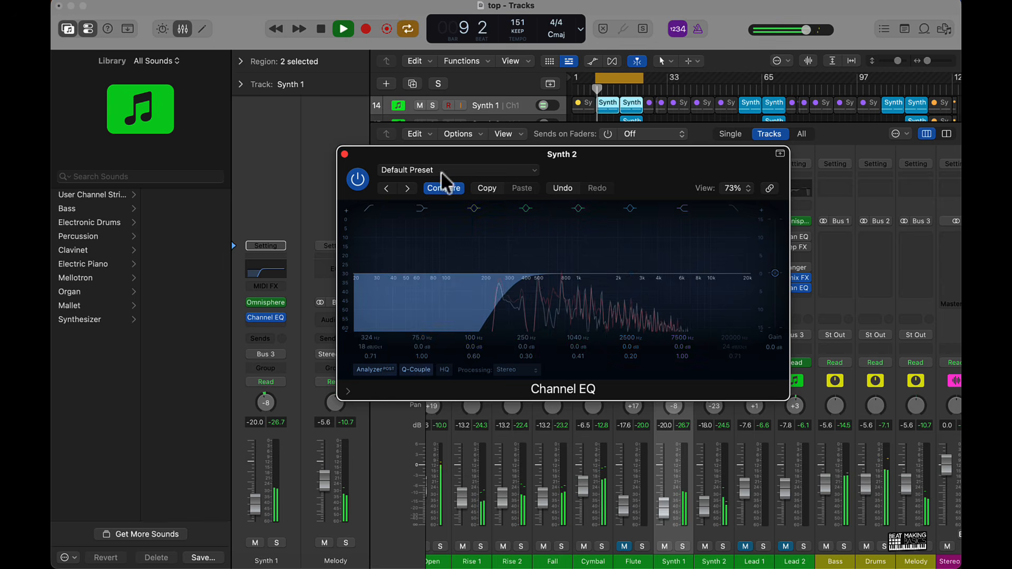
left_click(344, 154)
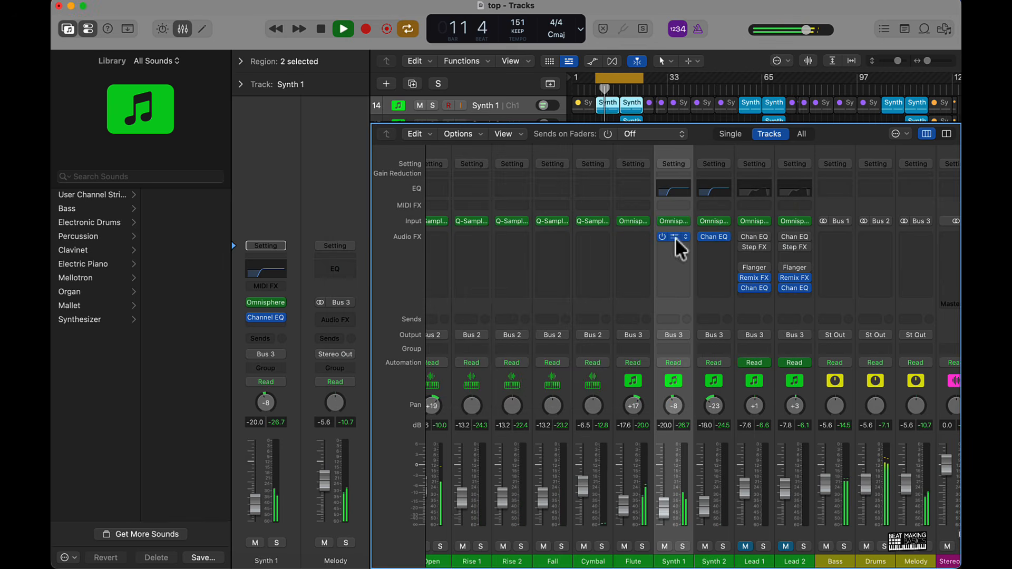
Copy the Channel EQ to Flute with its low cut at about 390 Hz, unmute both leads and stop playback
left_click_drag(637, 238, 638, 237)
left_click(630, 189)
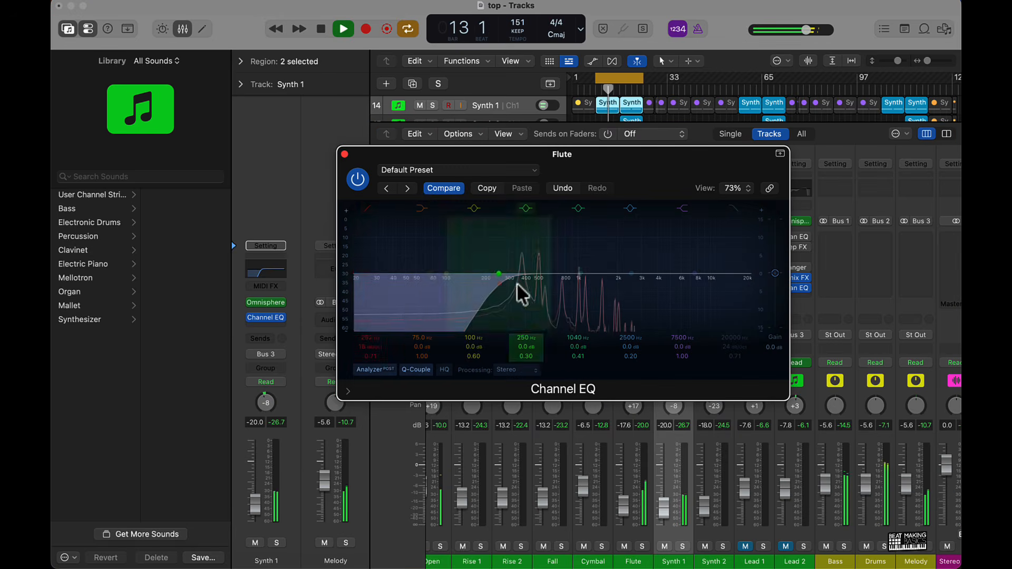
left_click_drag(365, 337, 525, 283)
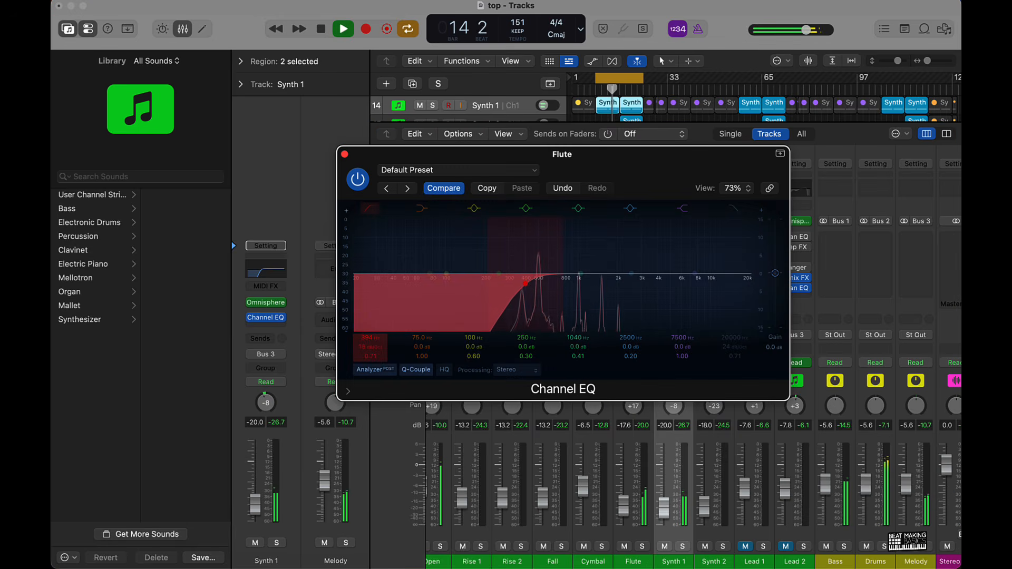
left_click(345, 153)
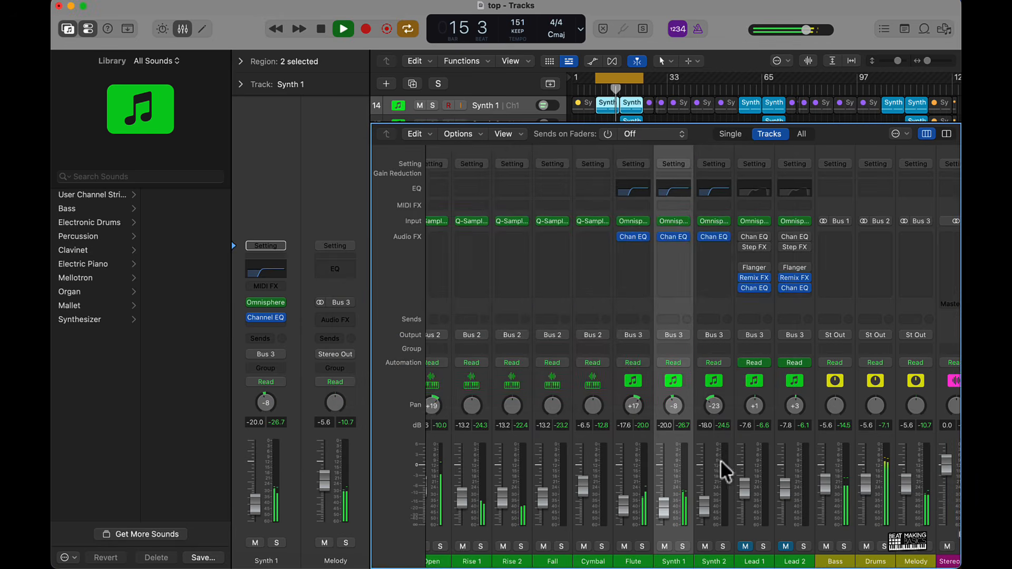
scroll(720, 460, "left", 1)
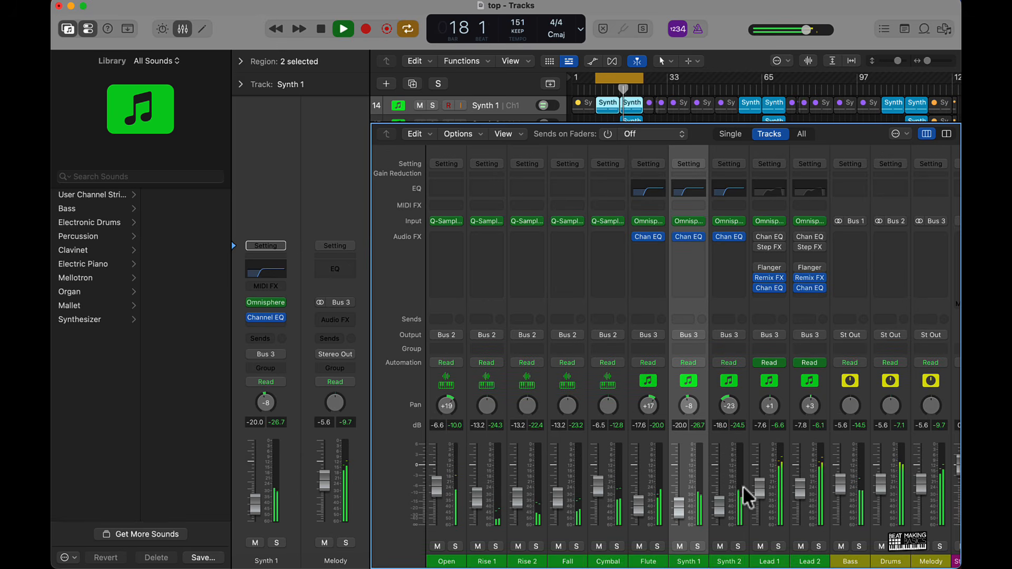
key("space")
Review the inserts, bus routing and fader levels of the mixer channels from 808 through Stereo Out
scroll(767, 414, "right", 2)
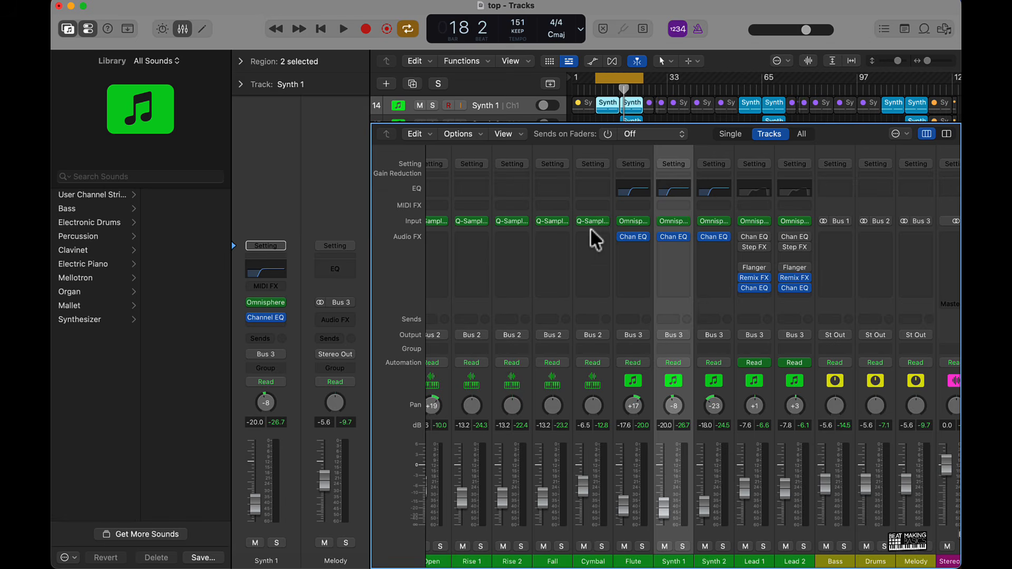
scroll(590, 227, "left", 10)
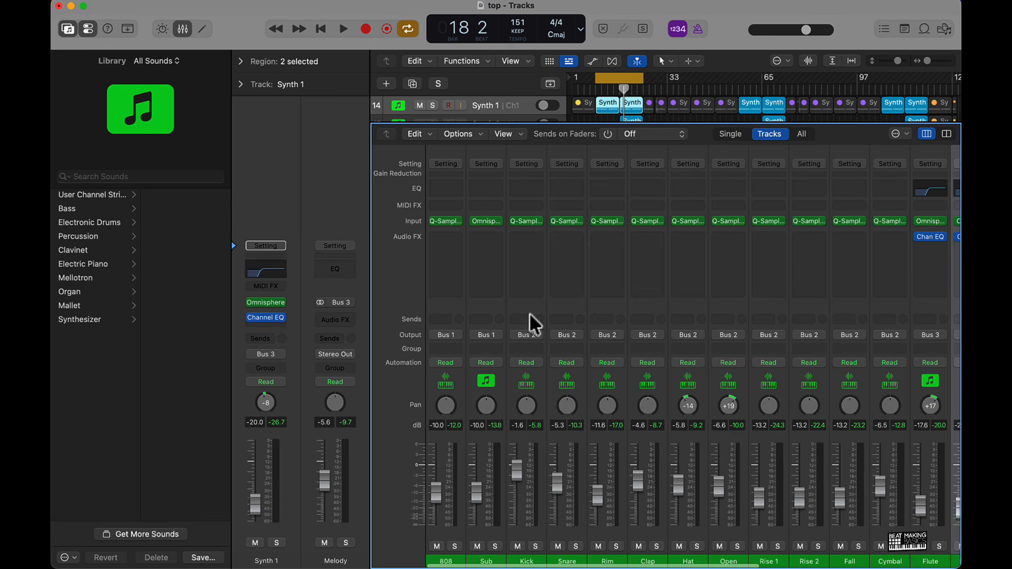
scroll(525, 313, "right", 8)
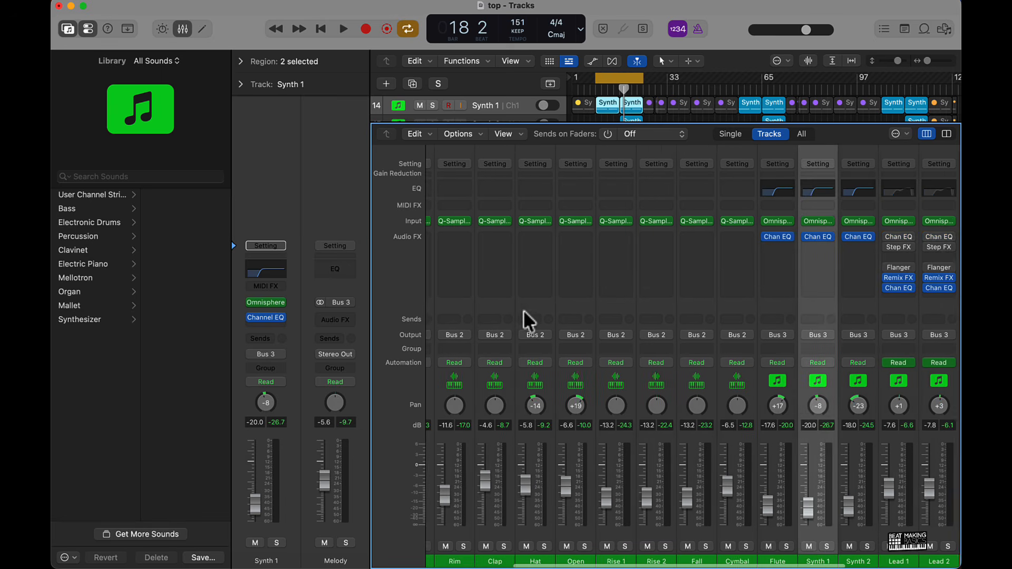
scroll(520, 315, "right", 3)
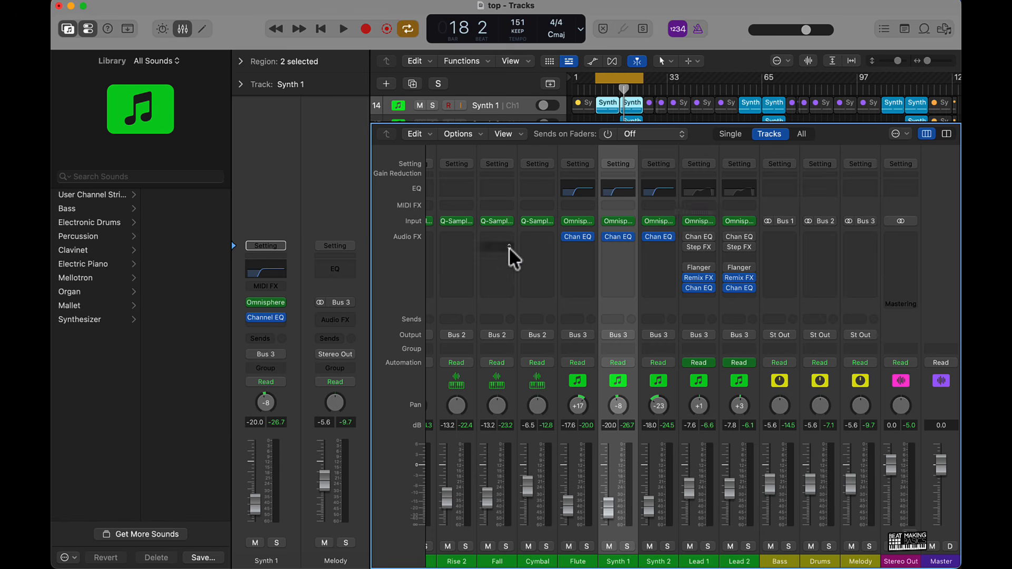
scroll(551, 243, "left", 2)
scroll(550, 244, "left", 8)
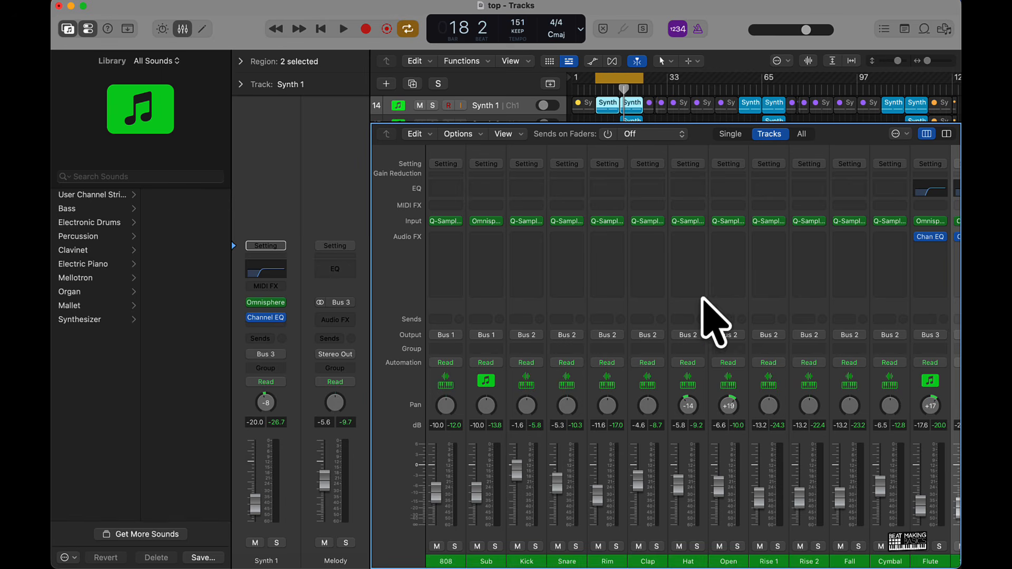
scroll(658, 321, "right", 5)
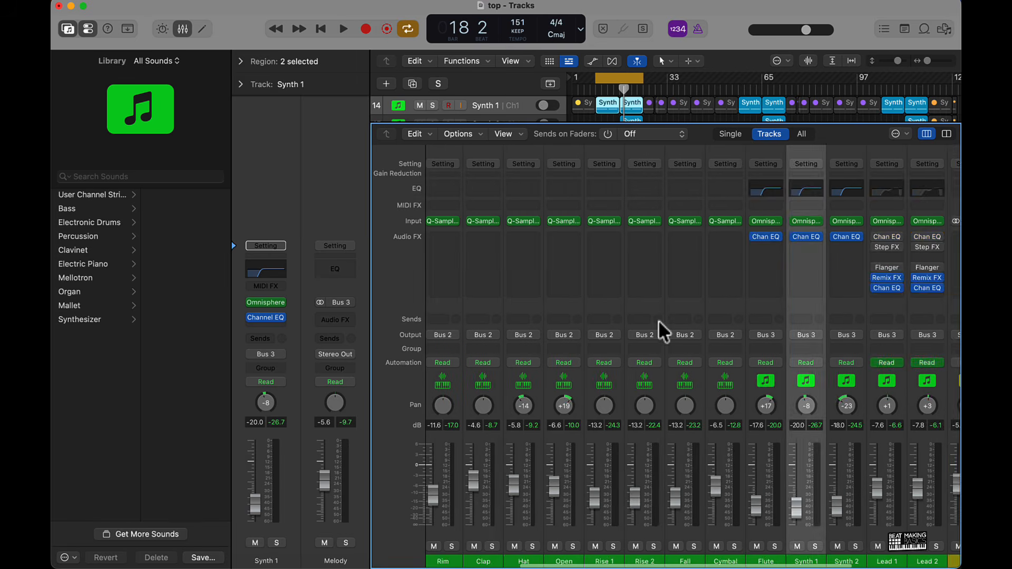
scroll(657, 321, "left", 6)
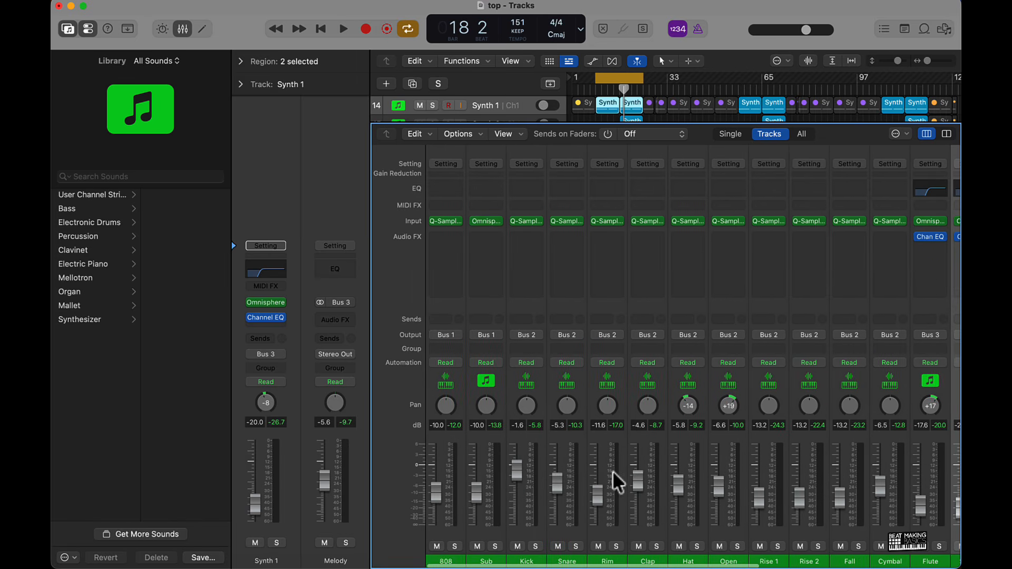
scroll(795, 461, "right", 10)
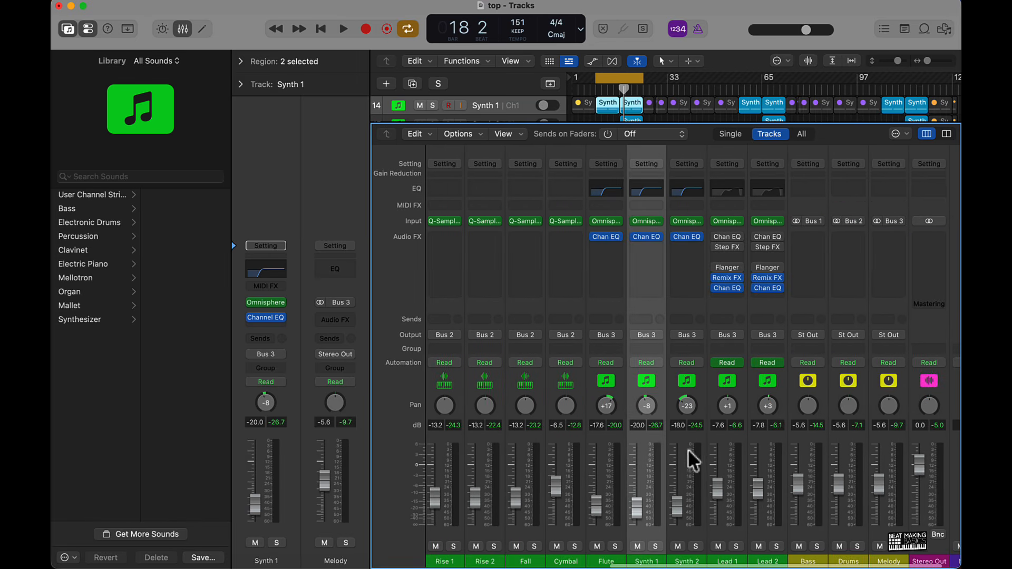
scroll(685, 447, "left", 6)
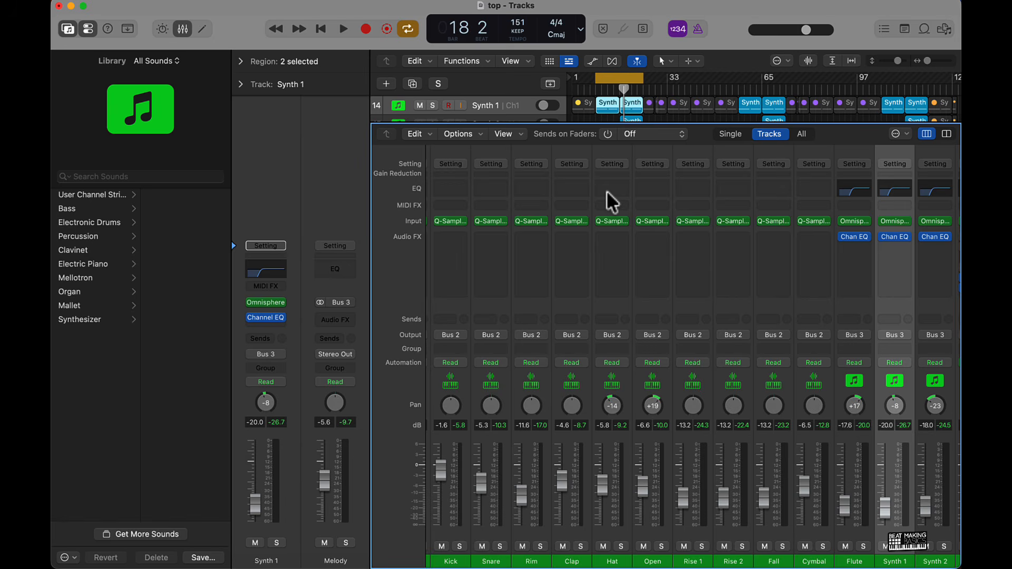
Add a Channel EQ to Hat during playback with a low cut at 340 Hz and a 48 dB/Oct slope
key("space")
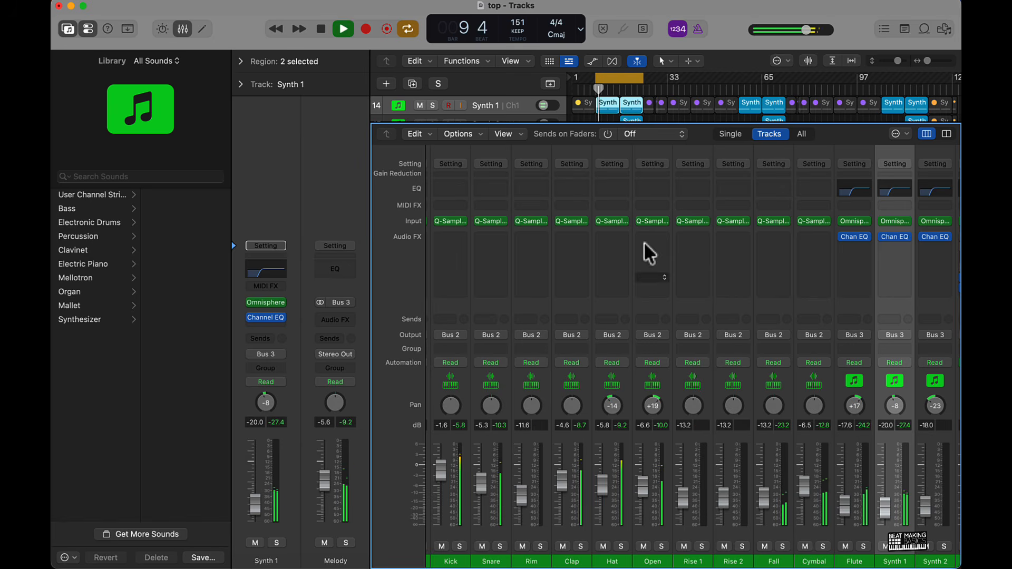
left_click(617, 192)
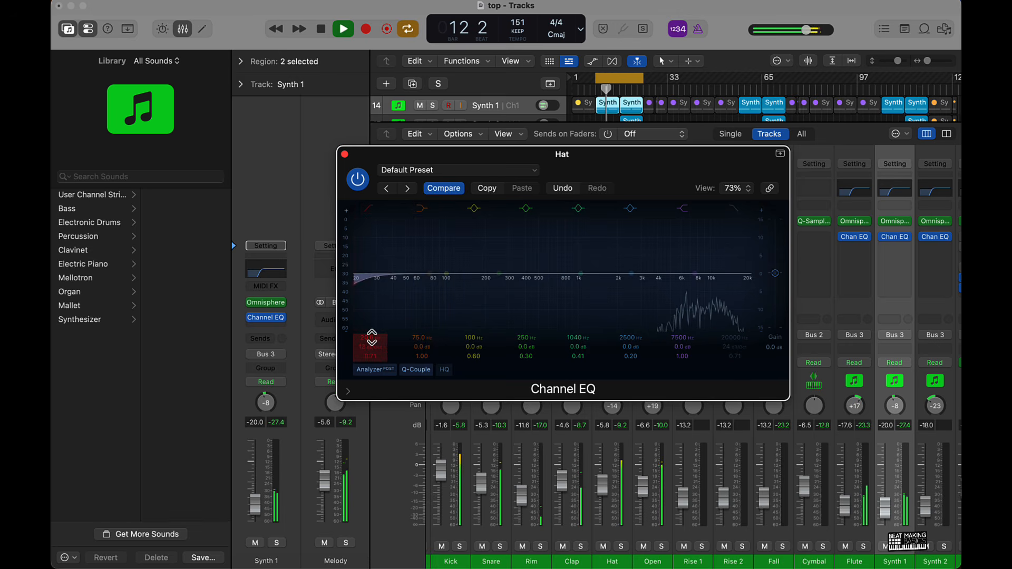
left_click_drag(371, 348, 369, 290)
left_click_drag(383, 325, 388, 319)
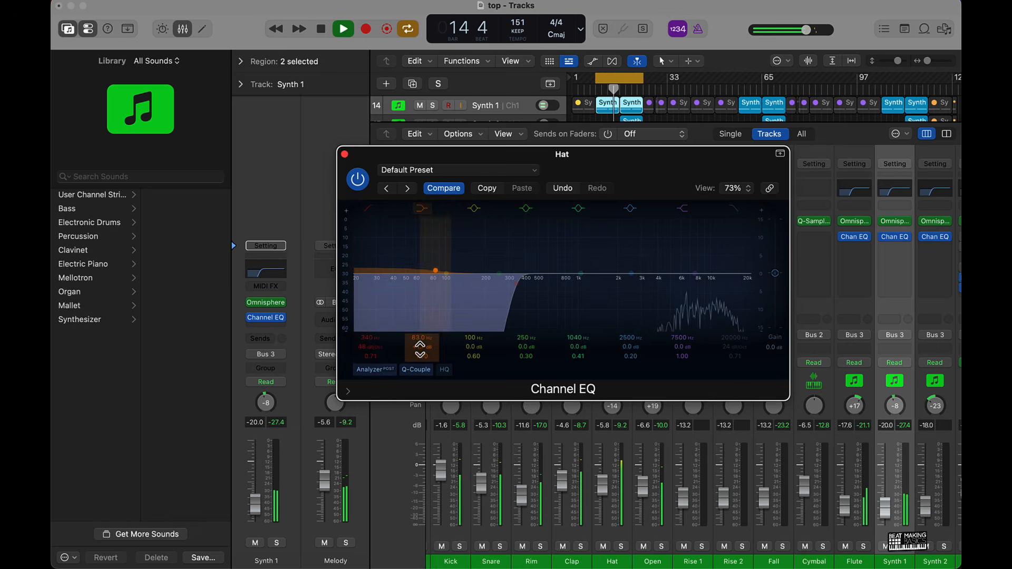
left_click(344, 154)
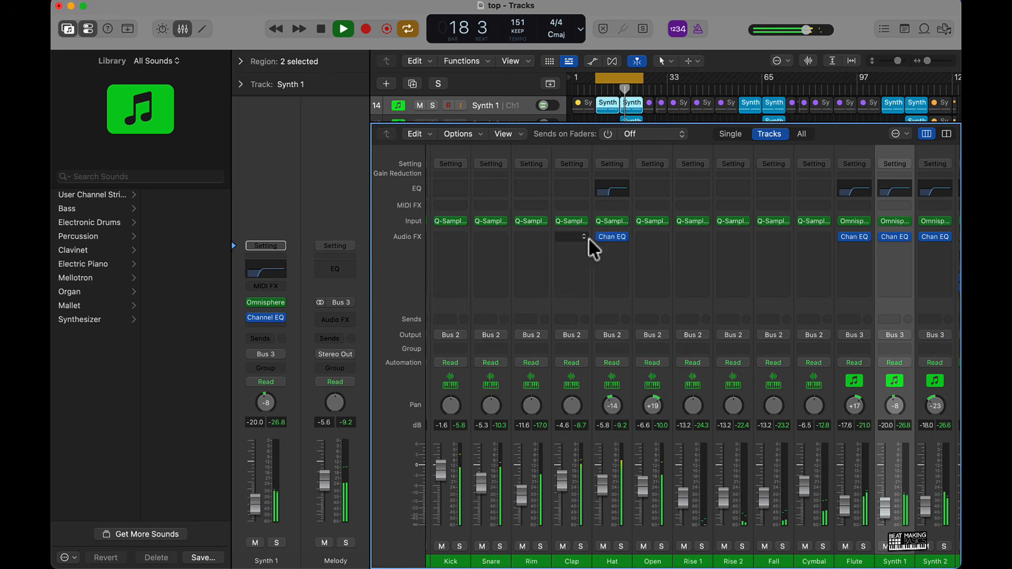
Copy Hat's Channel EQ to Open and Clap, and lower the Clap copy's low cut to just under 300 Hz
left_click_drag(612, 238, 654, 241)
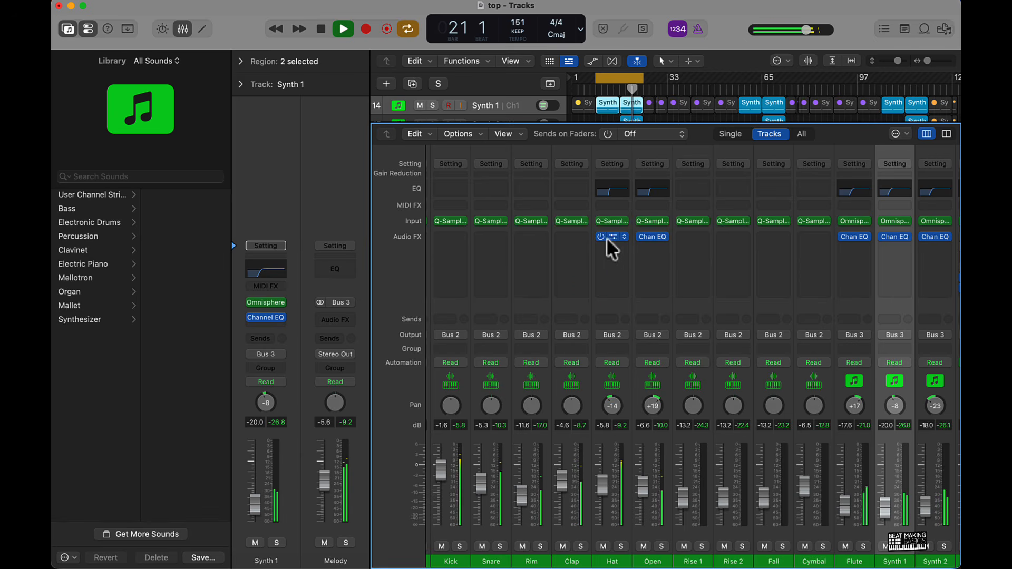
left_click_drag(576, 239, 575, 239)
left_click(574, 239)
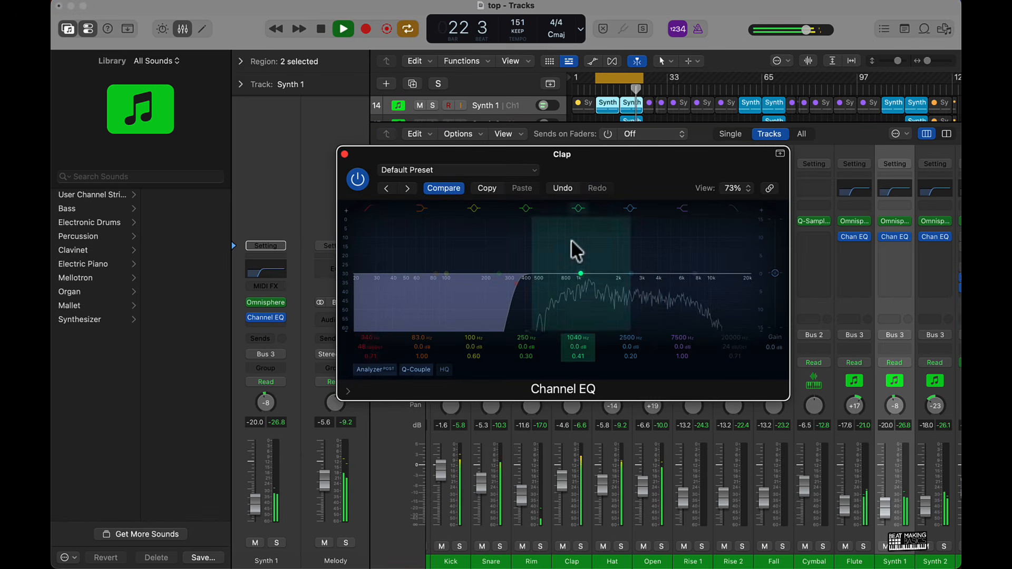
left_click_drag(363, 335, 362, 339)
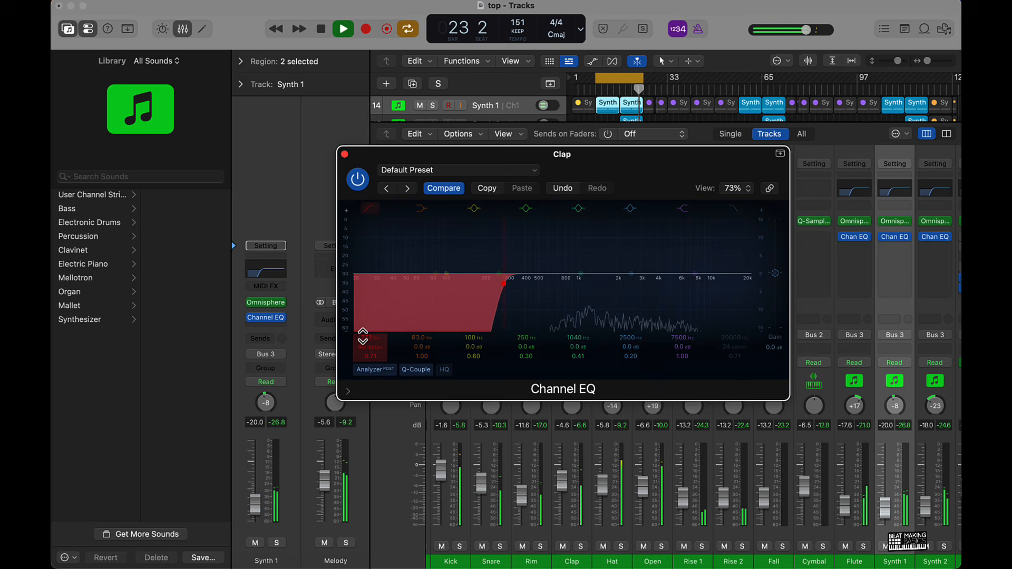
left_click(344, 154)
Copy Clap's Channel EQ to Rim and Snare, and set the Snare copy's low cut to 175 Hz
left_click_drag(571, 238, 536, 238)
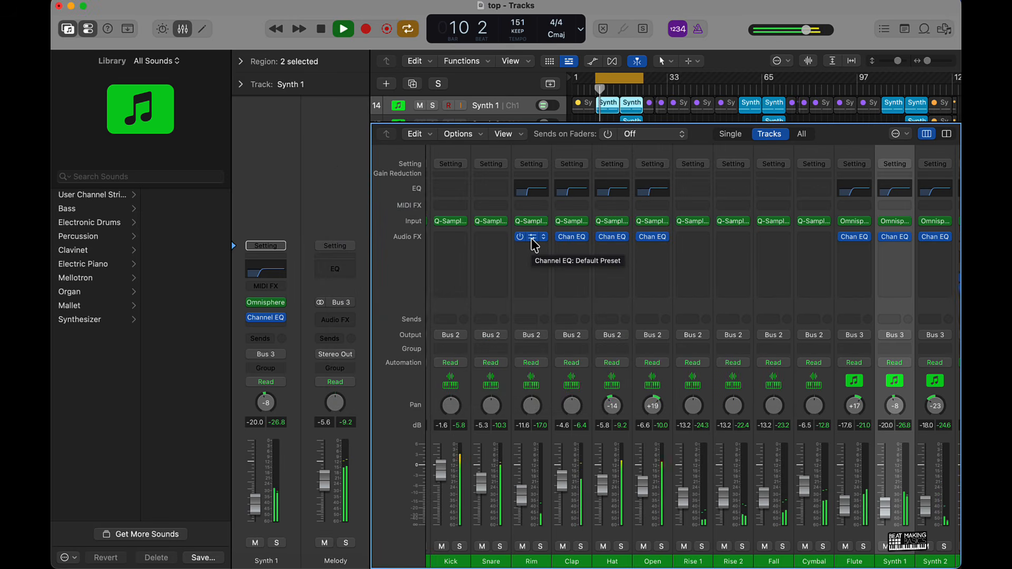
left_click_drag(532, 239, 488, 237)
left_click(491, 237)
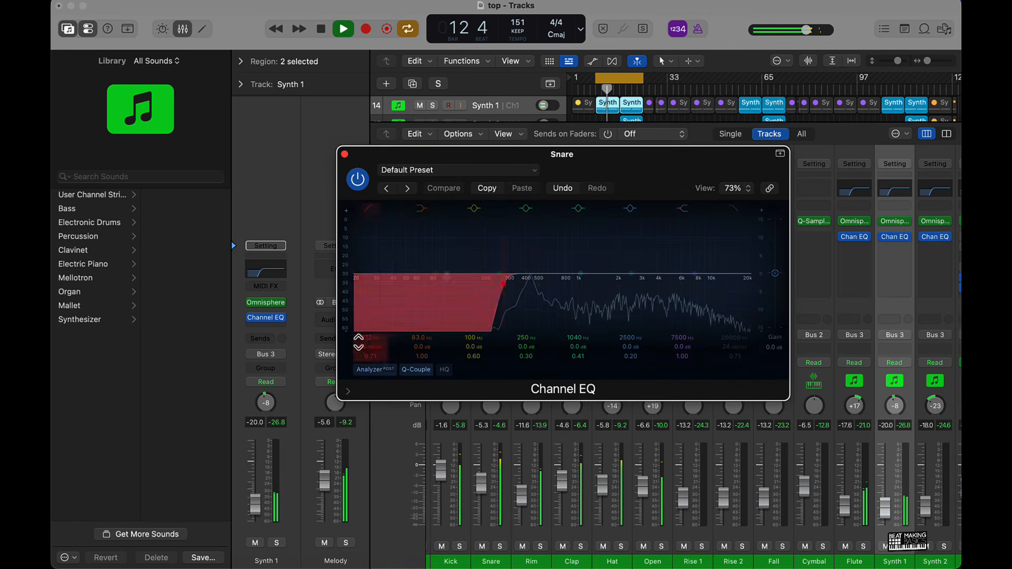
left_click_drag(358, 338, 358, 349)
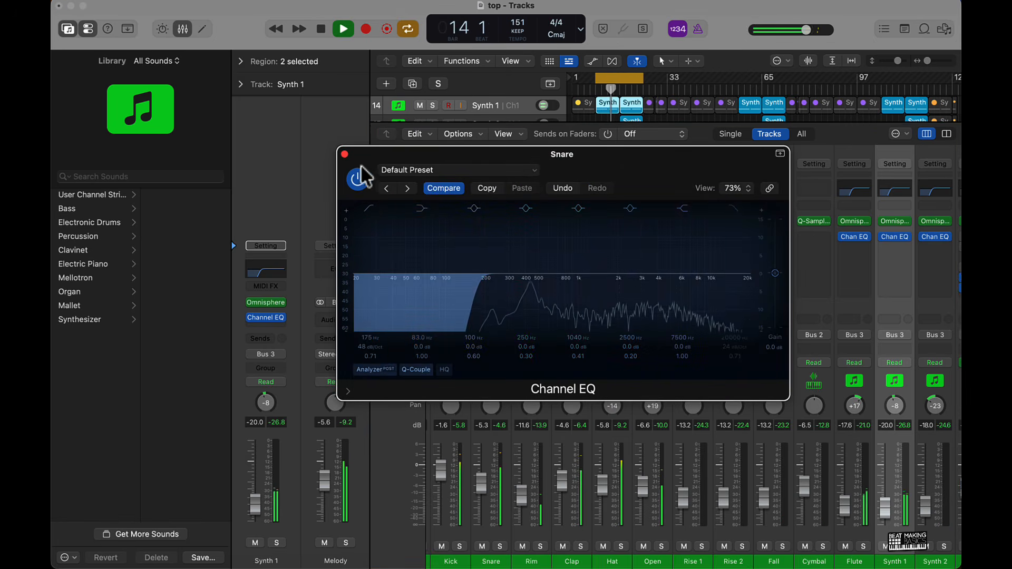
left_click(345, 155)
Add a Channel EQ to Kick with a low cut at about 25 Hz, check the mix and stop playback
scroll(580, 359, "left", 3)
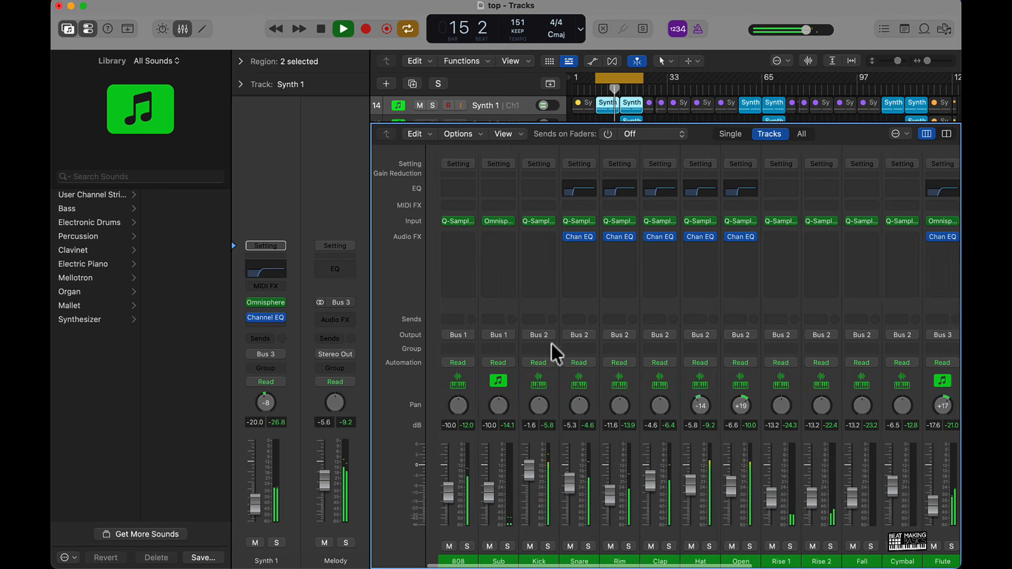
left_click(519, 188)
left_click(370, 208)
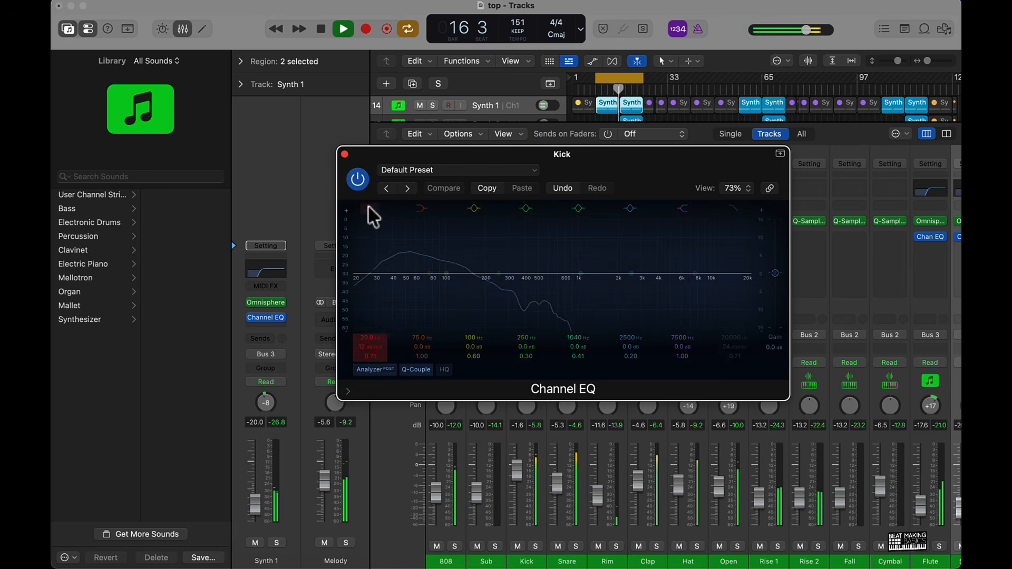
left_click_drag(361, 349, 369, 336)
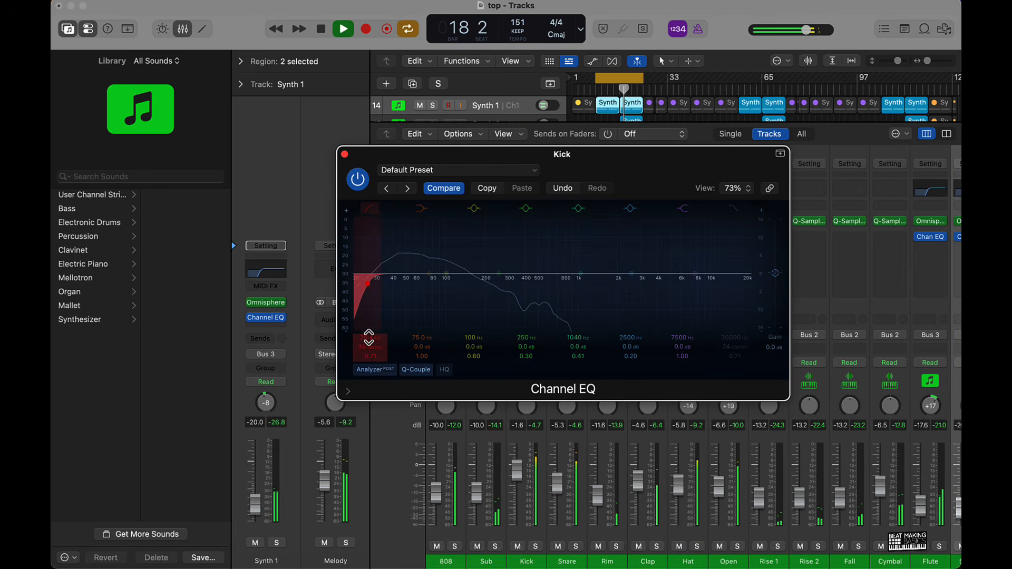
left_click(345, 154)
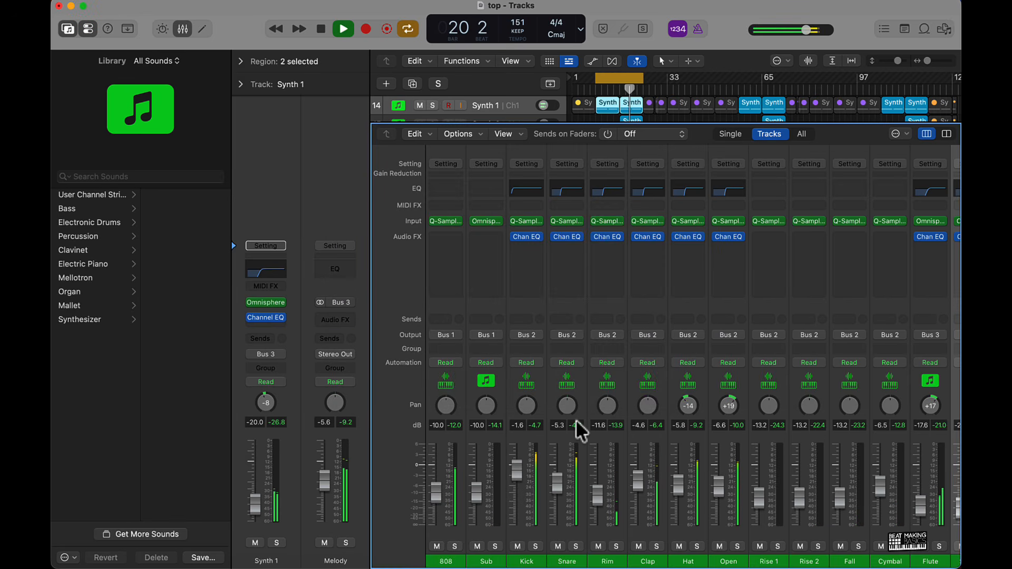
scroll(579, 419, "right", 5)
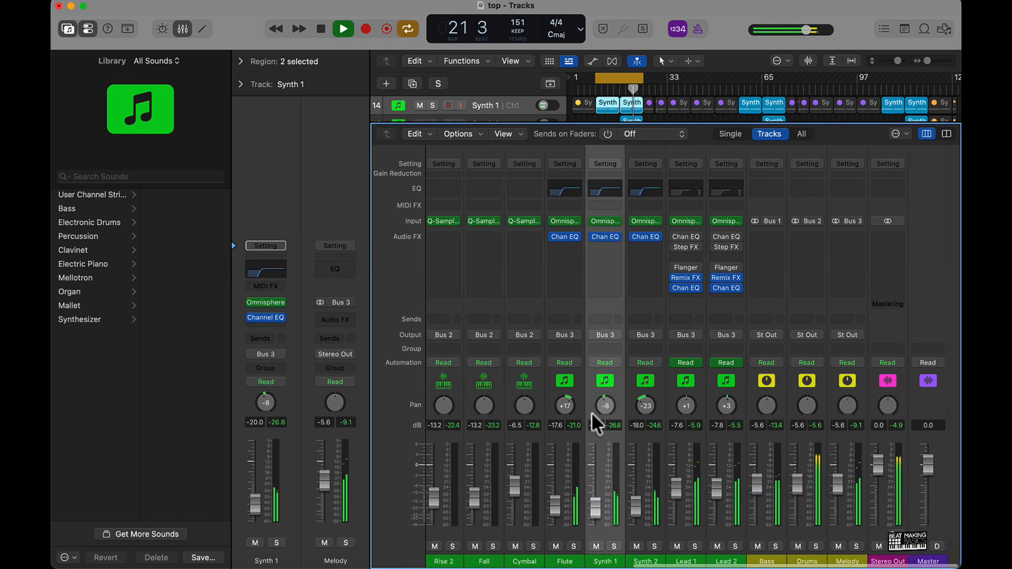
scroll(591, 412, "left", 3)
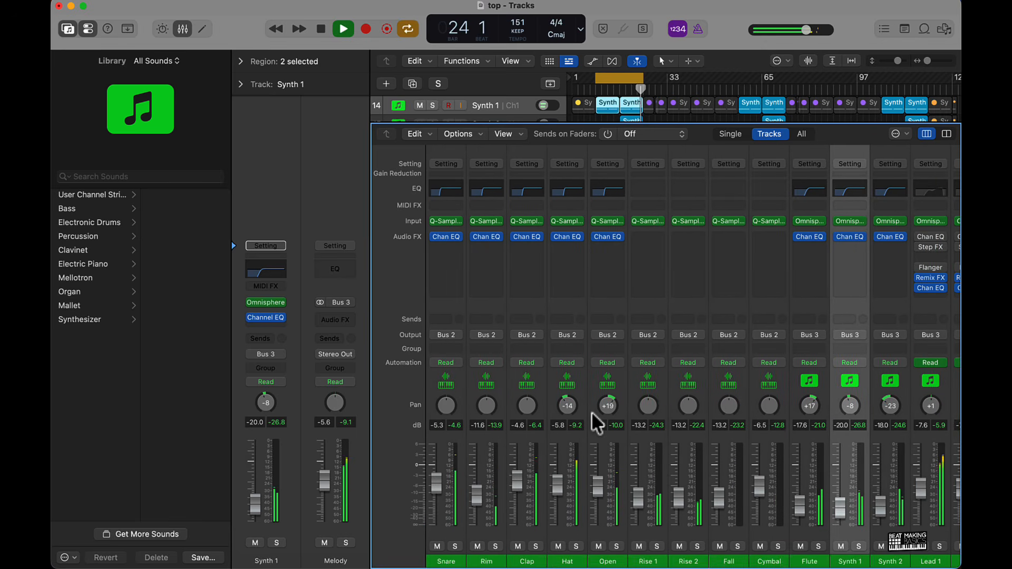
key("space")
Solo Lead 1, bypass its last Channel EQ and add a new Channel EQ after it
scroll(590, 411, "left", 2)
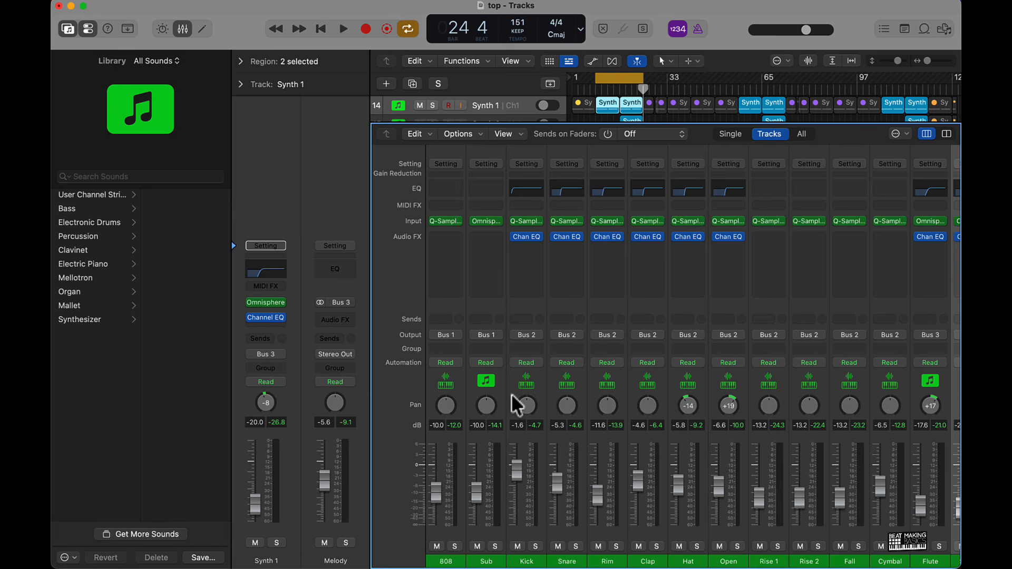
scroll(692, 465, "right", 5)
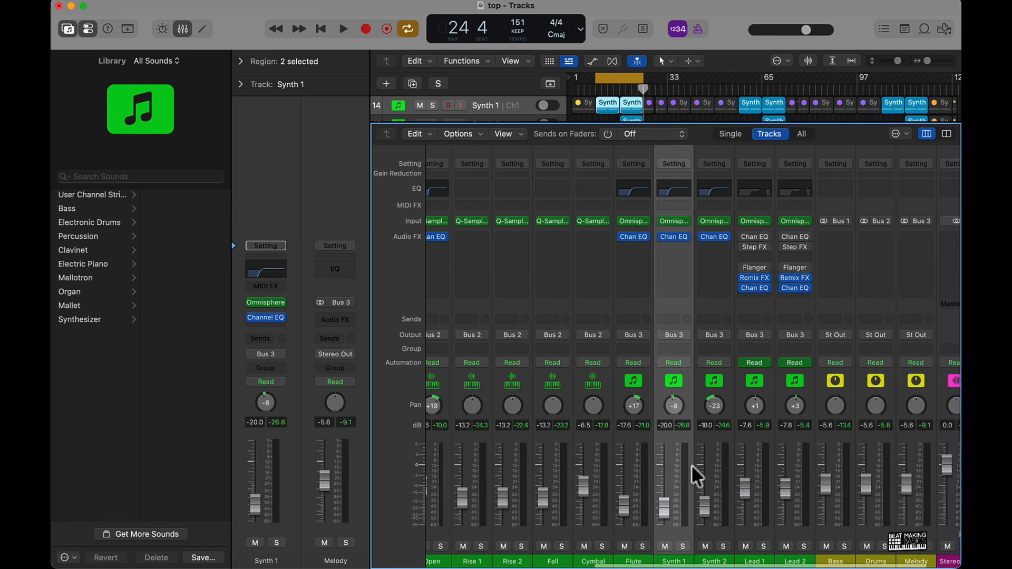
left_click(764, 547)
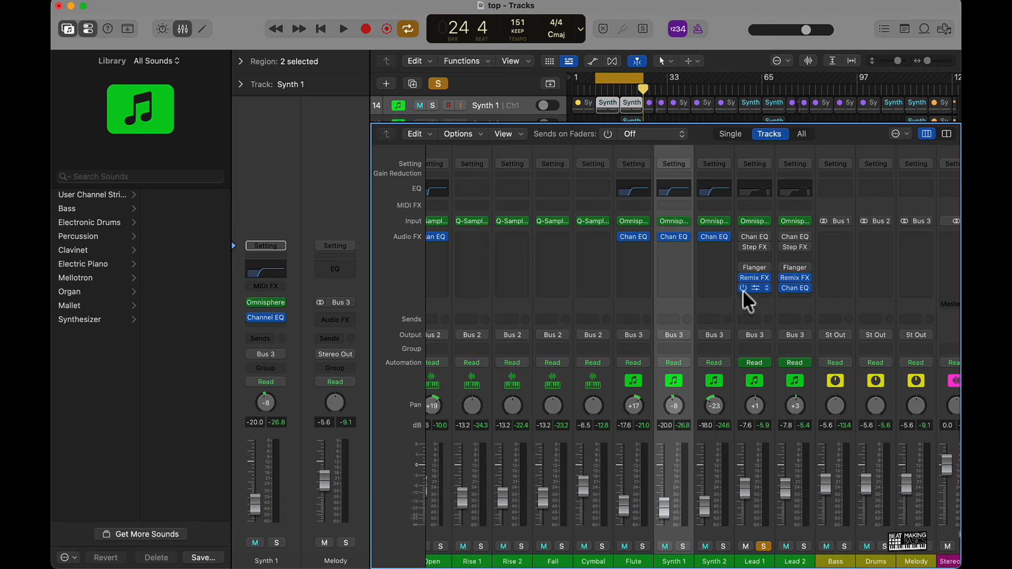
left_click(751, 299)
left_click(759, 291)
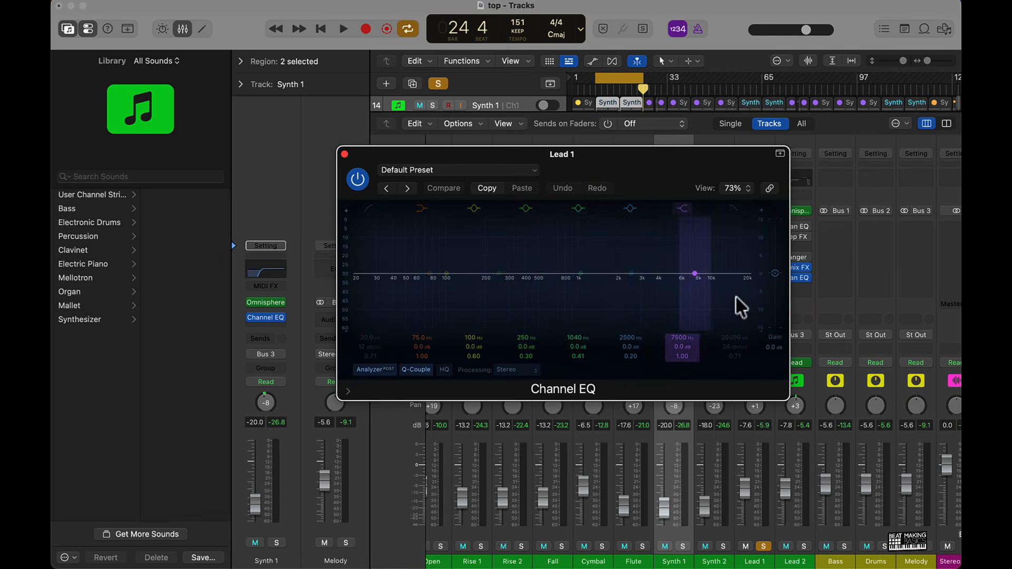
Sweep Lead 1's low cut up to about 3400 Hz during playback, and bring it back to 348 Hz at 12 dB/Oct
key("space")
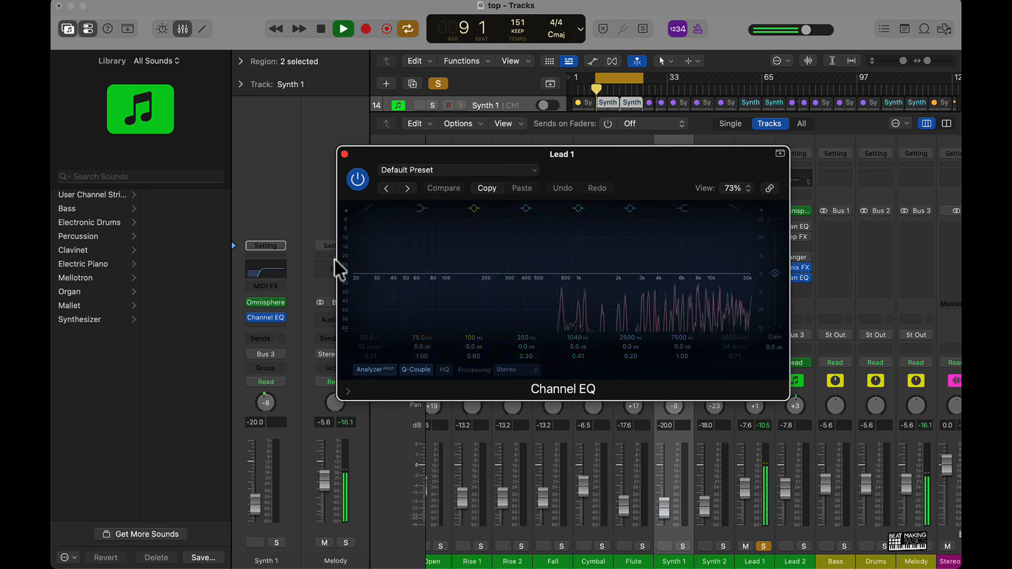
left_click(368, 209)
left_click_drag(360, 321, 657, 320)
key("space")
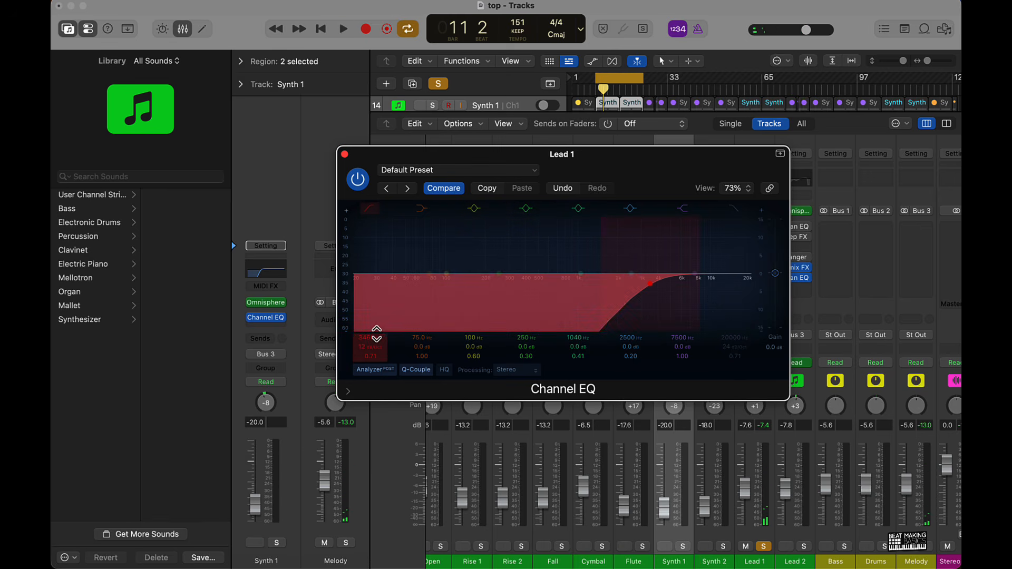
left_click_drag(371, 340, 378, 339)
Compare Lead 1 with its new Channel EQ bypassed and enabled, and try a low cut at about 660 Hz with a 24 dB/Oct slope
key("space")
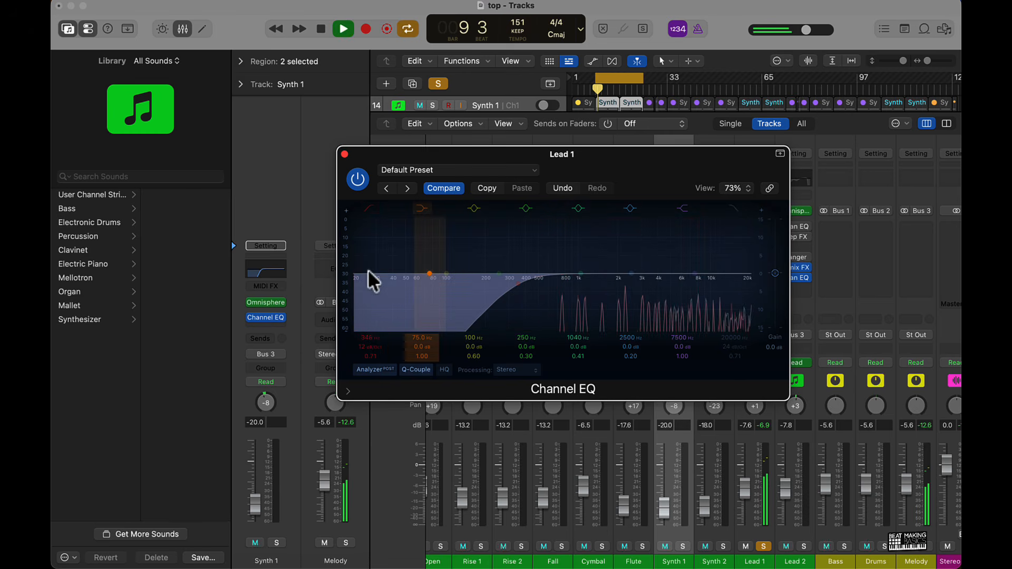
left_click(357, 179)
left_click(358, 181)
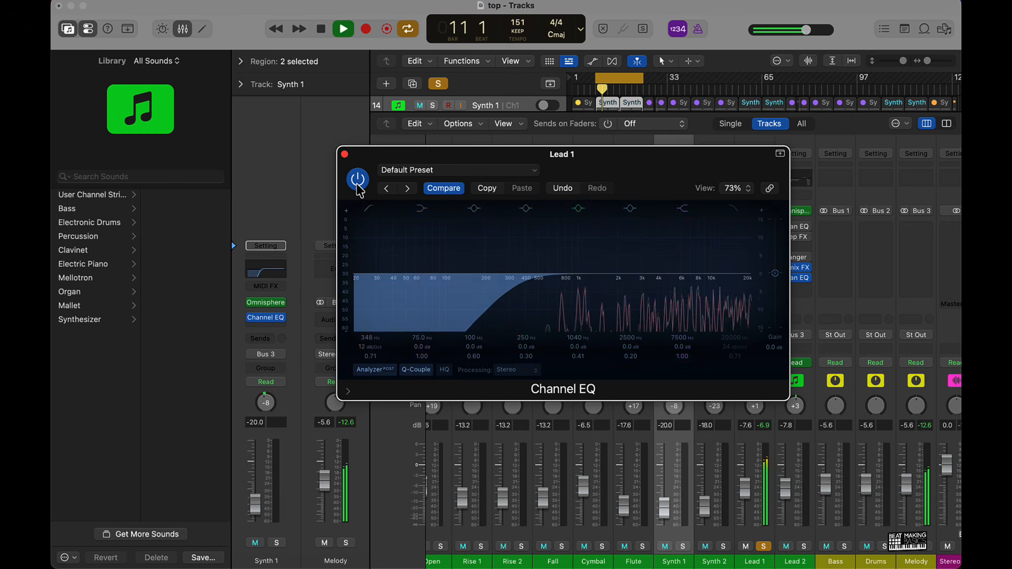
mouse_move(367, 341)
left_mouse_down()
mouse_move(367, 324)
mouse_move(363, 345)
mouse_move(363, 334)
left_mouse_up()
key("space")
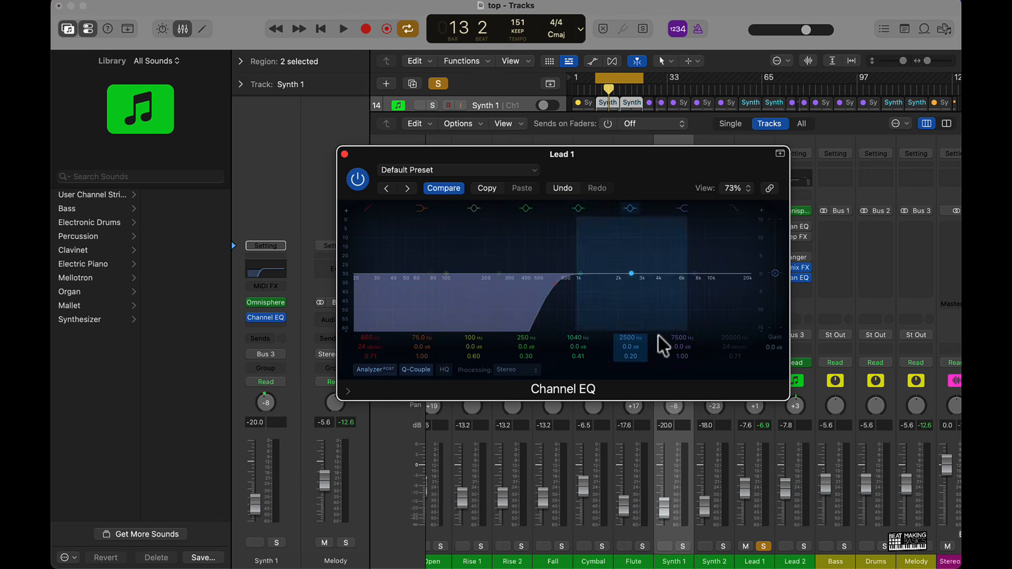
Remove the newly added Channel EQ from Lead 1 and clear the solo
left_click(345, 153)
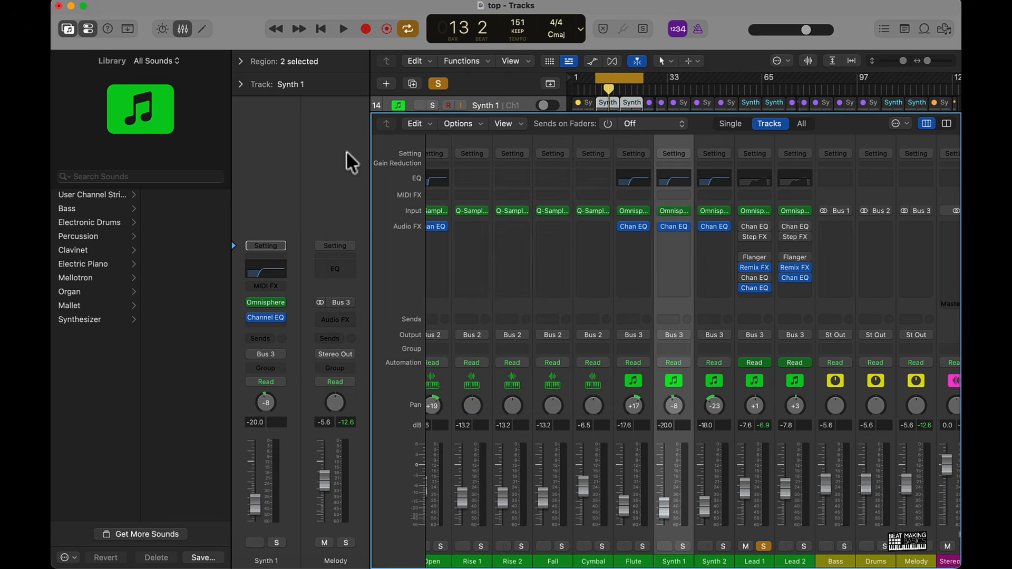
left_click(769, 289)
left_click(802, 257)
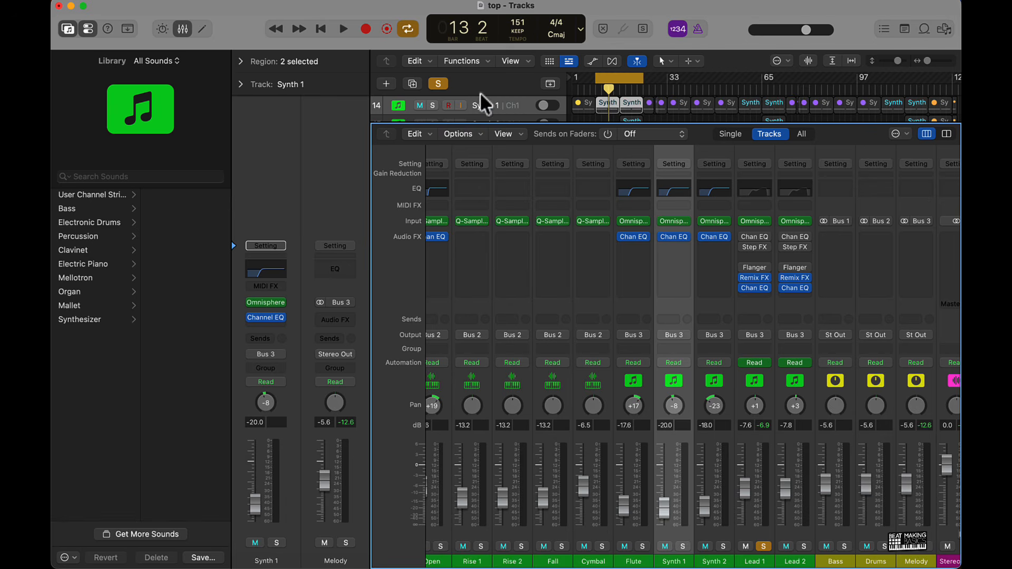
left_click(438, 86)
Play the full mix briefly, stop it, and add Smack Attack (m) after the Channel EQ on Hat
key("space")
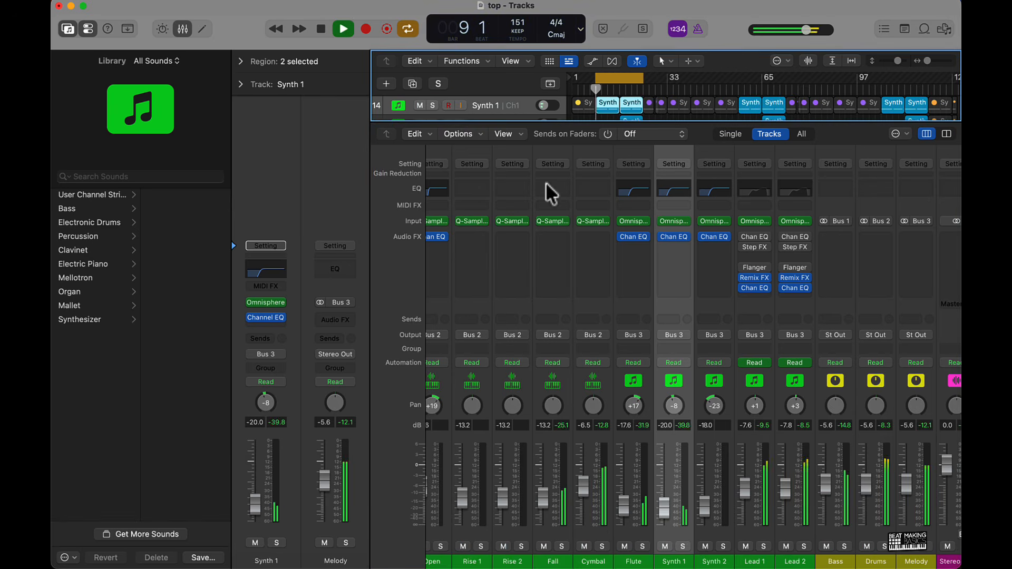
scroll(683, 437, "left", 3)
scroll(684, 438, "left", 5)
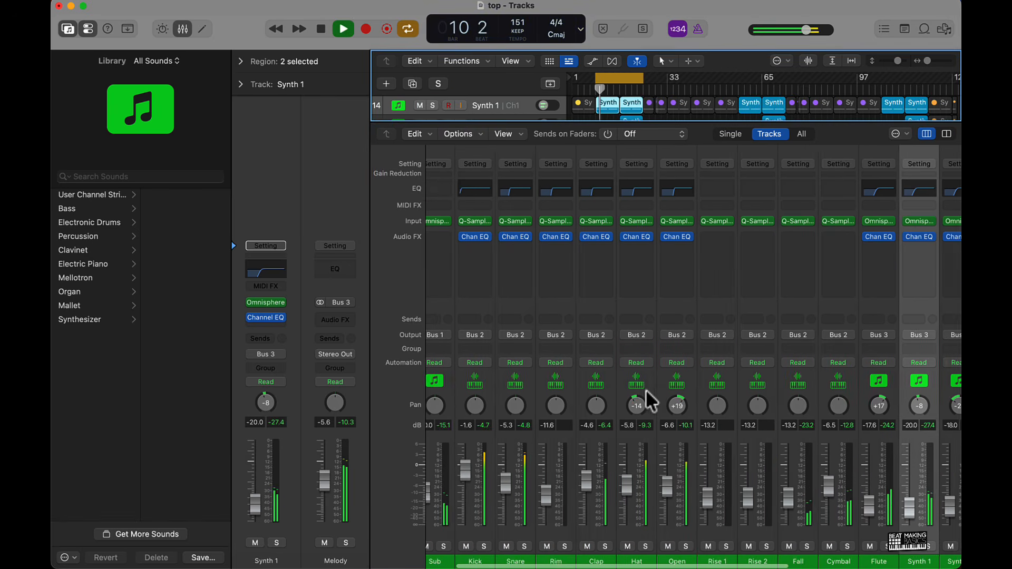
key("space")
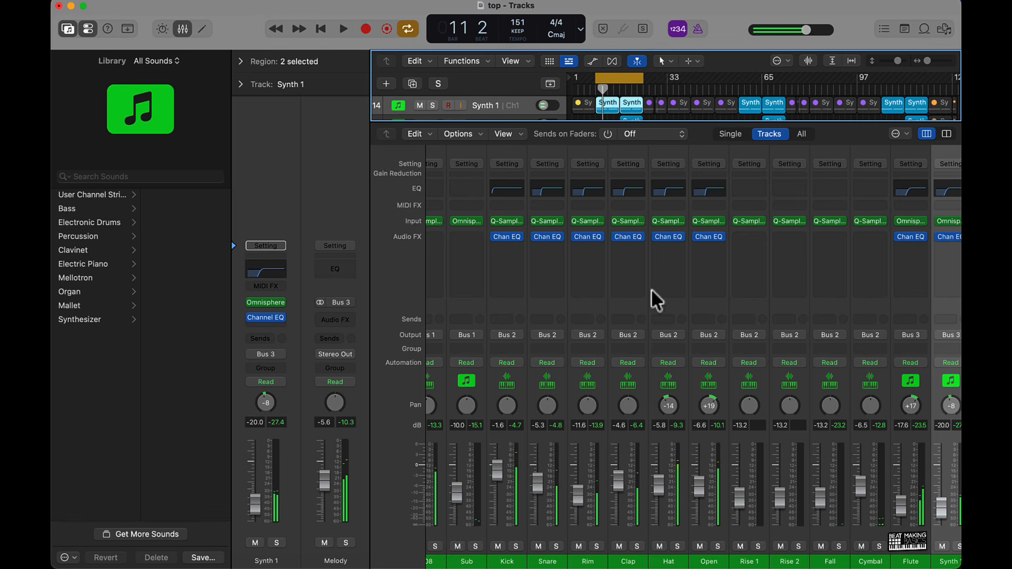
left_click(672, 257)
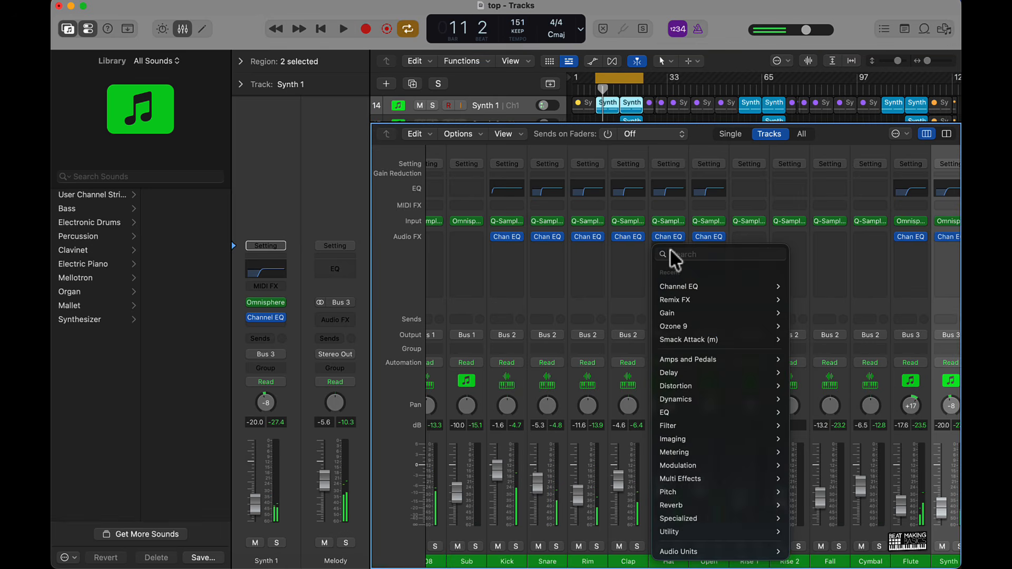
left_click(707, 340)
scroll(565, 305, "left", 1)
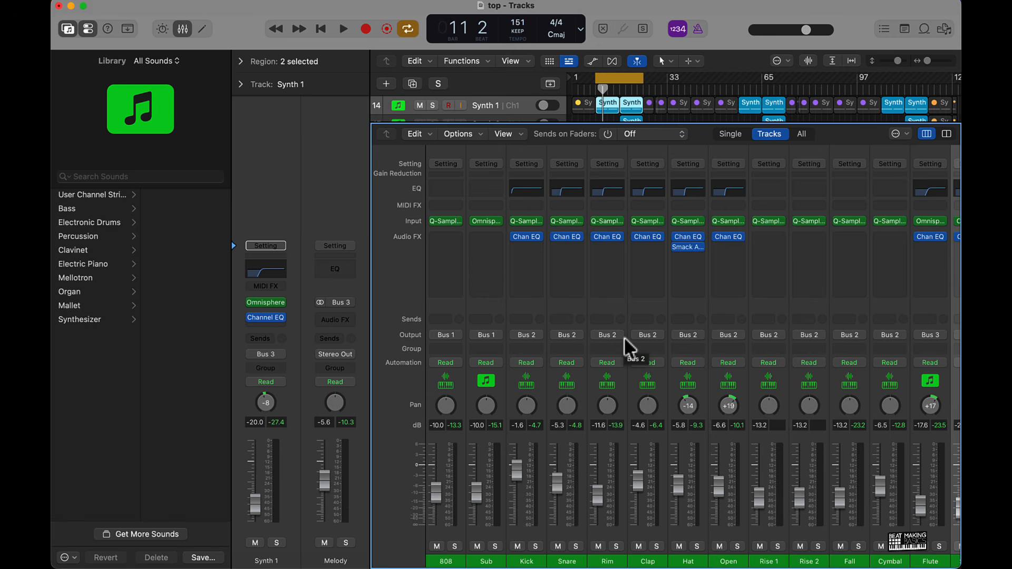
Set Attack to 20 and Sustain to 9 in Hat's Smack Attack during playback
left_click(687, 247)
key("space")
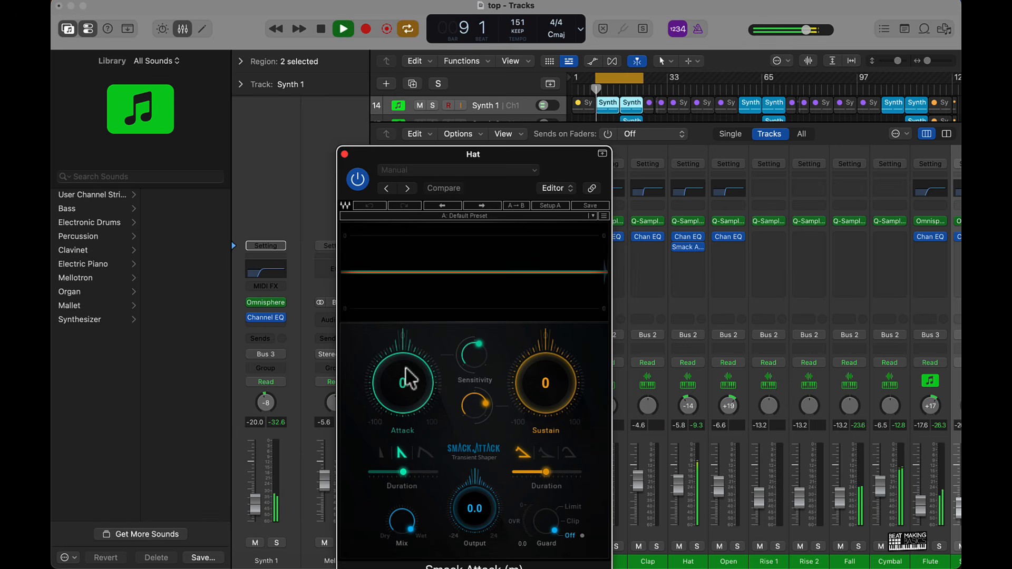
mouse_move(402, 362)
left_mouse_down()
mouse_move(420, 328)
mouse_move(406, 355)
left_mouse_up()
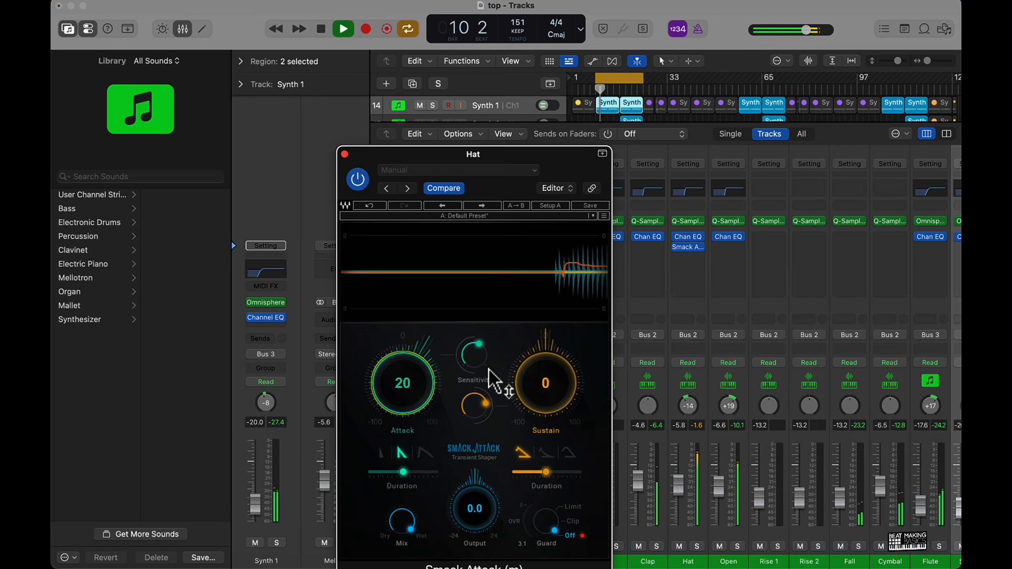
left_click_drag(549, 389, 552, 368)
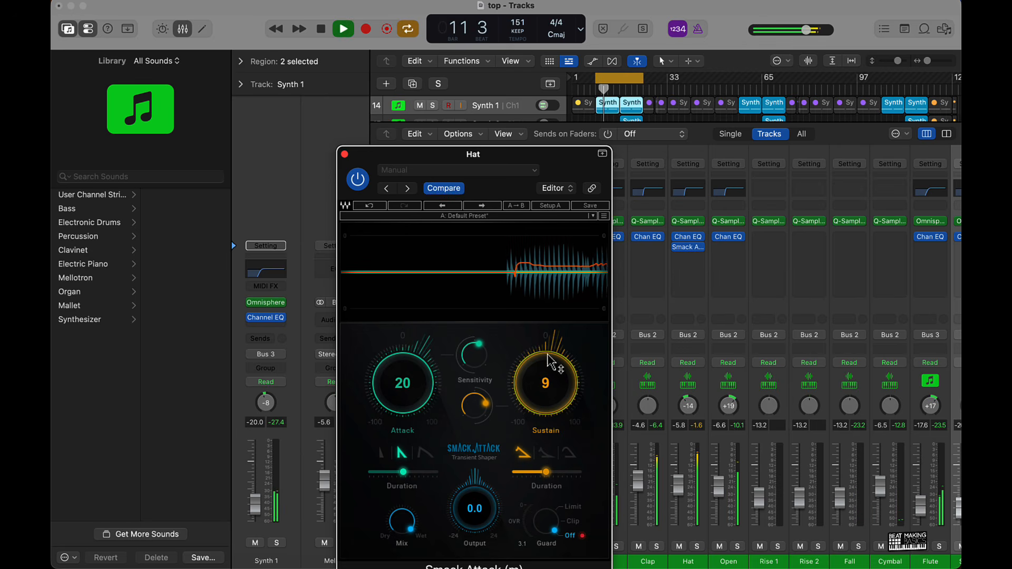
Close Hat's Smack Attack and lower Hat's level to -7.0 dB
left_click(345, 155)
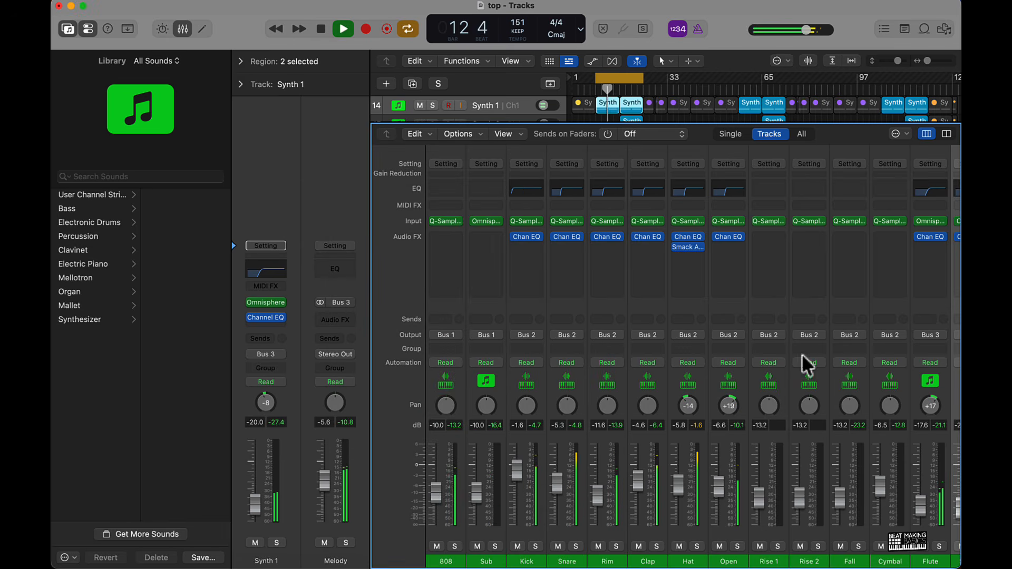
left_click_drag(676, 495, 677, 493)
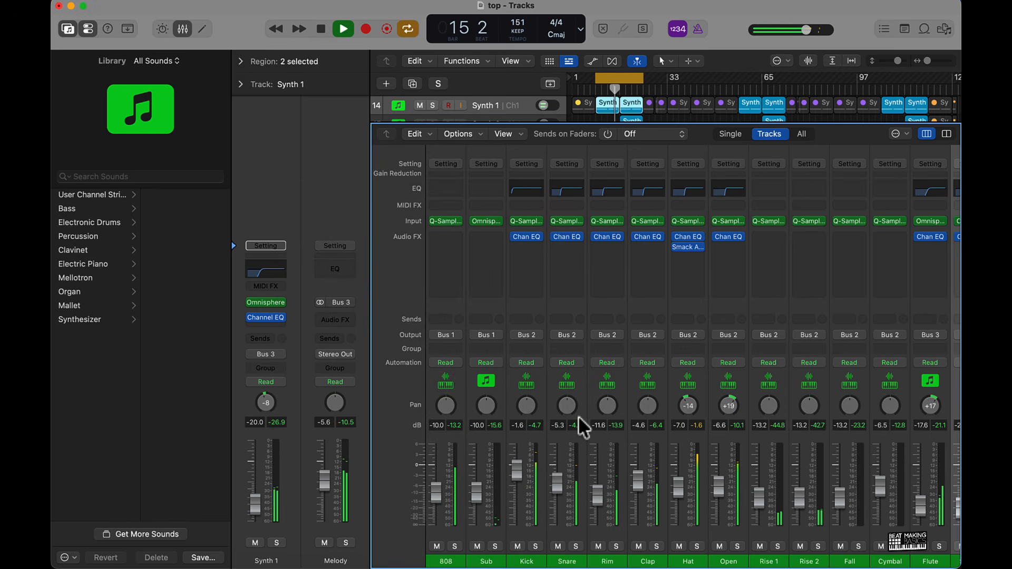
Add Smack Attack (m) after Snare's Channel EQ and set Attack to 10 and Sustain to -2
left_click(566, 247)
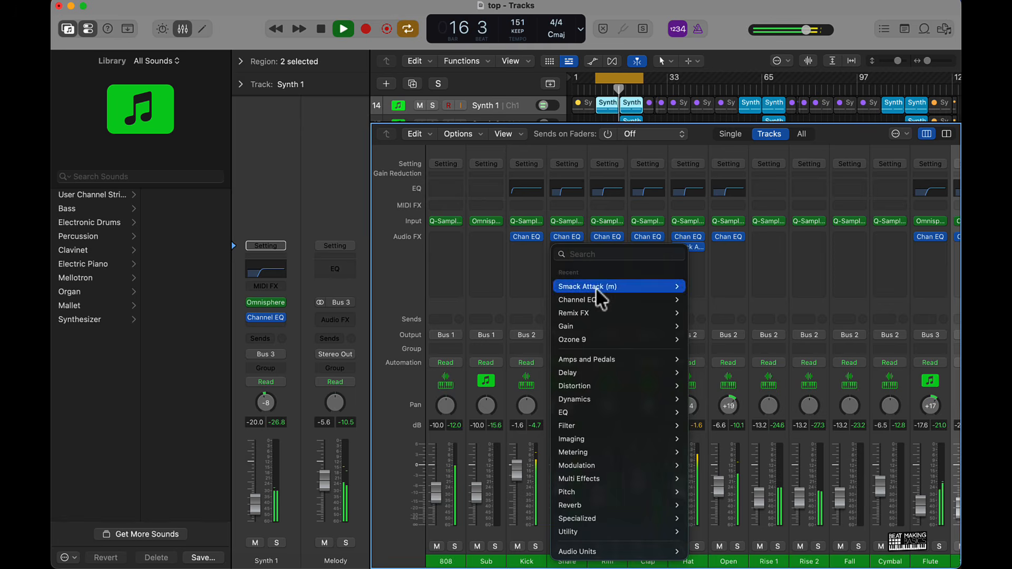
left_click(593, 286)
left_click_drag(397, 368, 498, 370)
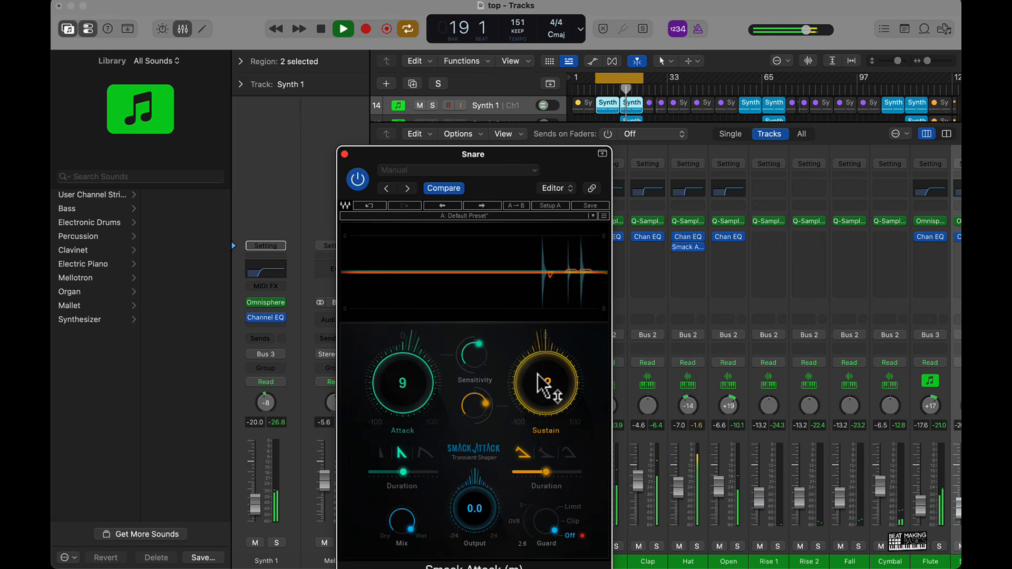
left_click_drag(404, 388, 406, 387)
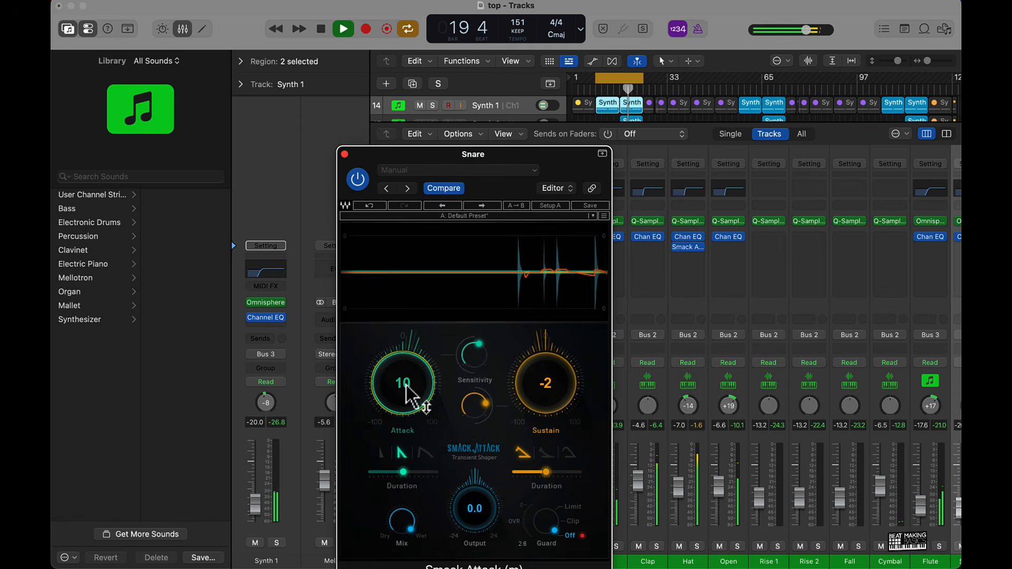
left_click(344, 153)
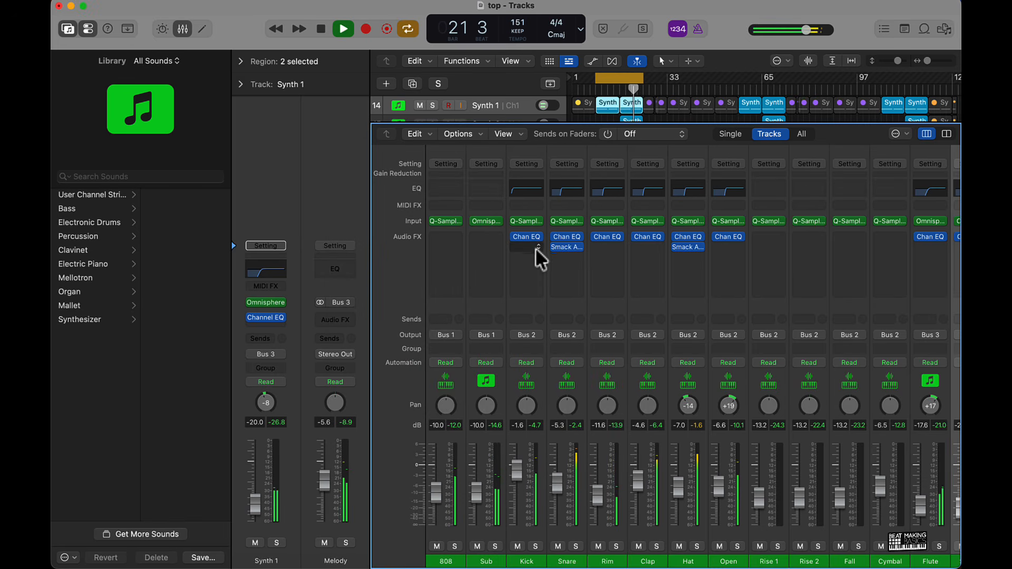
Add Smack Attack (m) after Kick's Channel EQ and set Attack to about 10 and Sustain to about 6 during playback
key("space")
left_click(541, 259)
left_click(656, 284)
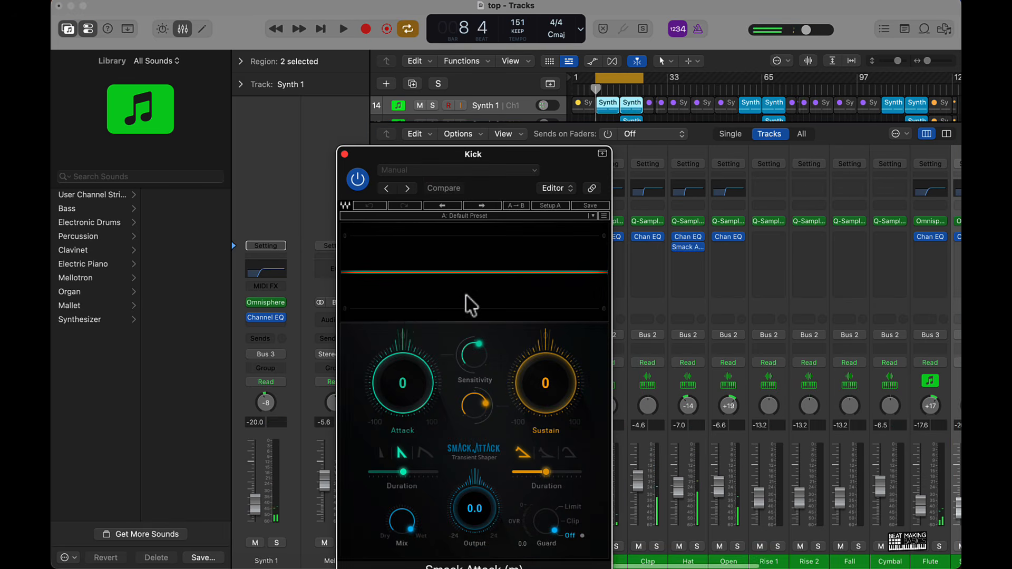
key("space")
left_click_drag(402, 372, 433, 379)
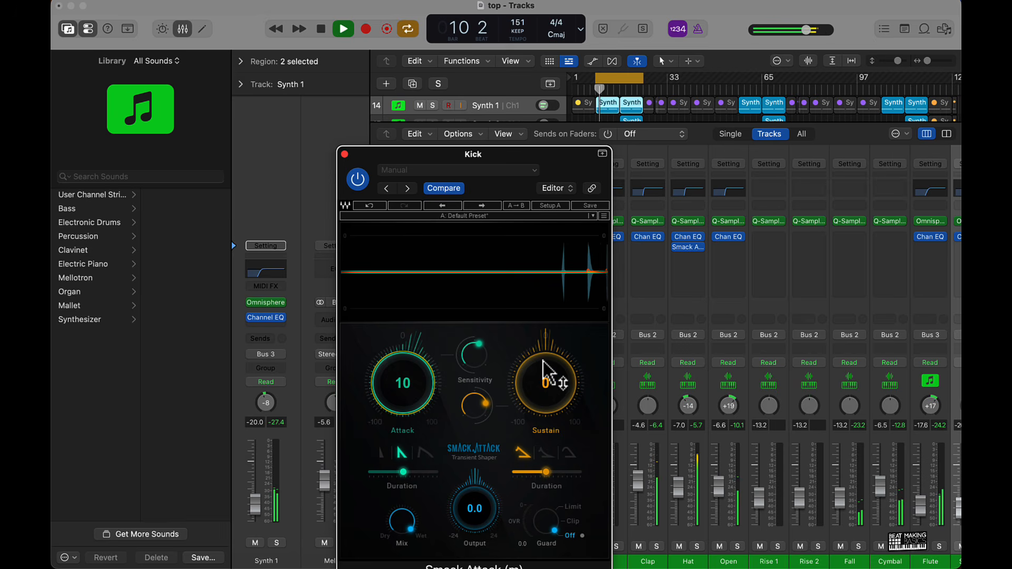
mouse_move(543, 361)
left_mouse_down()
mouse_move(555, 361)
mouse_move(549, 370)
mouse_move(545, 361)
left_mouse_up()
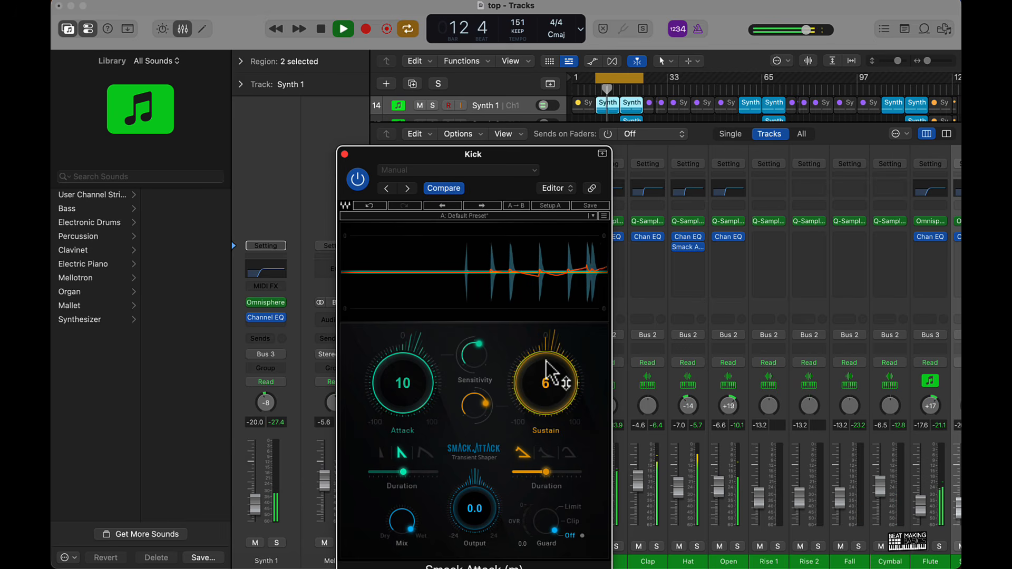
mouse_move(406, 405)
left_mouse_down()
mouse_move(411, 393)
mouse_move(407, 406)
left_mouse_up()
left_click(345, 155)
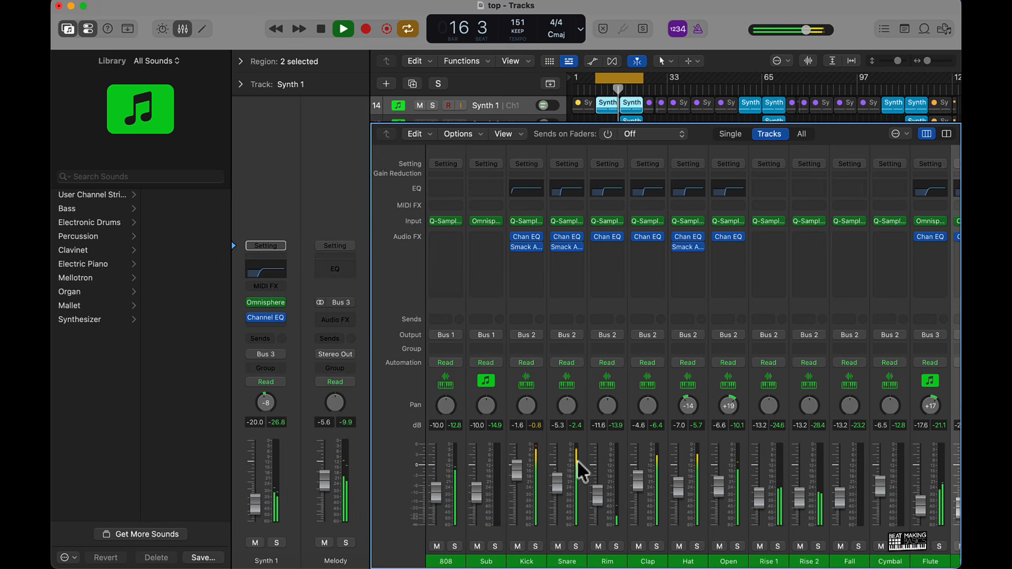
Check the levels of the remaining channels and buses in the mixer and stop playback
scroll(576, 468, "right", 8)
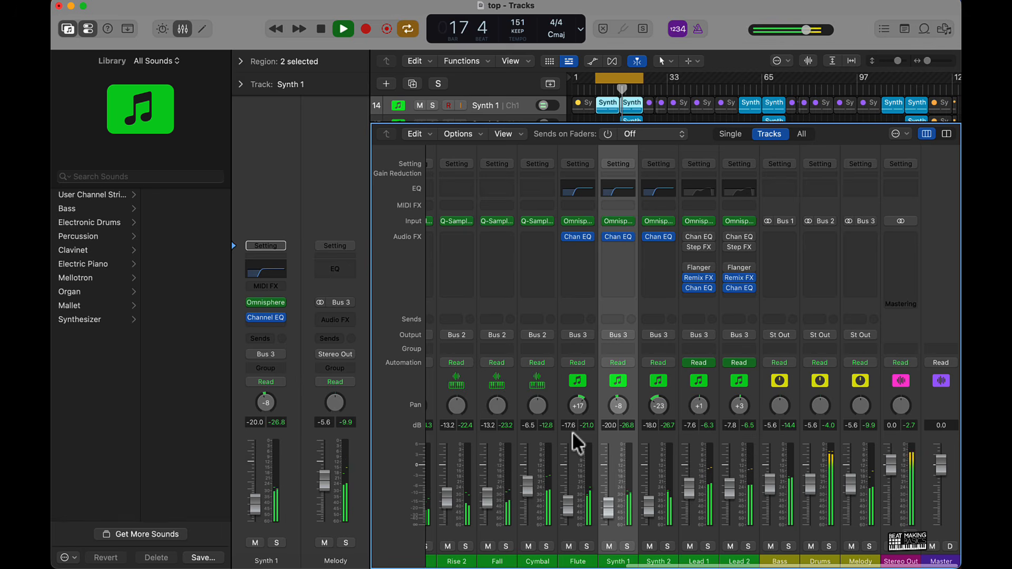
key("space")
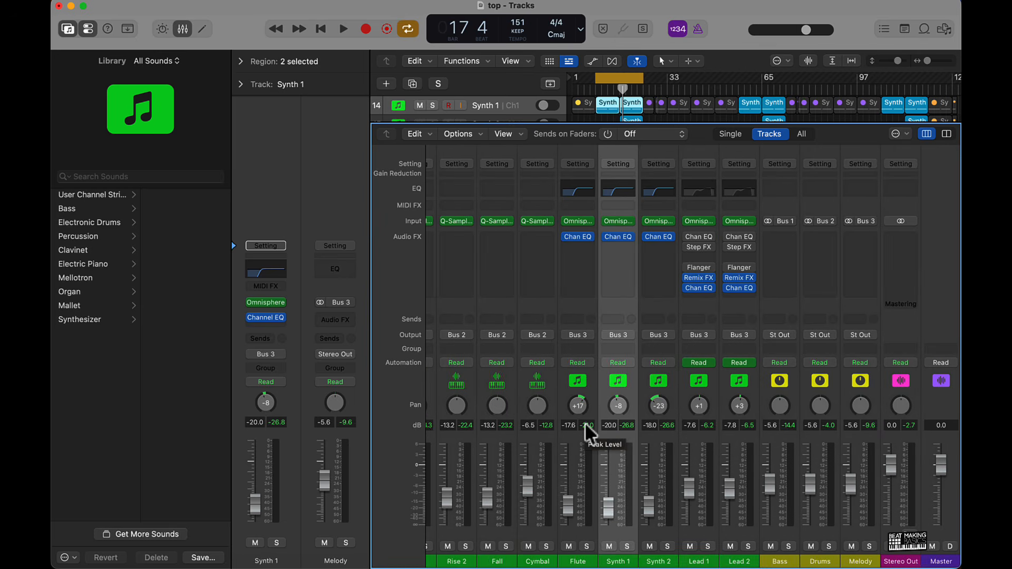
left_click(621, 80)
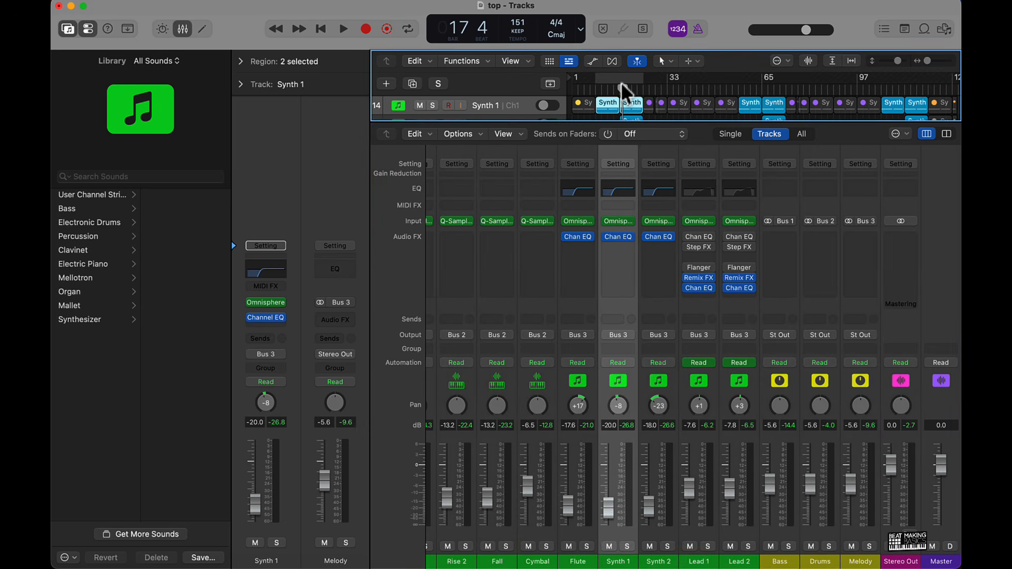
left_click(622, 83)
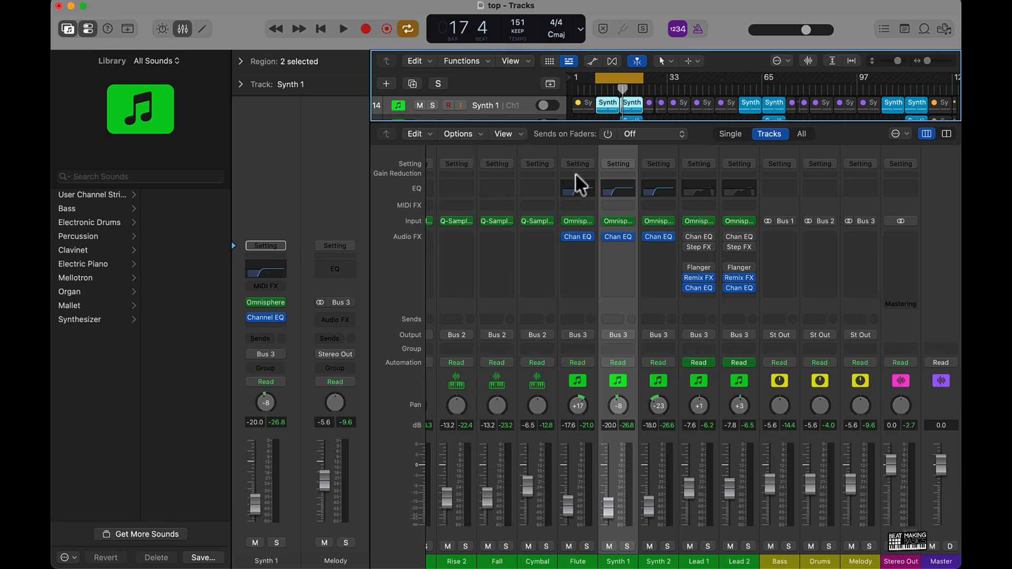
scroll(576, 183, "left", 10)
scroll(713, 419, "right", 5)
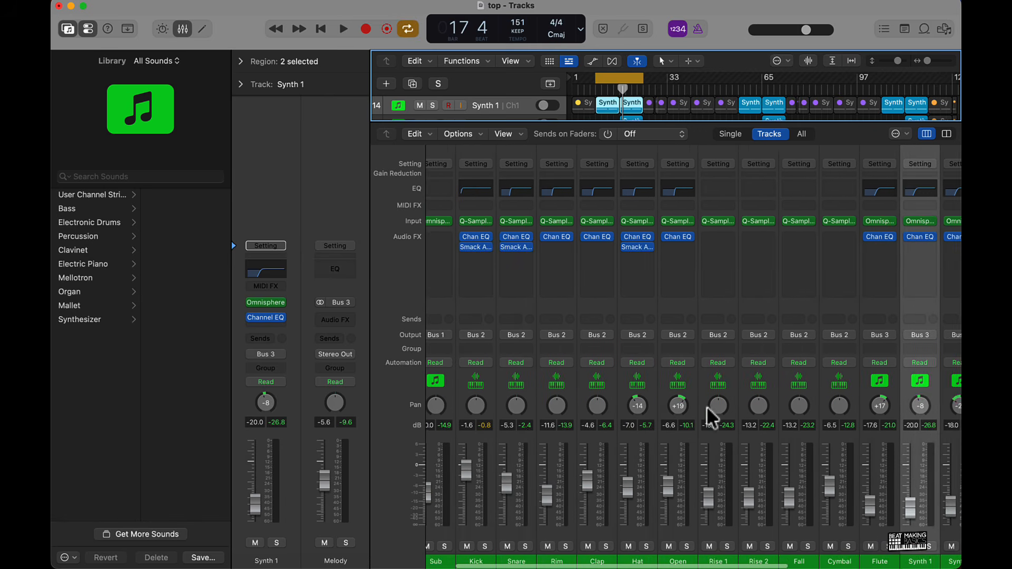
left_click(557, 524)
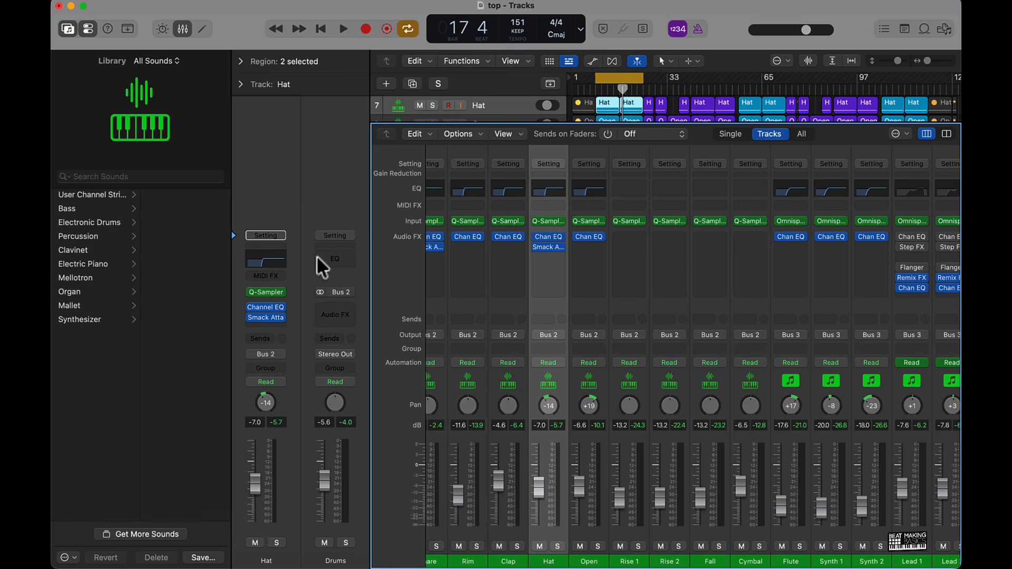
Hide the mixer, turn off cycle playback, and reduce the track height in the arrangement
left_click(184, 32)
left_click(651, 477)
scroll(652, 477, "right", 2)
scroll(650, 476, "left", 2)
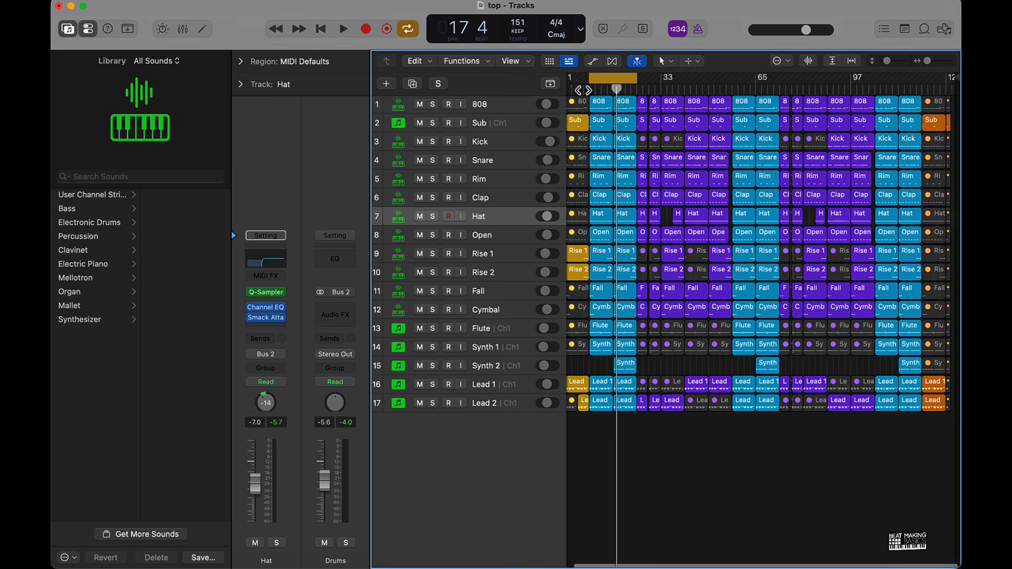
left_click(614, 79)
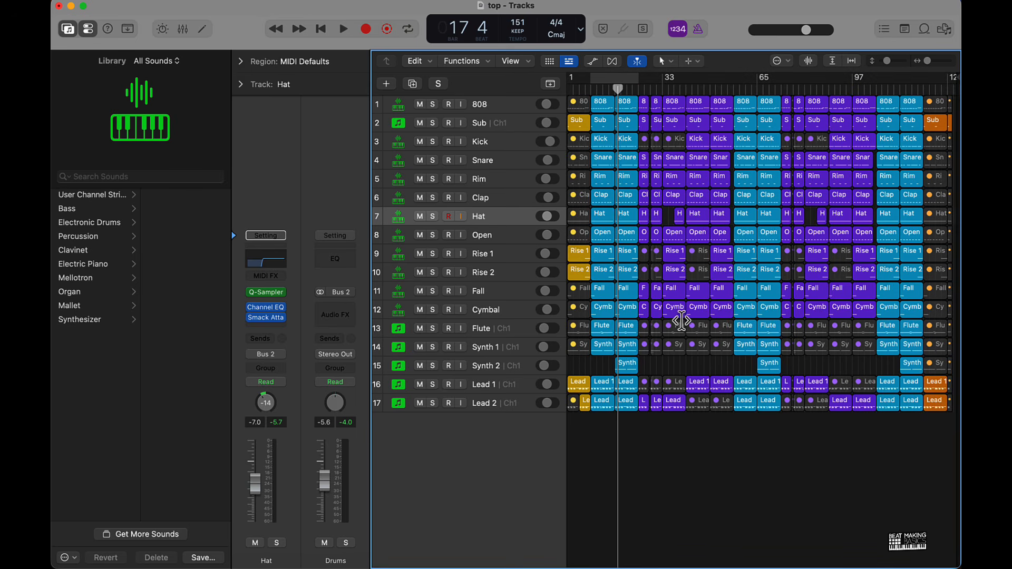
scroll(682, 321, "down", 3)
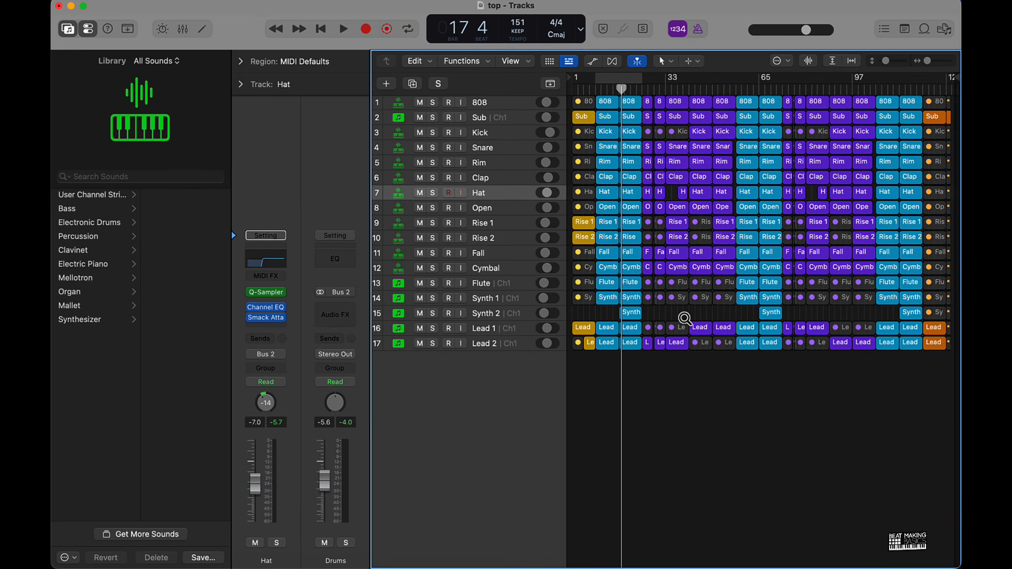
Create a Quick Sampler software instrument track below Lead 2 and load the Ukiah Beats Simple Tag patch
left_click(502, 345)
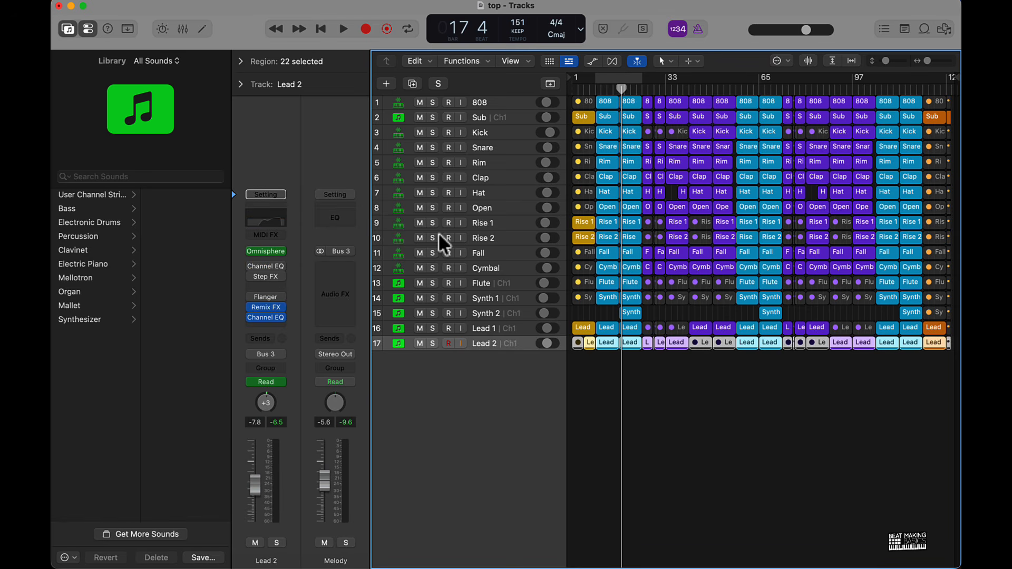
key("Return")
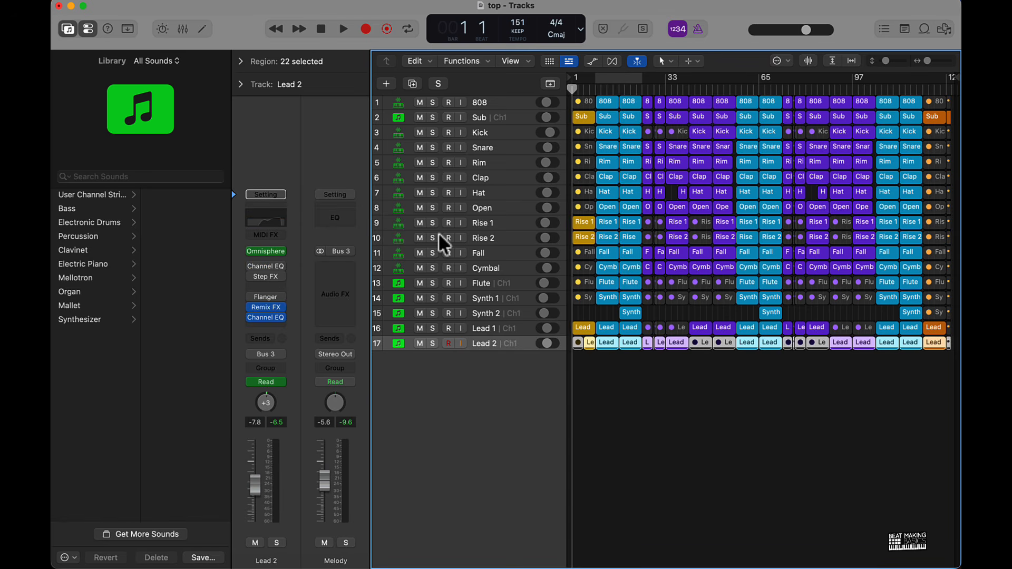
left_click(388, 83)
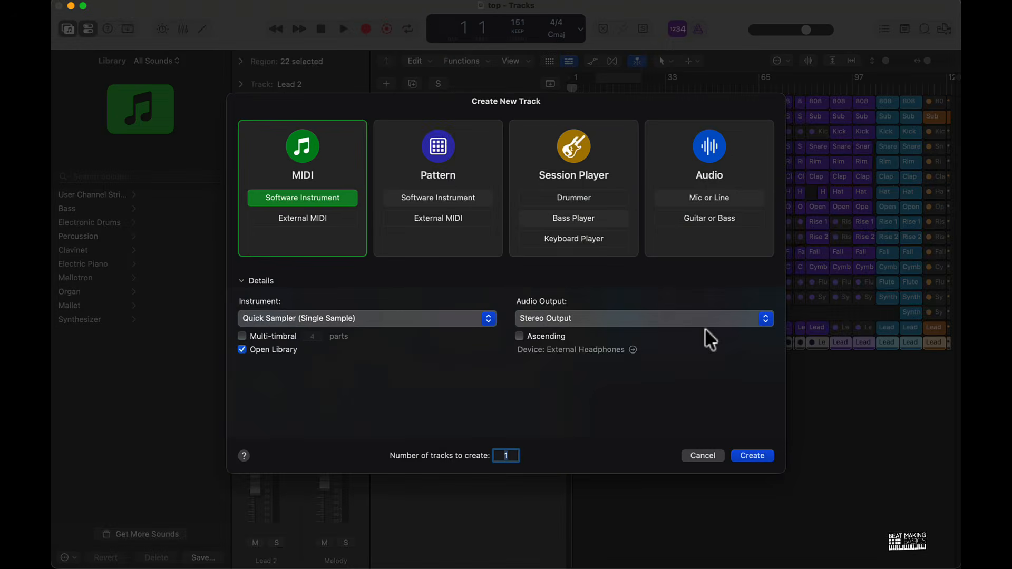
left_click(752, 456)
scroll(66, 425, "down", 10)
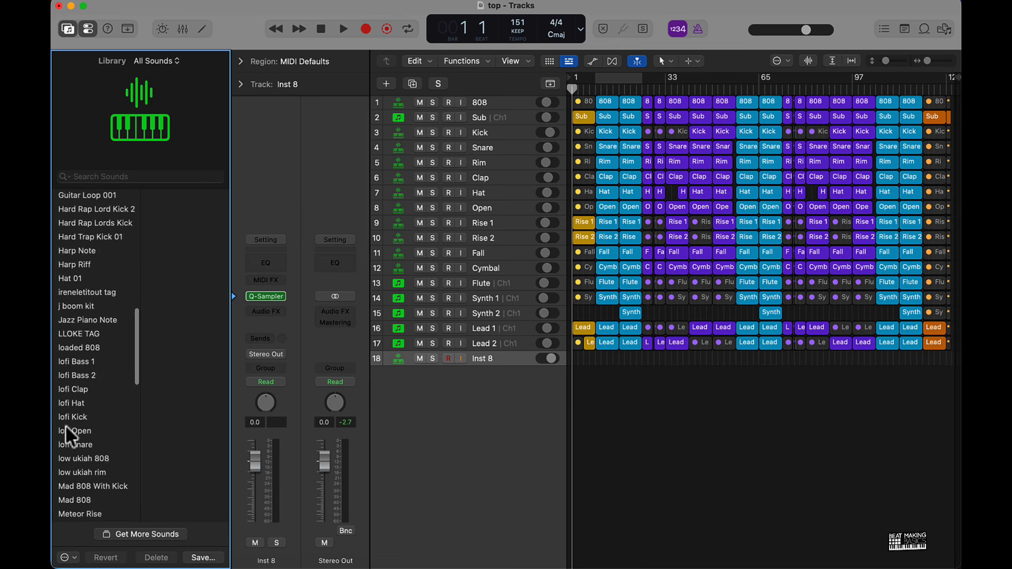
scroll(70, 436, "down", 10)
left_click(87, 459)
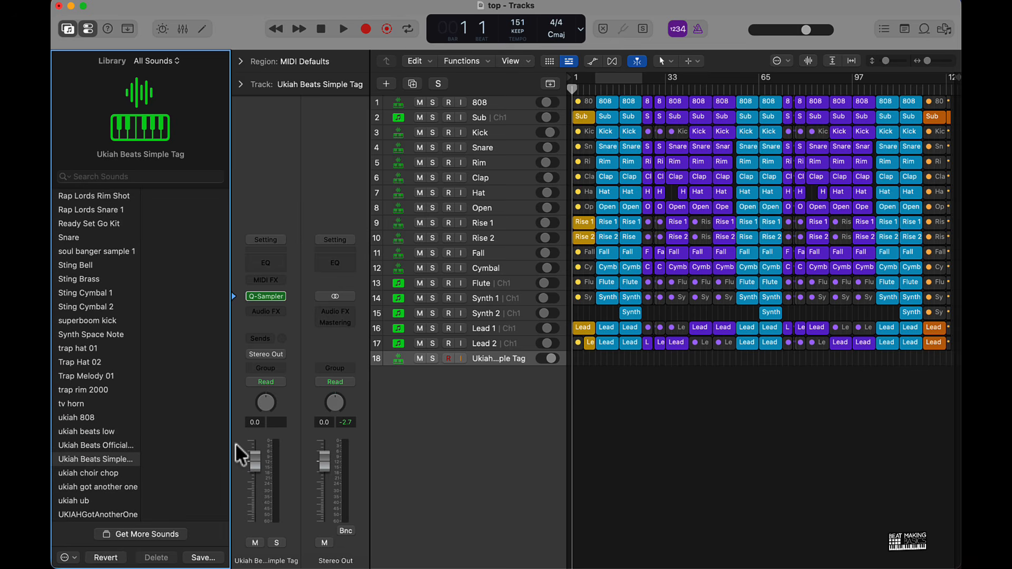
Audition the tag with Musical Typing and lower its track level to -10.2 dB
key("super+k")
key("k")
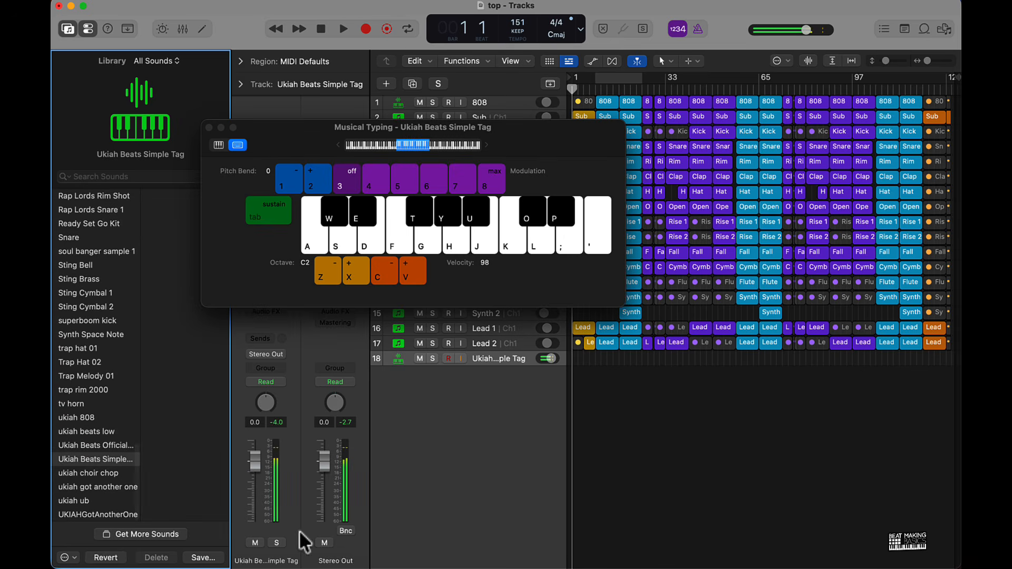
left_click_drag(548, 358, 505, 373)
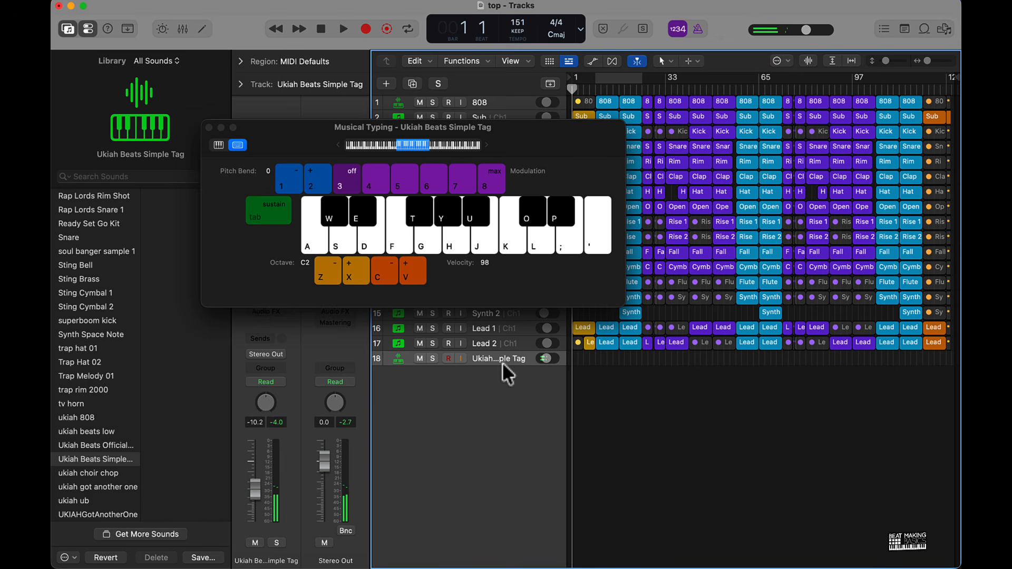
Record one hit of the Ukiah Beats Simple Tag in the intro before bar 5
key("r")
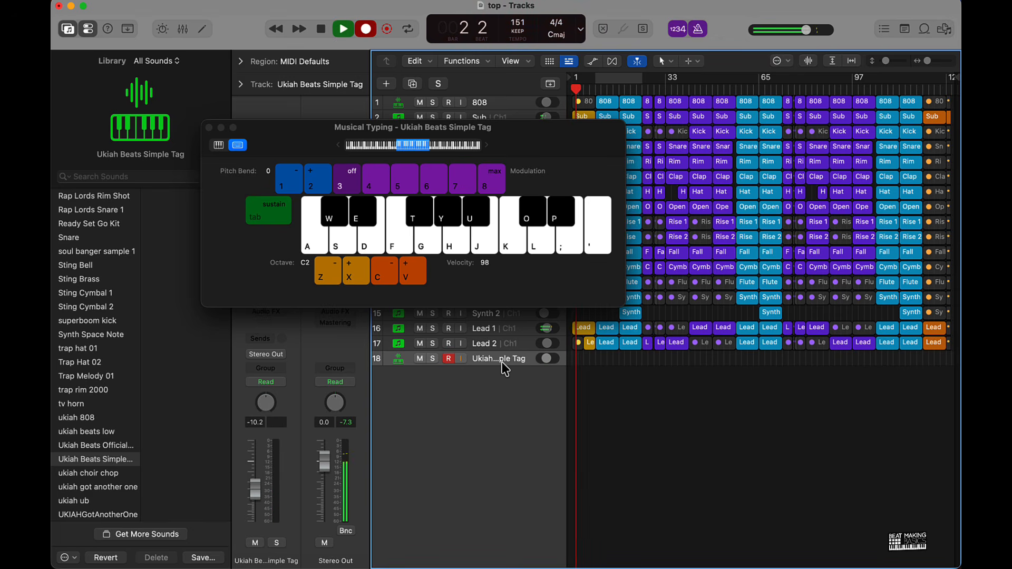
key("k")
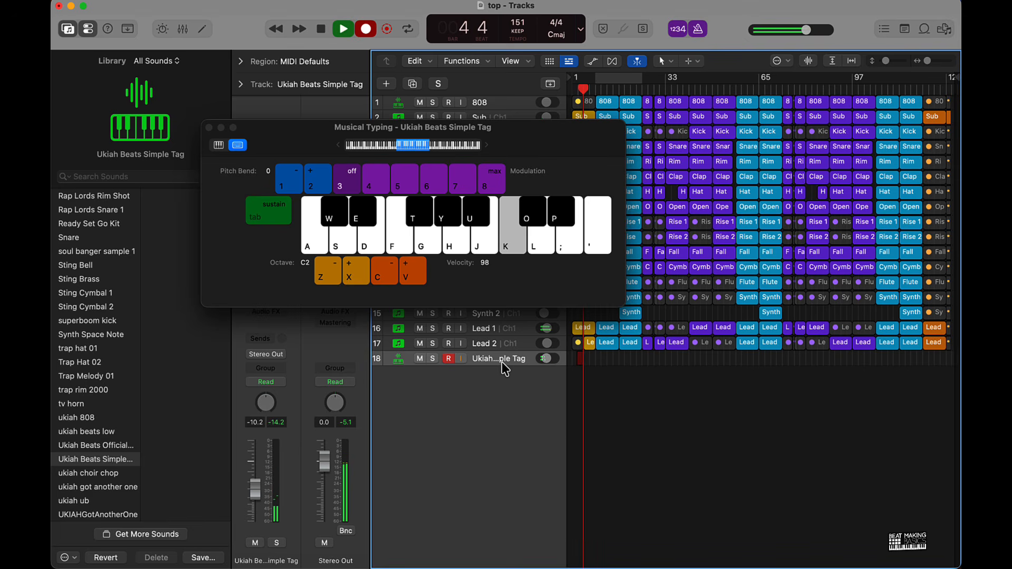
key("space")
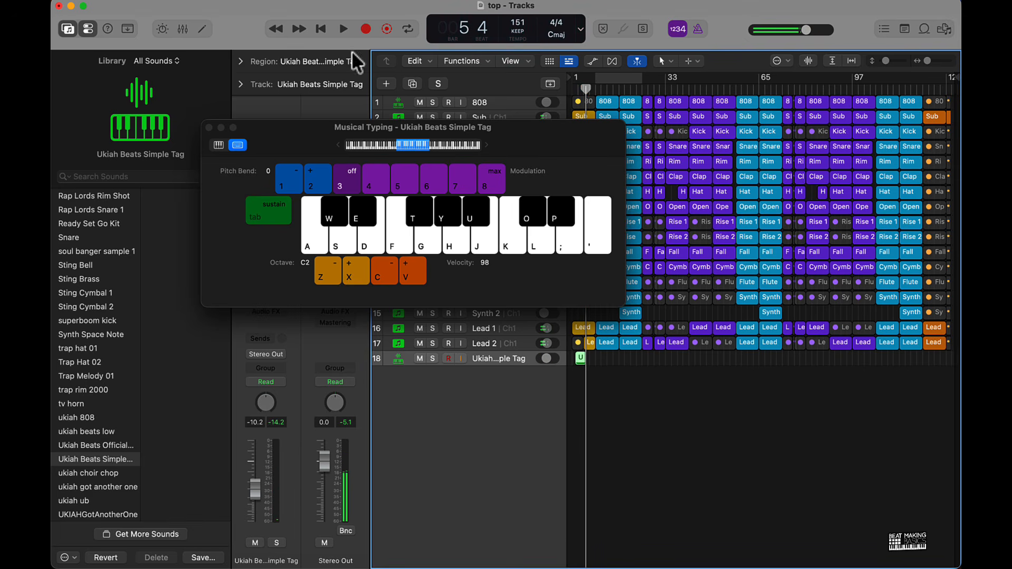
Duplicate the tag track, load and audition the patch ukiah got another one, and reset its level to 0.0 dB
key("super+d")
scroll(92, 479, "down", 5)
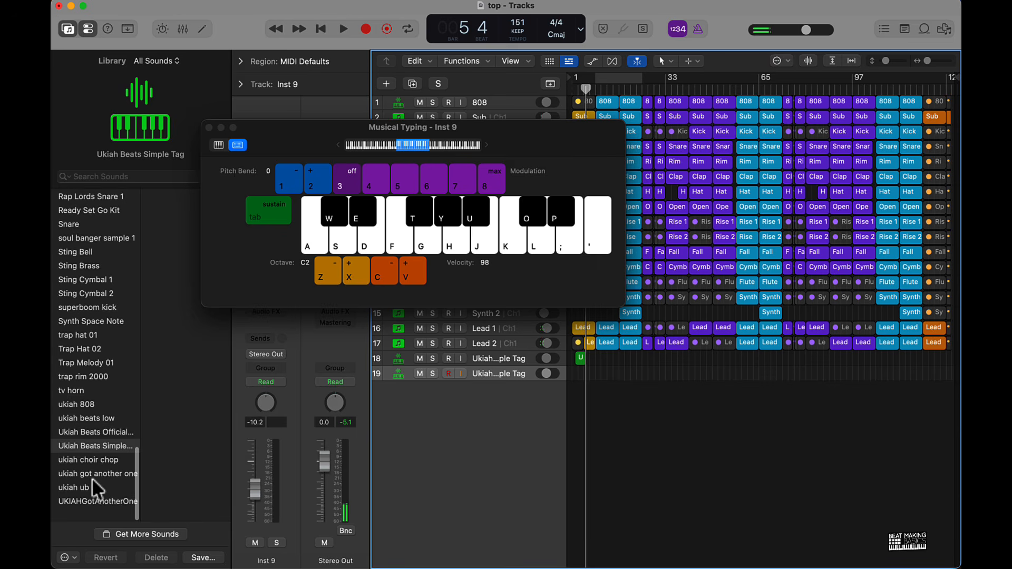
left_click(93, 476)
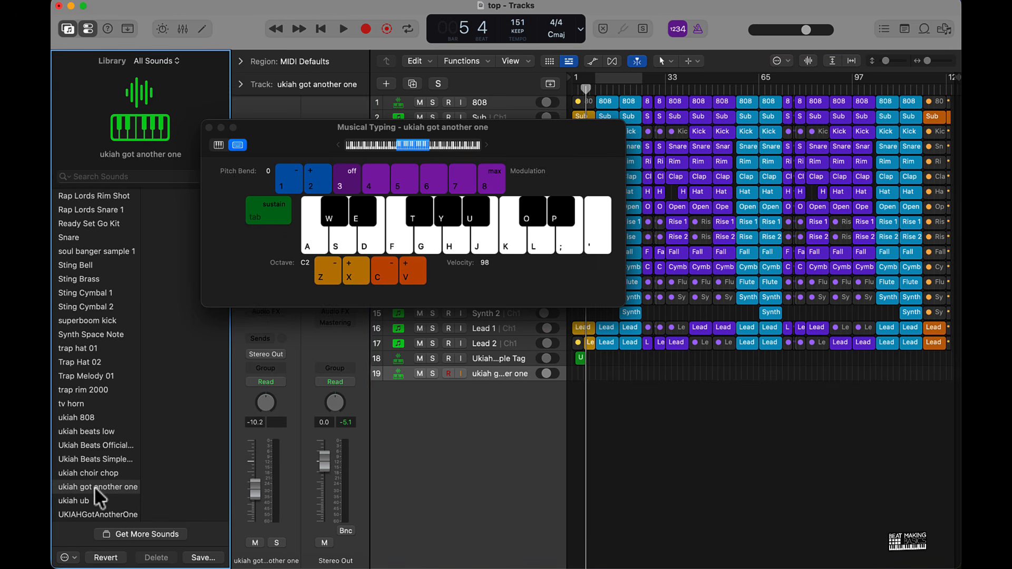
key("k")
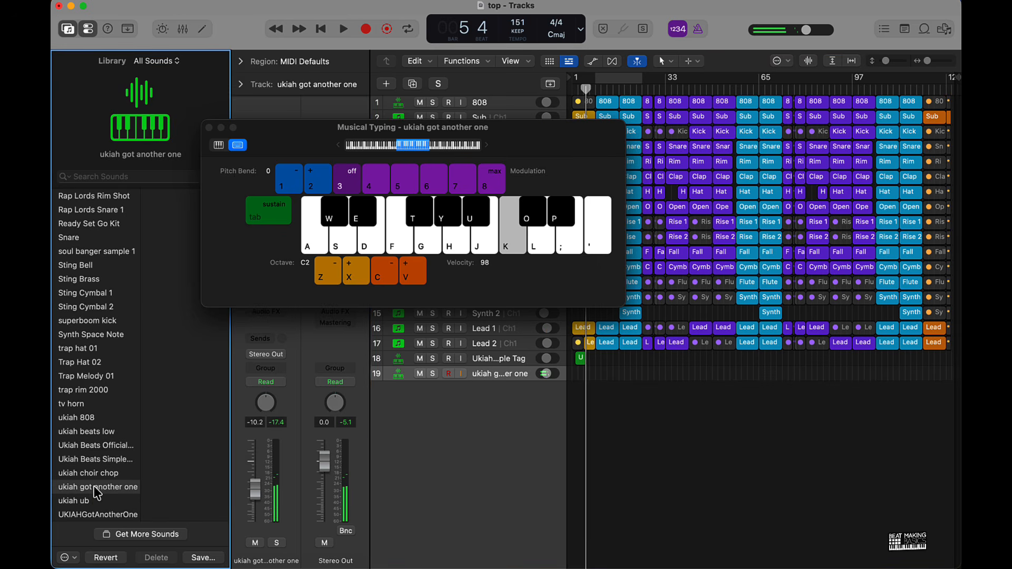
left_click(544, 374)
Return to the start, record one hit of the ukiah got another one tag just before bar 9, and close Musical Typing
key("comma")
key("comma")
key("comma")
key("comma")
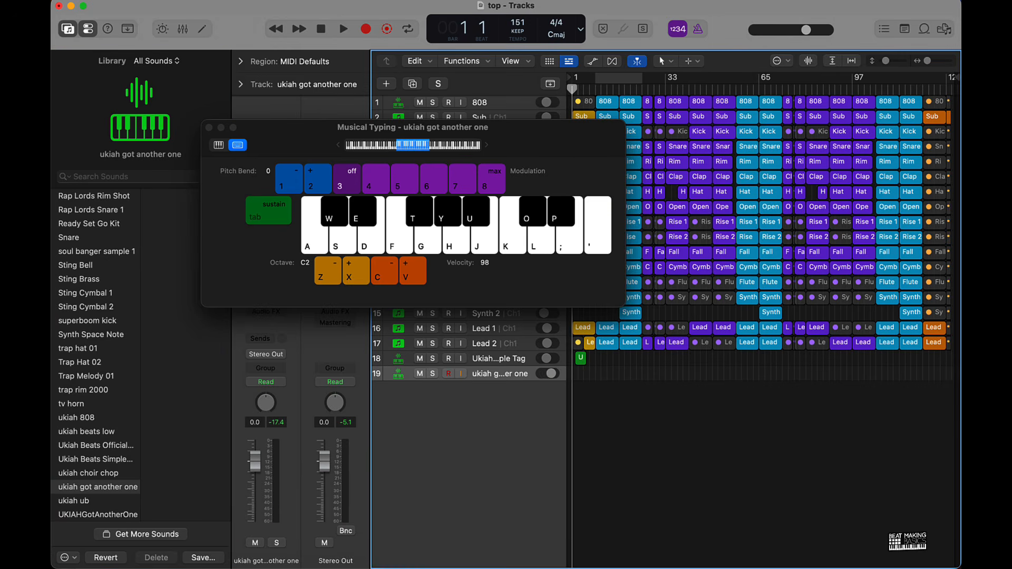
key("r")
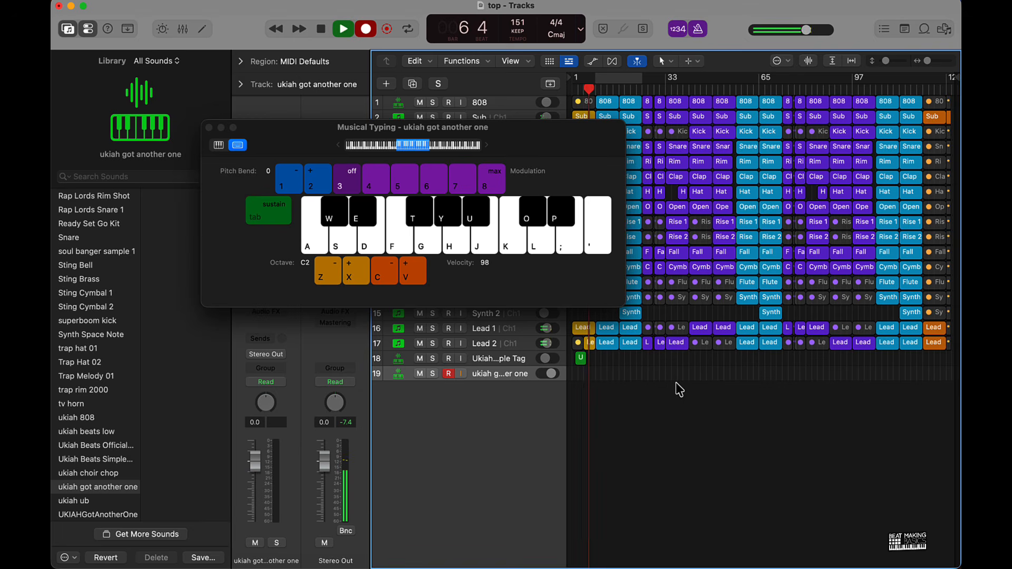
key("k")
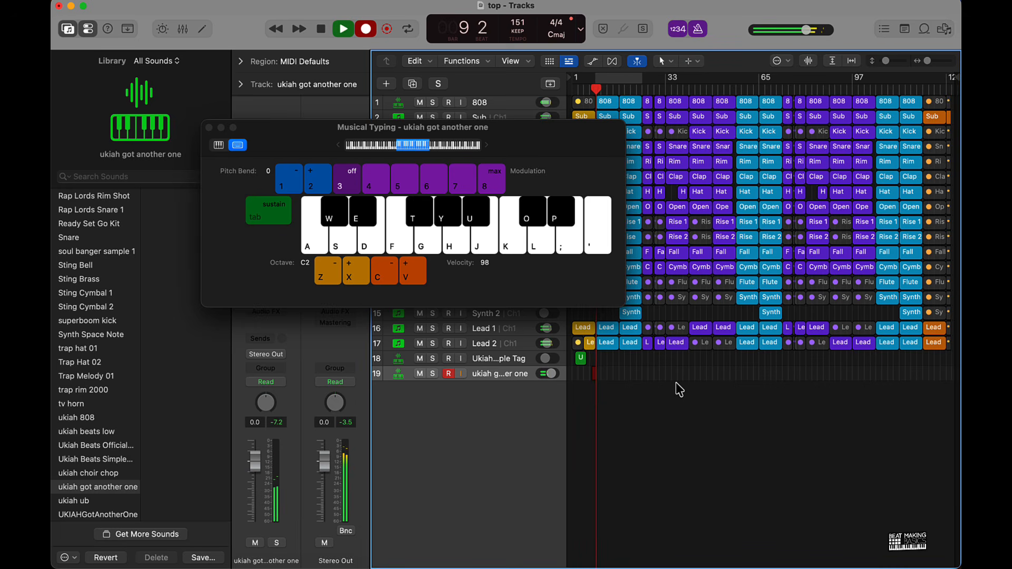
left_click(343, 29)
left_click(209, 127)
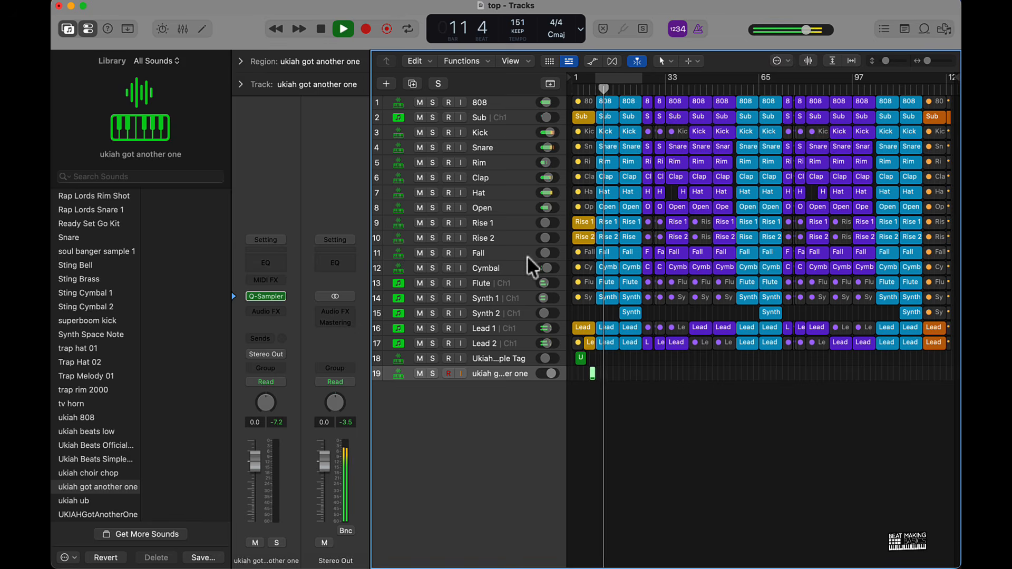
Set the Cymbal track's level to -5.2 dB and clear the region selection
left_click(515, 270)
left_click_drag(550, 270, 554, 252)
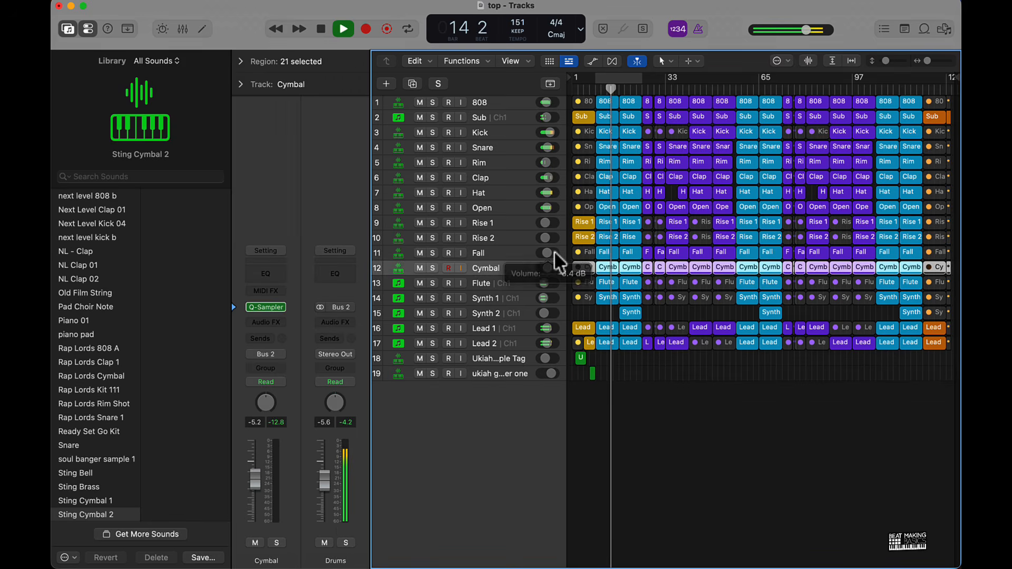
left_click(691, 317)
scroll(667, 314, "up", 5)
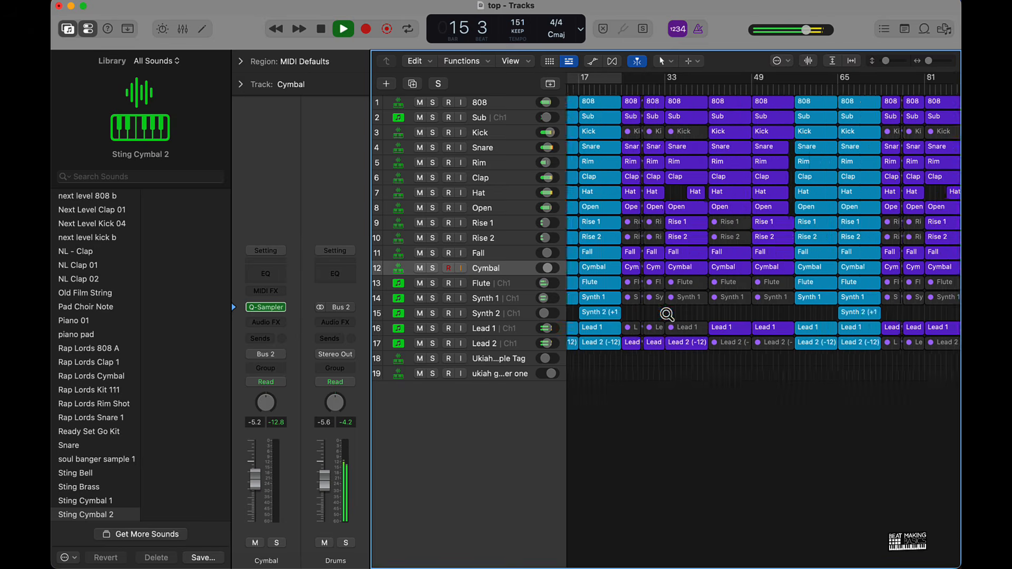
scroll(667, 314, "up", 3)
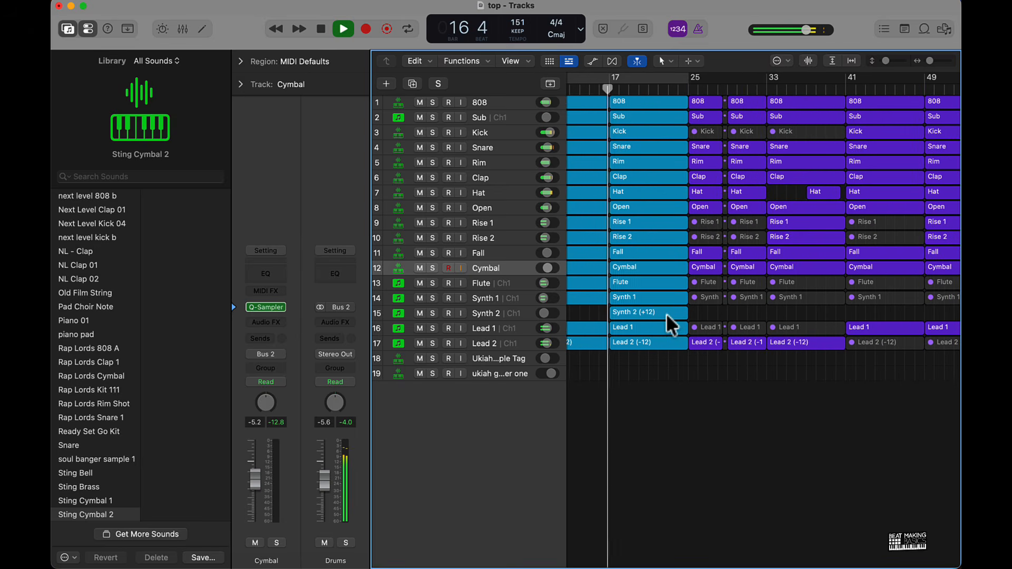
scroll(670, 325, "down", 3)
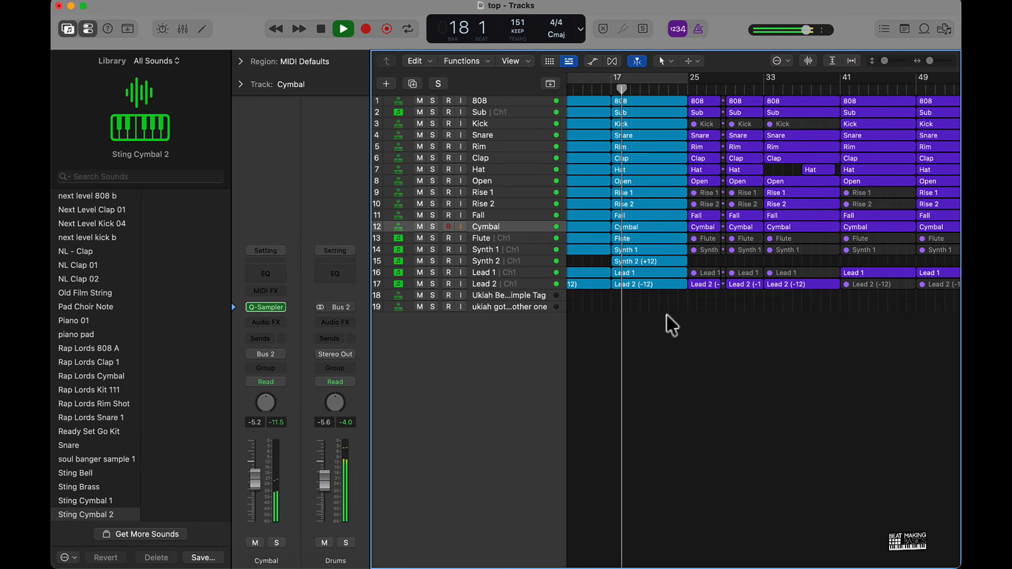
scroll(670, 323, "down", 4)
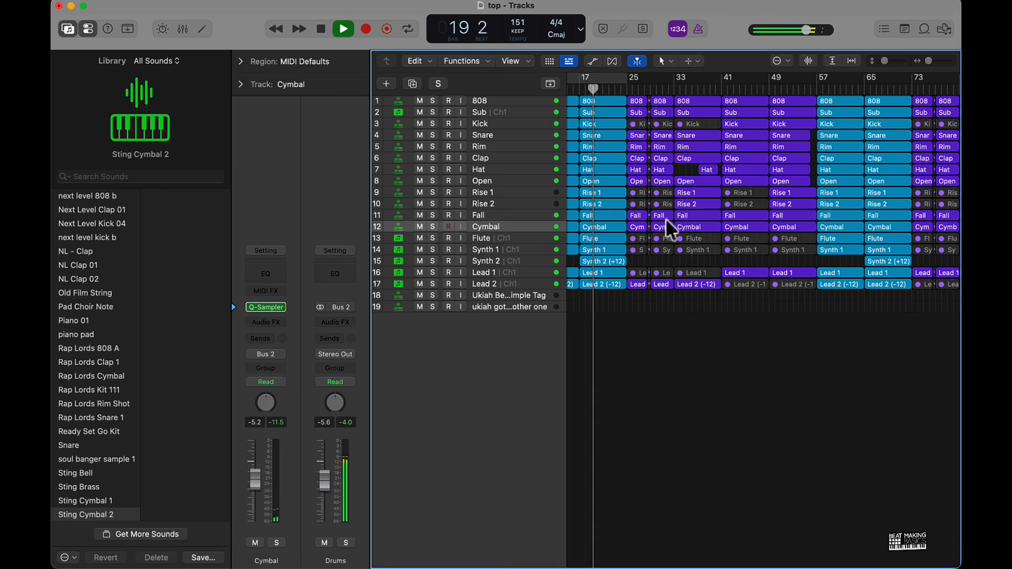
left_click(663, 216)
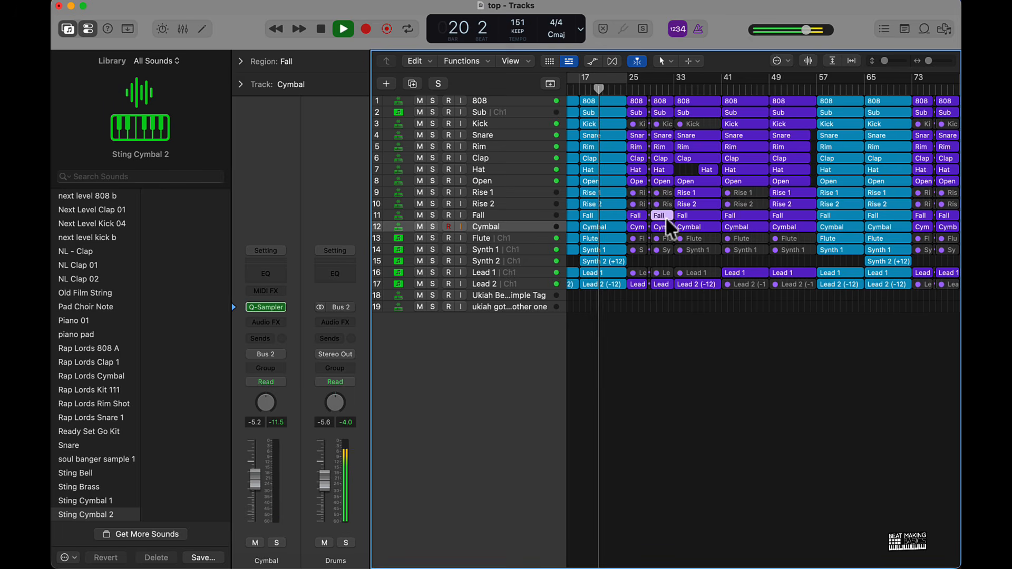
left_click(735, 217, "shift")
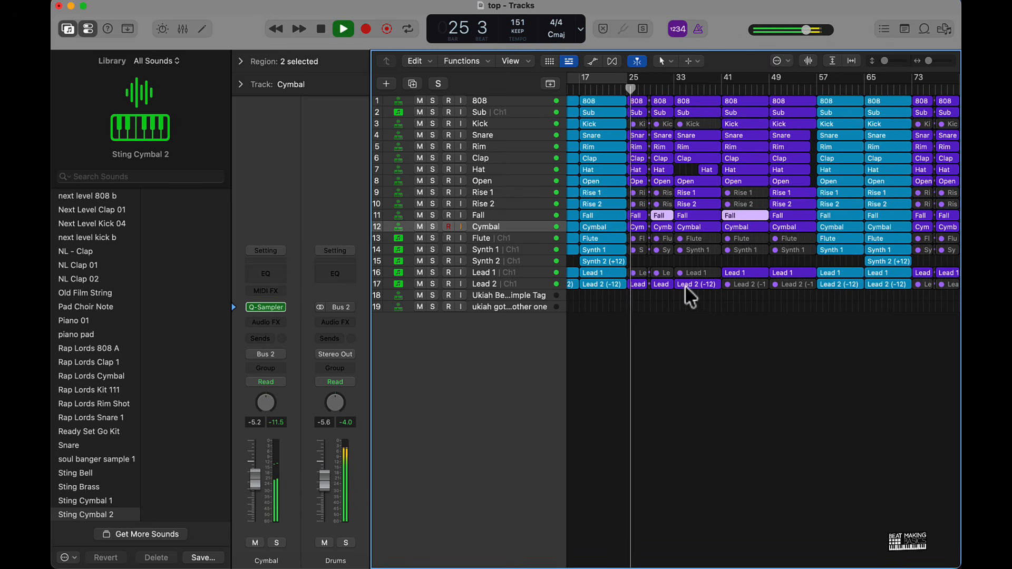
left_click(700, 307)
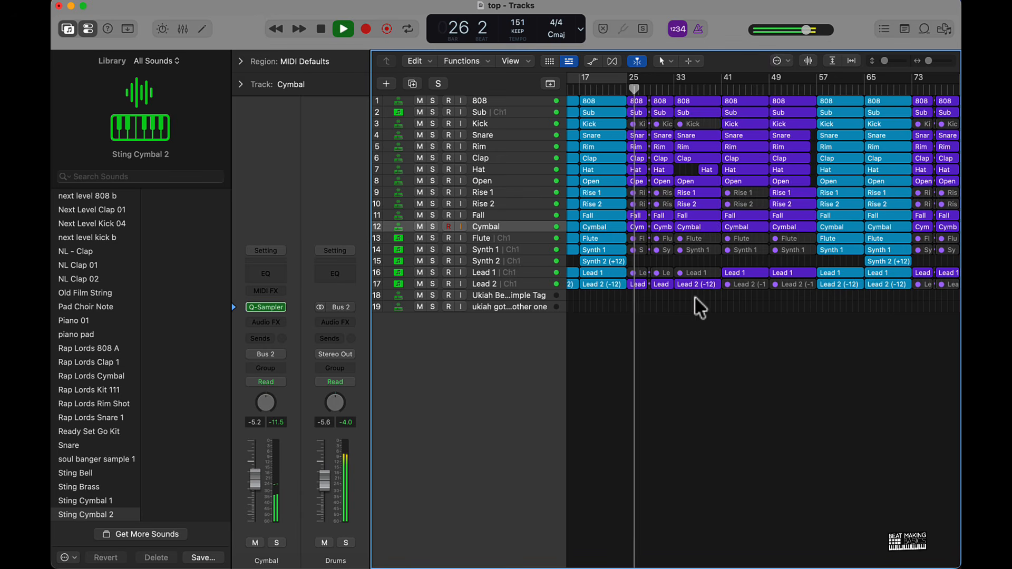
Mute the Fall regions at bars 33 and 49
left_click(704, 216)
left_click(798, 218, "shift")
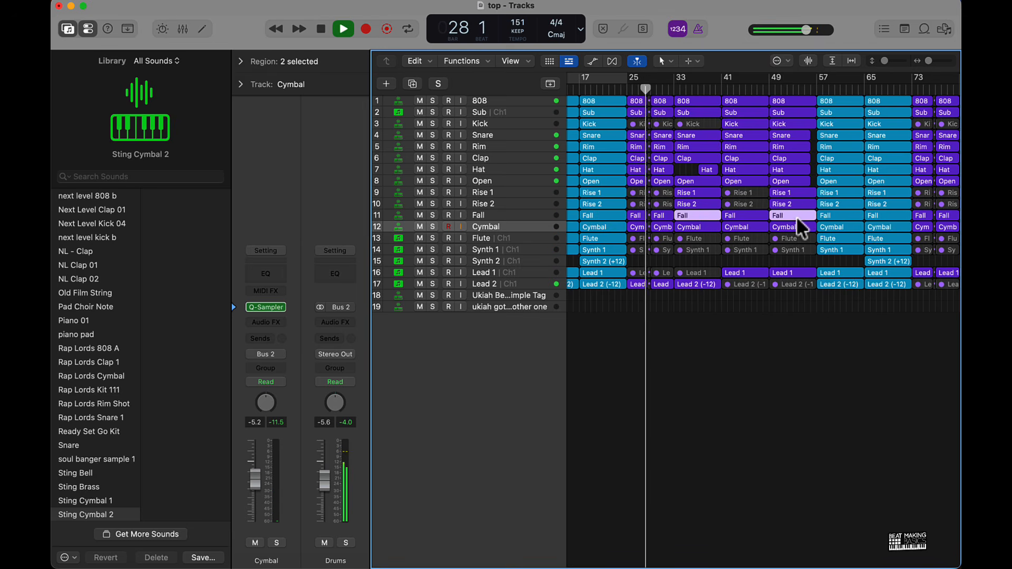
scroll(799, 226, "right", 8)
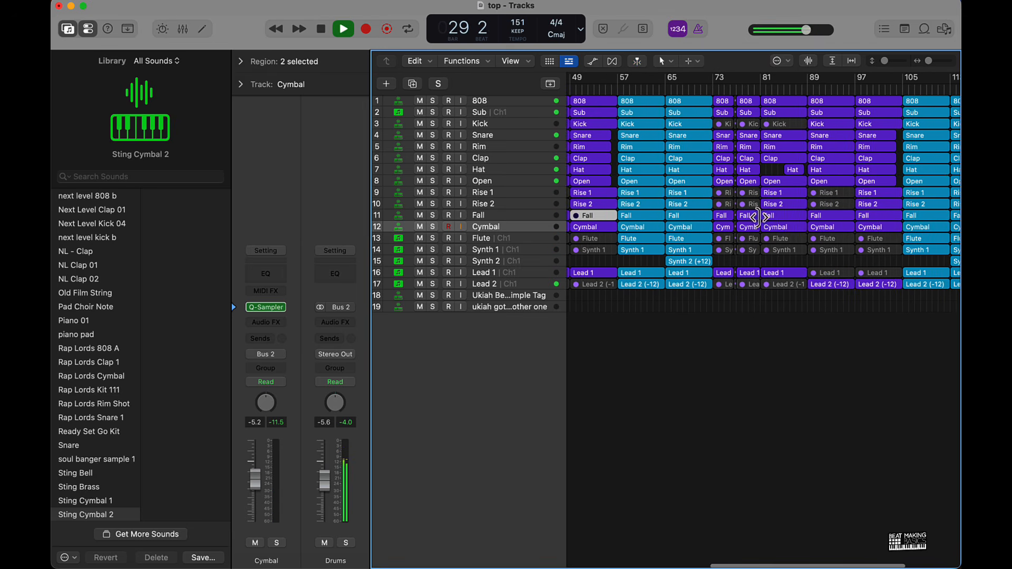
Mute the Fall regions at bars 81 and 97 and clear the selection
left_click(783, 216)
left_click(848, 215, "shift")
left_click(840, 218, "shift")
left_click(877, 219, "shift")
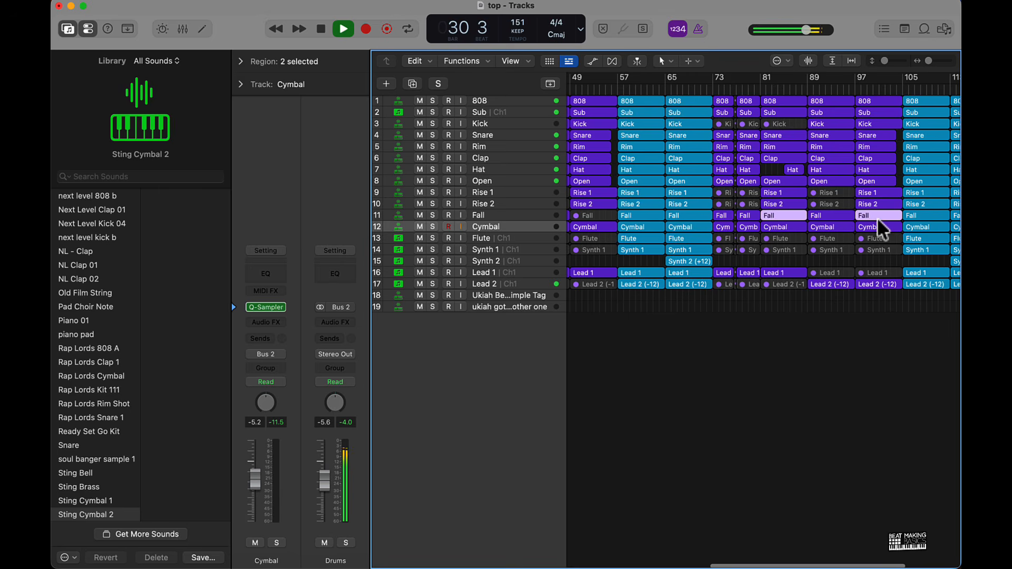
key("ctrl+m")
scroll(625, 369, "right", 2)
left_click(648, 382)
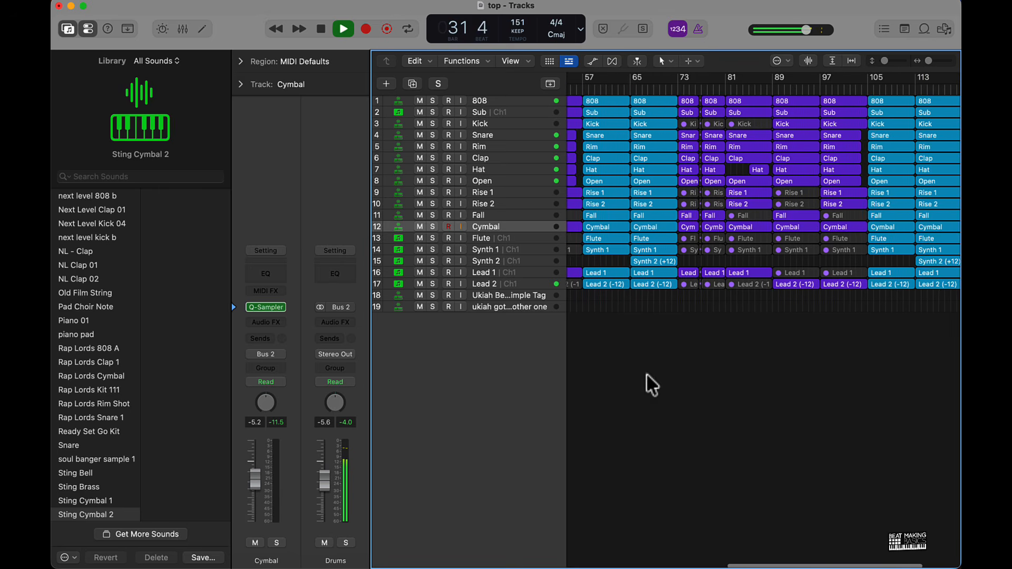
Stop playback, display Lead 2's Remix FX Filter On/Off automation, and remove its filter-on section starting at bar 33
left_click(651, 372, "ctrl+alt")
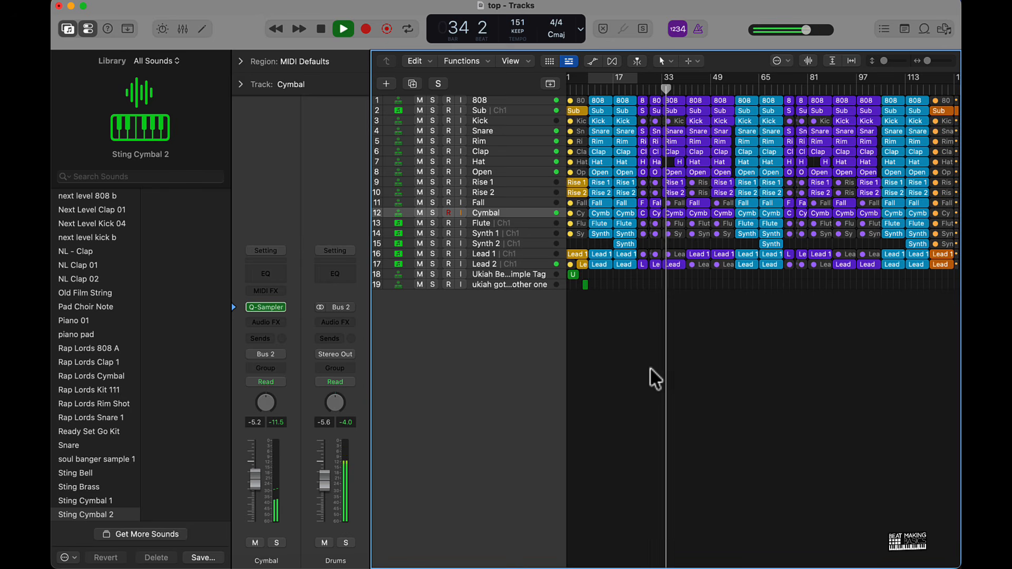
left_click(650, 368, "ctrl+alt")
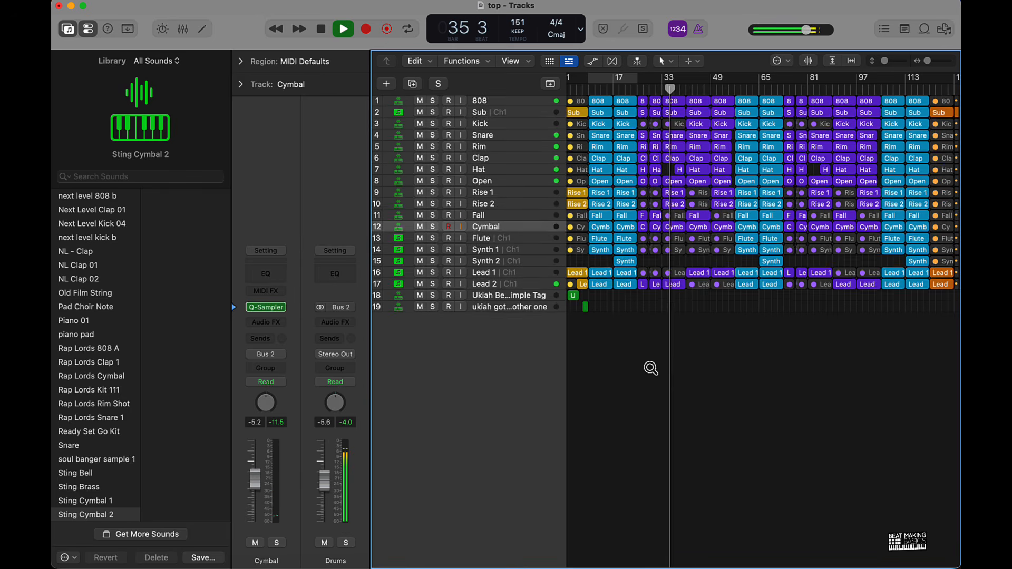
key("space")
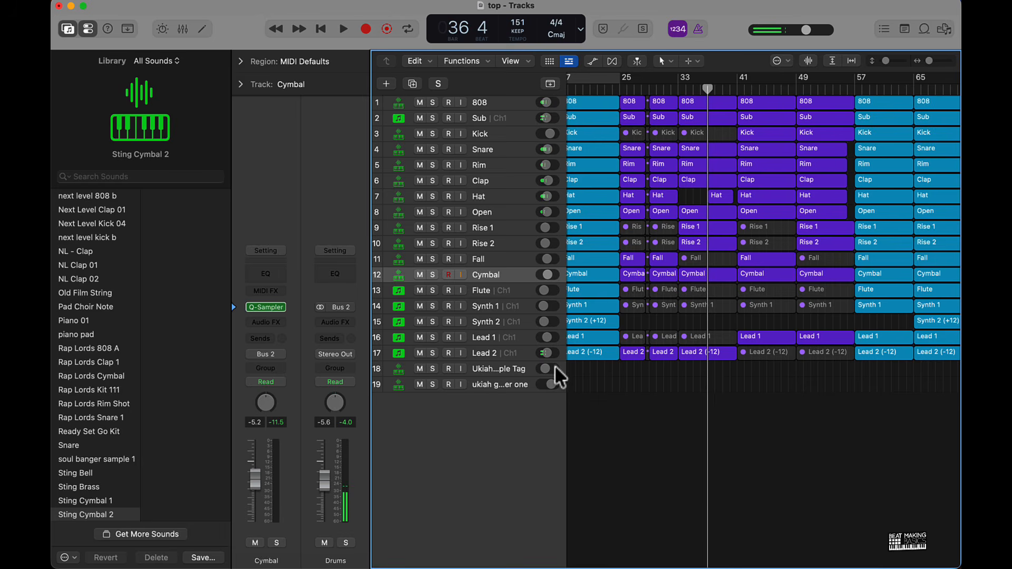
key("a")
scroll(689, 388, "down", 5)
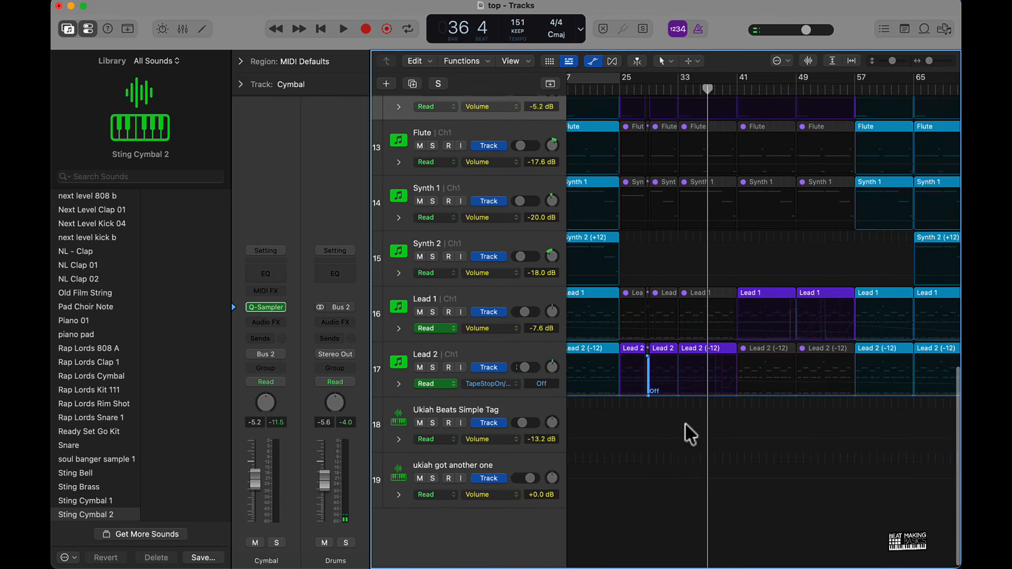
left_click(509, 385)
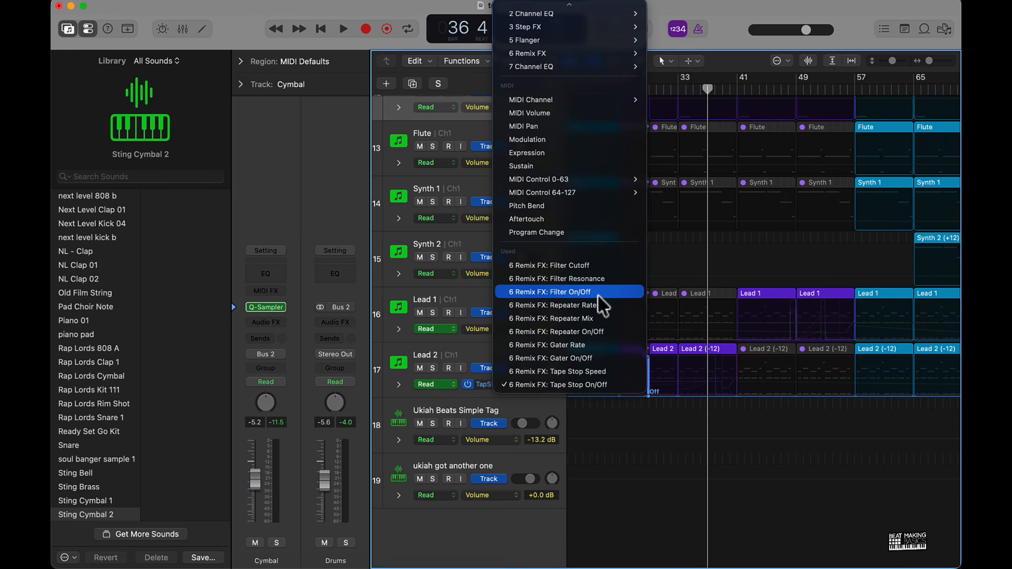
left_click(549, 293)
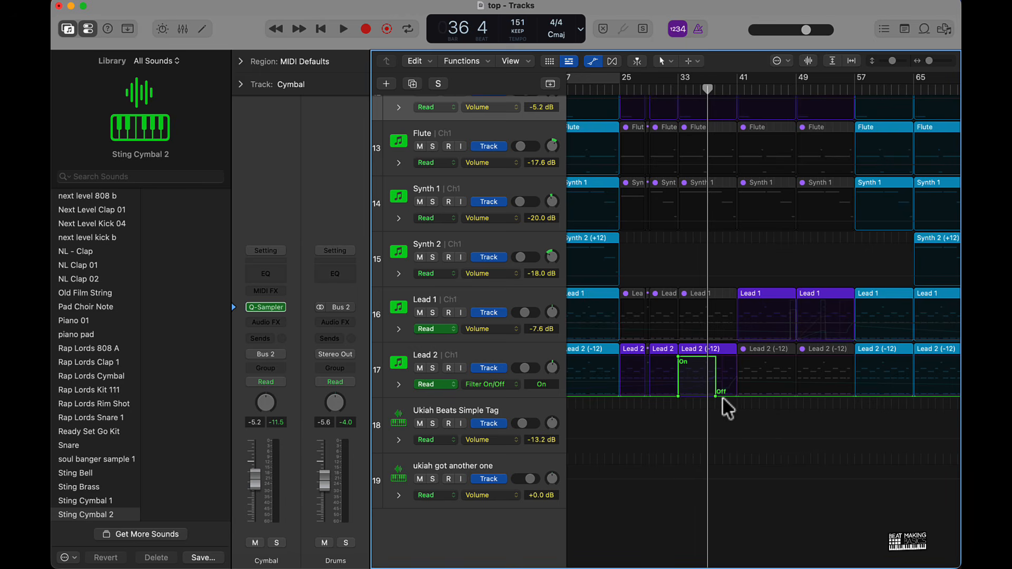
left_click_drag(717, 396, 654, 397)
scroll(796, 400, "right", 15)
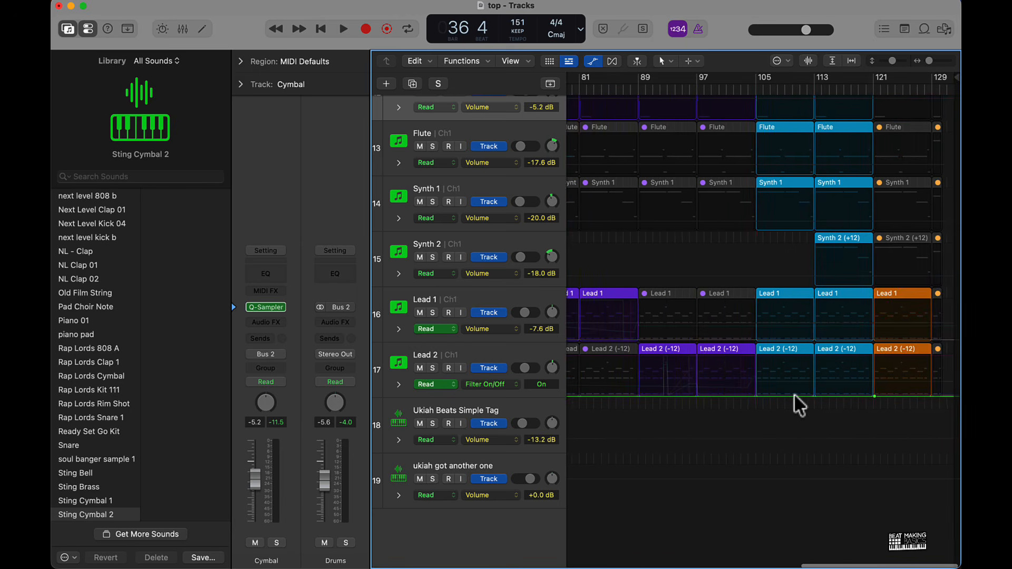
scroll(792, 402, "left", 5)
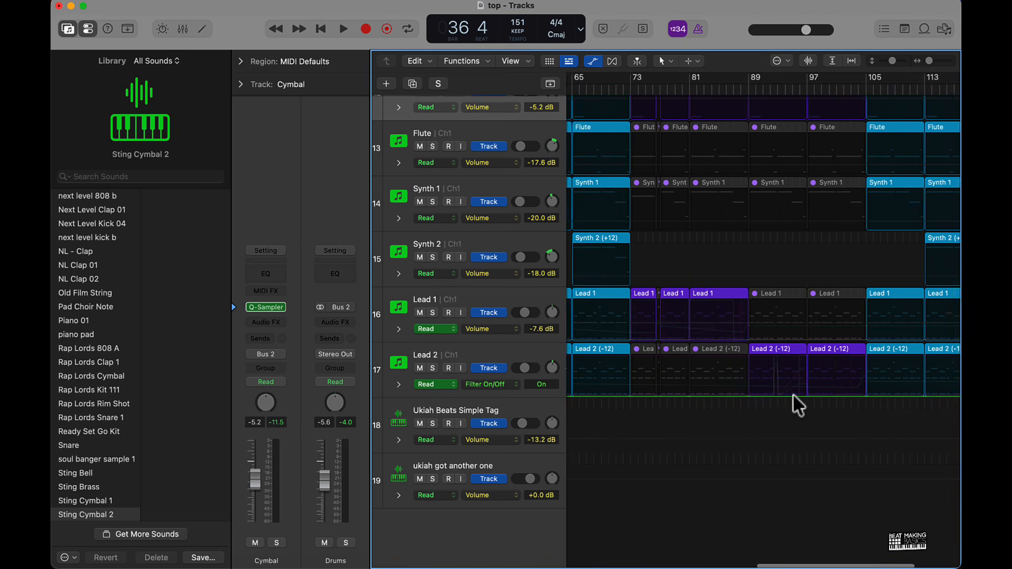
Display Lead 1's Remix FX Filter On/Off automation, audition the passage into bar 81, and remove the filter-on section there
left_click(503, 330)
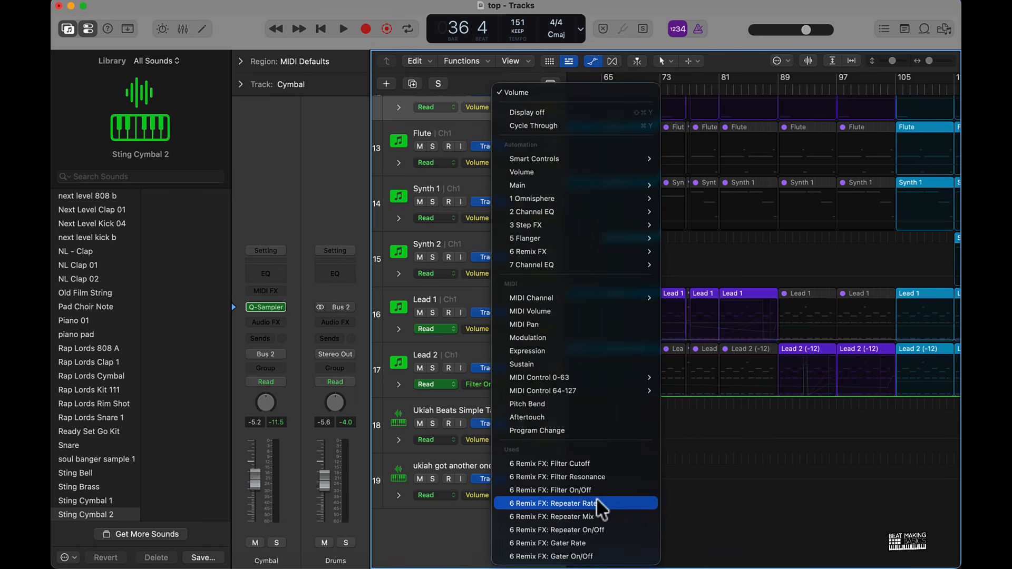
left_click(594, 493)
scroll(596, 495, "left", 12)
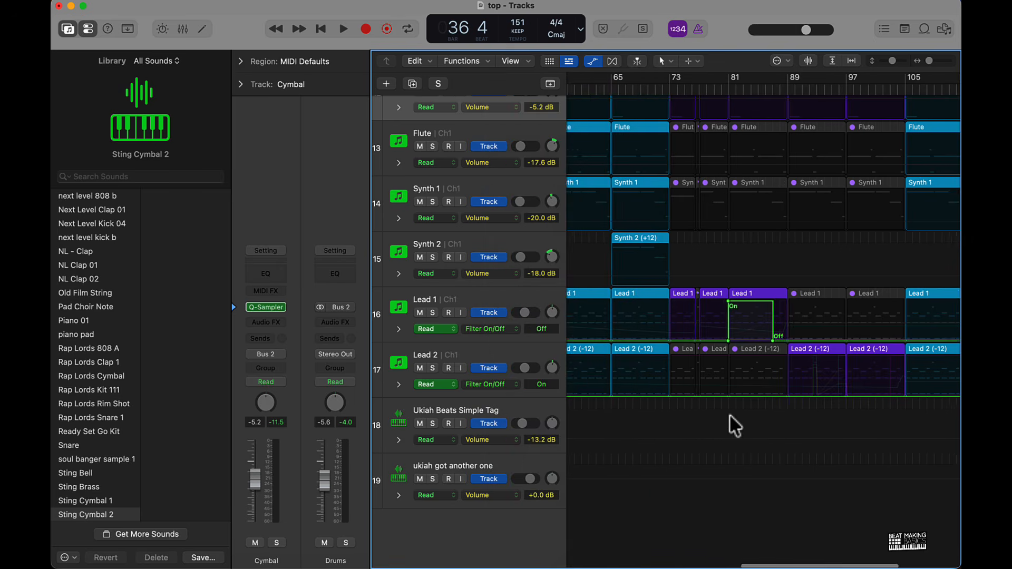
scroll(730, 423, "right", 12)
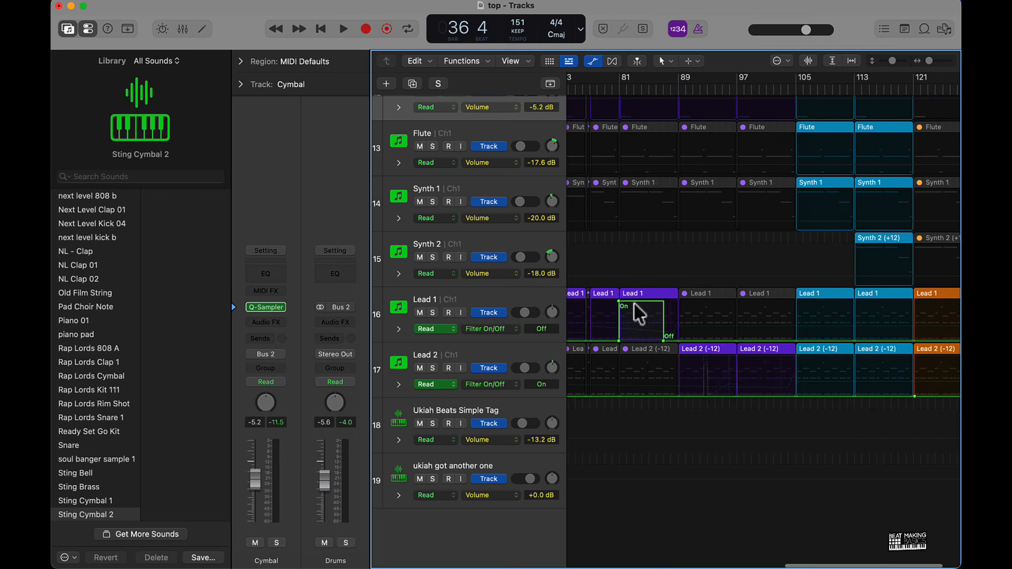
scroll(628, 272, "left", 2)
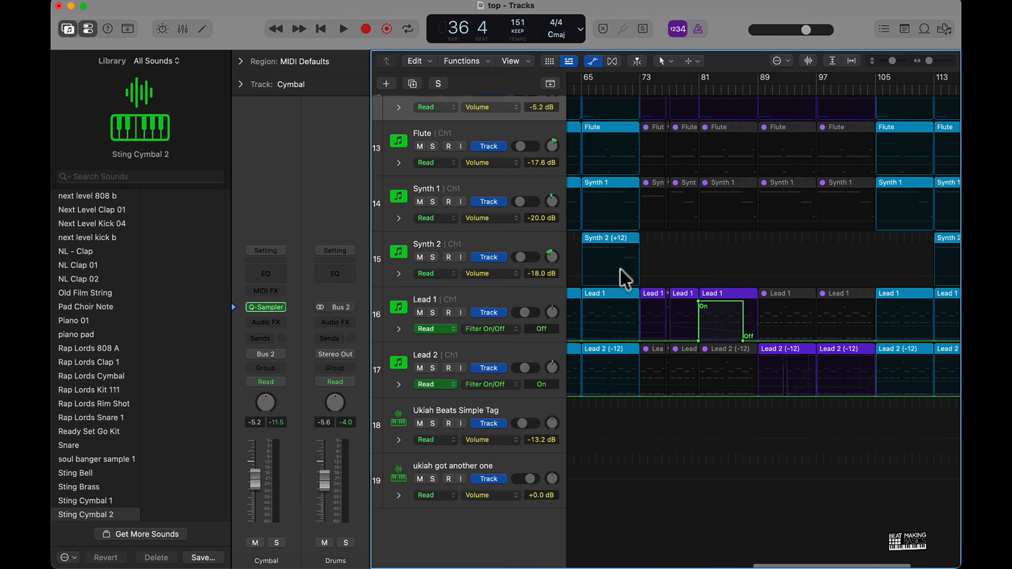
double_click(668, 88)
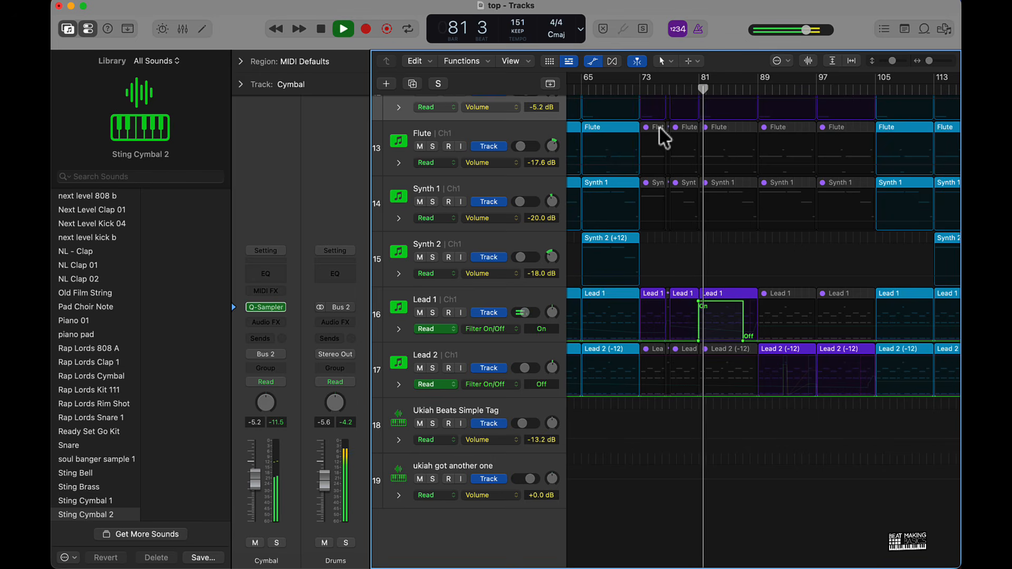
key("space")
left_click_drag(744, 340, 620, 340)
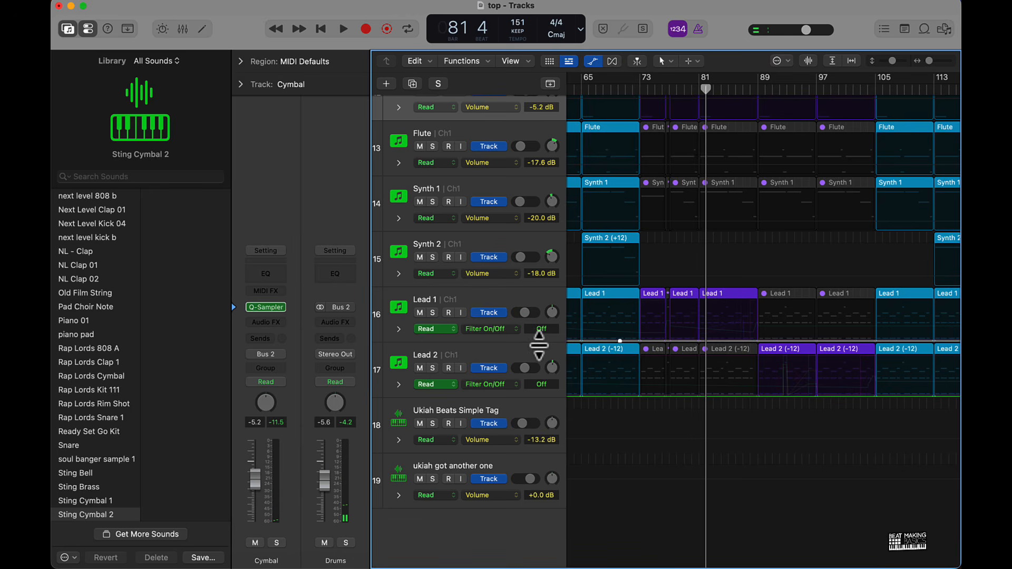
key("a")
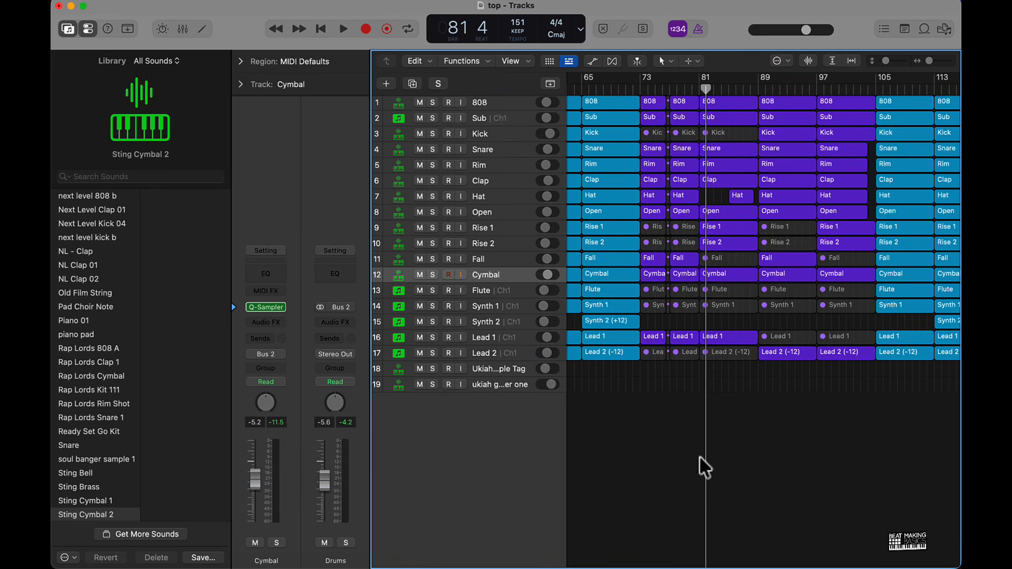
Play the arrangement across bar 33 to check Lead 2 without the filter
scroll(705, 452, "down", 5)
scroll(705, 452, "down", 1)
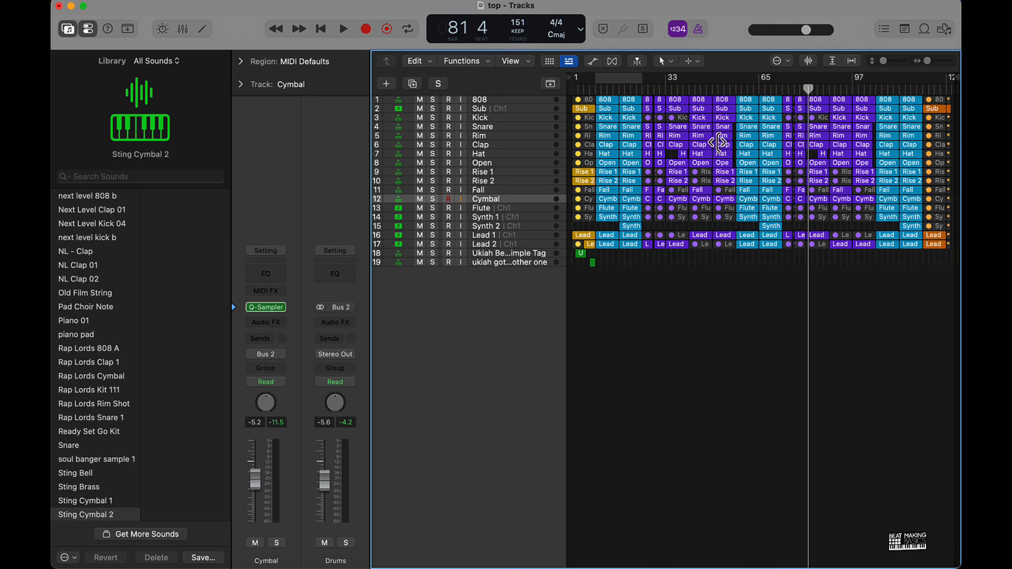
double_click(662, 93)
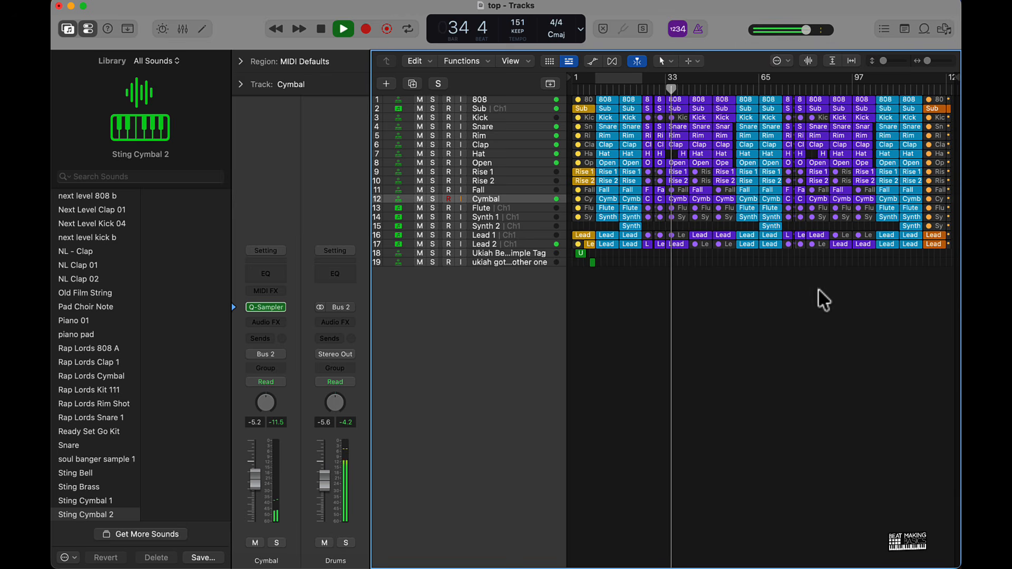
key("space")
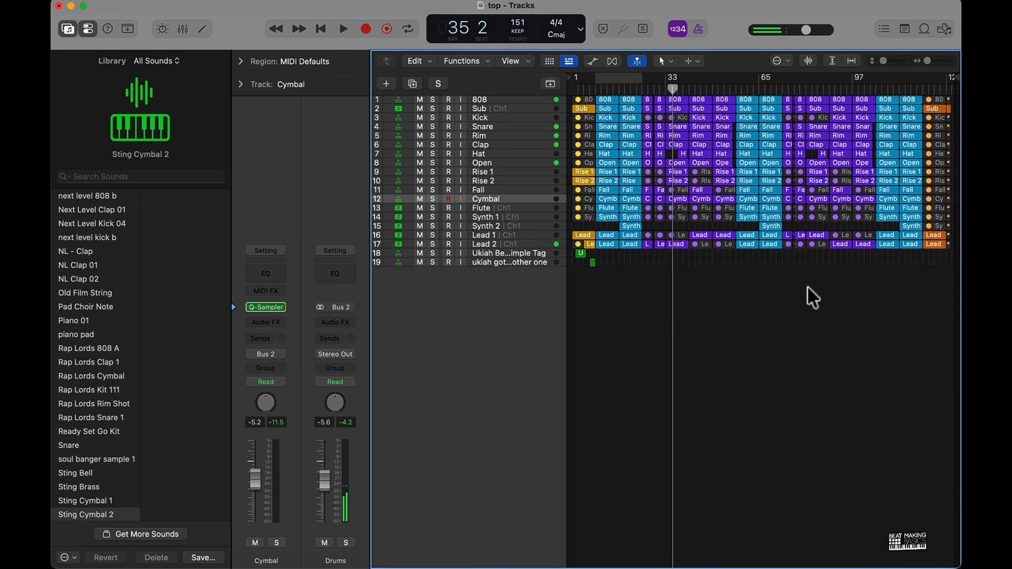
Return the playhead to the start and hide the inspector and library to show the full arrangement
key("Return")
left_click(857, 294, "ctrl+alt")
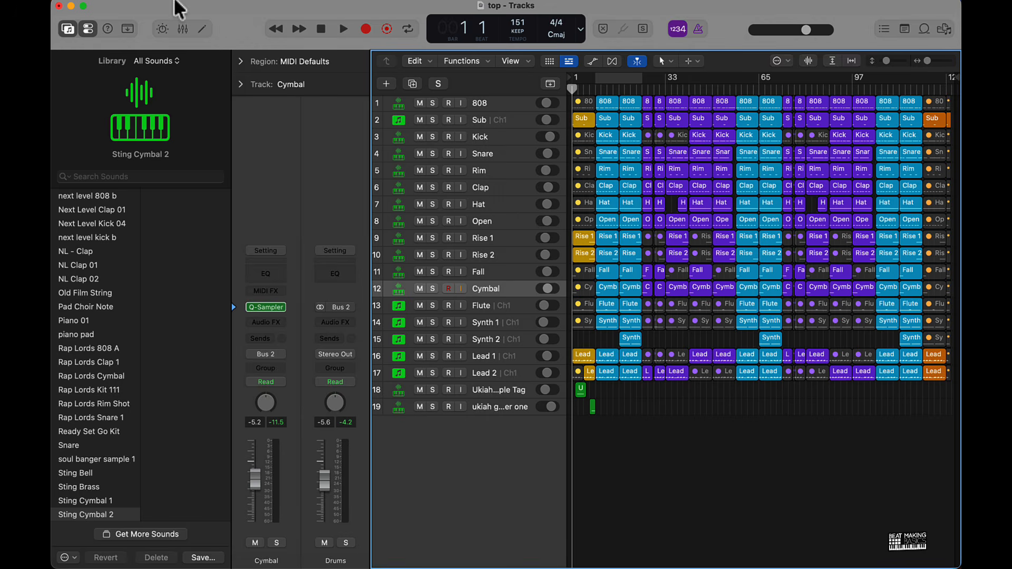
left_click(89, 29)
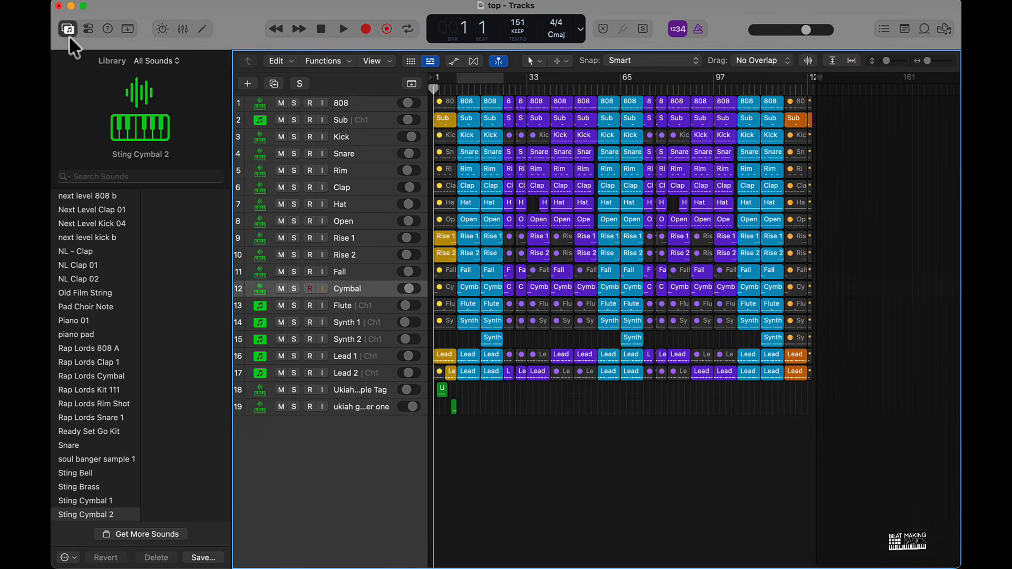
left_click(69, 35)
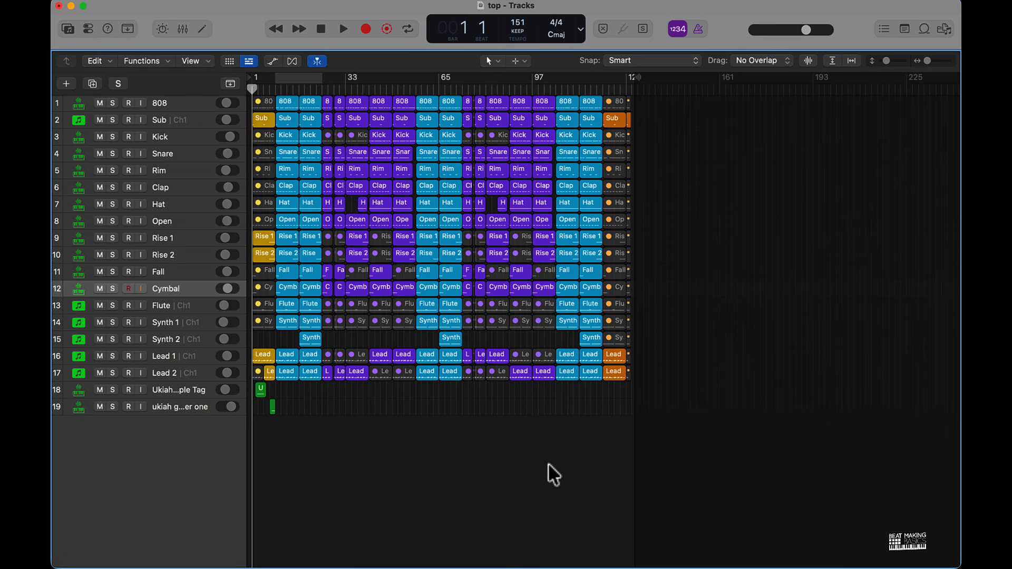